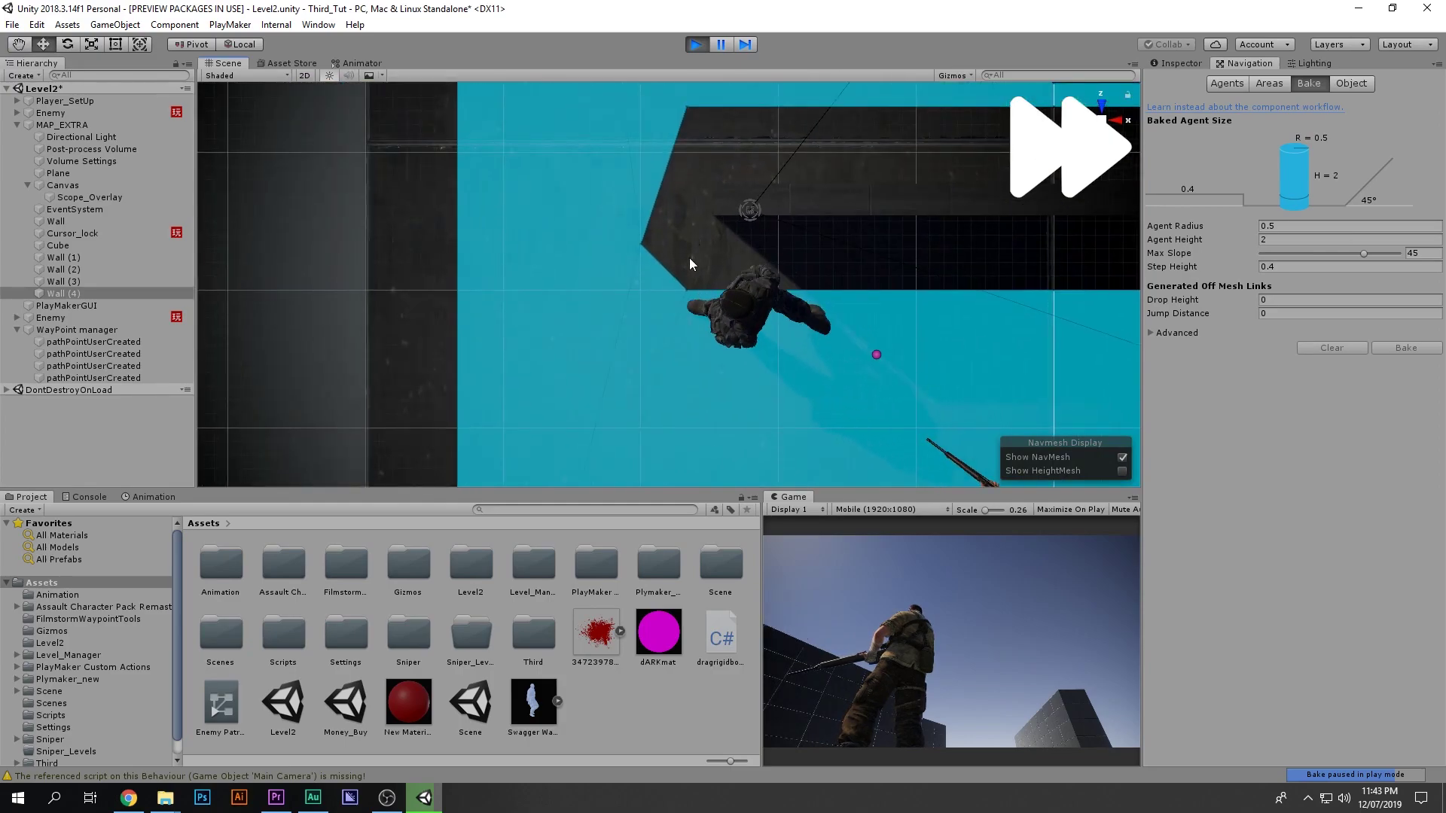
- Follow the patrolling enemies around the walls and across the baked NavMesh in the running scene from above
middle_drag(721, 147, 546, 397)
middle_drag(919, 181, 710, 471)
scroll(710, 471, down, 3)
middle_drag(864, 88, 756, 225)
scroll(756, 226, down, 4)
middle_drag(988, 254, 854, 179)
scroll(756, 174, up, 8)
middle_drag(950, 213, 791, 224)
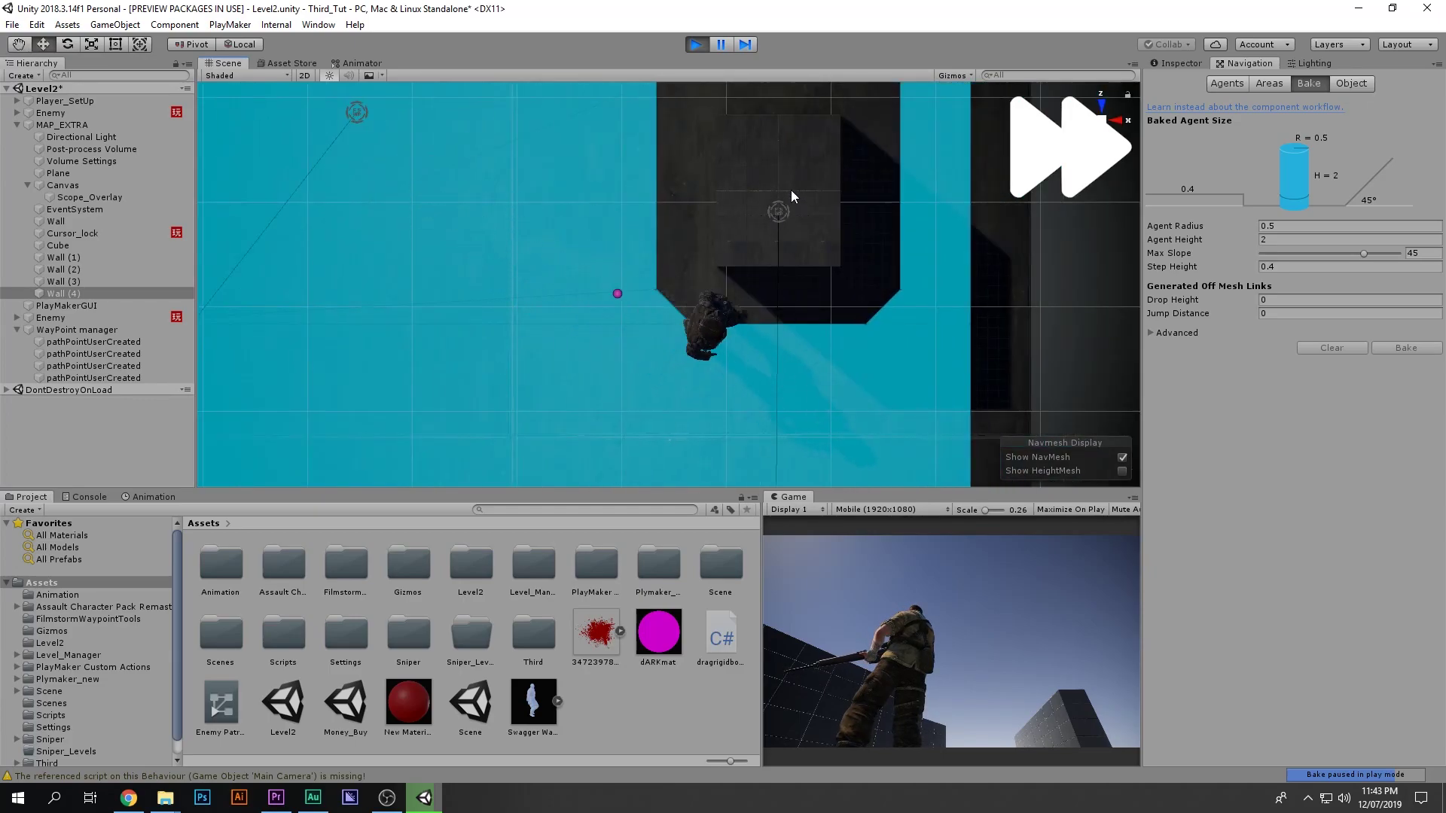
middle_drag(742, 366, 836, 83)
middle_drag(659, 482, 762, 342)
drag(763, 344, 862, 216)
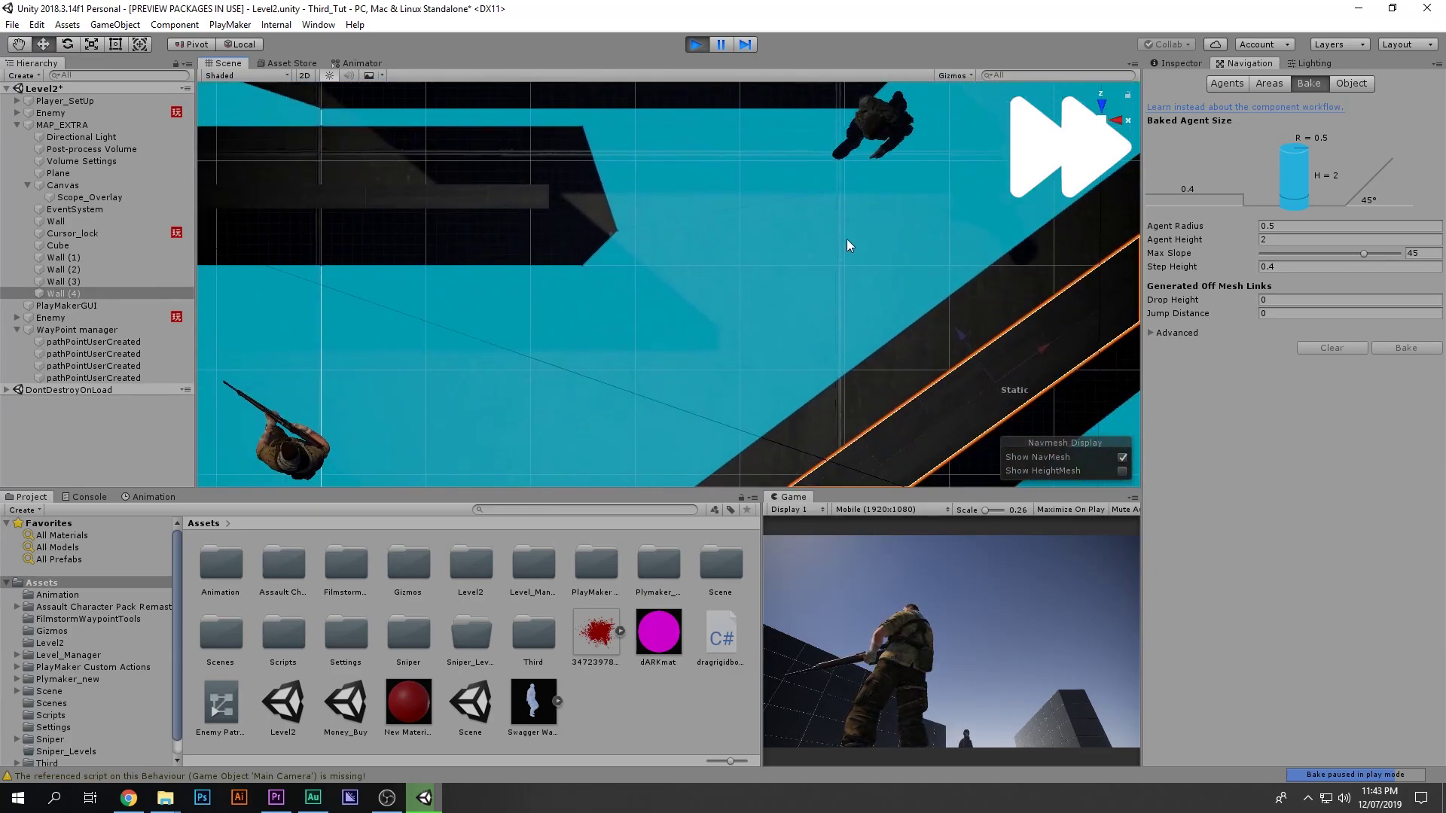
scroll(700, 264, down, 3)
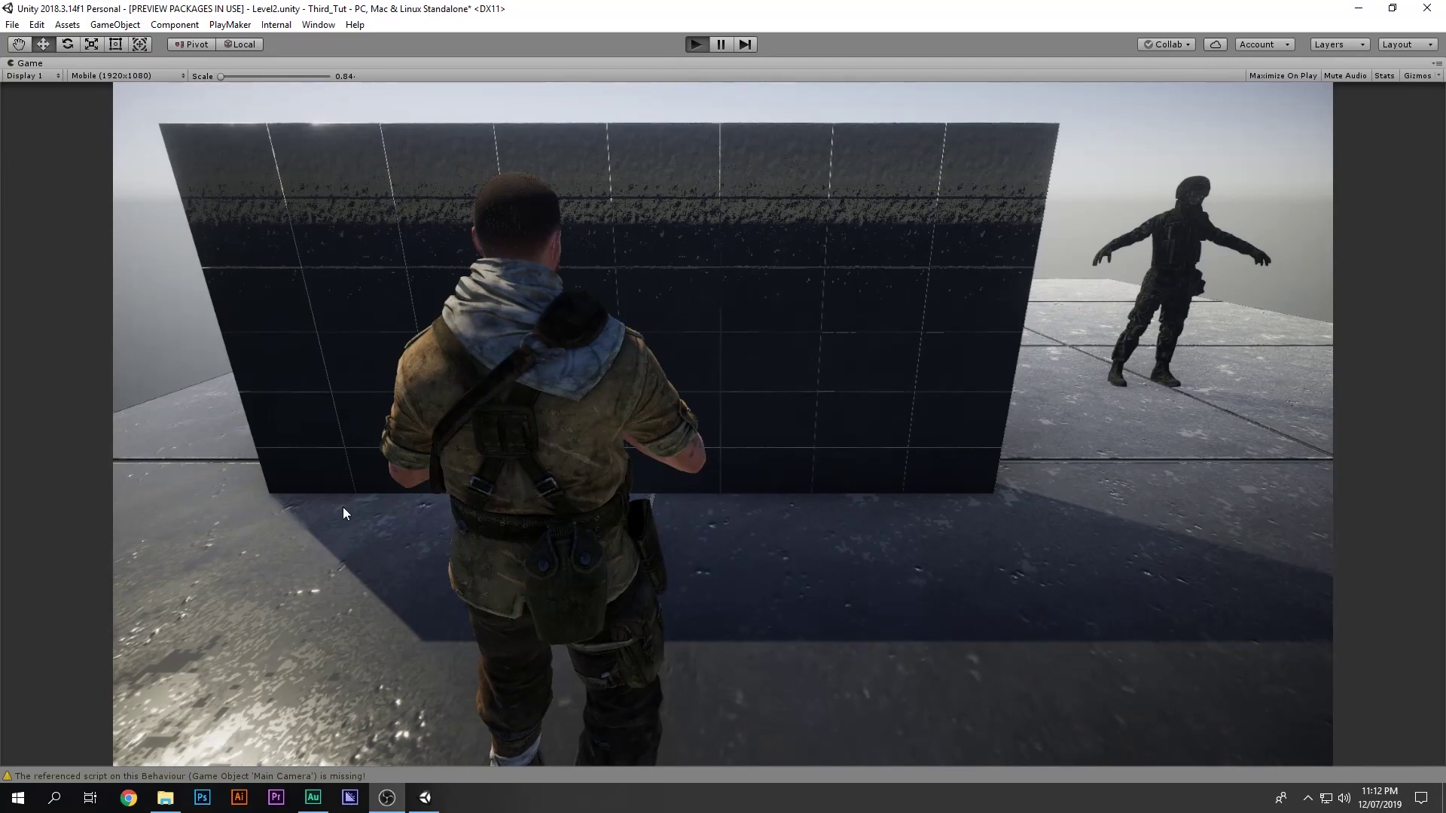
- Play-test the level by walking the player around the end of the wall and up to the enemy
click(535, 467)
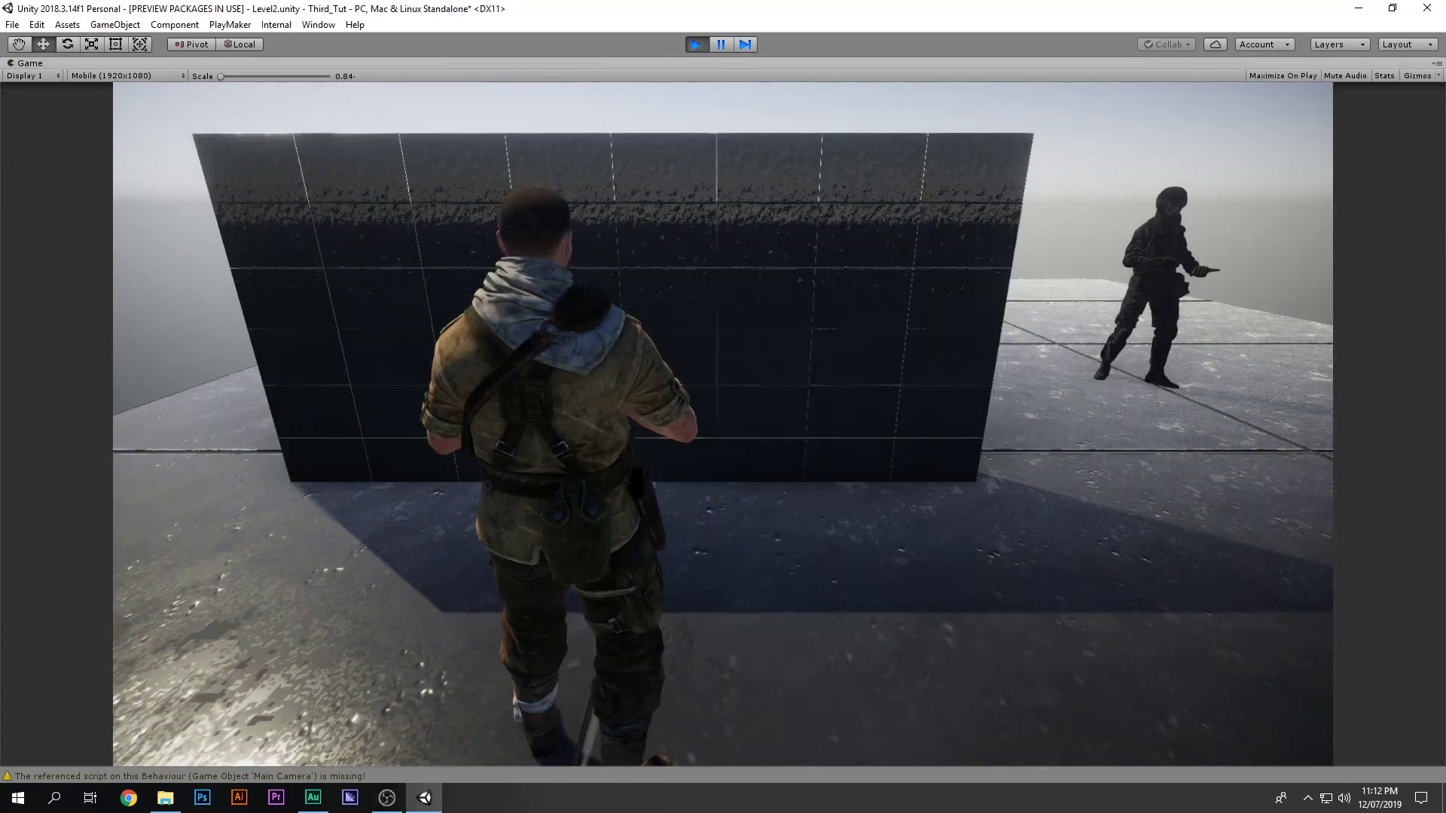
key(a)
key(w)
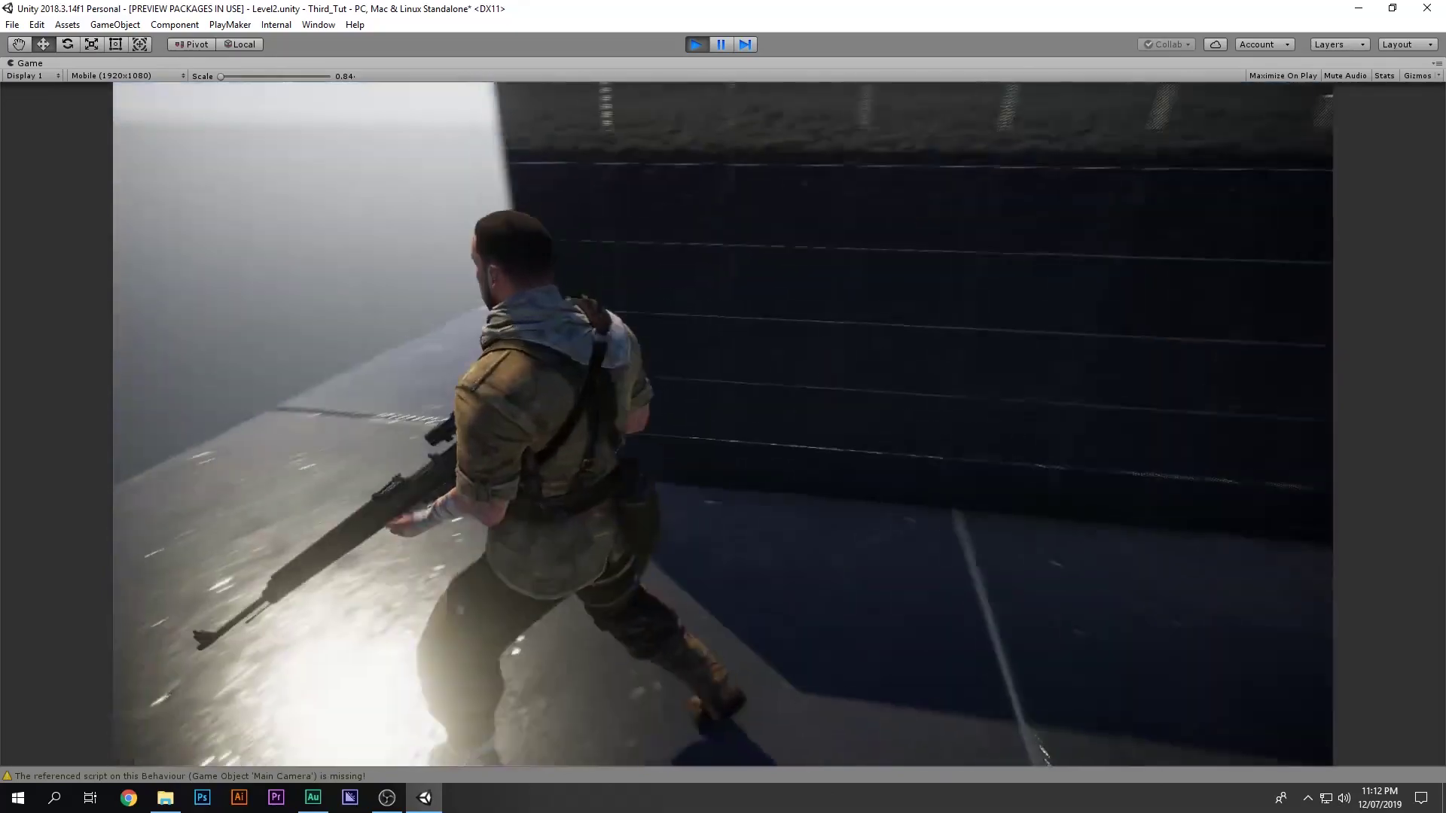
key(w)
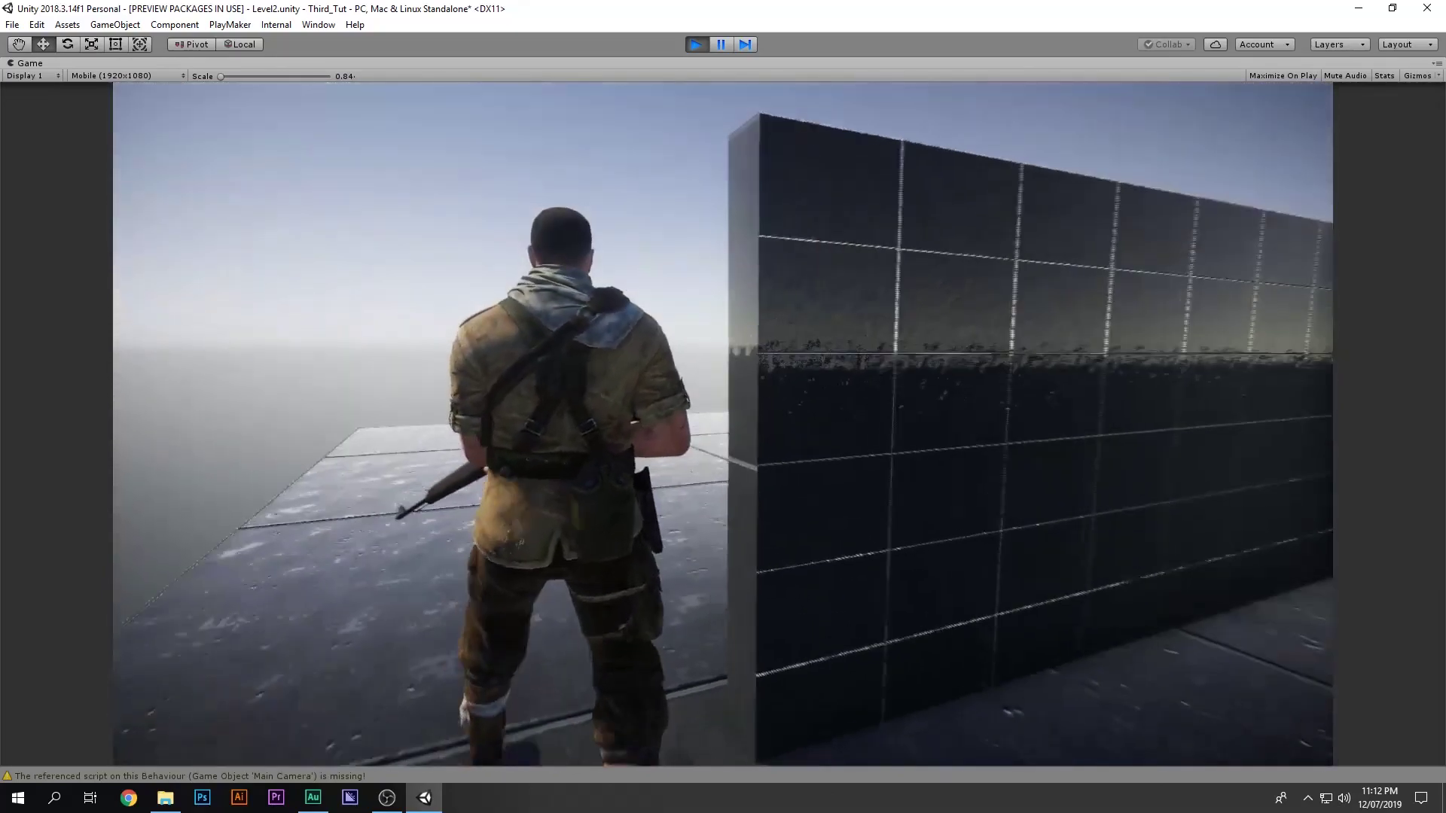
key(w)
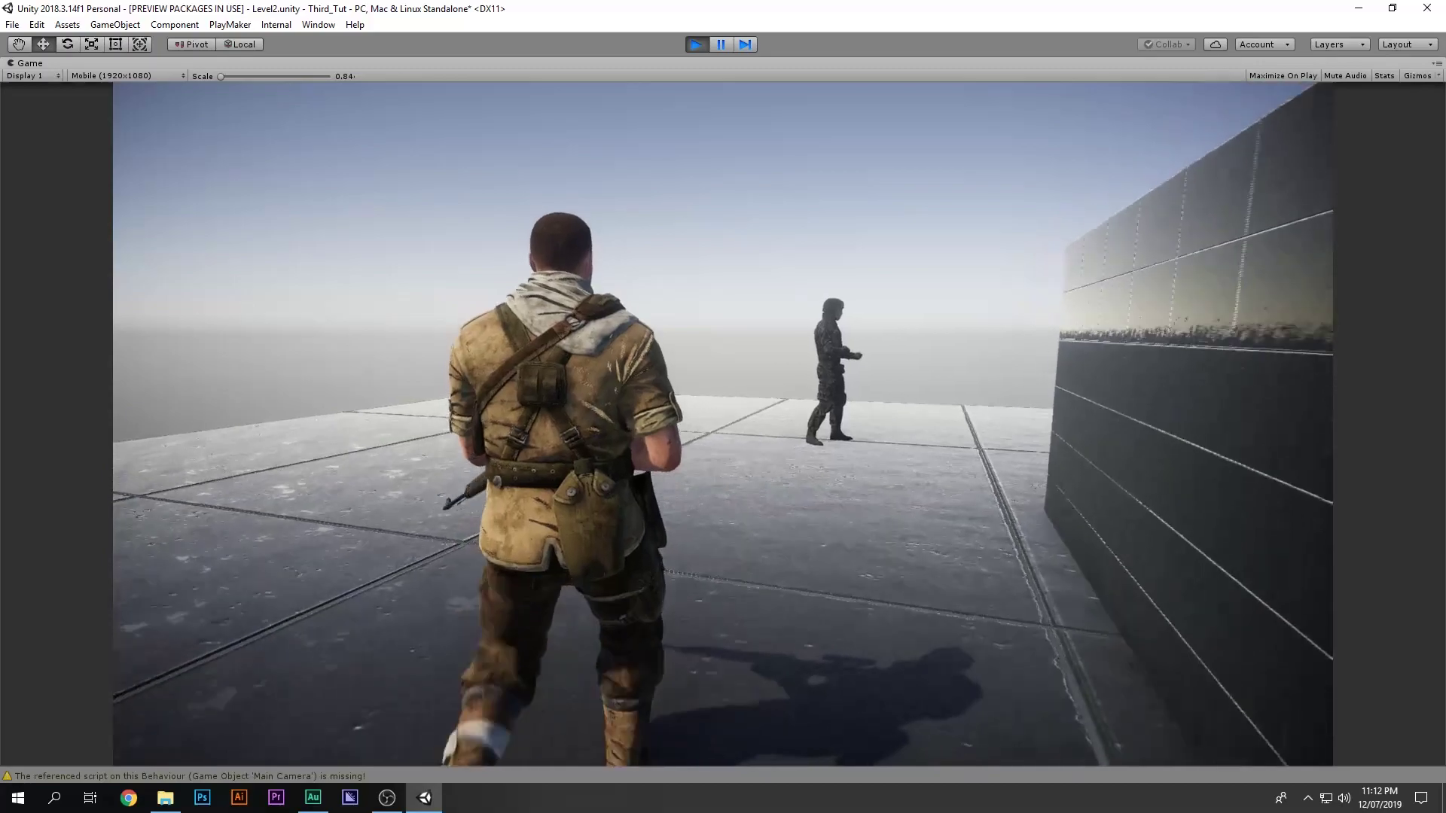
key(w)
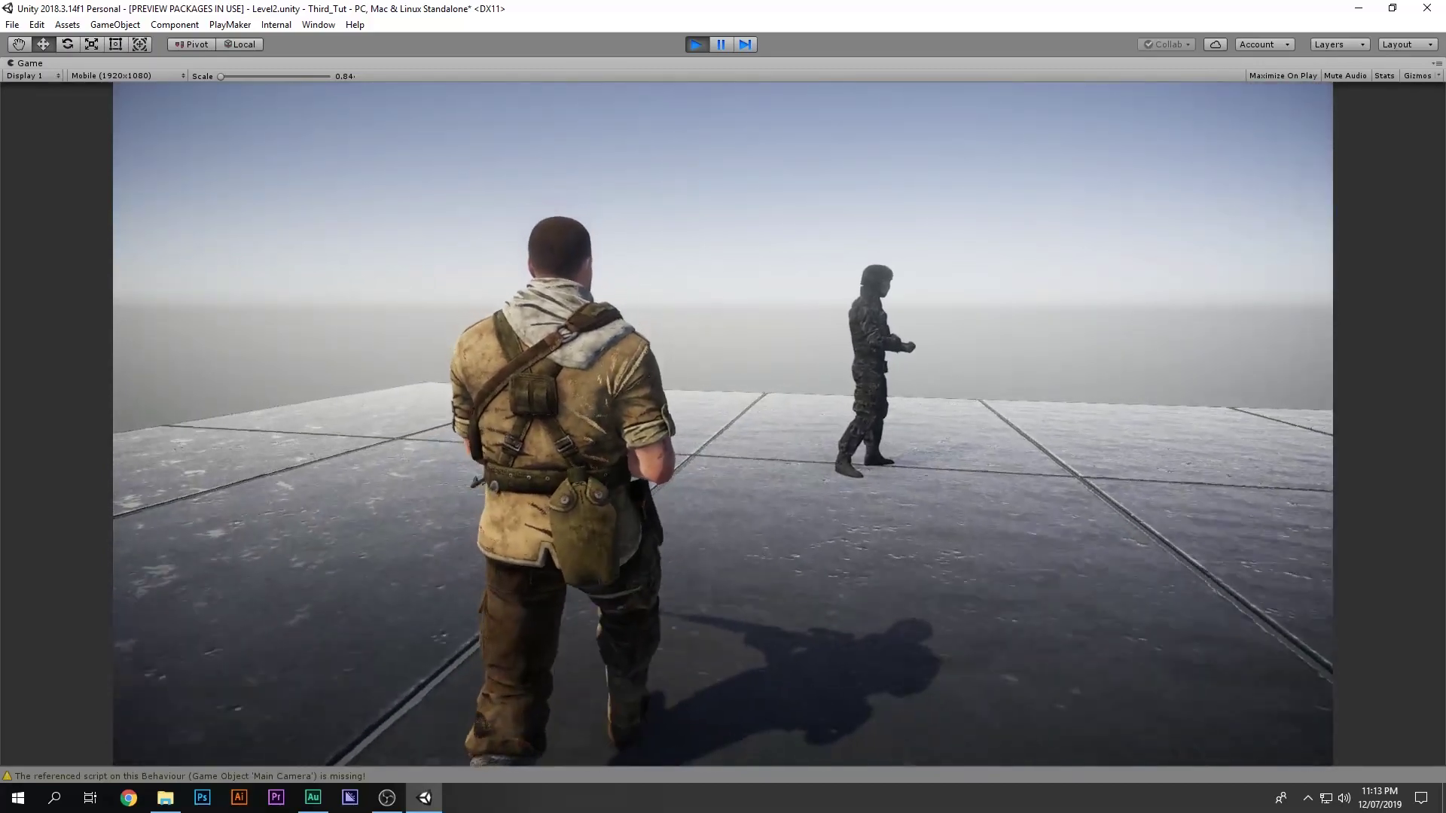
key(w)
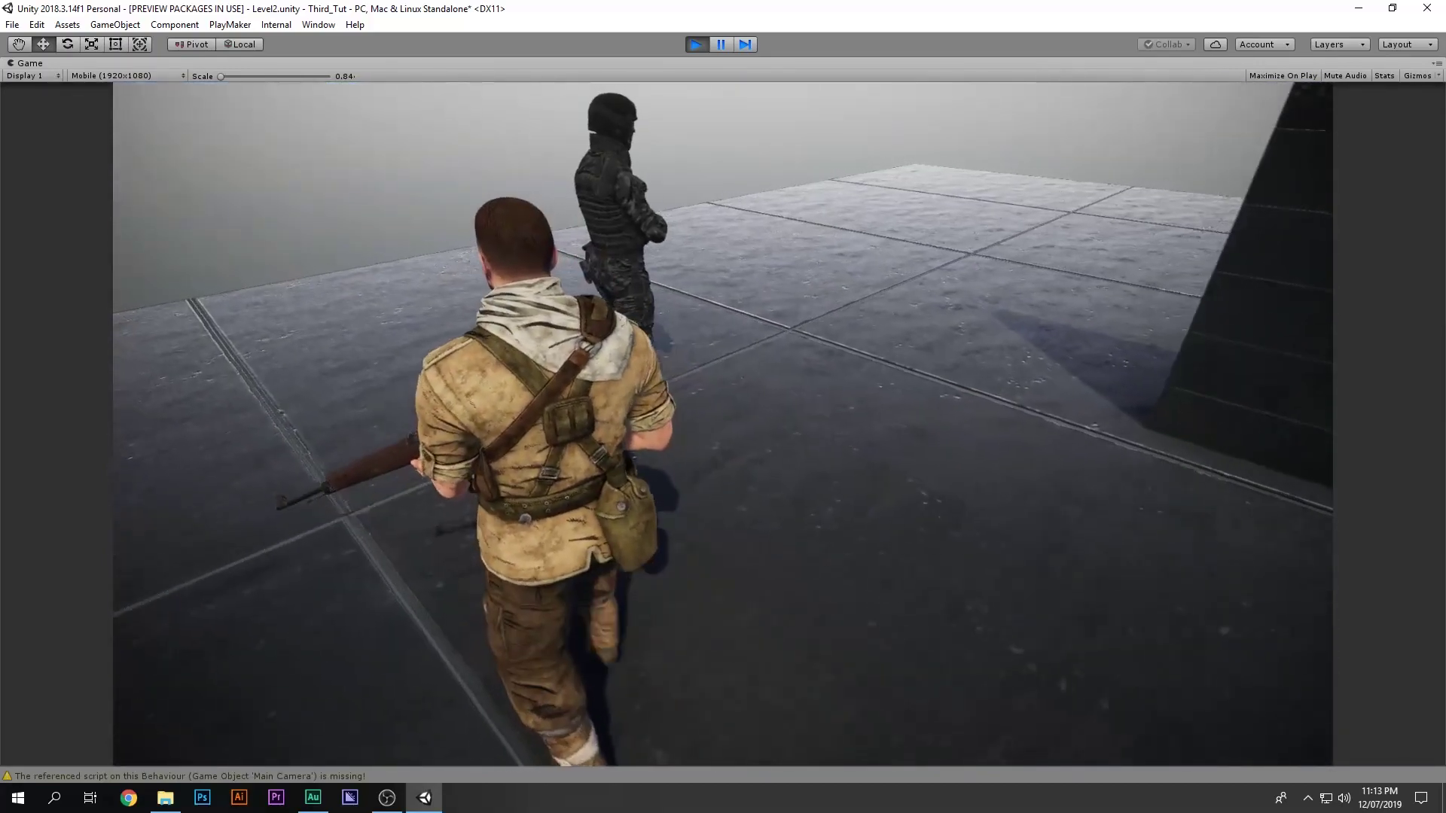
key(w)
key(f)
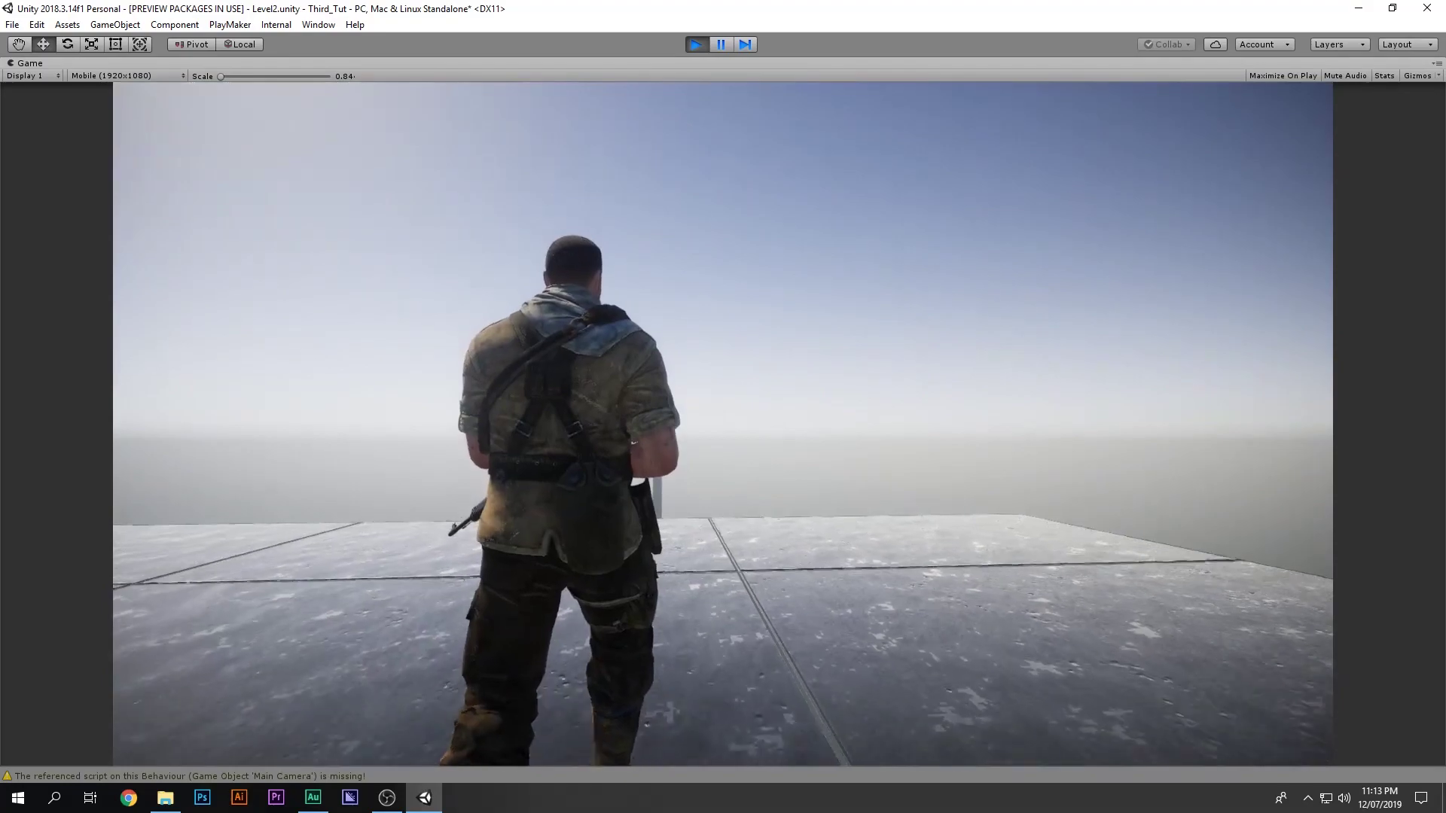
- Aim at the enemy through the sniper scope, fire a shot, leave the scope and stop the play test
right_click(723, 407)
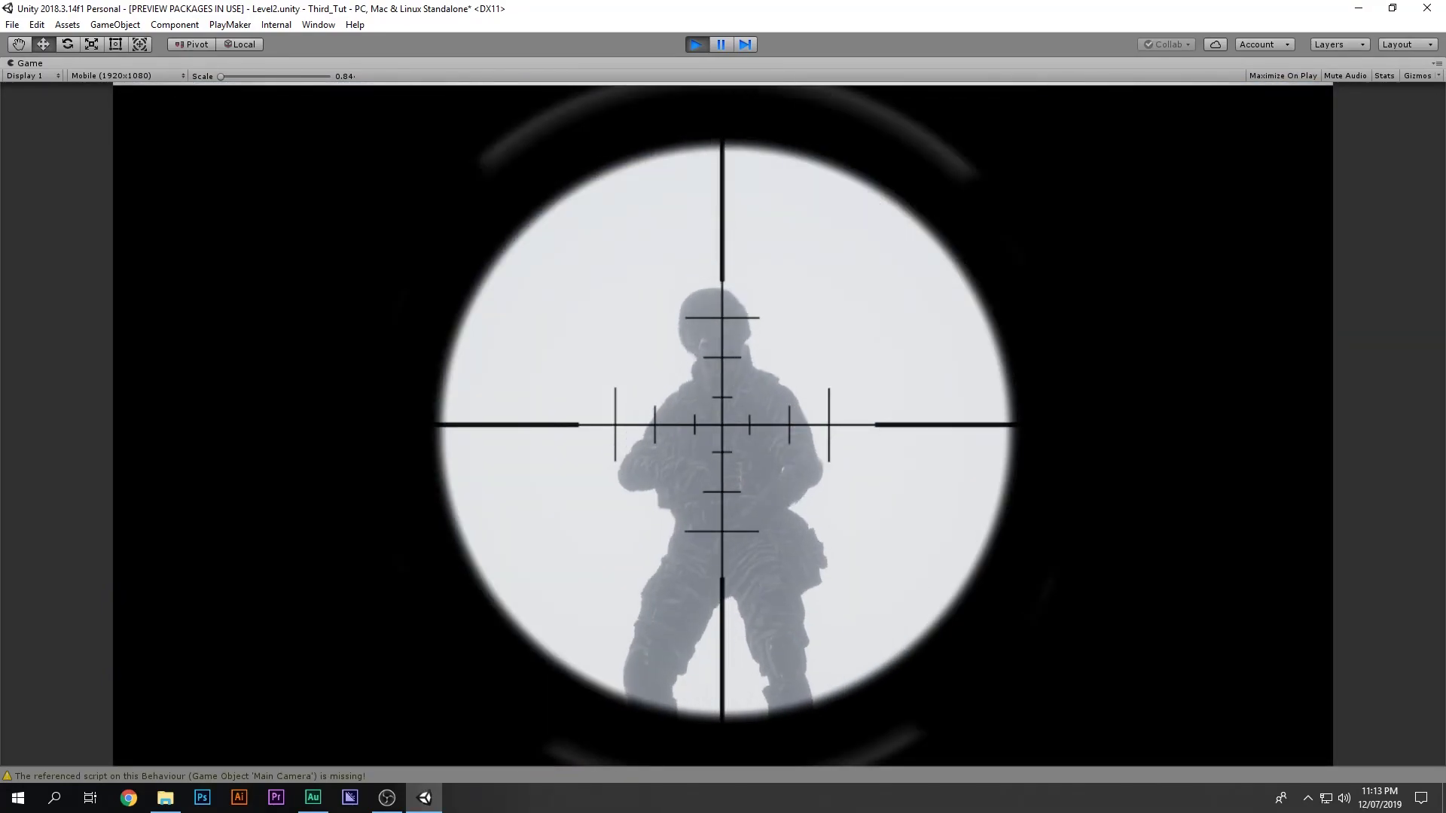
click(722, 424)
right_click(723, 407)
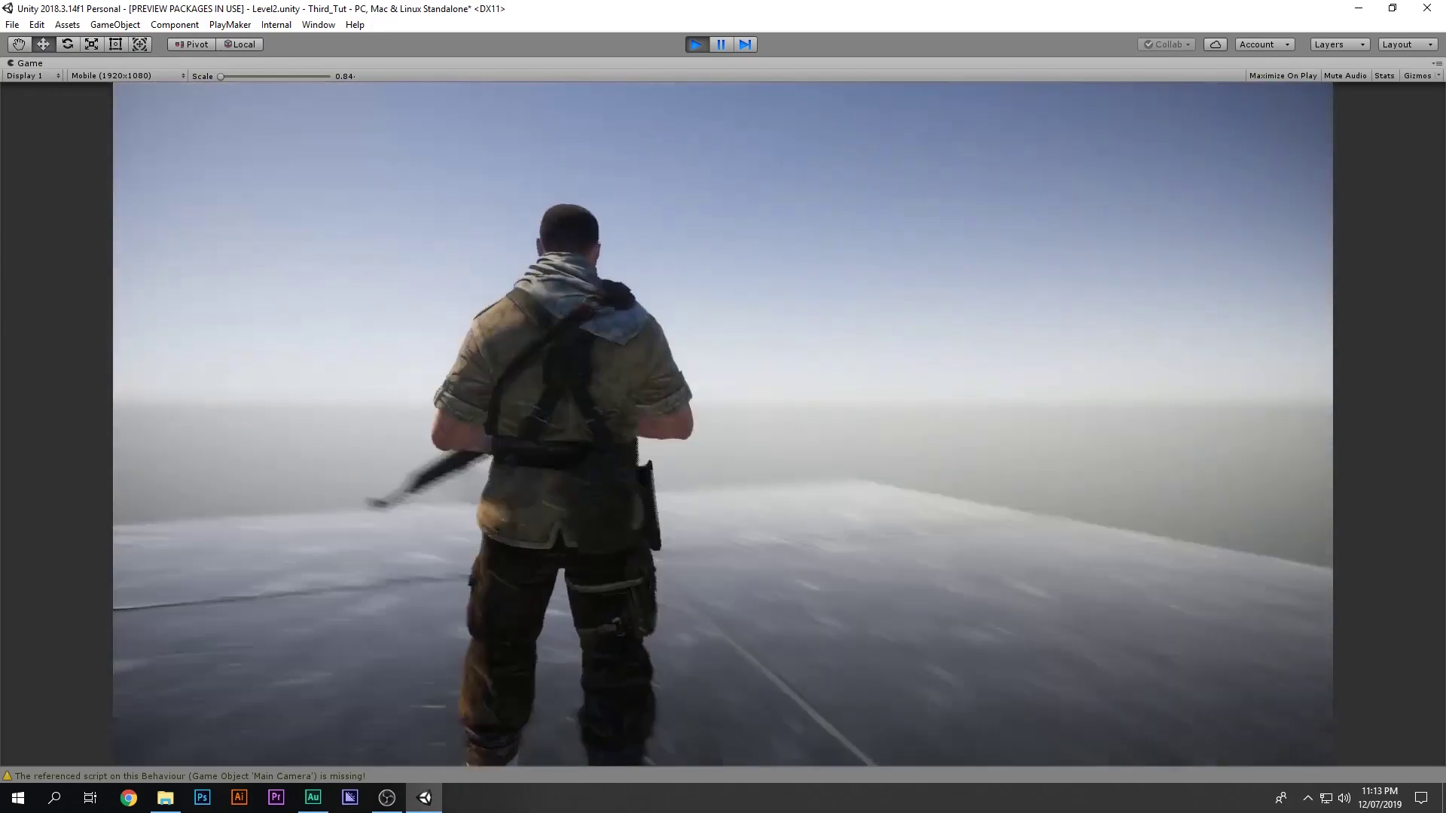
key(Escape)
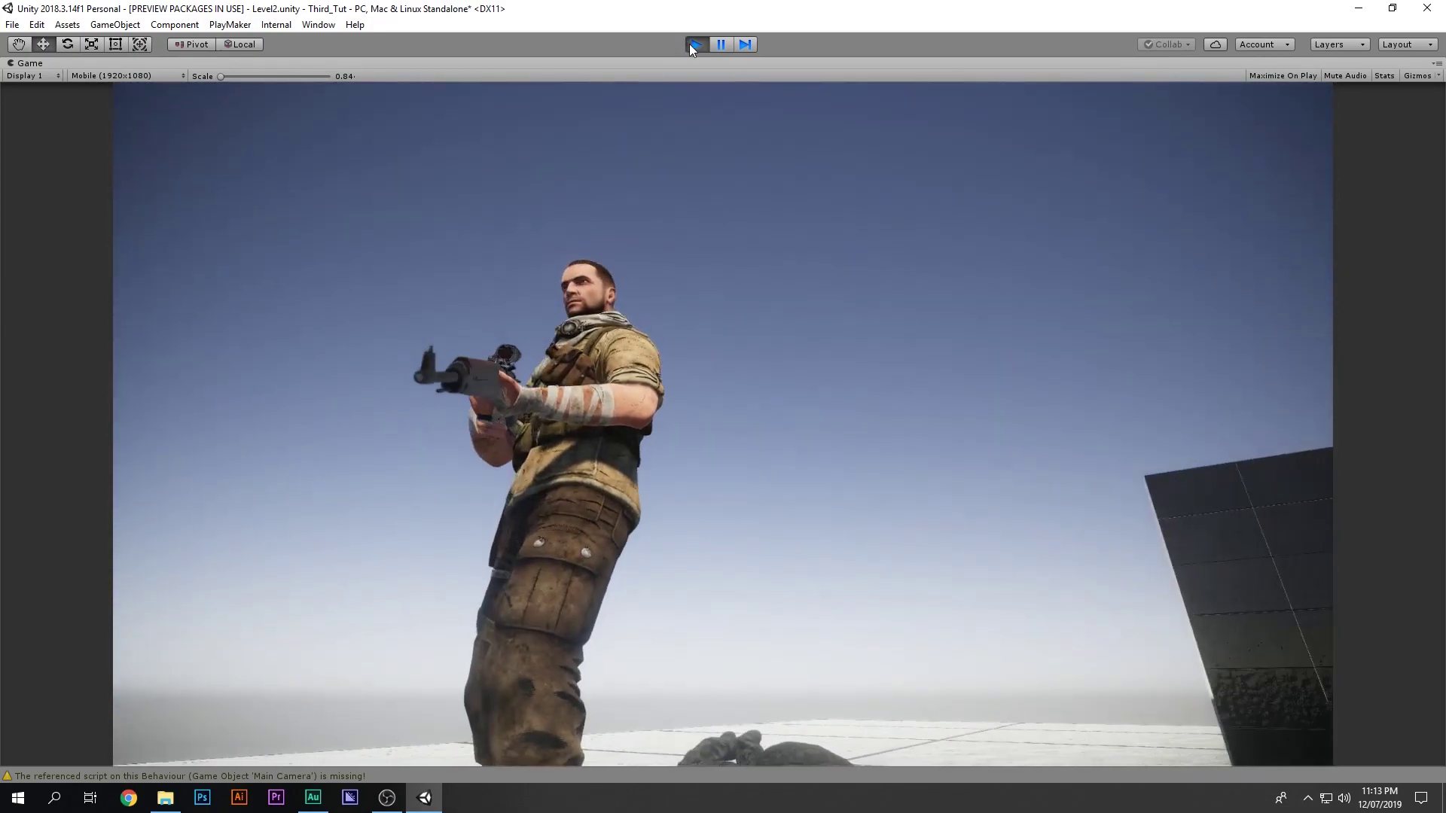
click(691, 43)
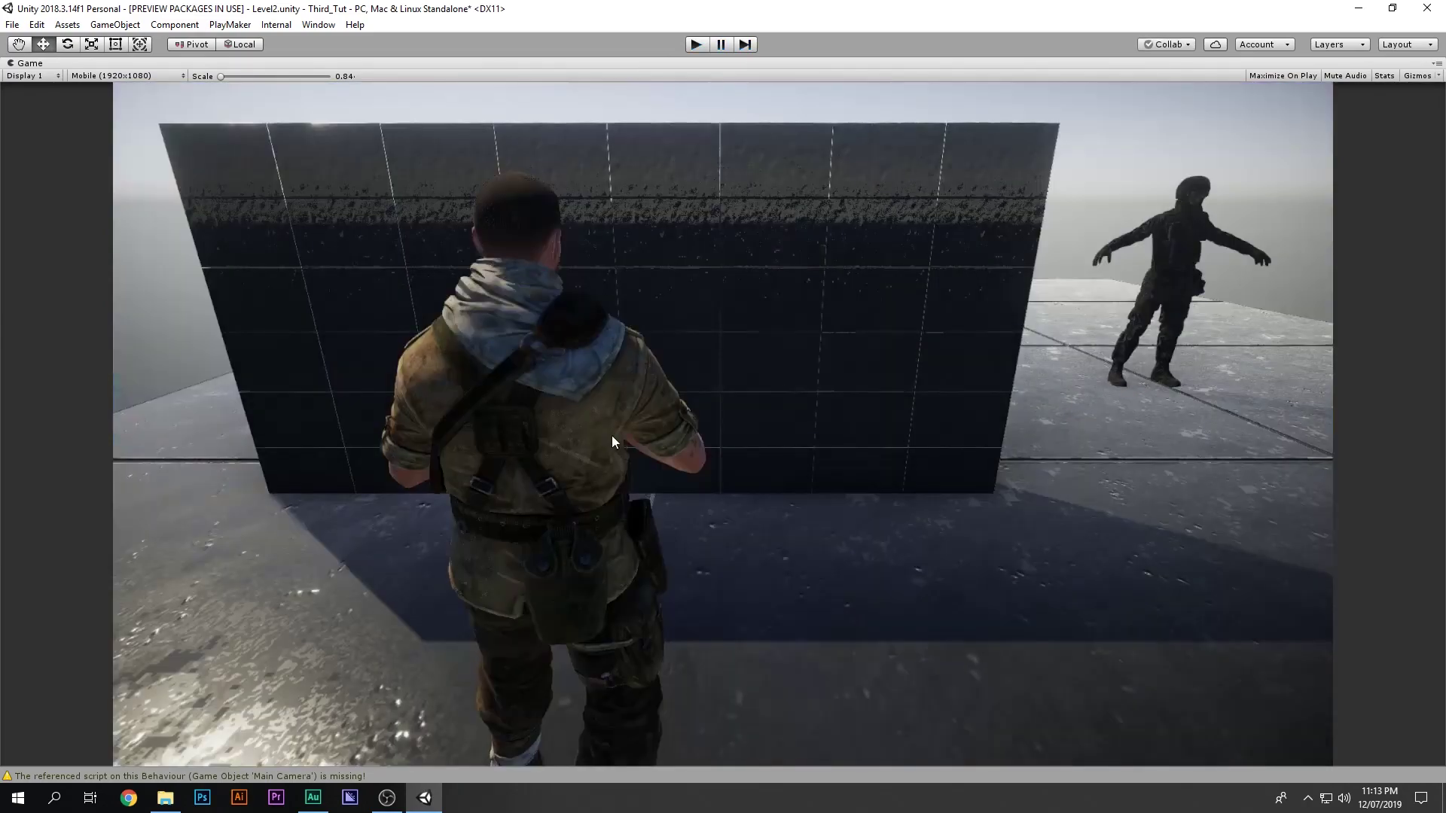
- Restore the full editor layout and examine the enemy's detection sphere and sight lines from the top and at an angle
key(shift+space)
middle_drag(475, 335, 561, 320)
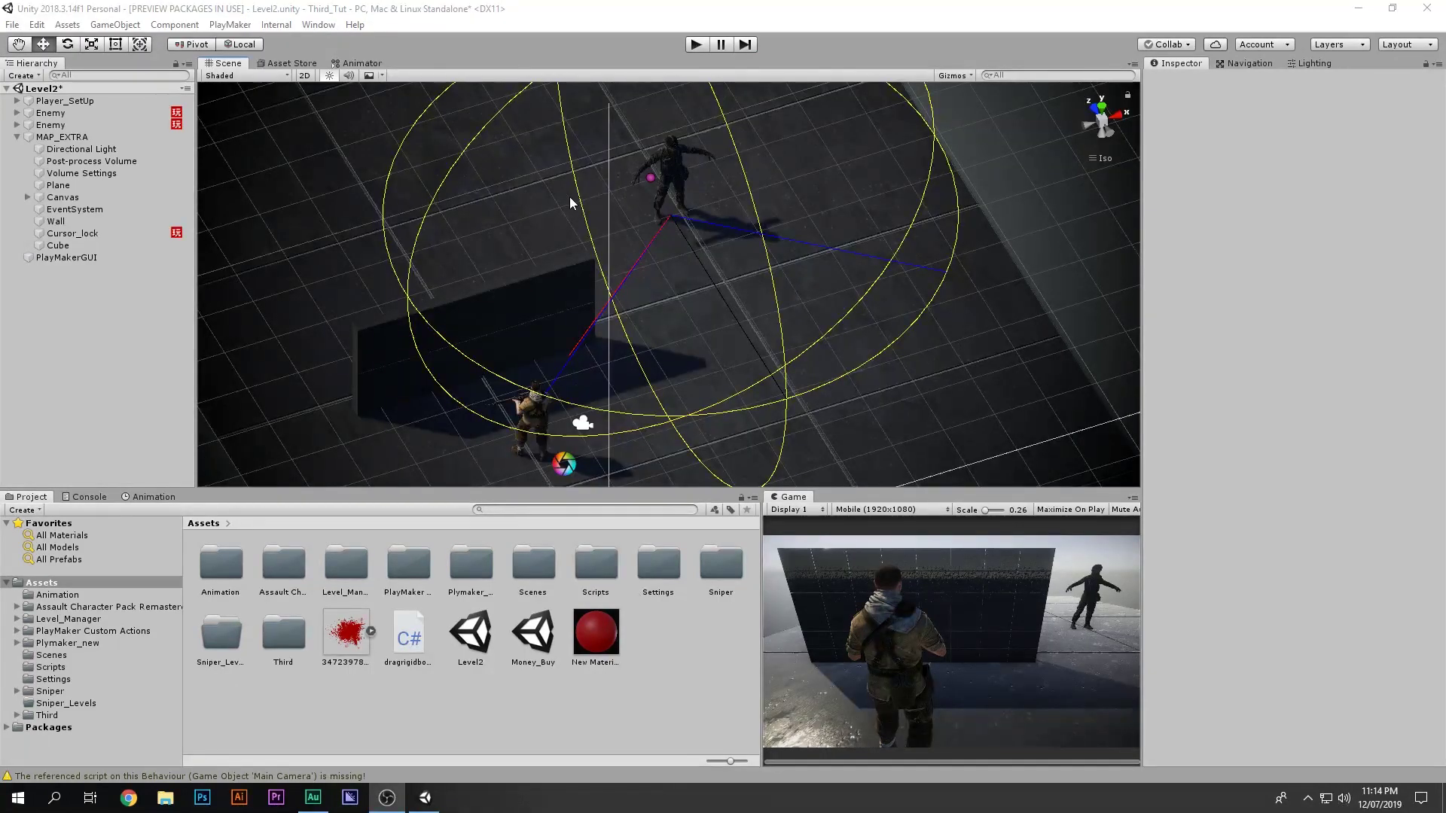
right_drag(622, 250, 658, 228)
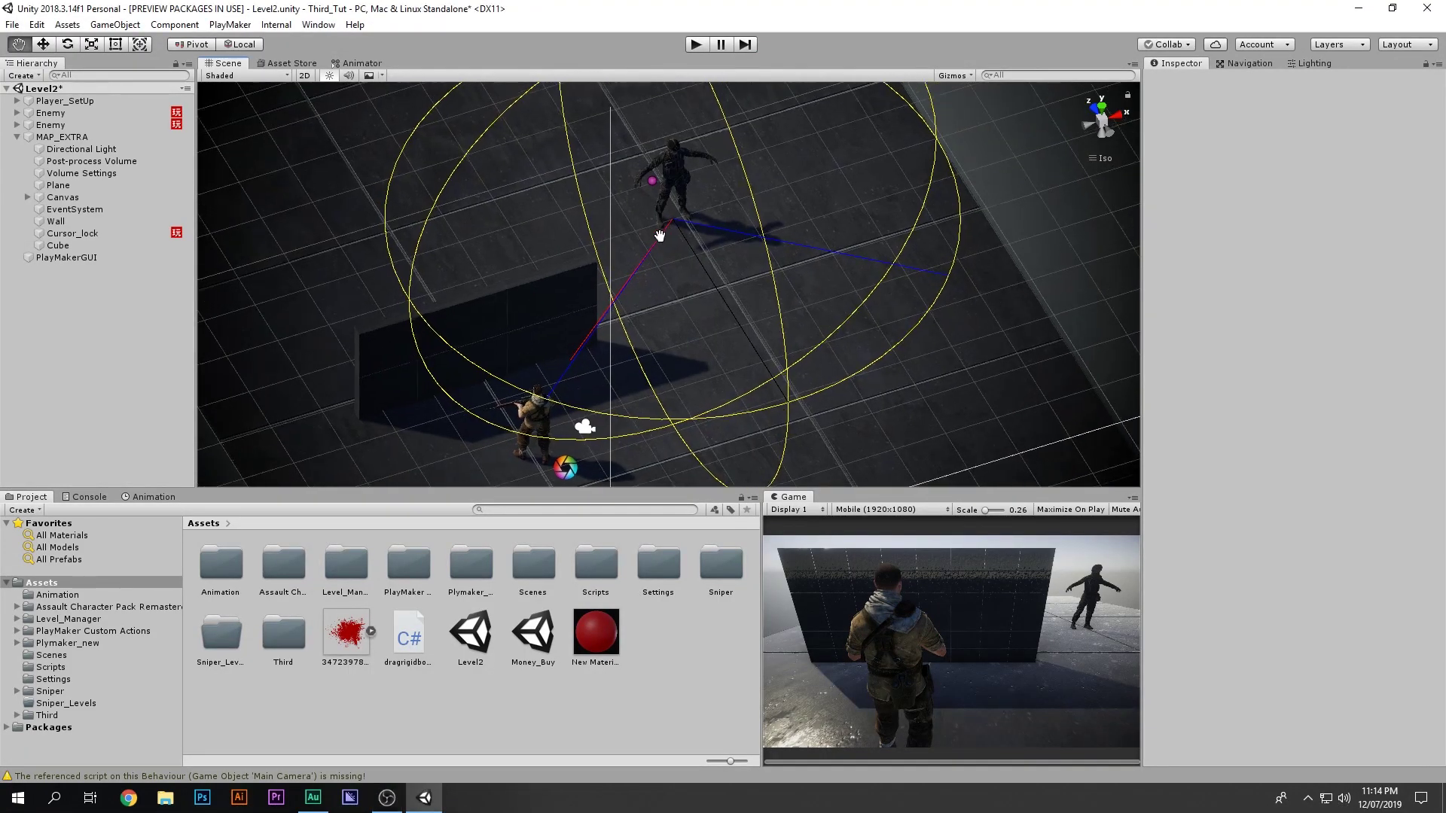
click(1110, 112)
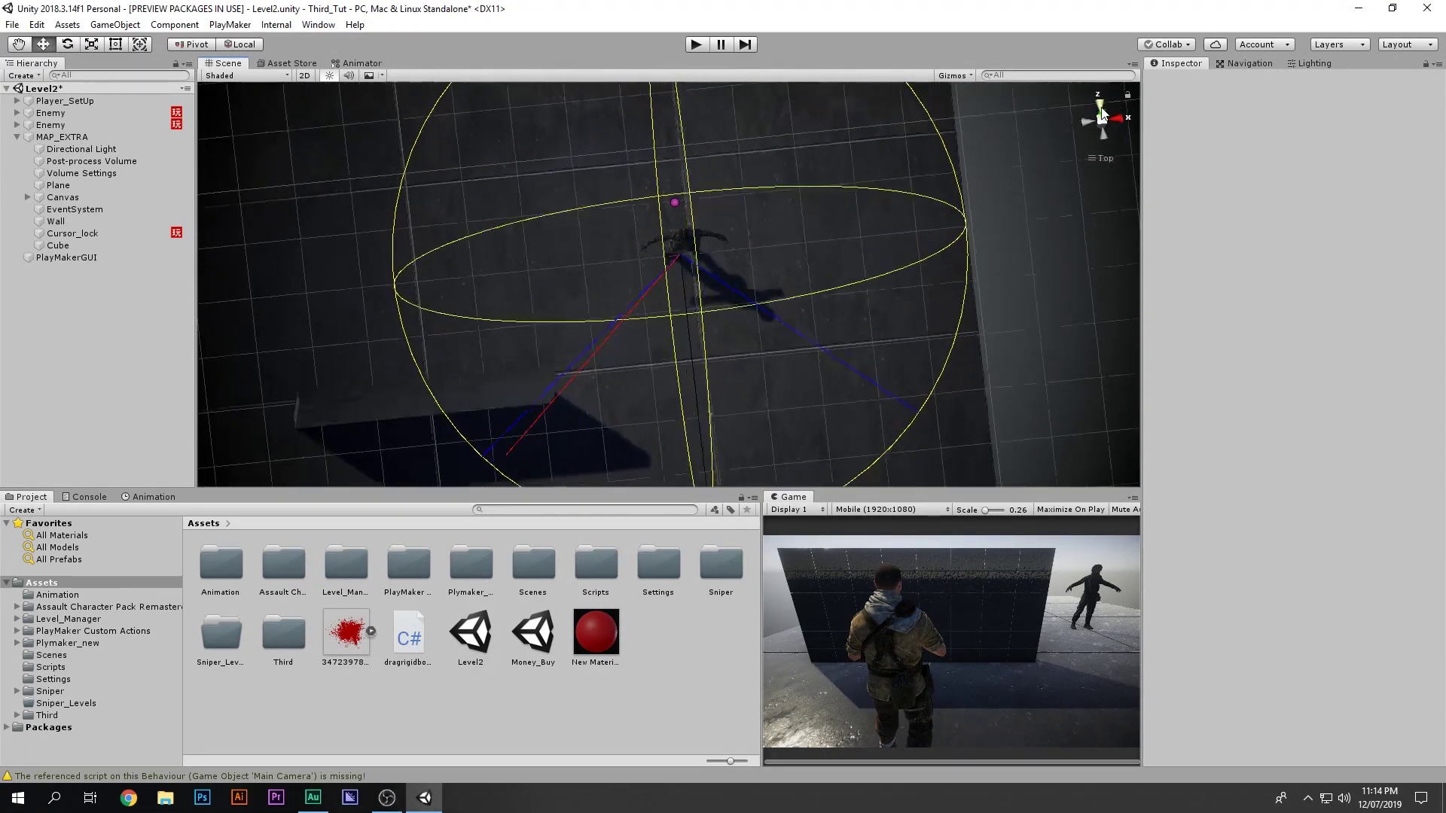
middle_drag(733, 336, 769, 302)
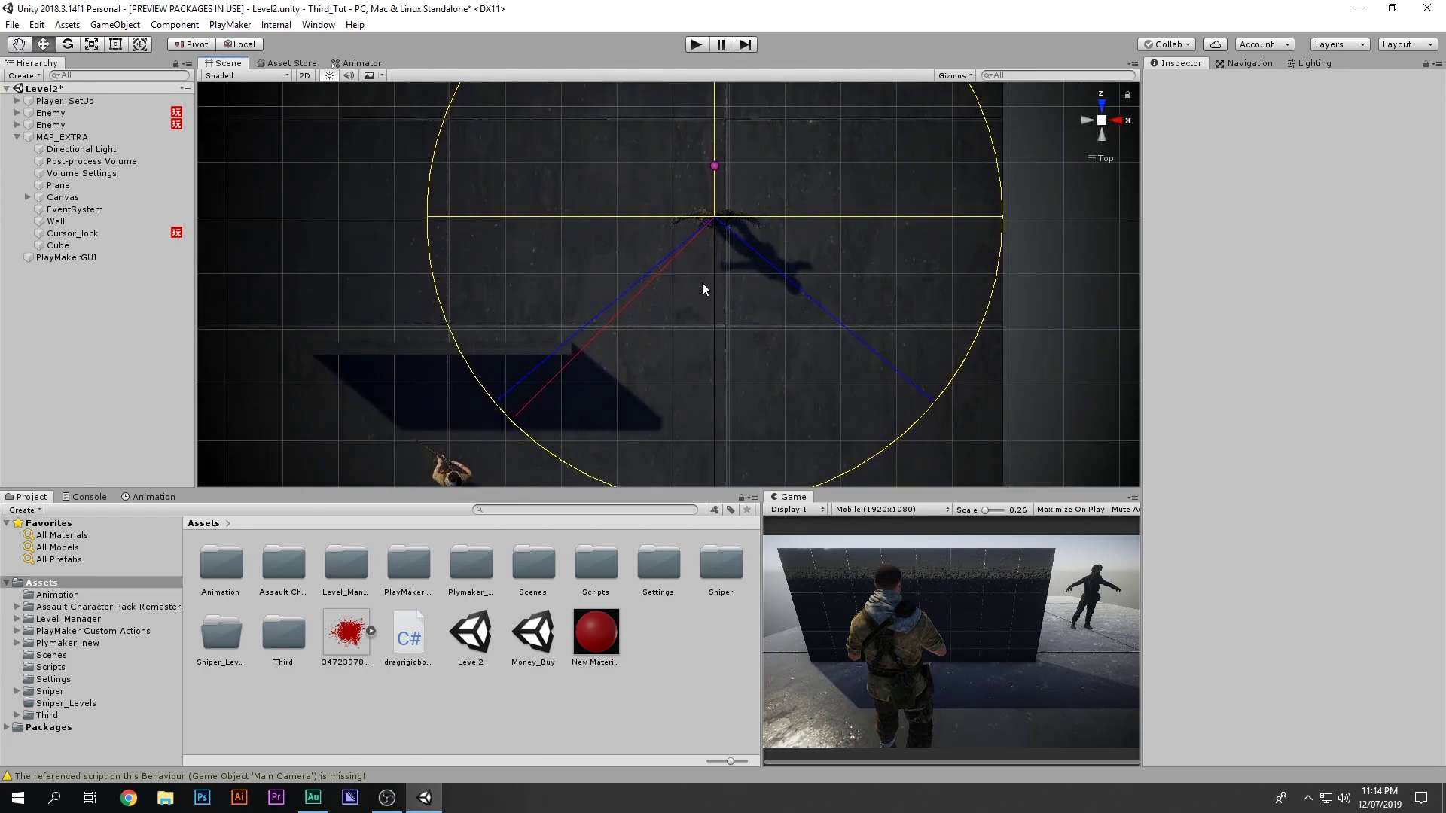
scroll(519, 273, down, 2)
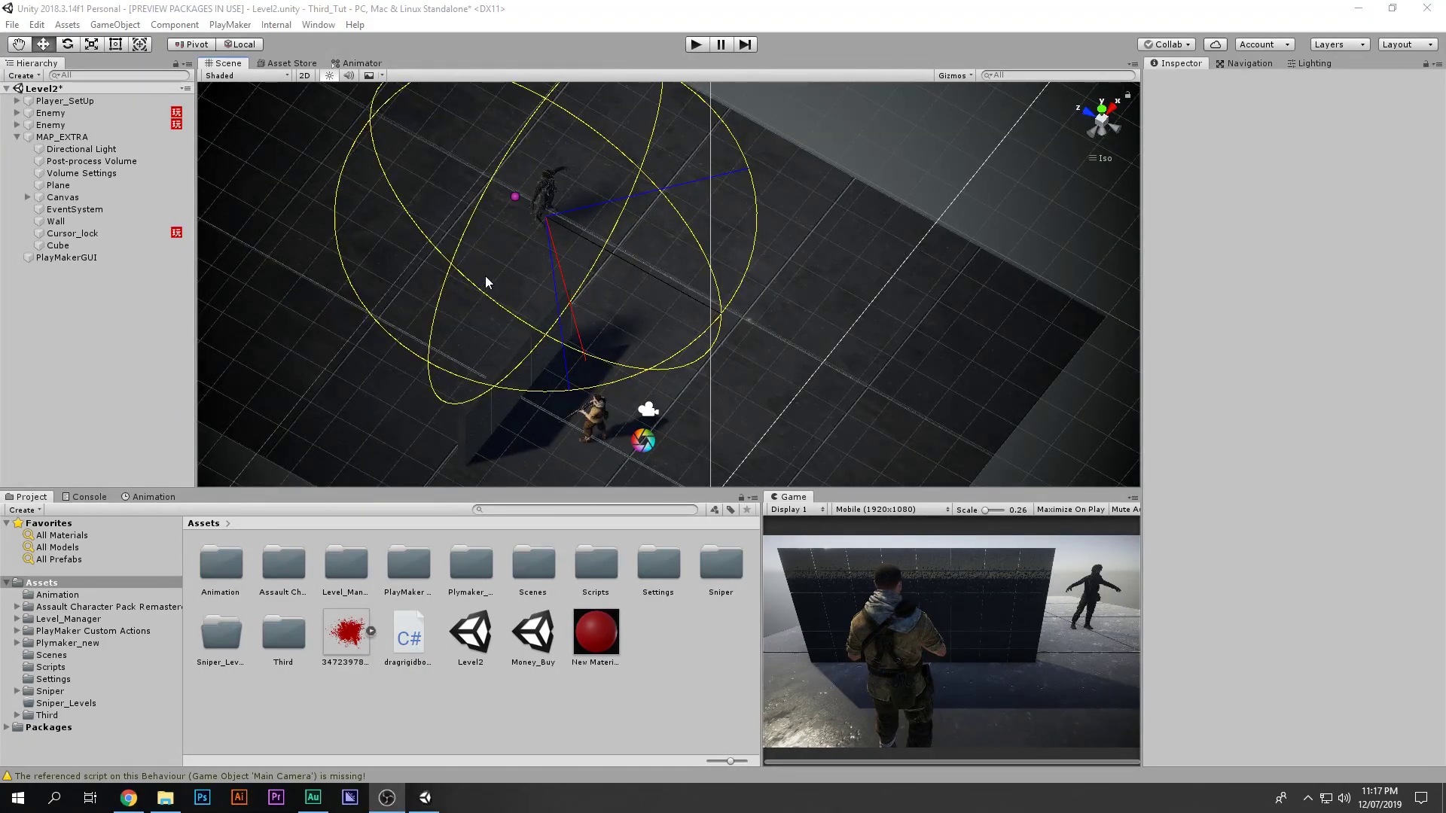
middle_drag(498, 308, 517, 317)
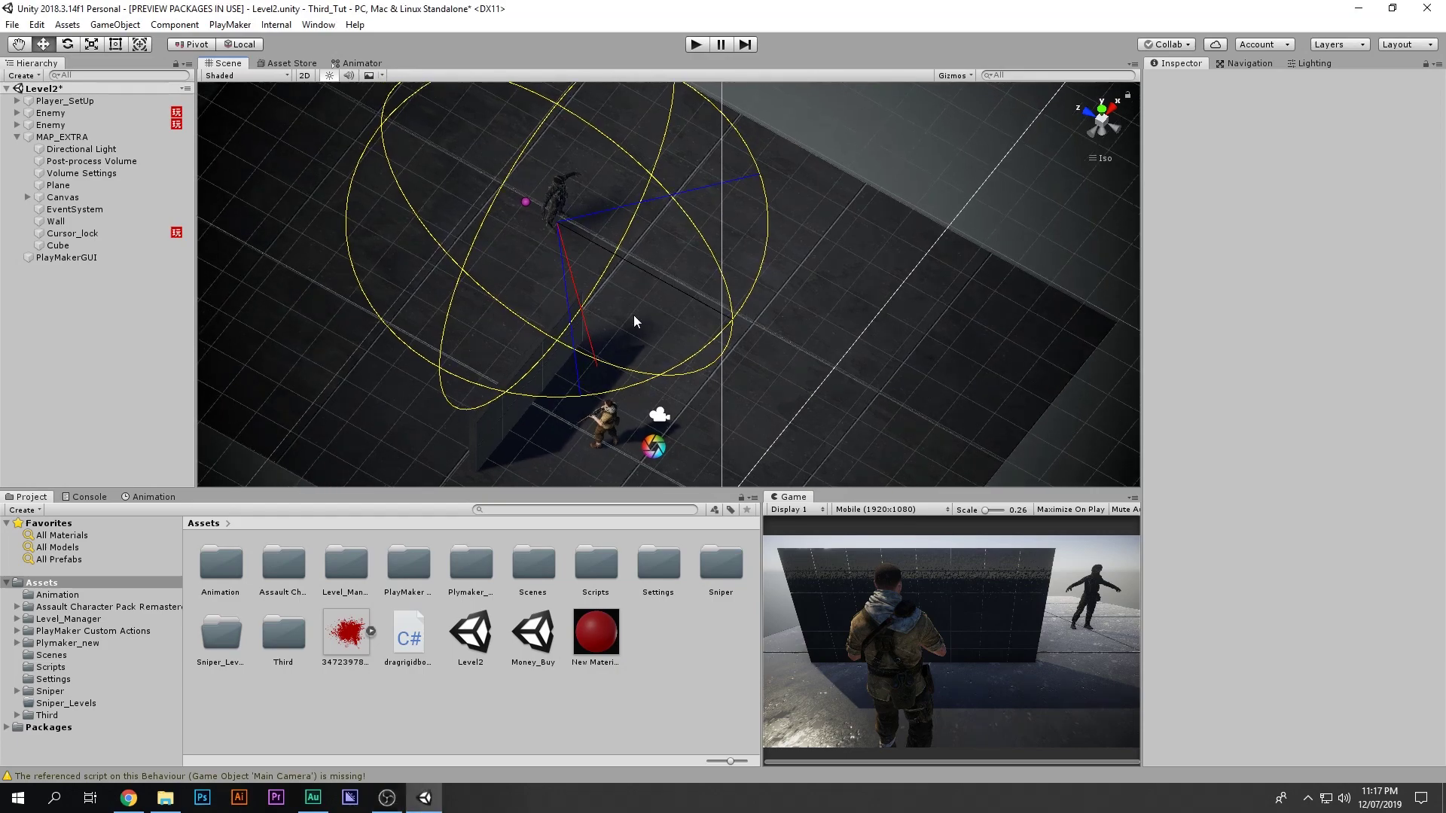
- Switch to Chrome, select the Gumroad page address and show the downloaded WayPointSystem (1).zip in its folder
click(129, 798)
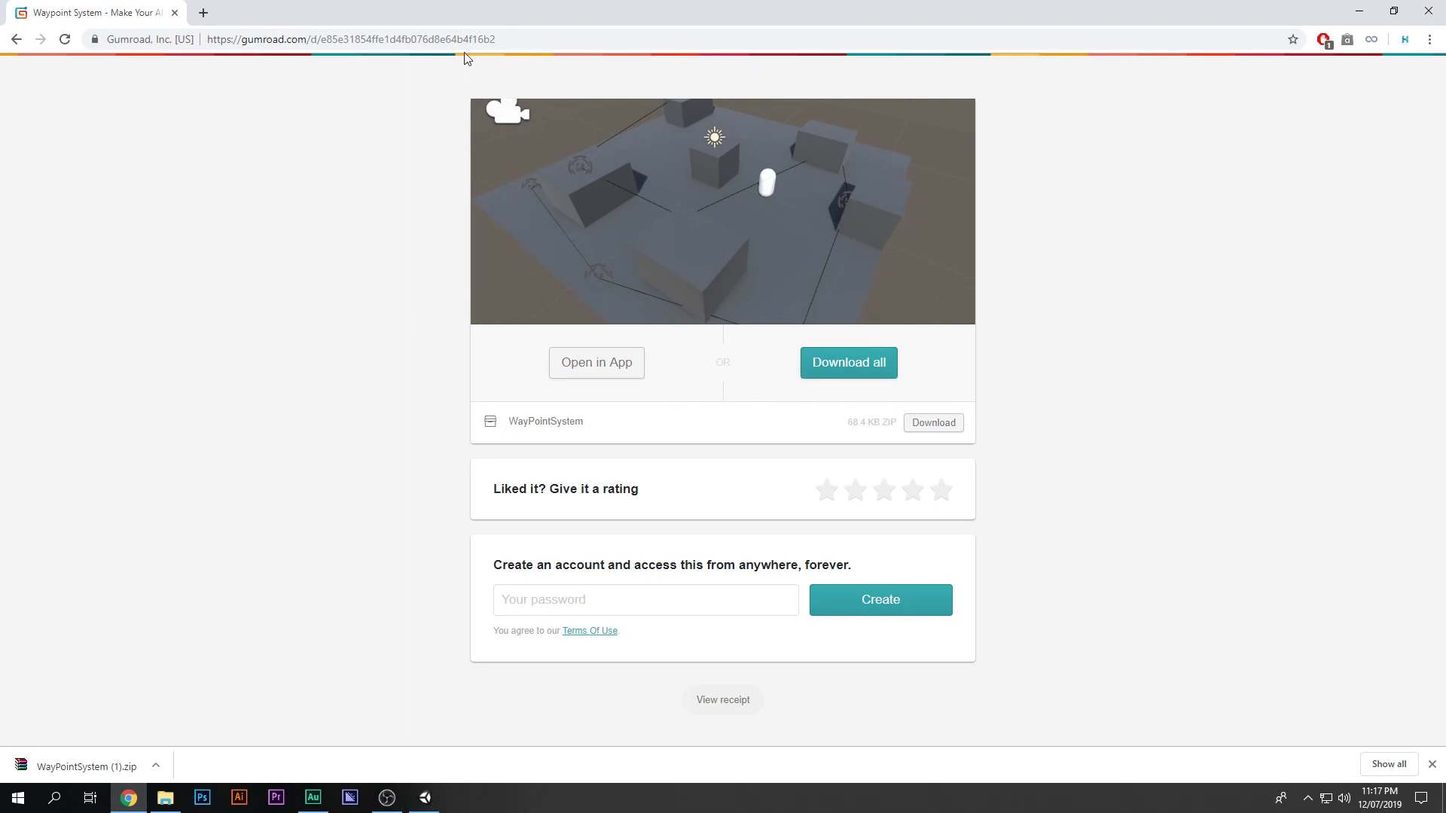
drag(524, 36, 192, 47)
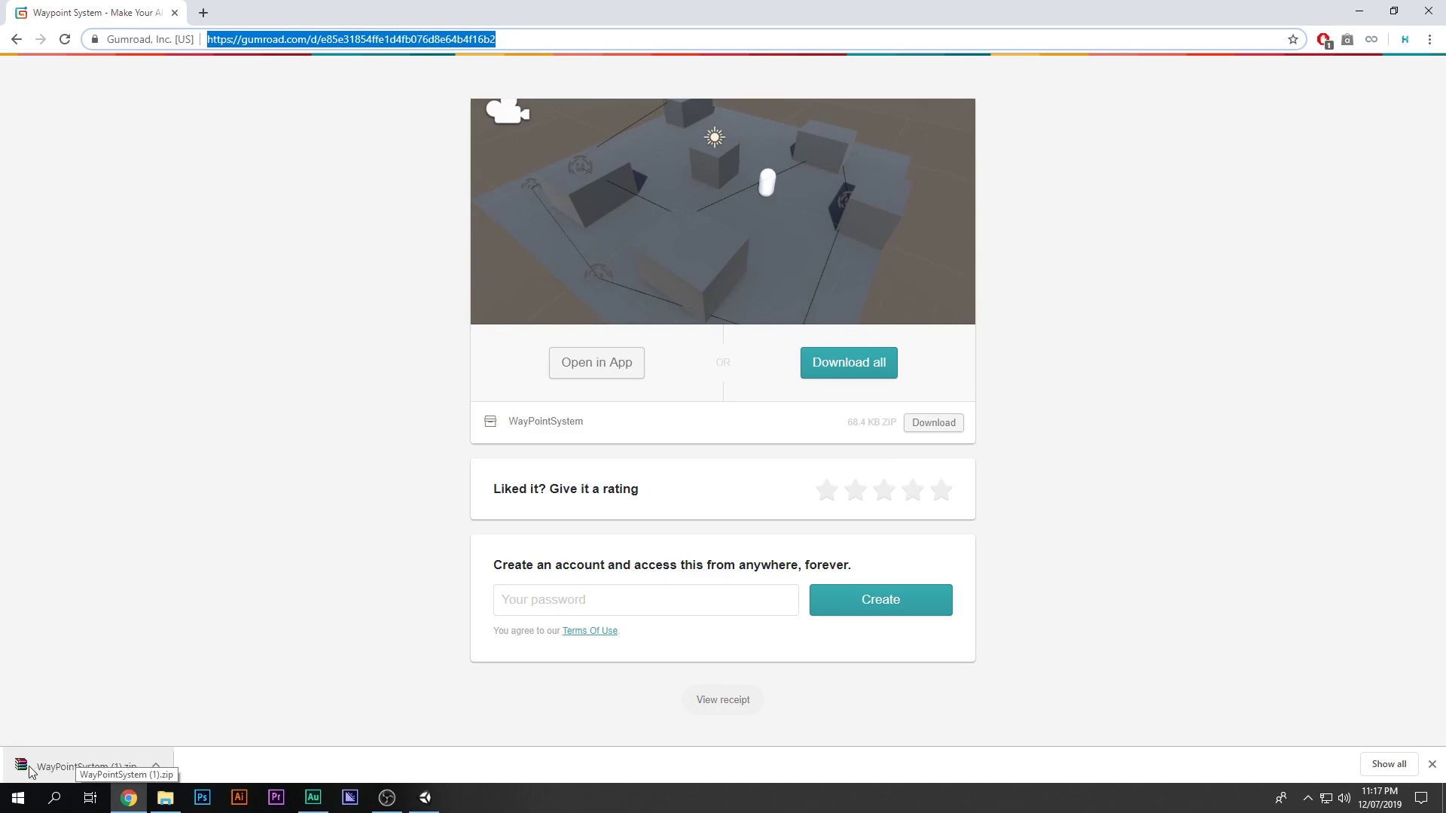
click(160, 770)
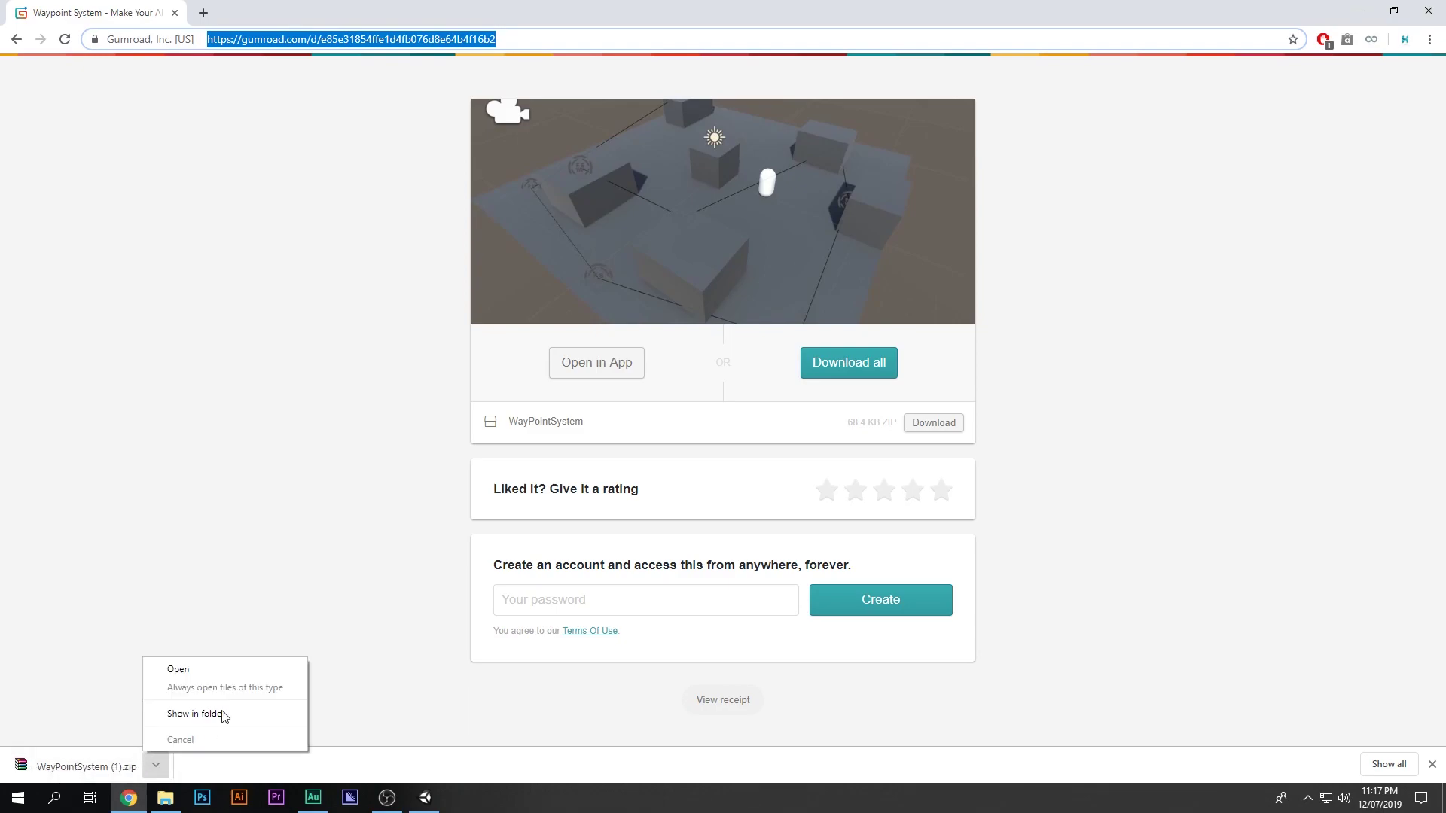
click(220, 710)
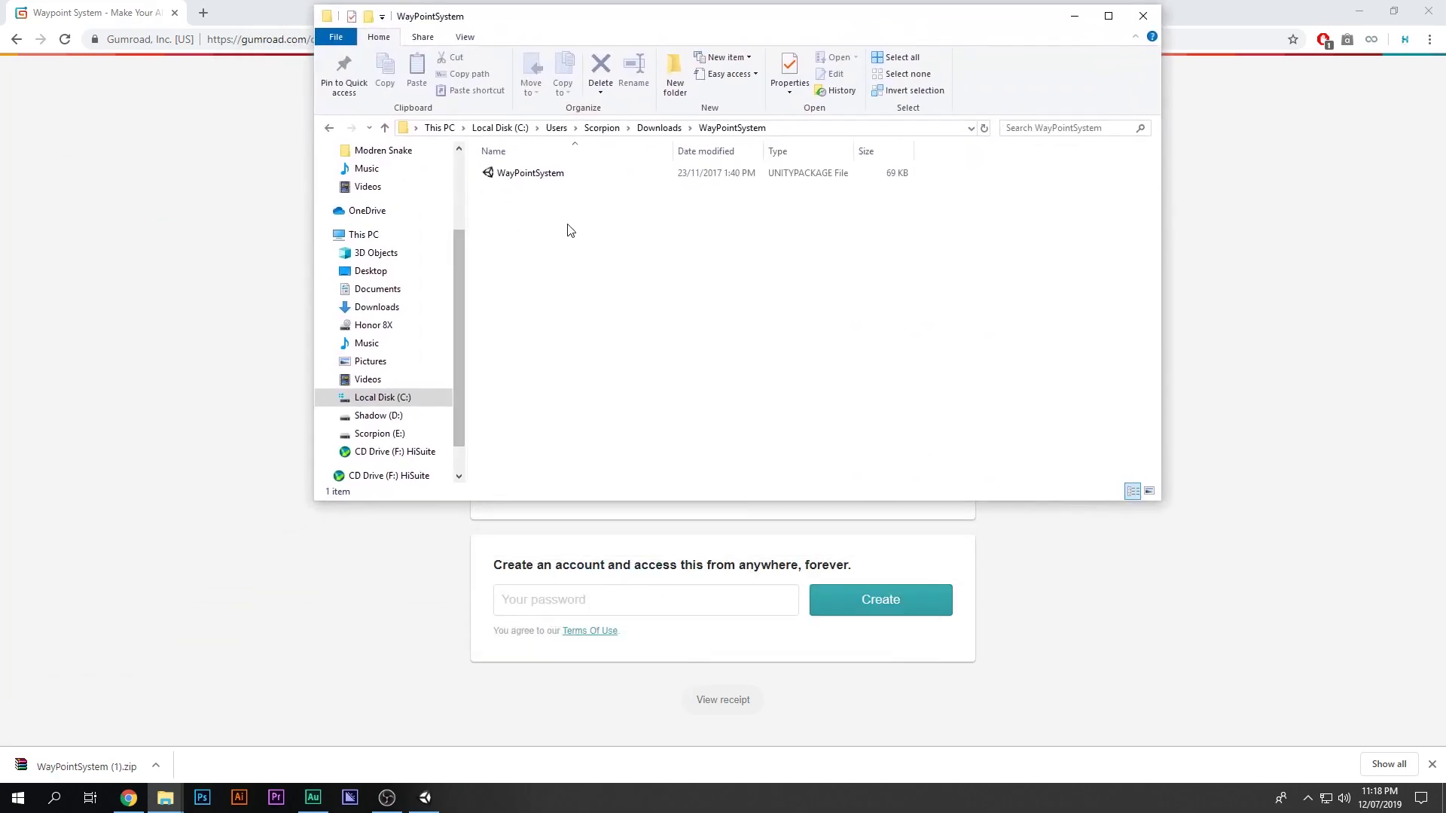
- Import all items of the WayPointSystem Unity package from the WayPointSystem folder into the Unity project
drag(568, 224, 548, 174)
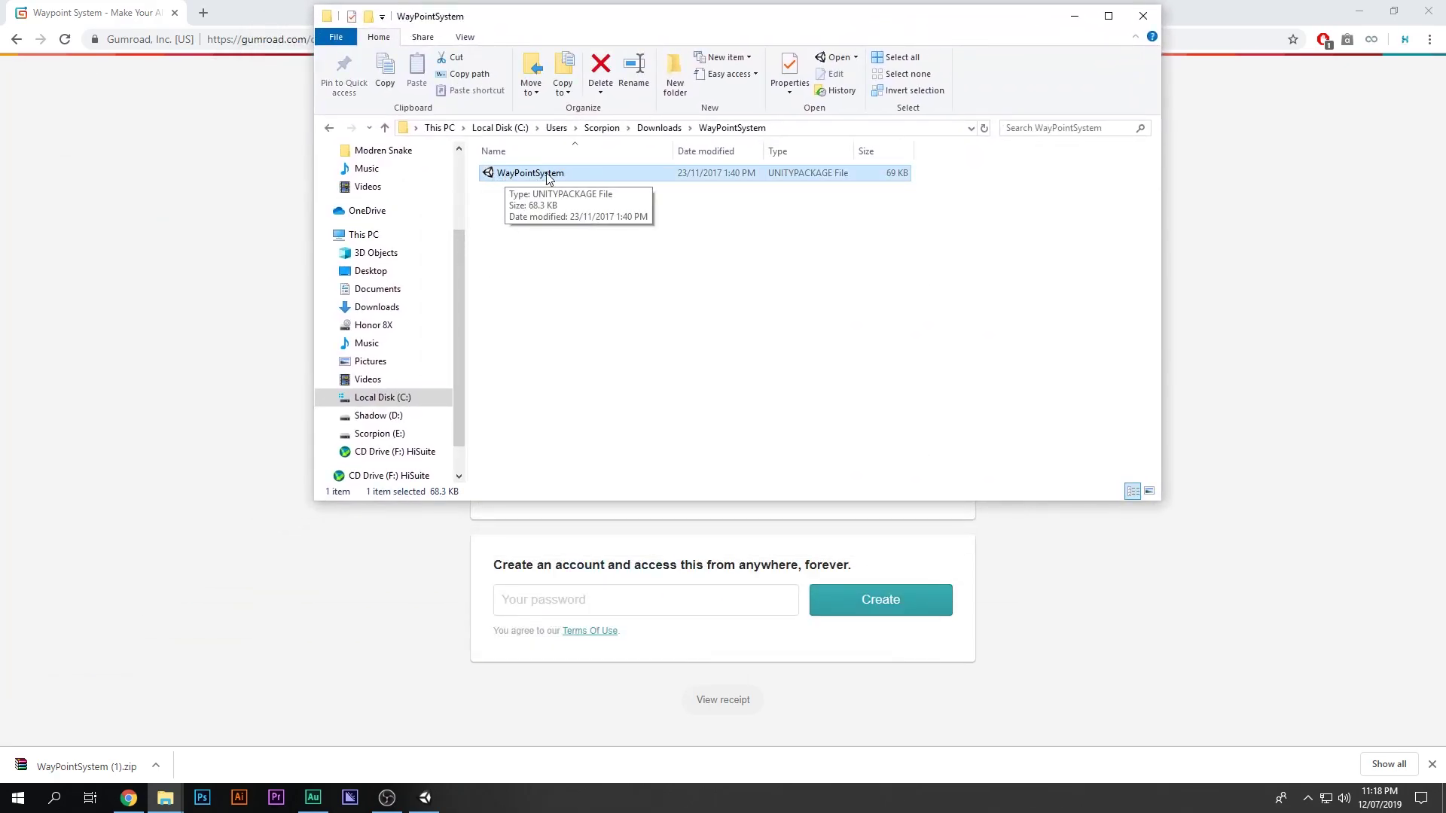
drag(530, 176, 516, 697)
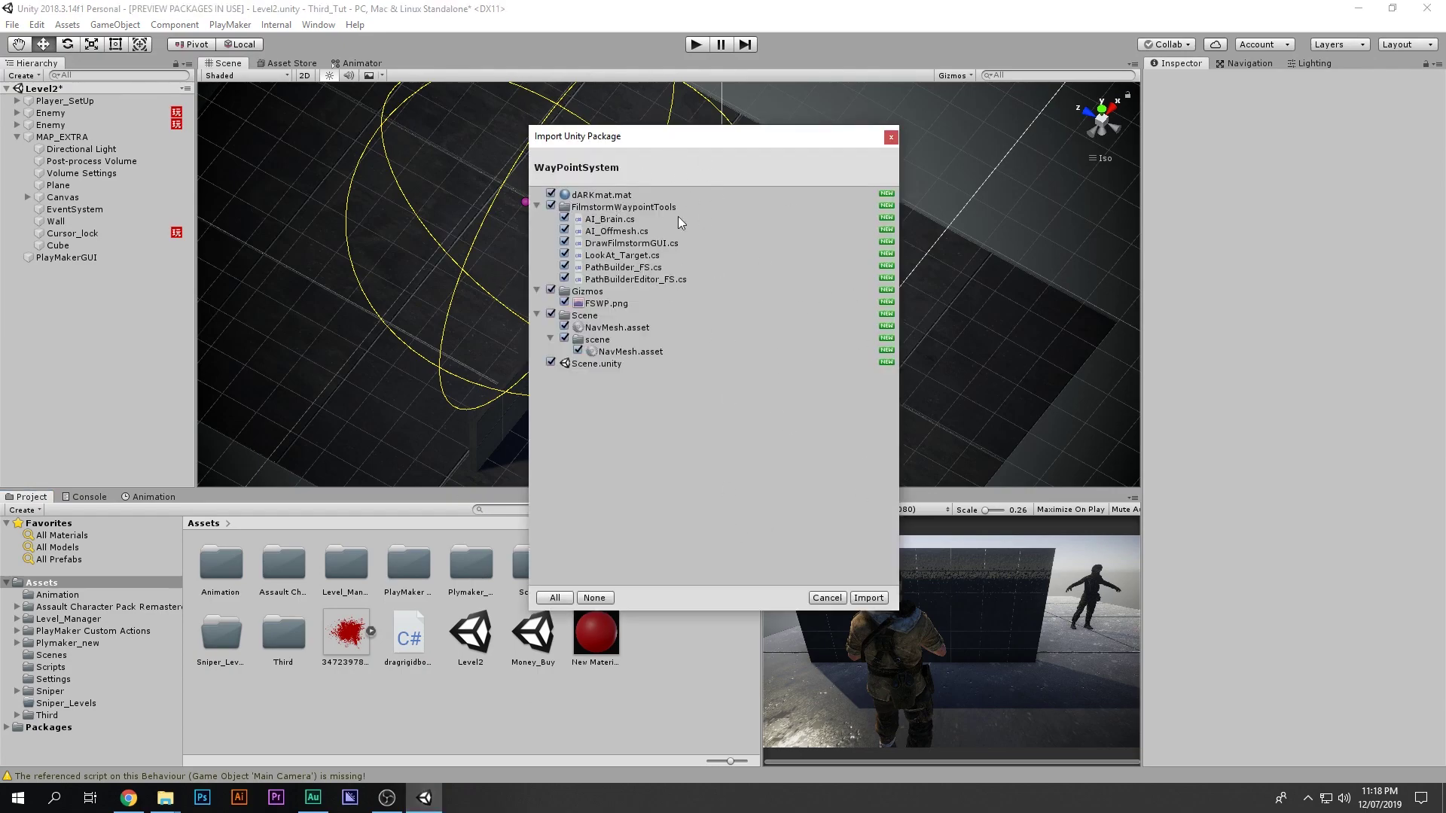
click(867, 597)
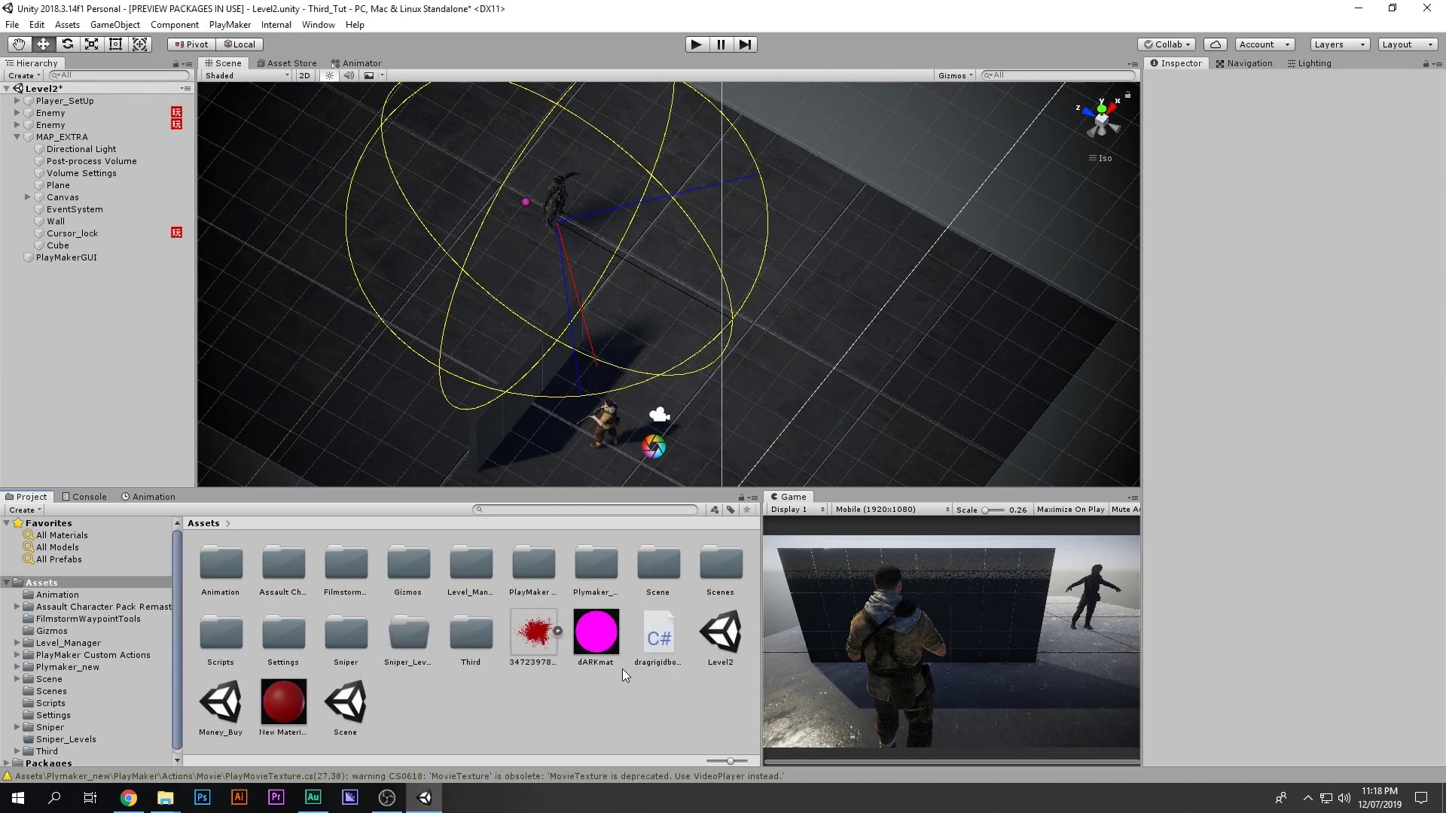
- Find and open the imported FilmstormWaypointTools folder in the project's assets
click(414, 639)
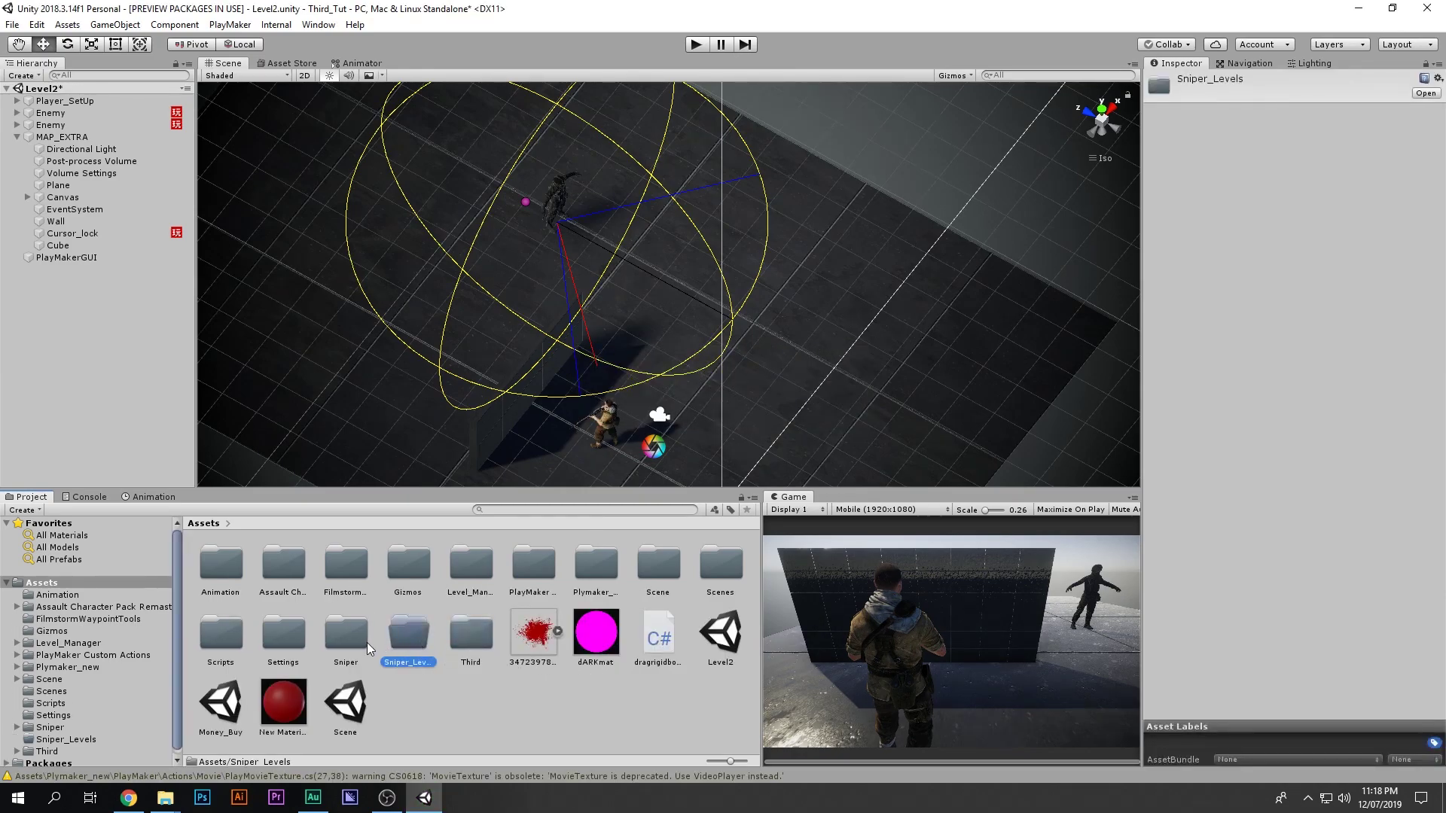
click(285, 635)
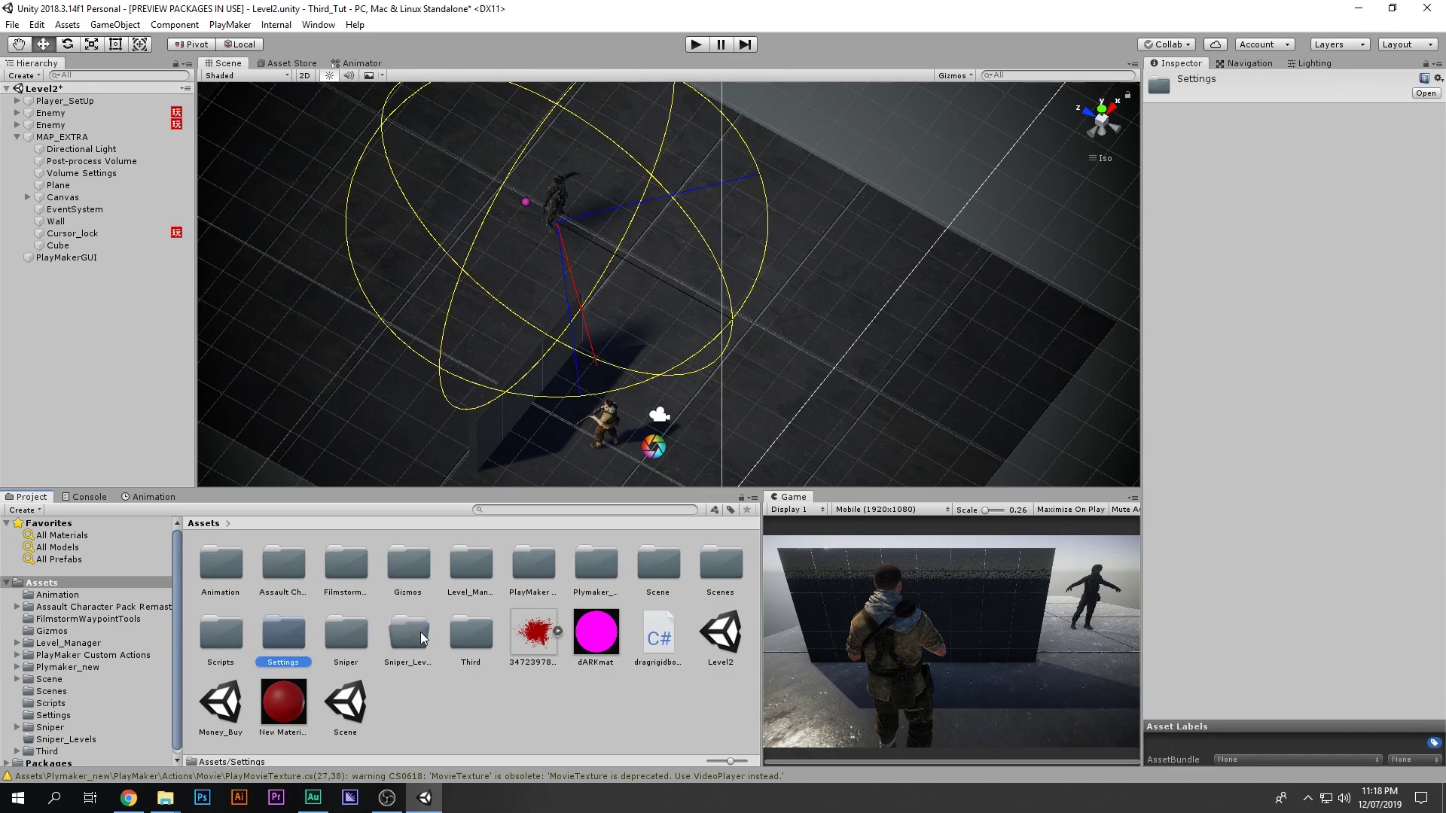
click(289, 576)
double_click(345, 563)
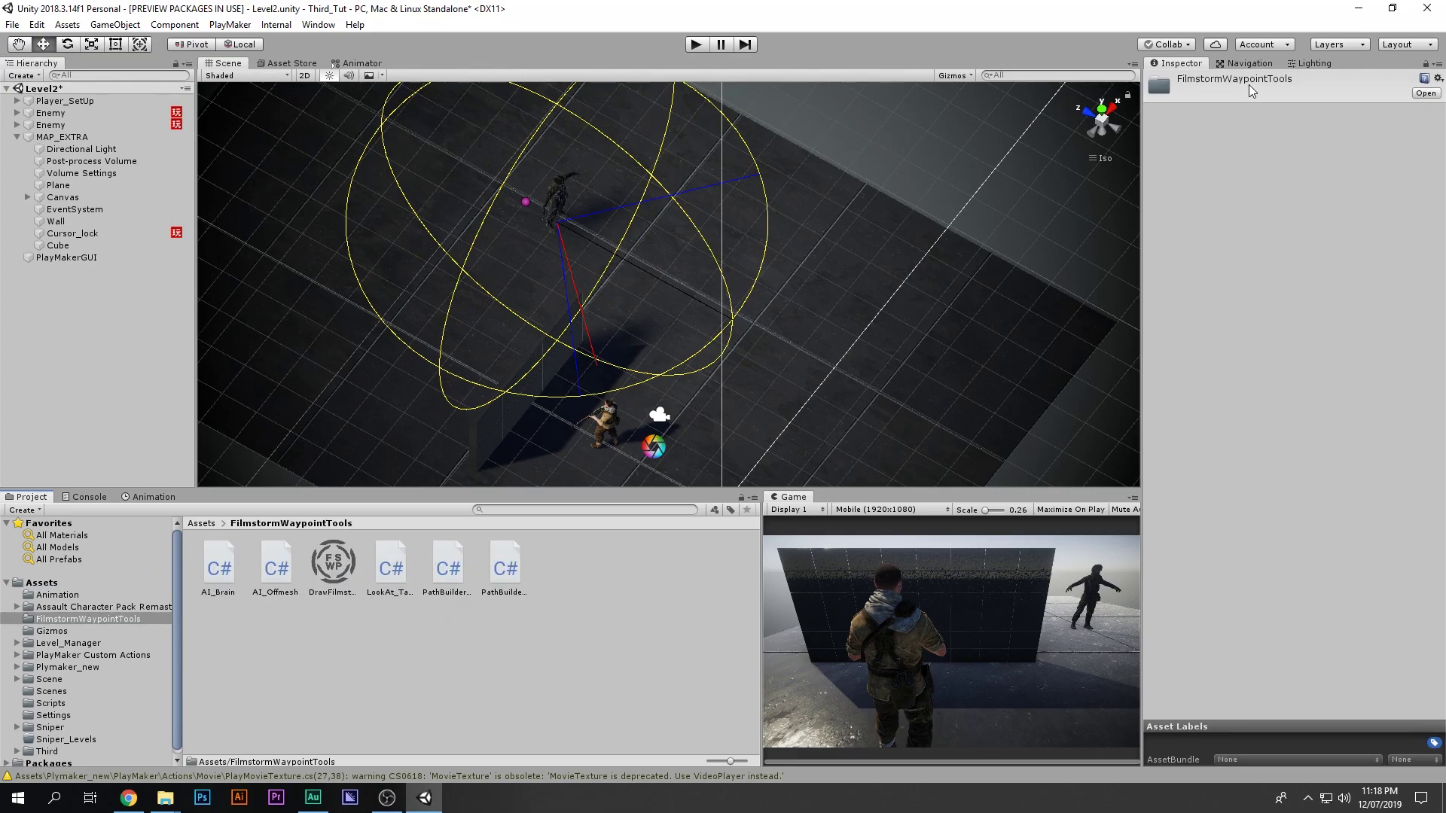
- Look through the waypoint scripts, including AI_Brain, AI_Offmesh, LookAt_Target and DrawFilmstormGUI
click(276, 568)
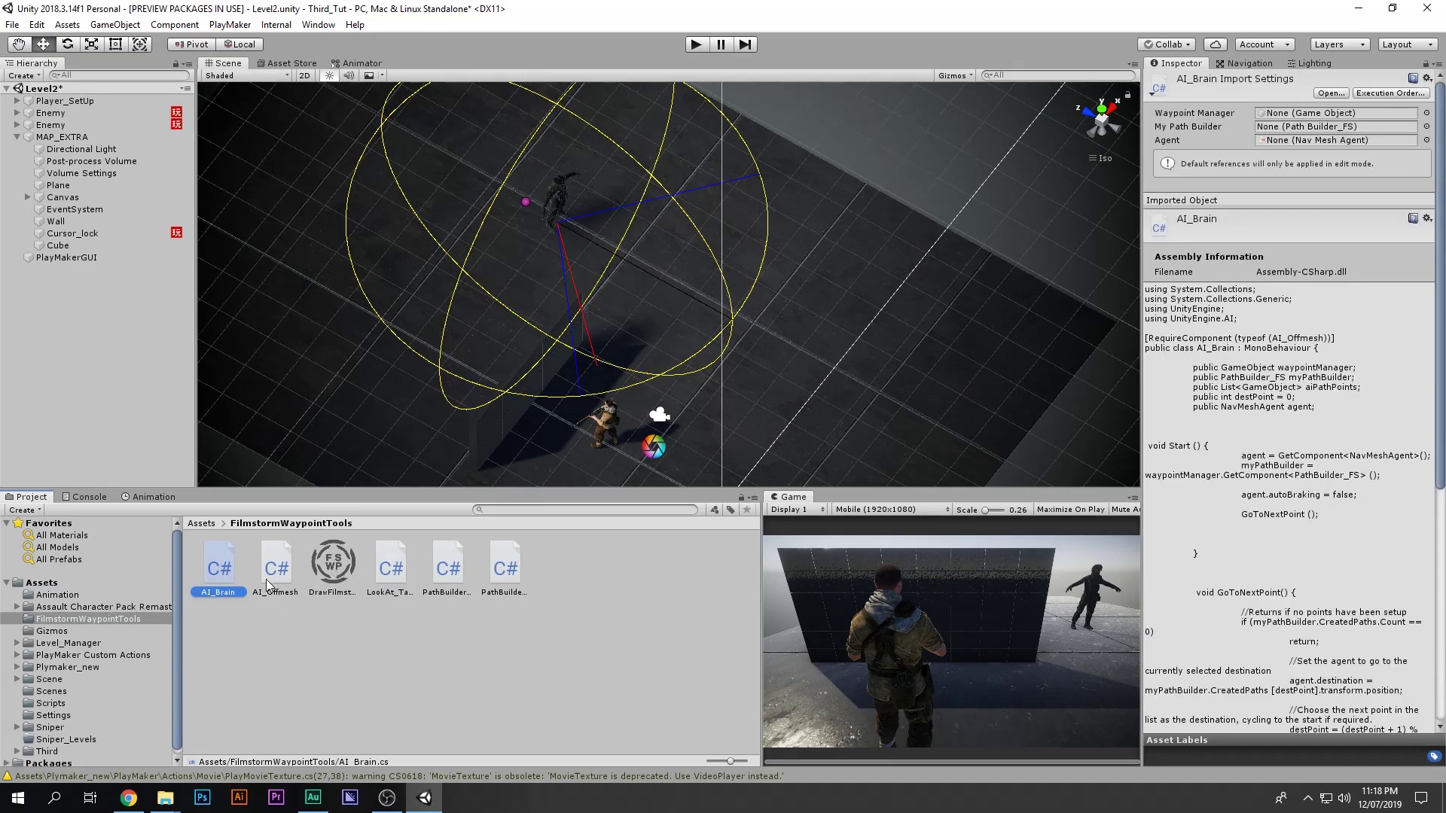
click(395, 573)
click(505, 569)
click(391, 569)
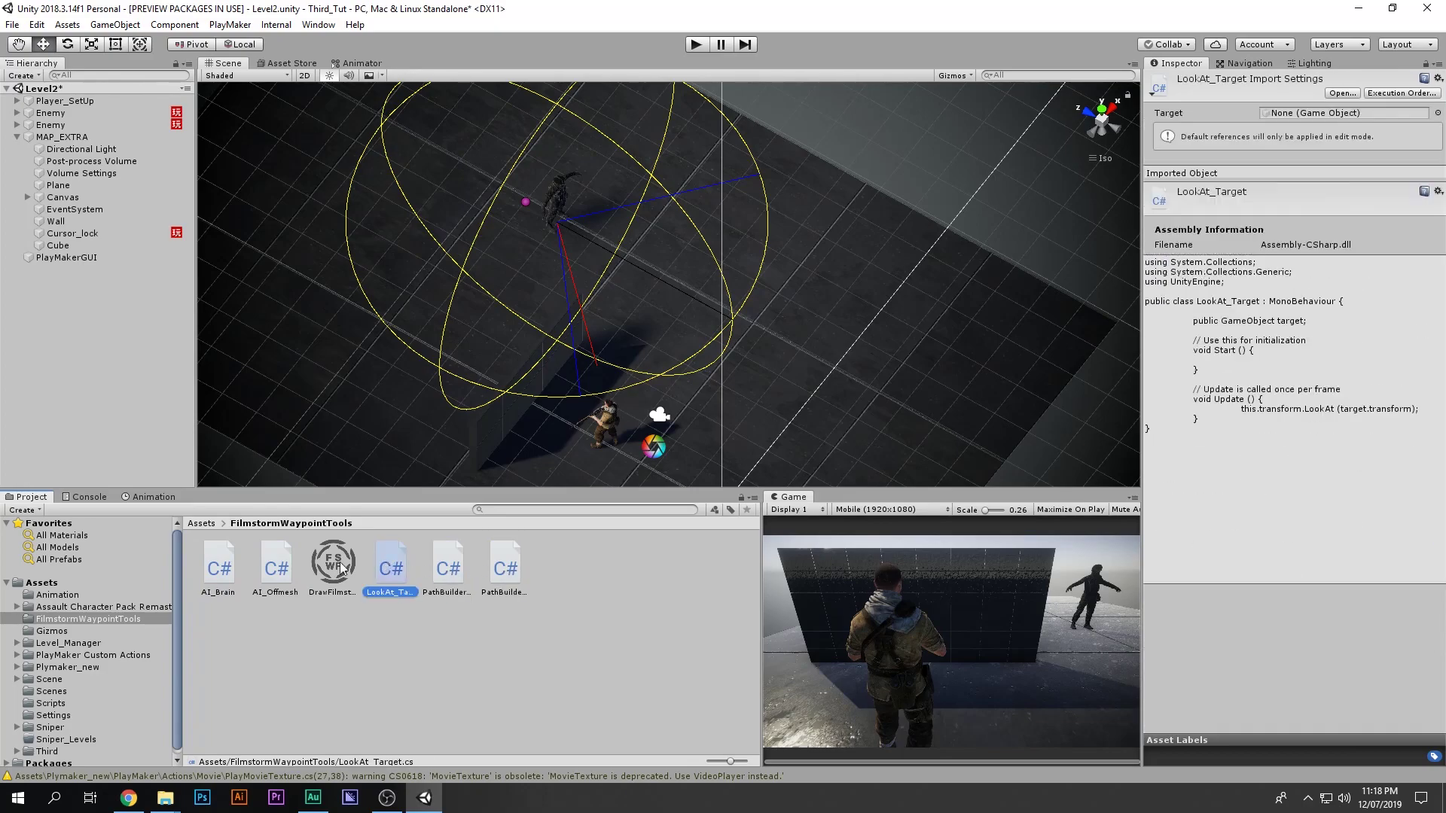
click(265, 572)
click(219, 569)
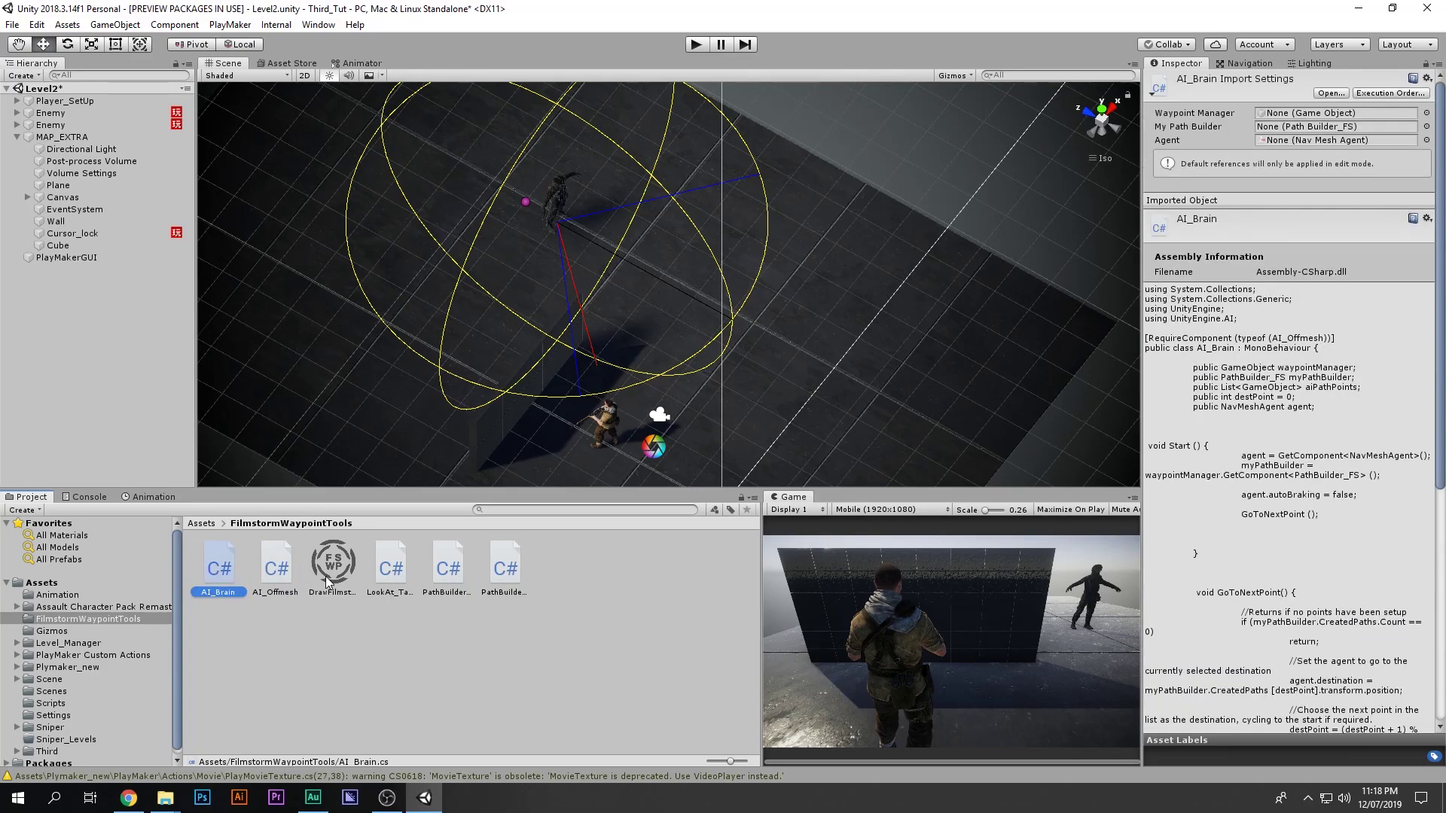
click(326, 576)
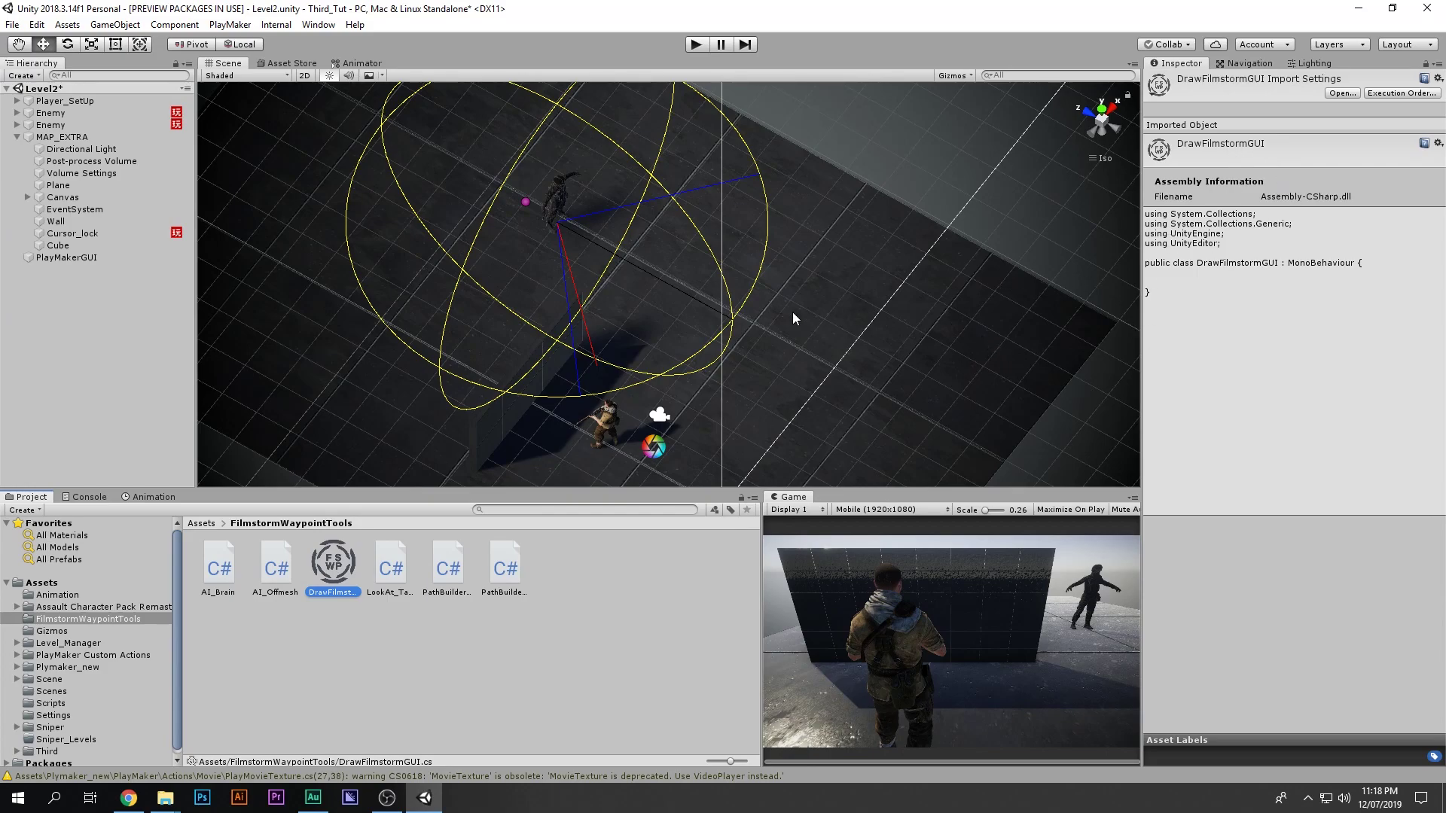
- Collapse the MAP_EXTRA group and move the second Enemy to the end of the hierarchy
middle_drag(777, 314, 812, 253)
scroll(812, 253, down, 8)
alt+drag(811, 253, 503, 161)
middle_drag(609, 168, 615, 186)
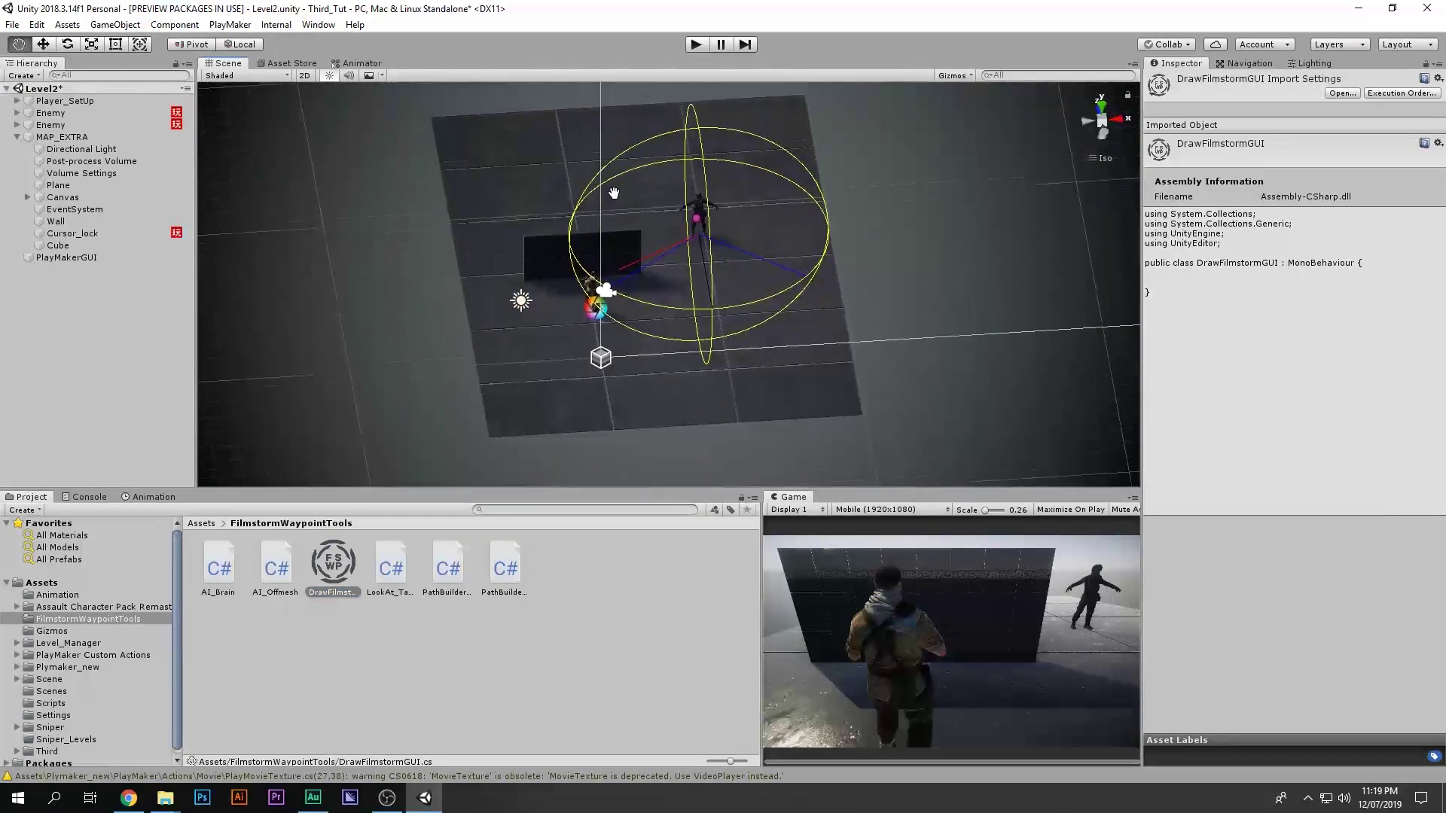
scroll(576, 278, up, 5)
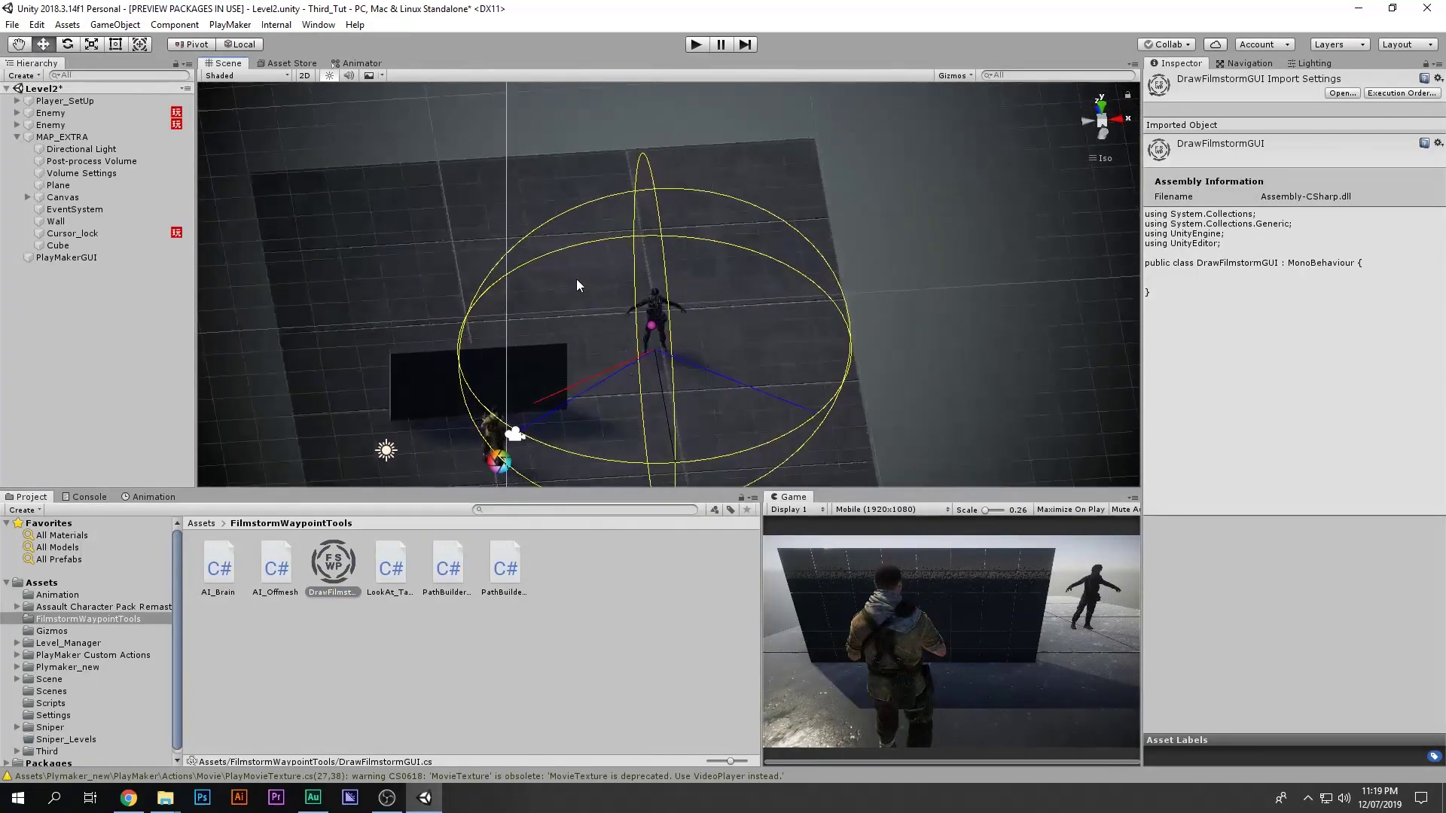
click(17, 138)
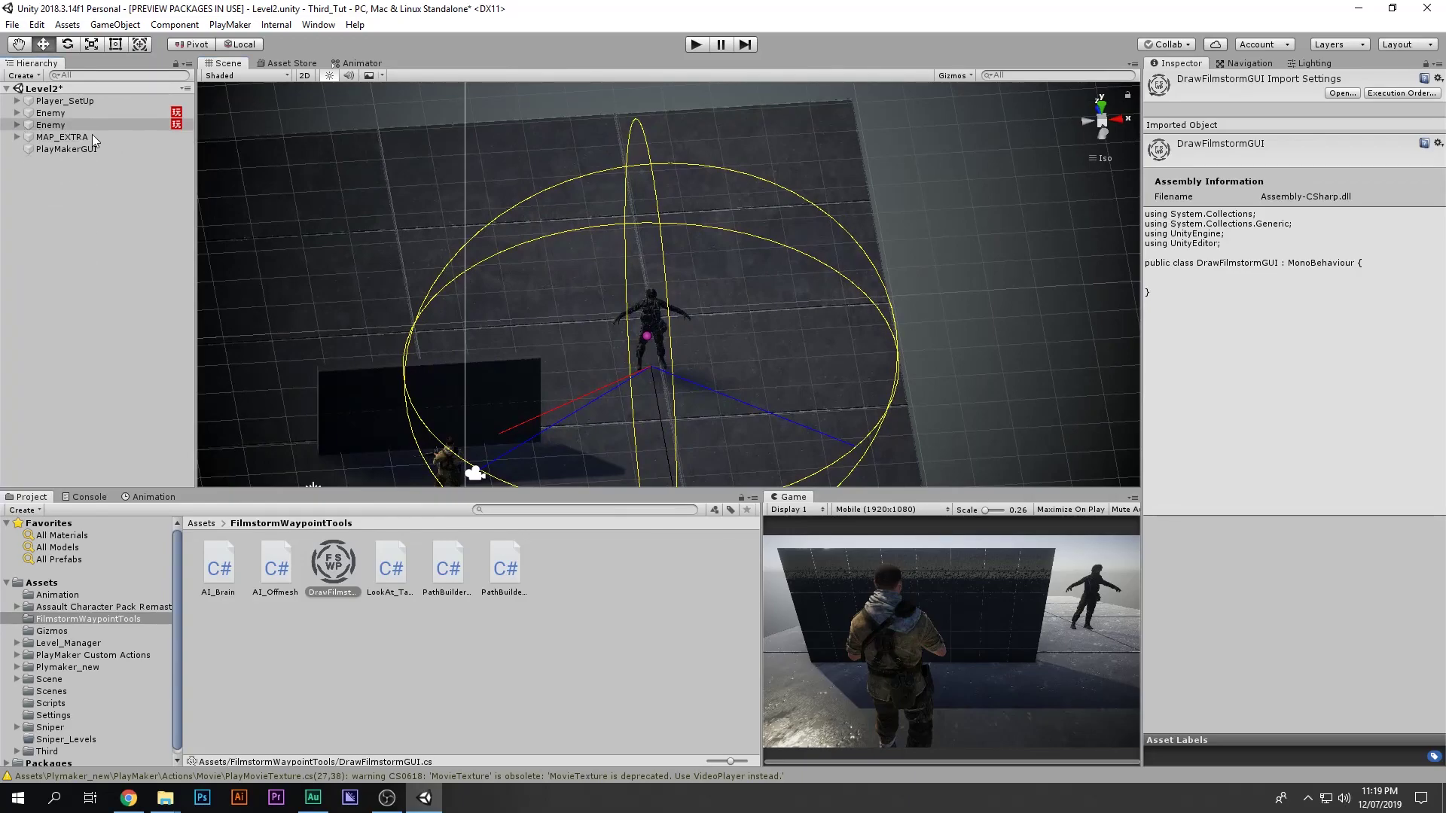
click(50, 113)
click(52, 125)
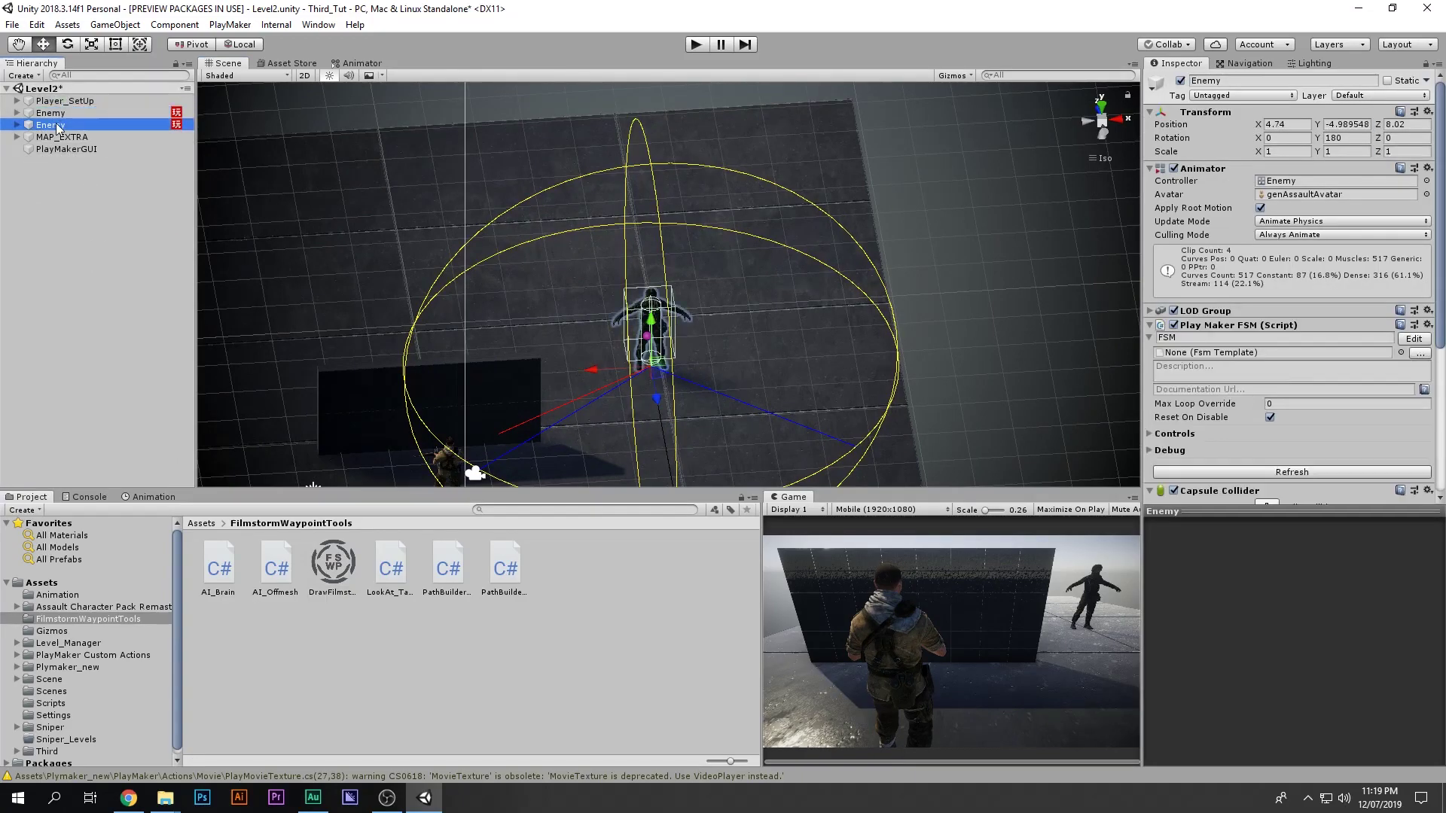
drag(64, 129, 64, 155)
- Remove the FOV Detection script component from the last Enemy in the hierarchy
scroll(1294, 341, down, 8)
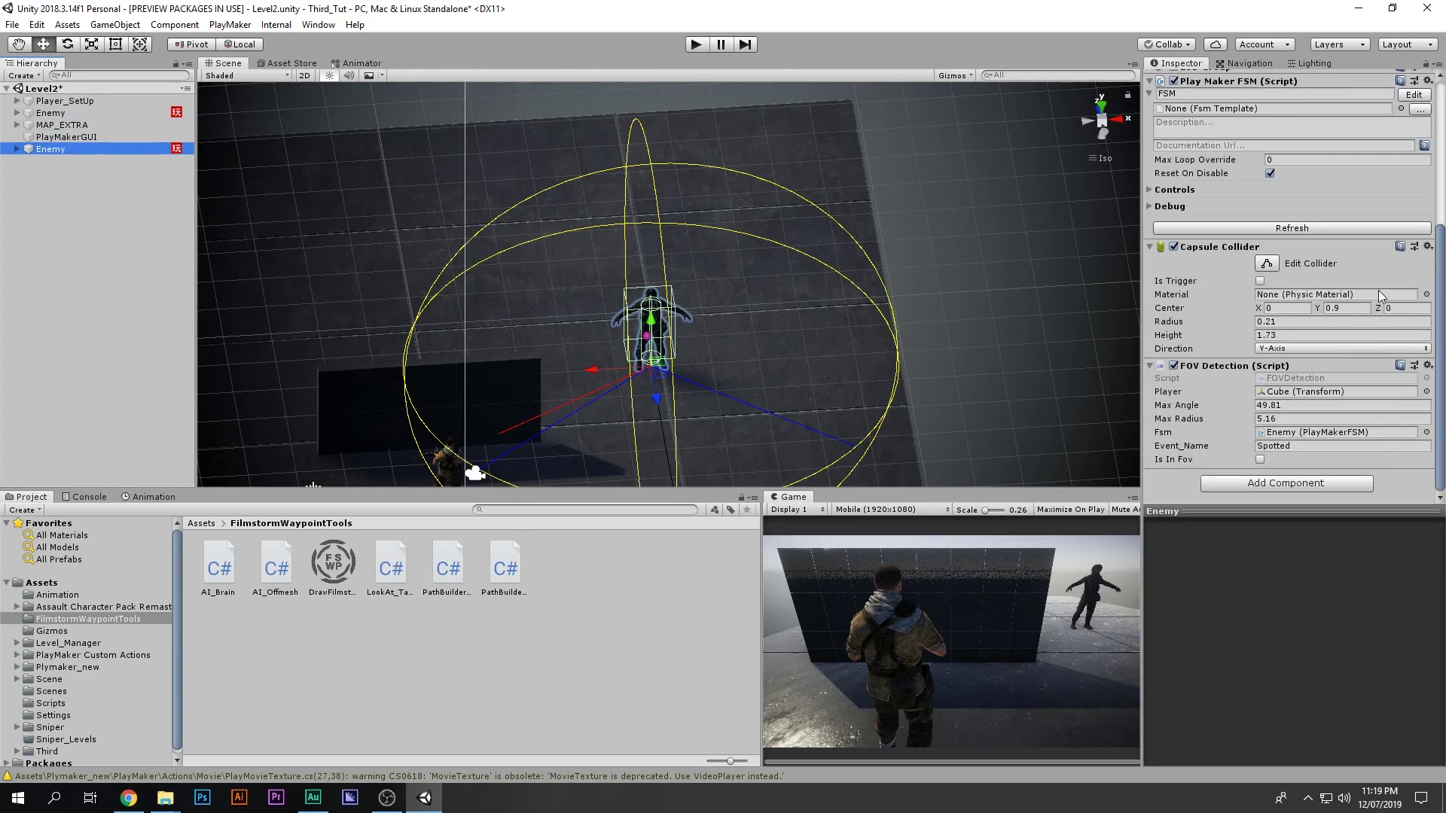
scroll(1368, 246, up, 5)
scroll(1390, 315, down, 4)
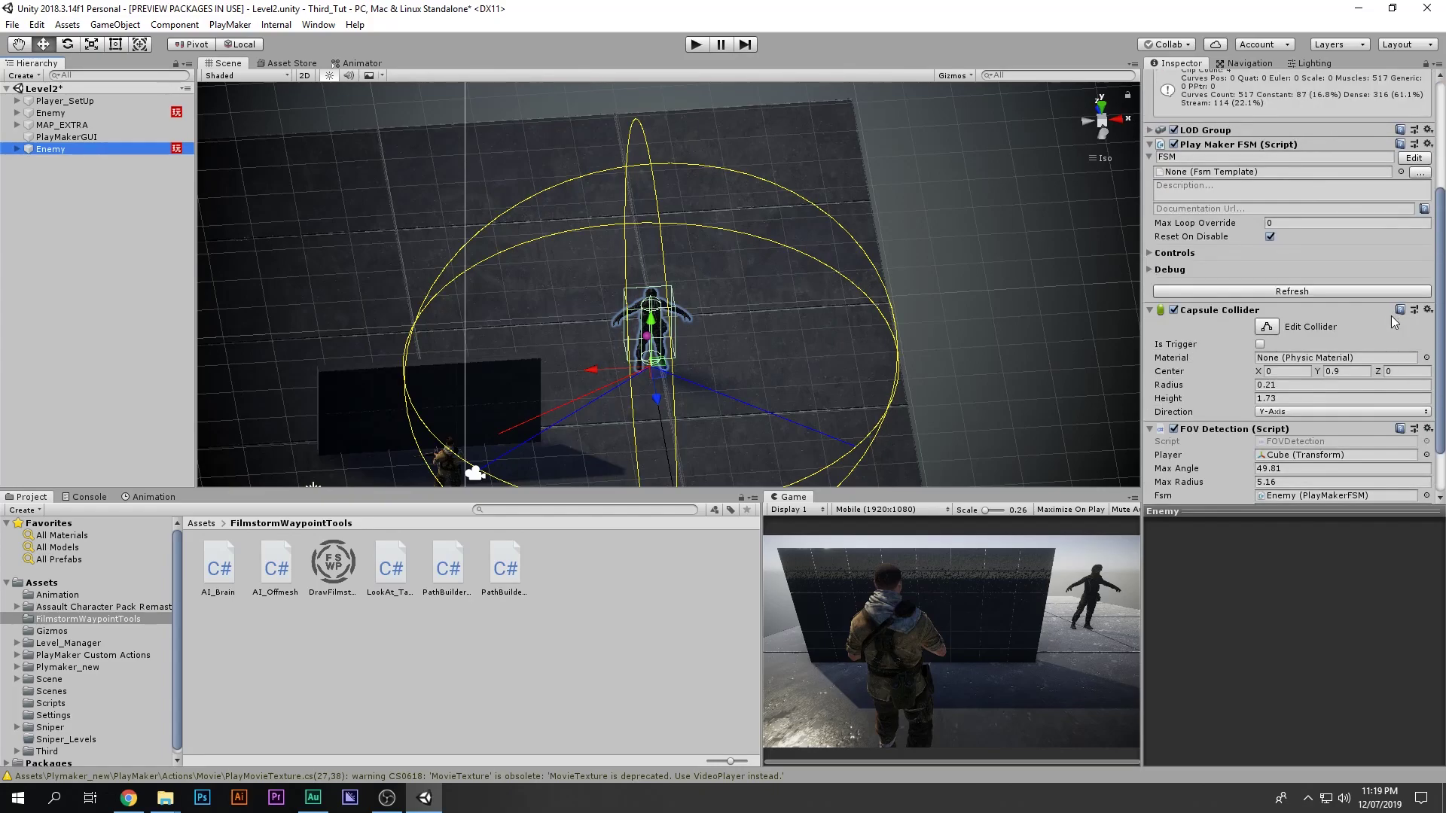
scroll(1390, 314, down, 2)
click(1428, 365)
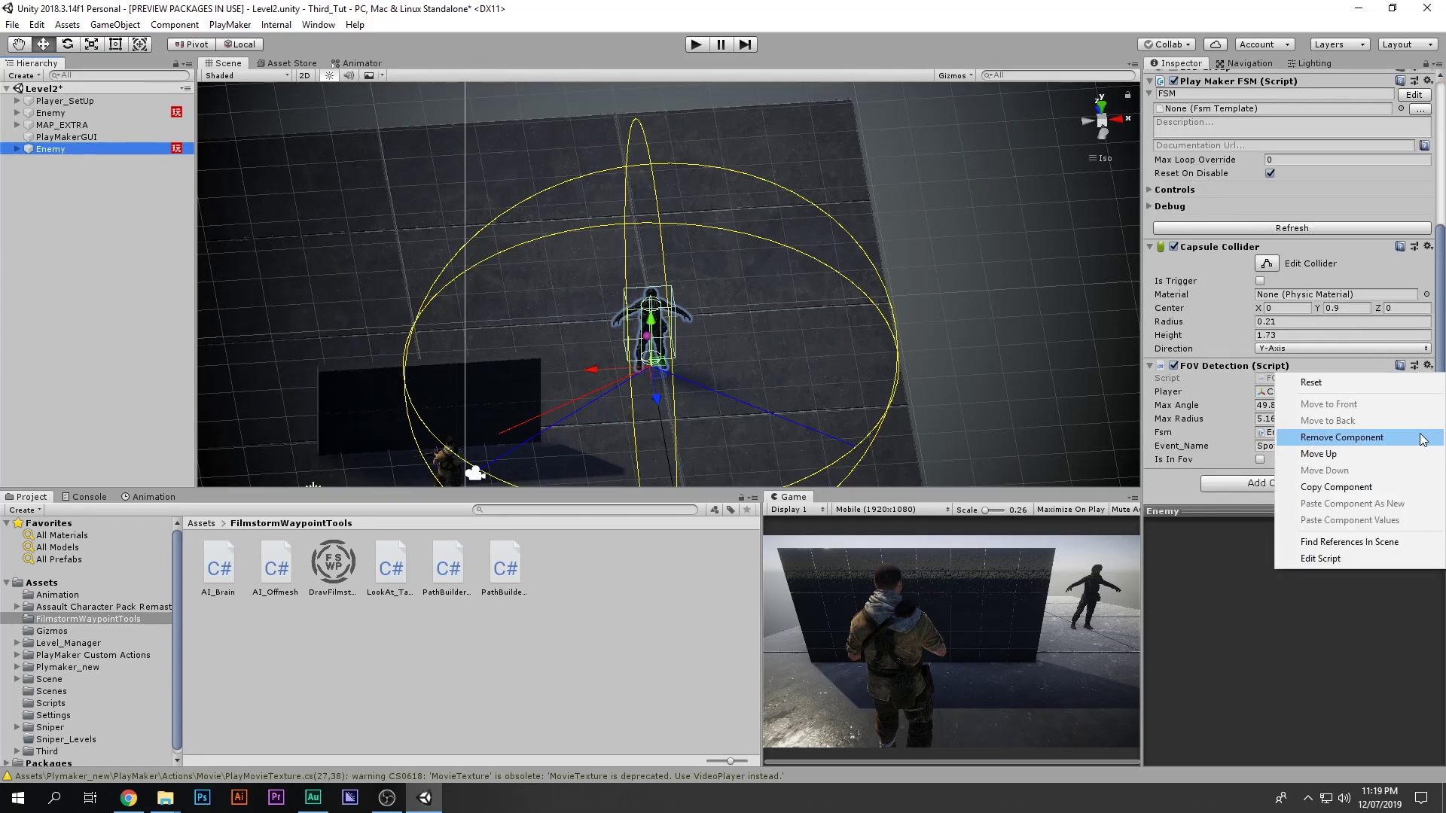
click(1422, 438)
click(51, 148)
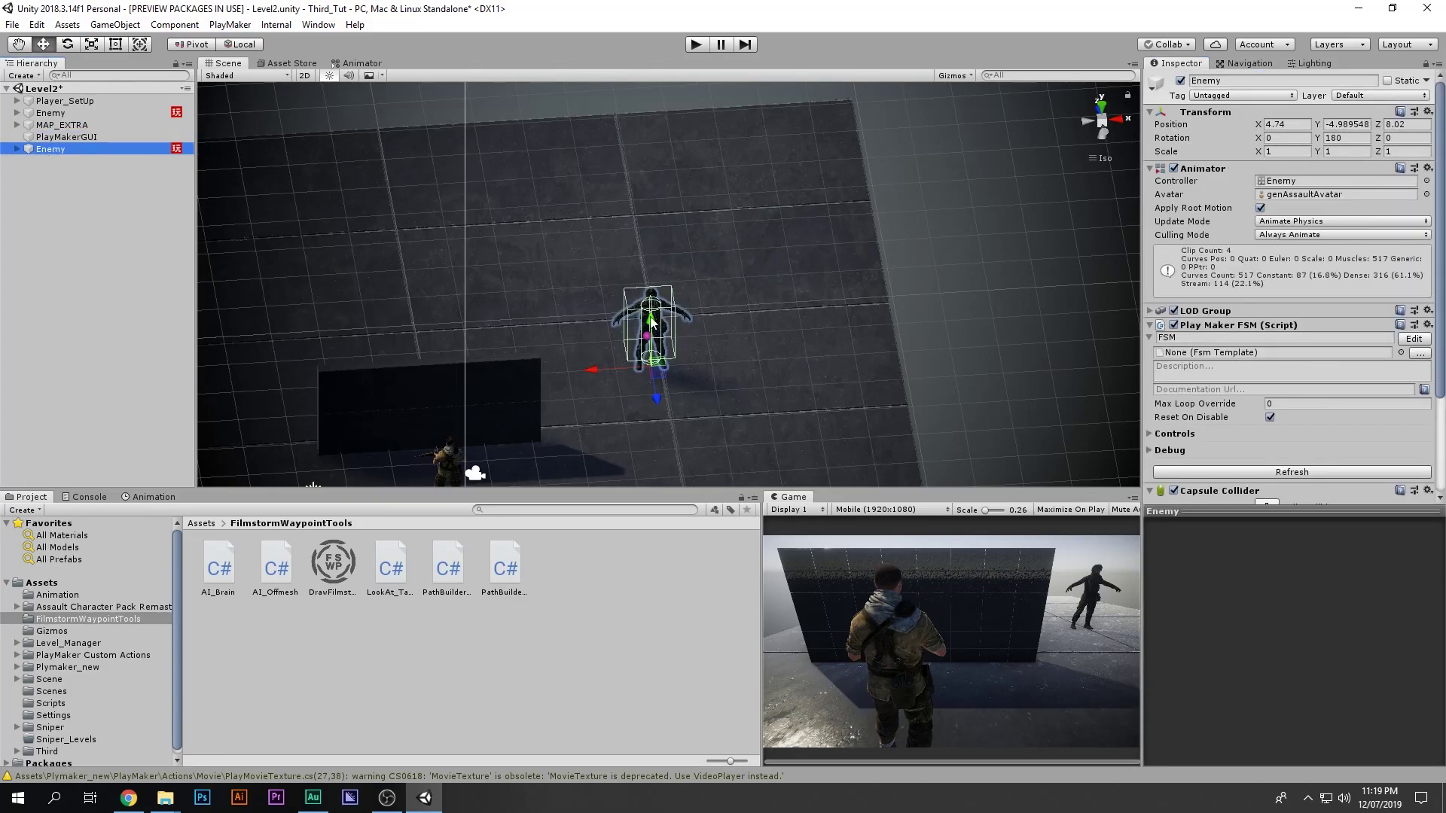
- Open the AI Navigation window for the level
scroll(607, 300, down, 10)
right_drag(607, 299, 941, 246)
alt+drag(942, 246, 898, 235)
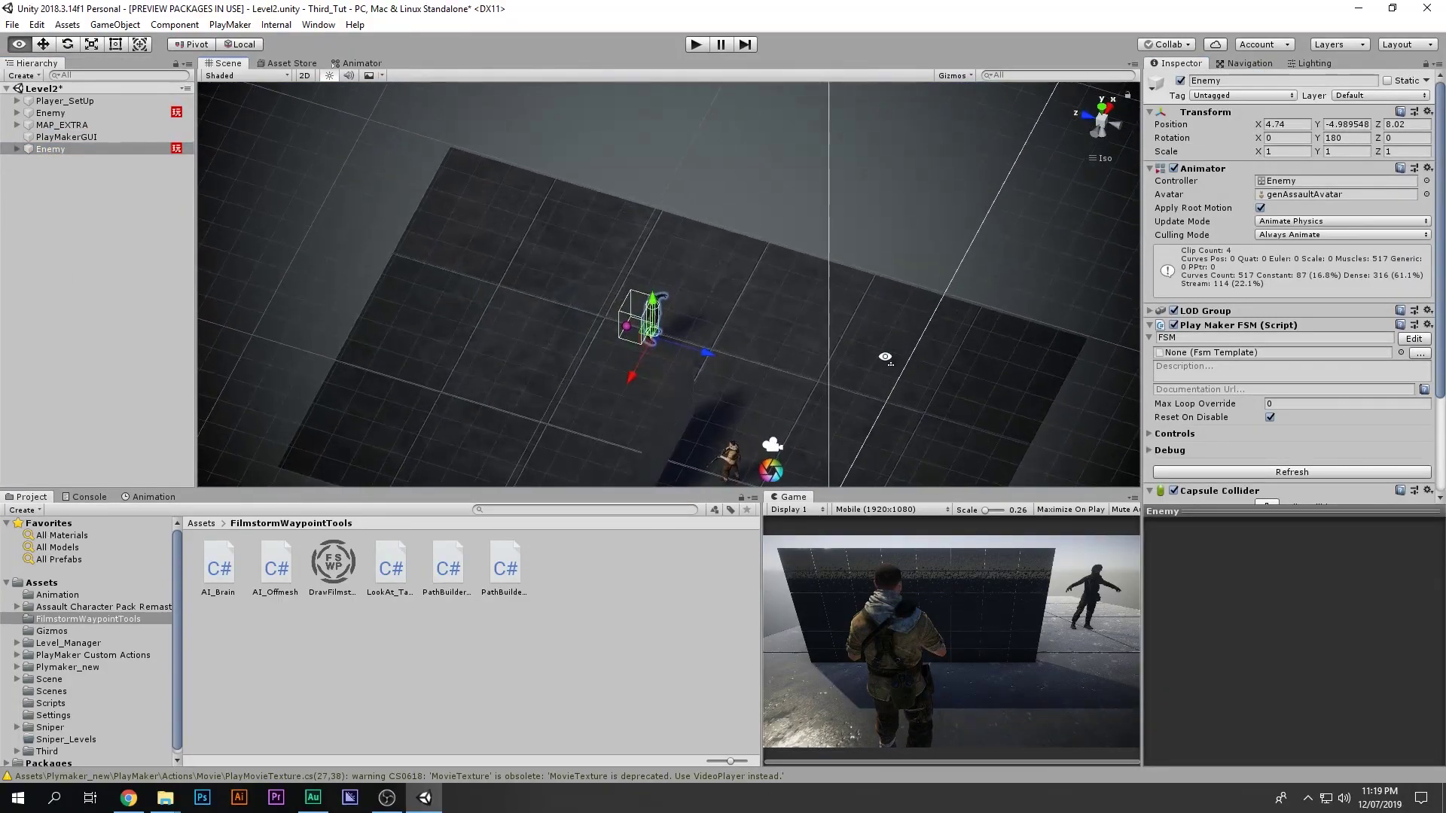
click(1249, 64)
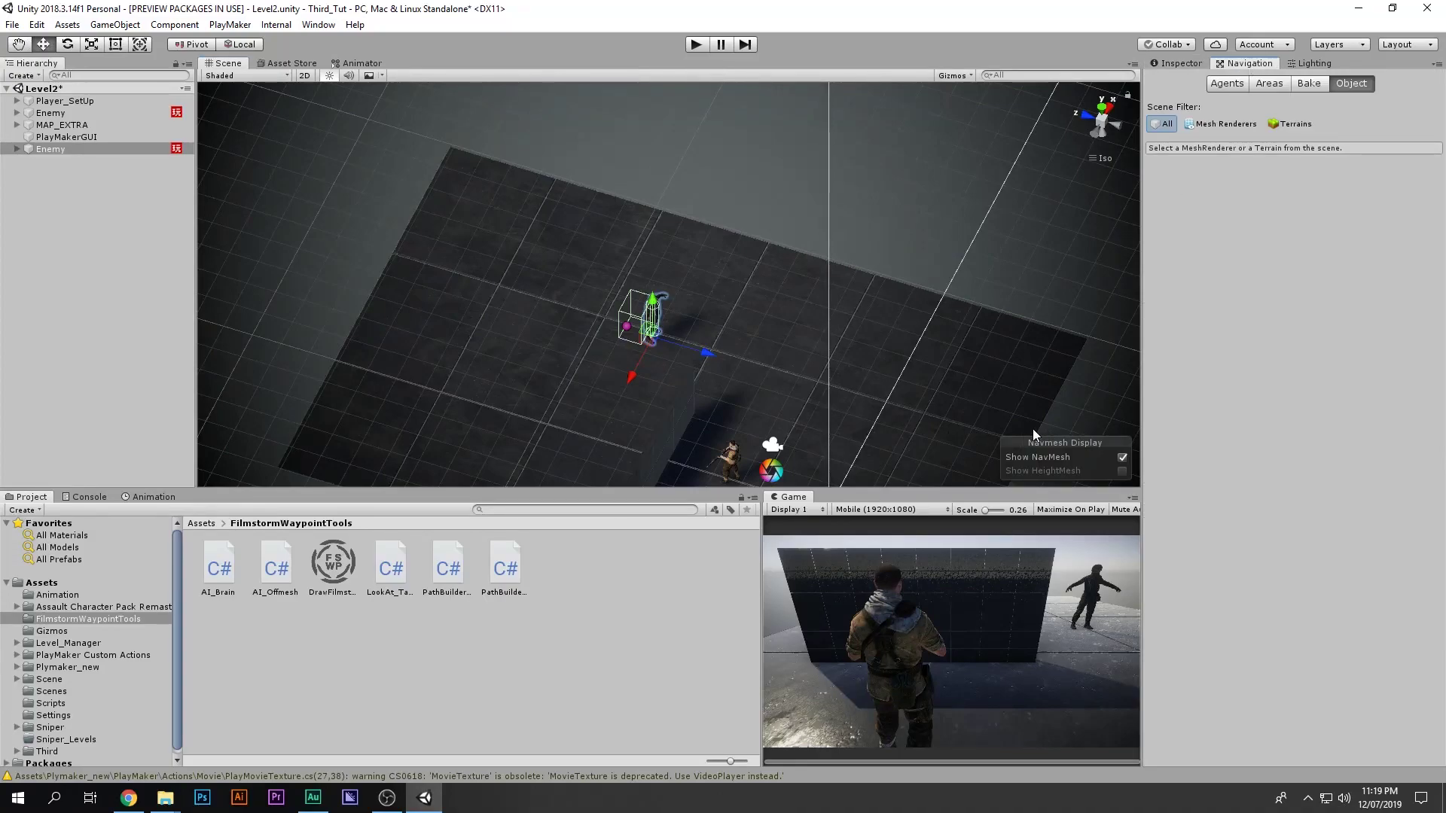
click(319, 24)
mouse_move(375, 202)
mouse_move(414, 296)
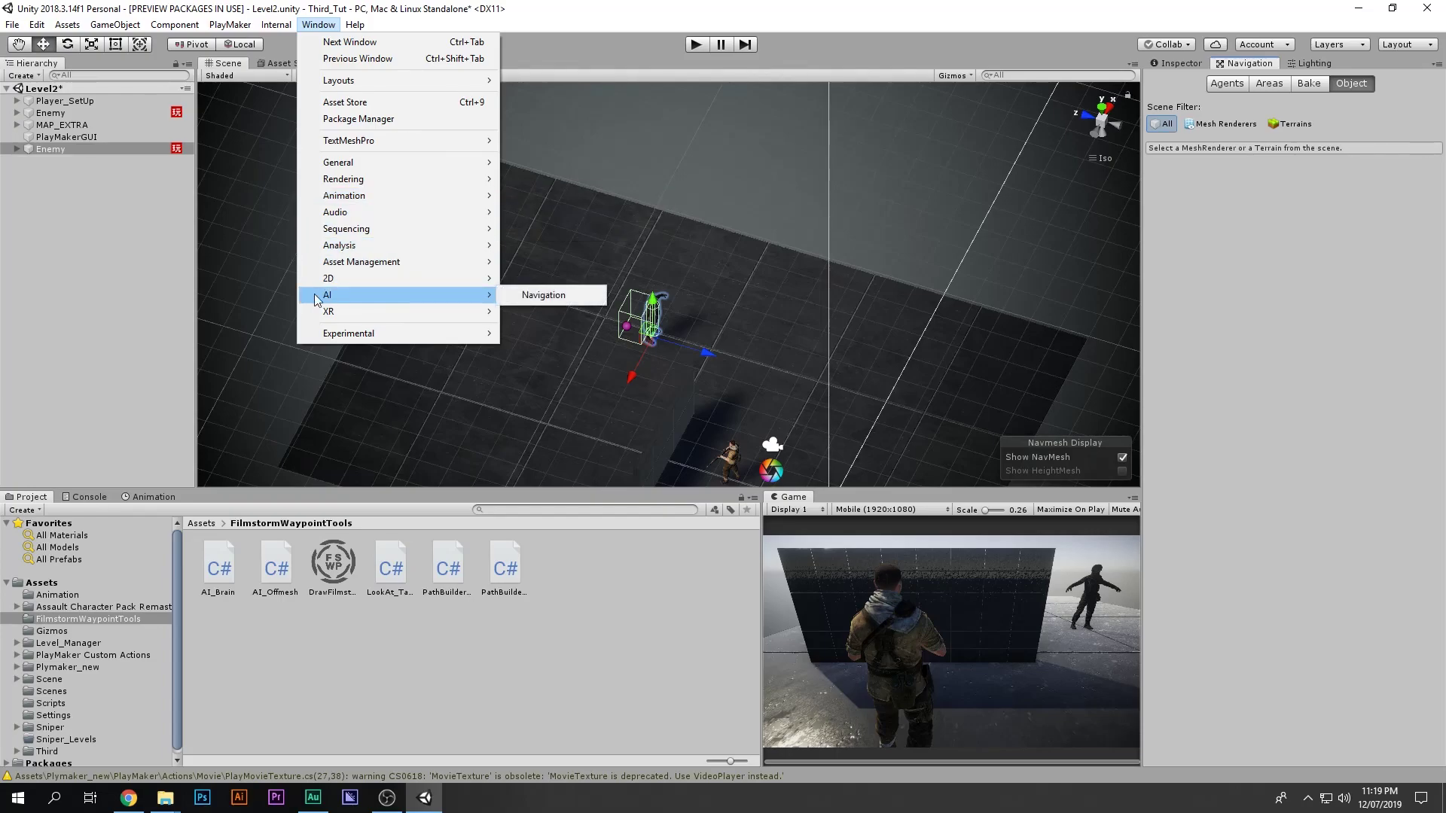
mouse_move(362, 279)
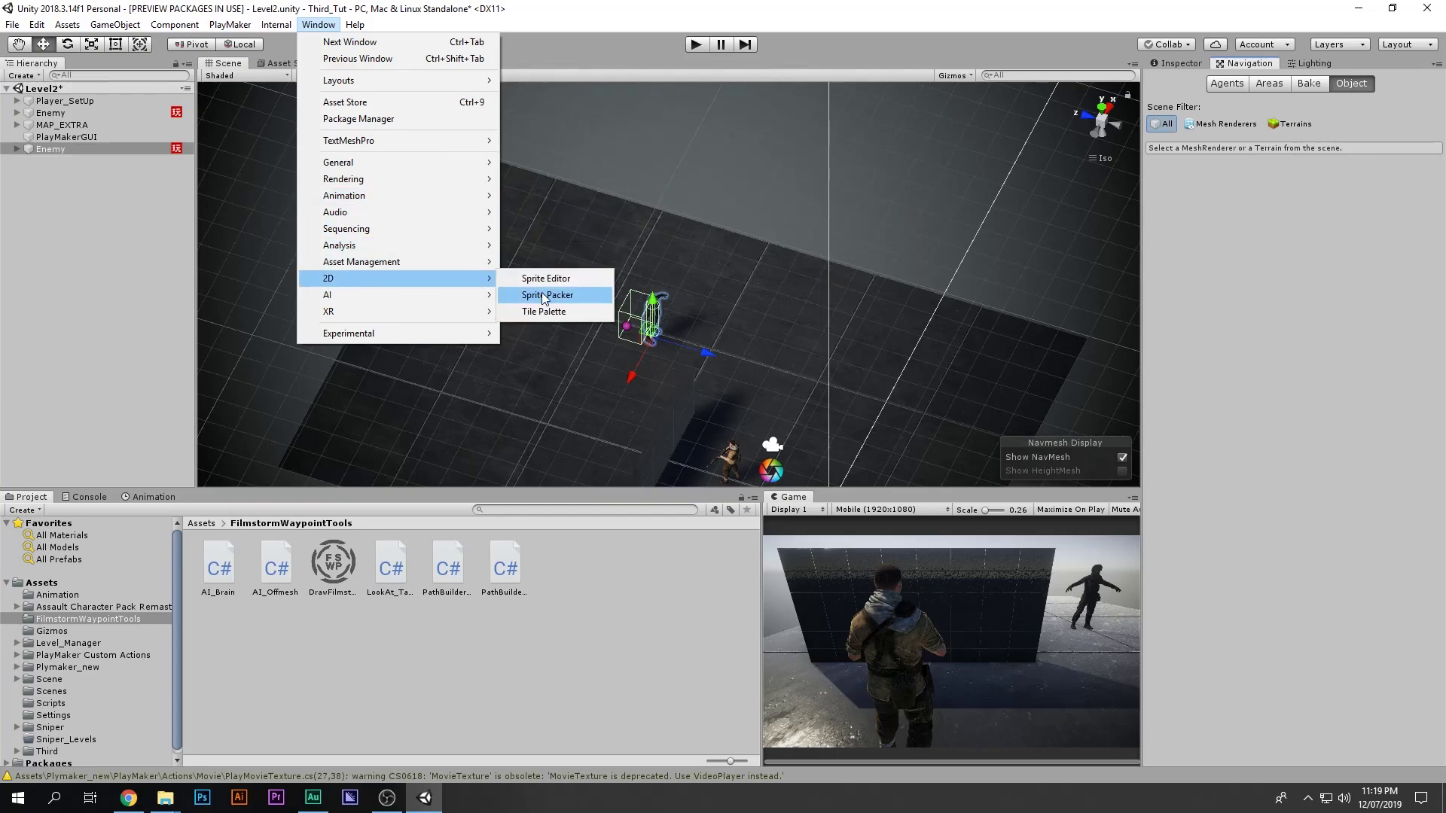
click(563, 295)
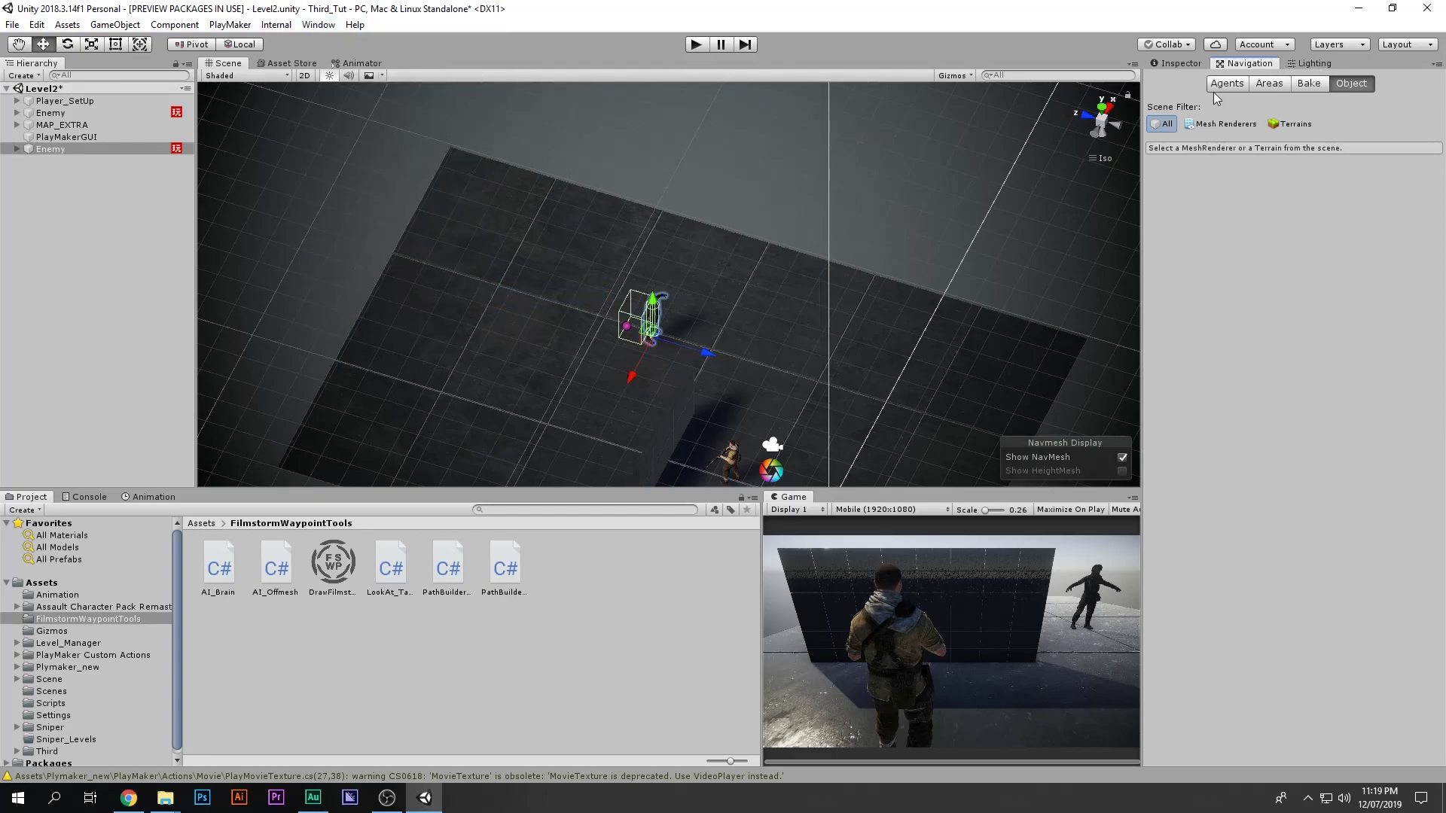
- Select the ground Plane and the Wall together for the navigation settings
middle_drag(962, 302, 925, 168)
click(486, 301)
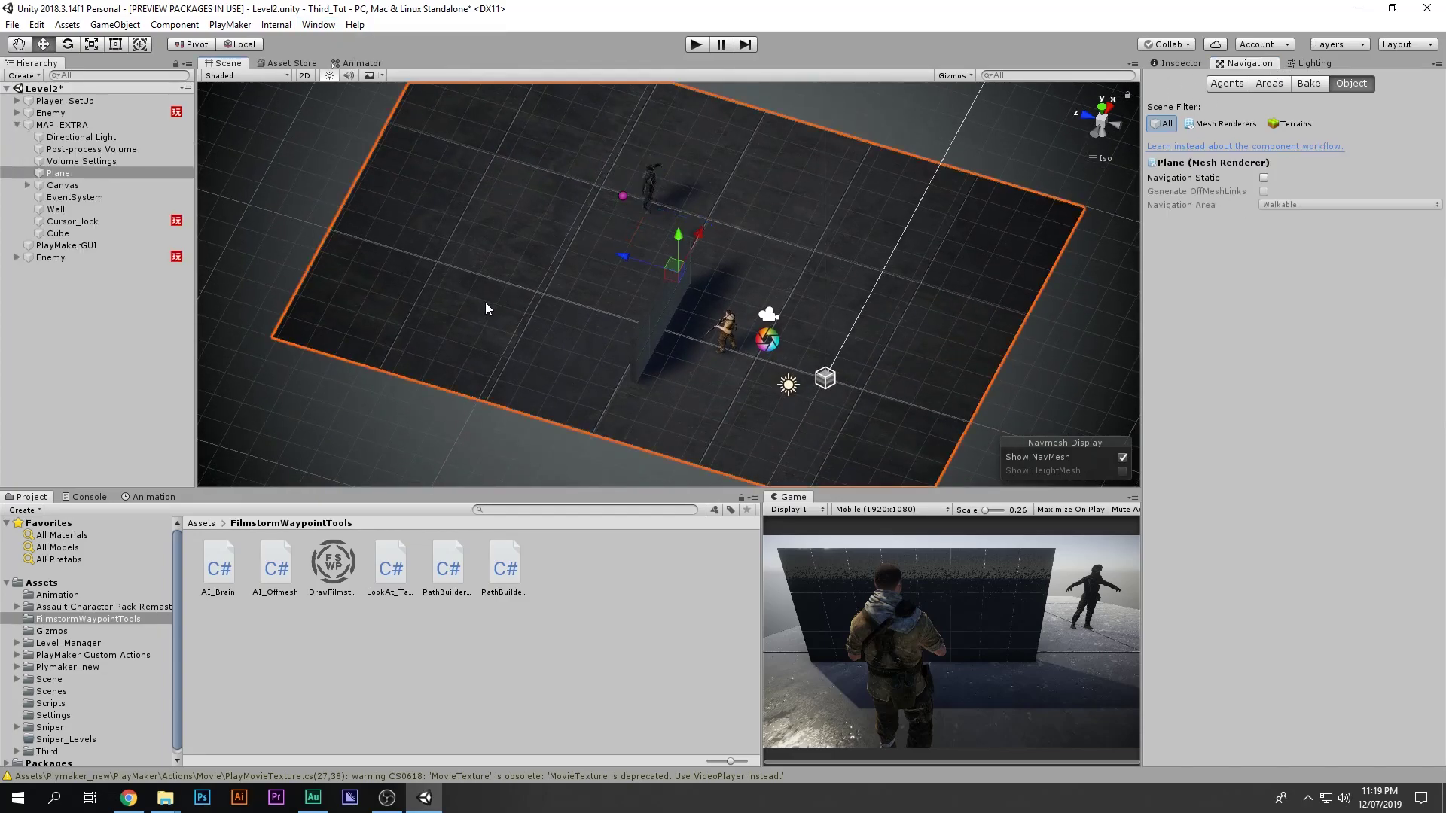
alt+drag(652, 341, 563, 215)
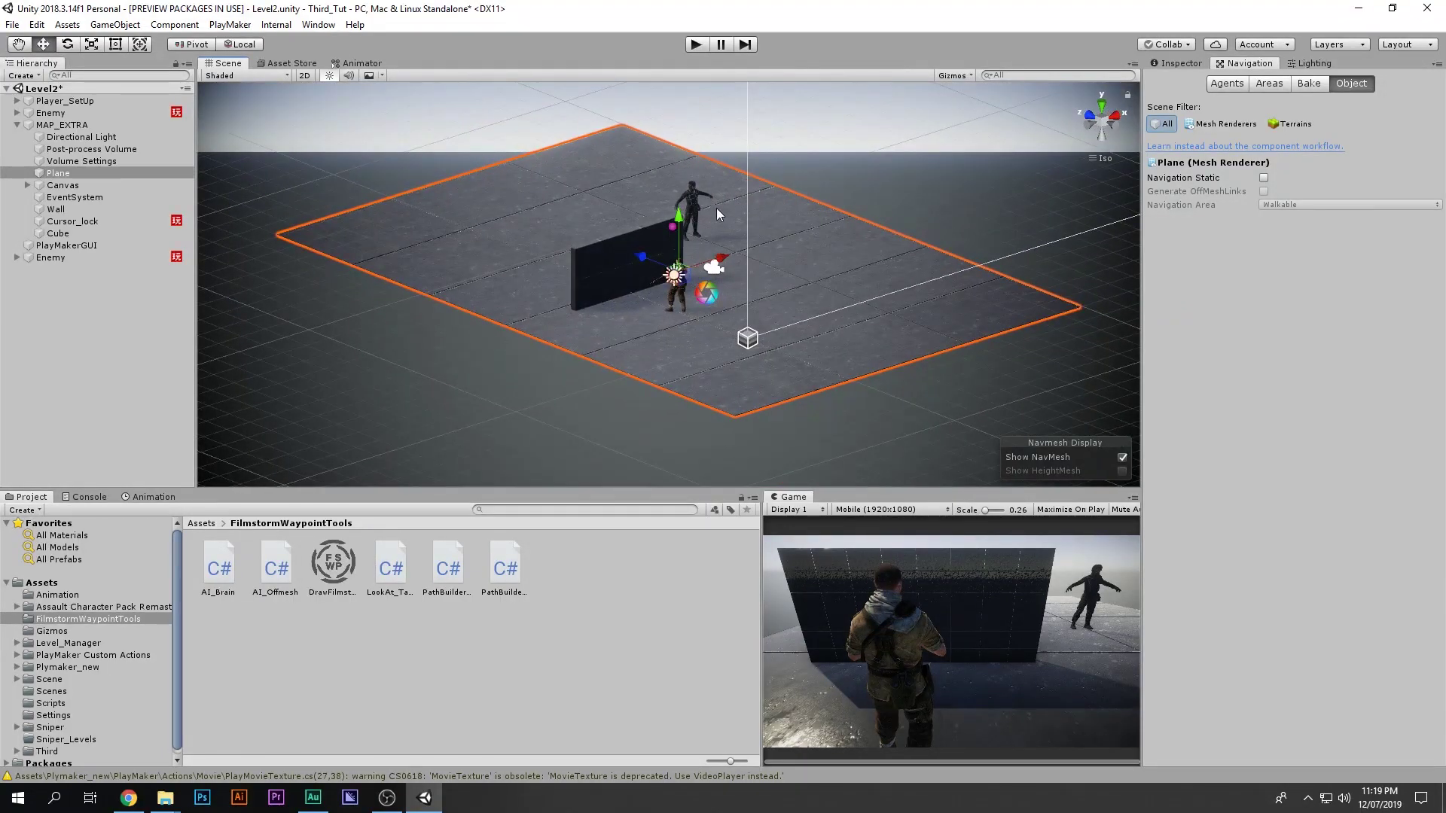
shift+click(598, 279)
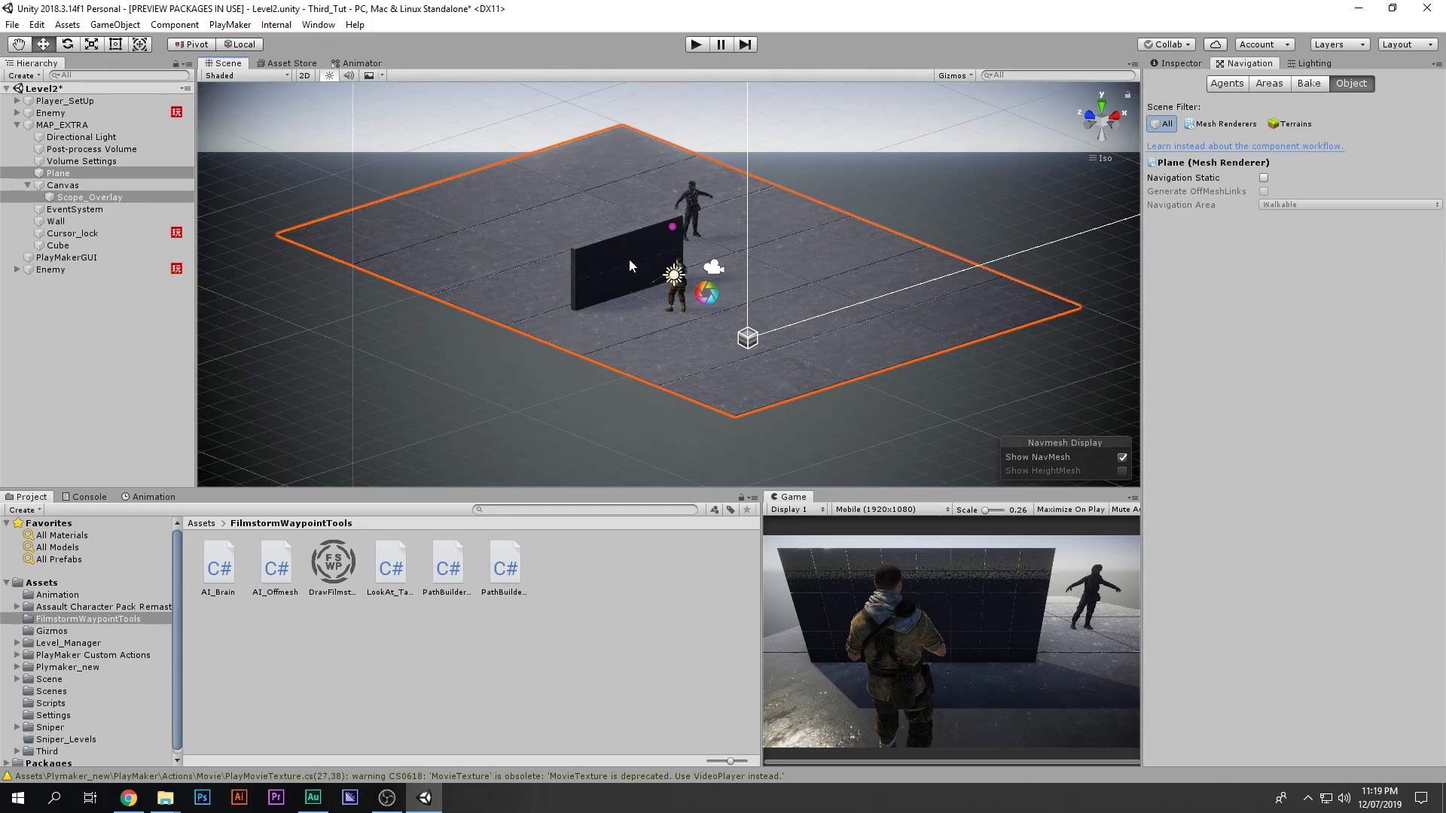
shift+click(592, 253)
alt+drag(592, 253, 914, 338)
shift+click(711, 292)
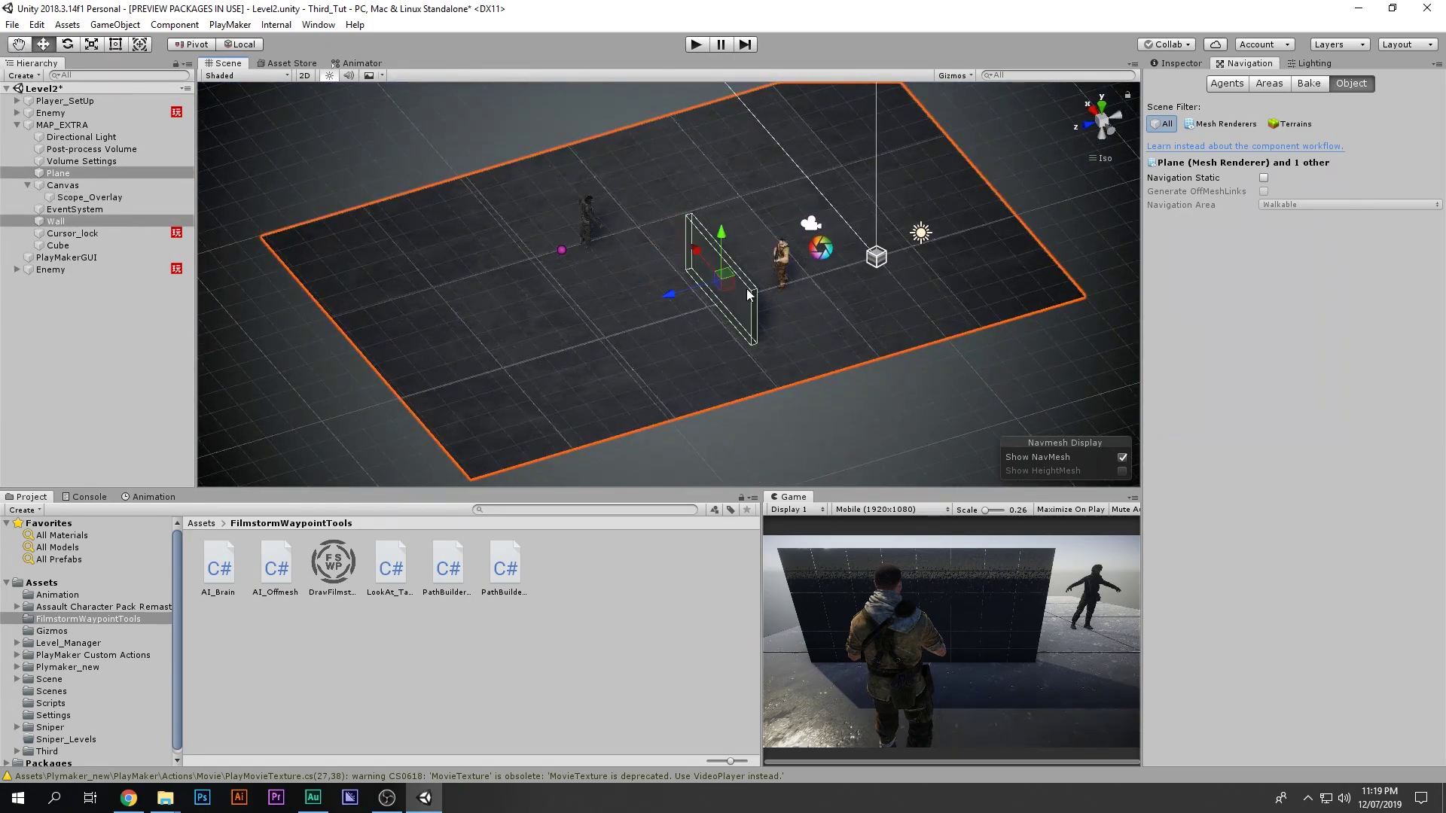
scroll(685, 256, down, 5)
scroll(690, 252, up, 4)
scroll(690, 251, up, 2)
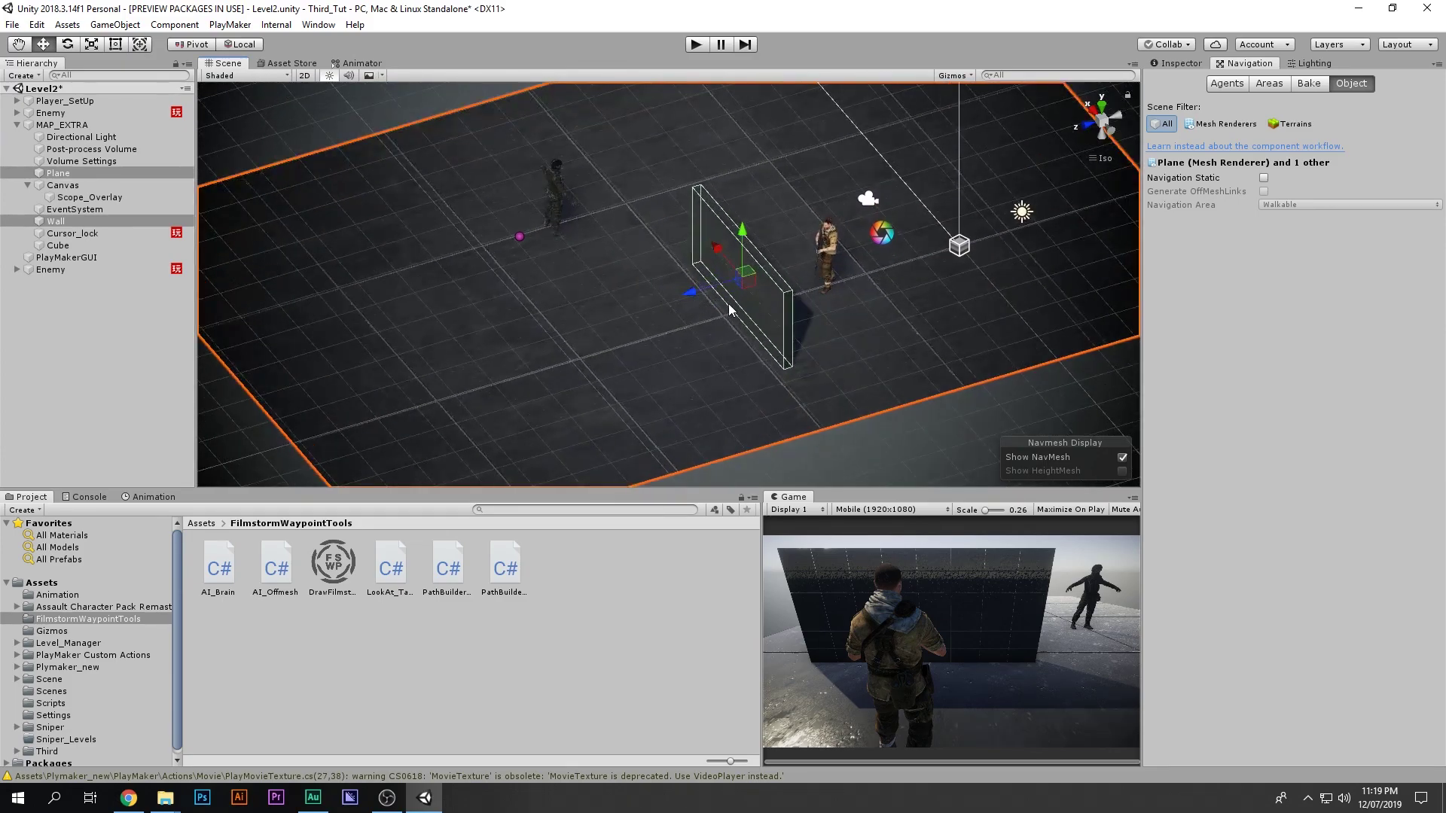
- Duplicate the wall twice, reshape the copies into short, thick blocks and place them apart on the ground plane
click(761, 296)
key(ctrl+d)
drag(730, 294, 256, 372)
key(e)
key(w)
key(r)
key(w)
key(ctrl+d)
drag(563, 356, 338, 241)
- Select the ground Plane together with Wall, Wall (1) and Wall (2) and mark them all as Static
ctrl+click(388, 295)
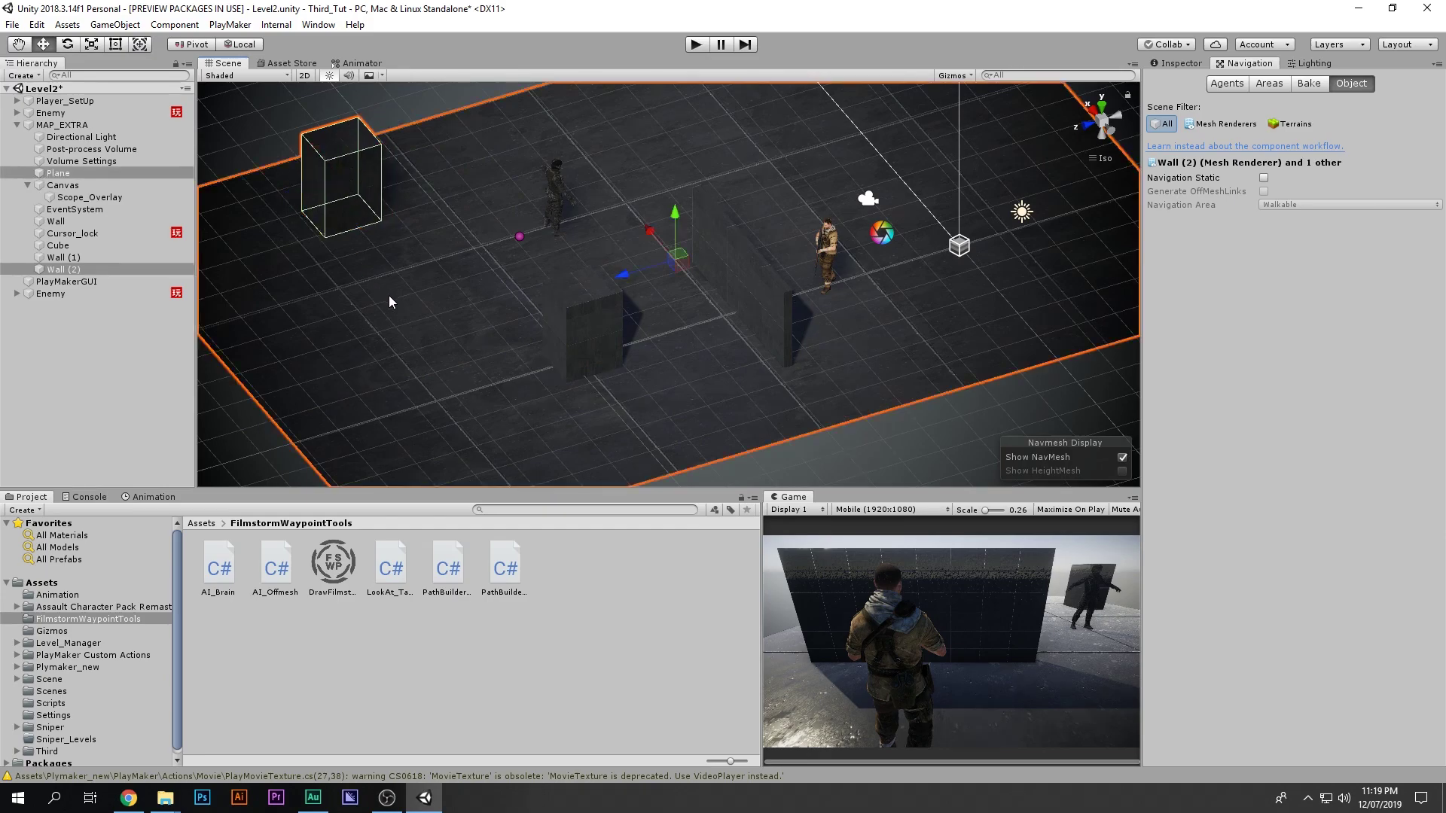
ctrl+click(576, 340)
ctrl+click(732, 271)
scroll(498, 232, down, 2)
scroll(516, 230, down, 3)
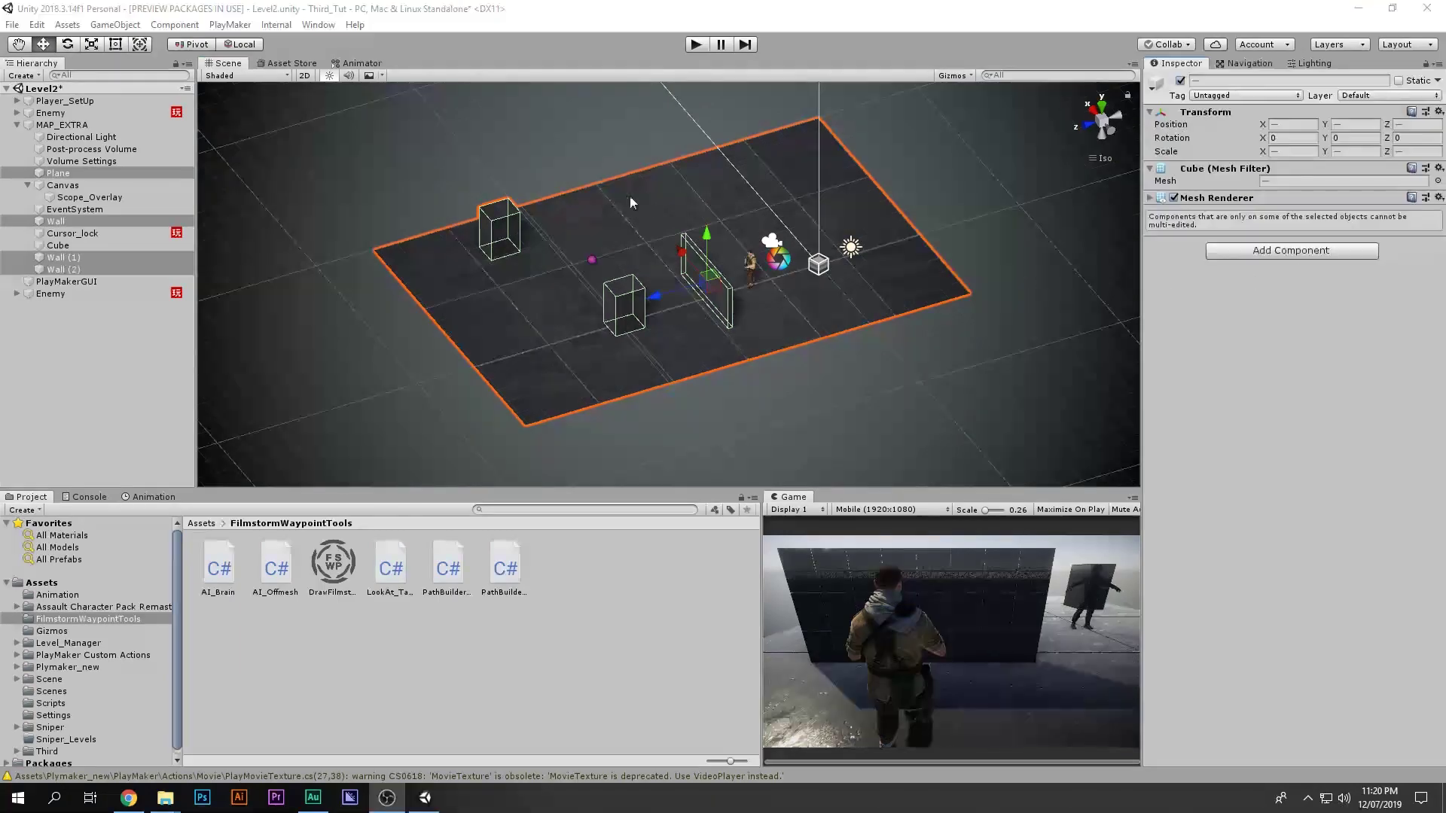
scroll(595, 226, up, 1)
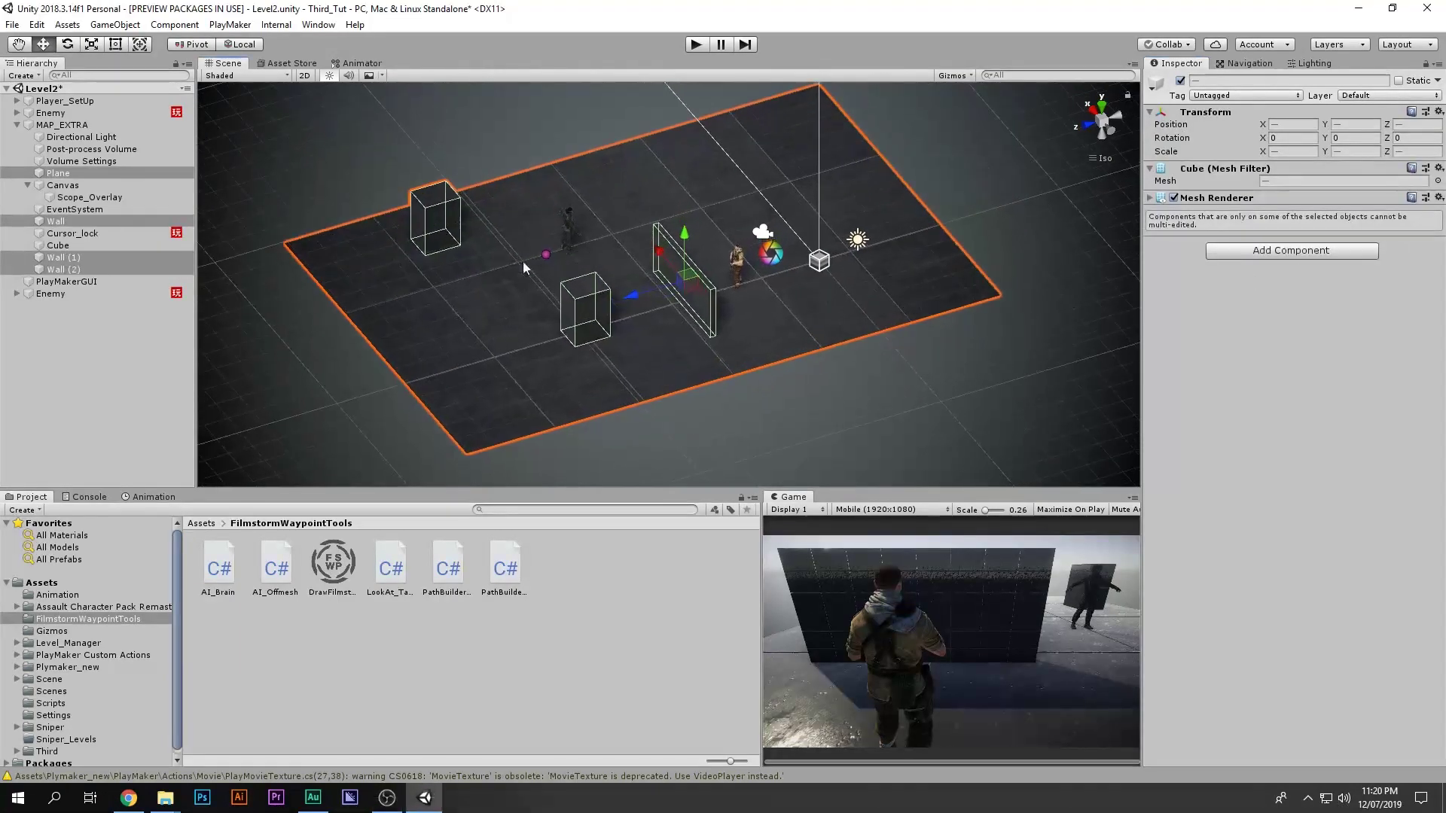
click(1399, 80)
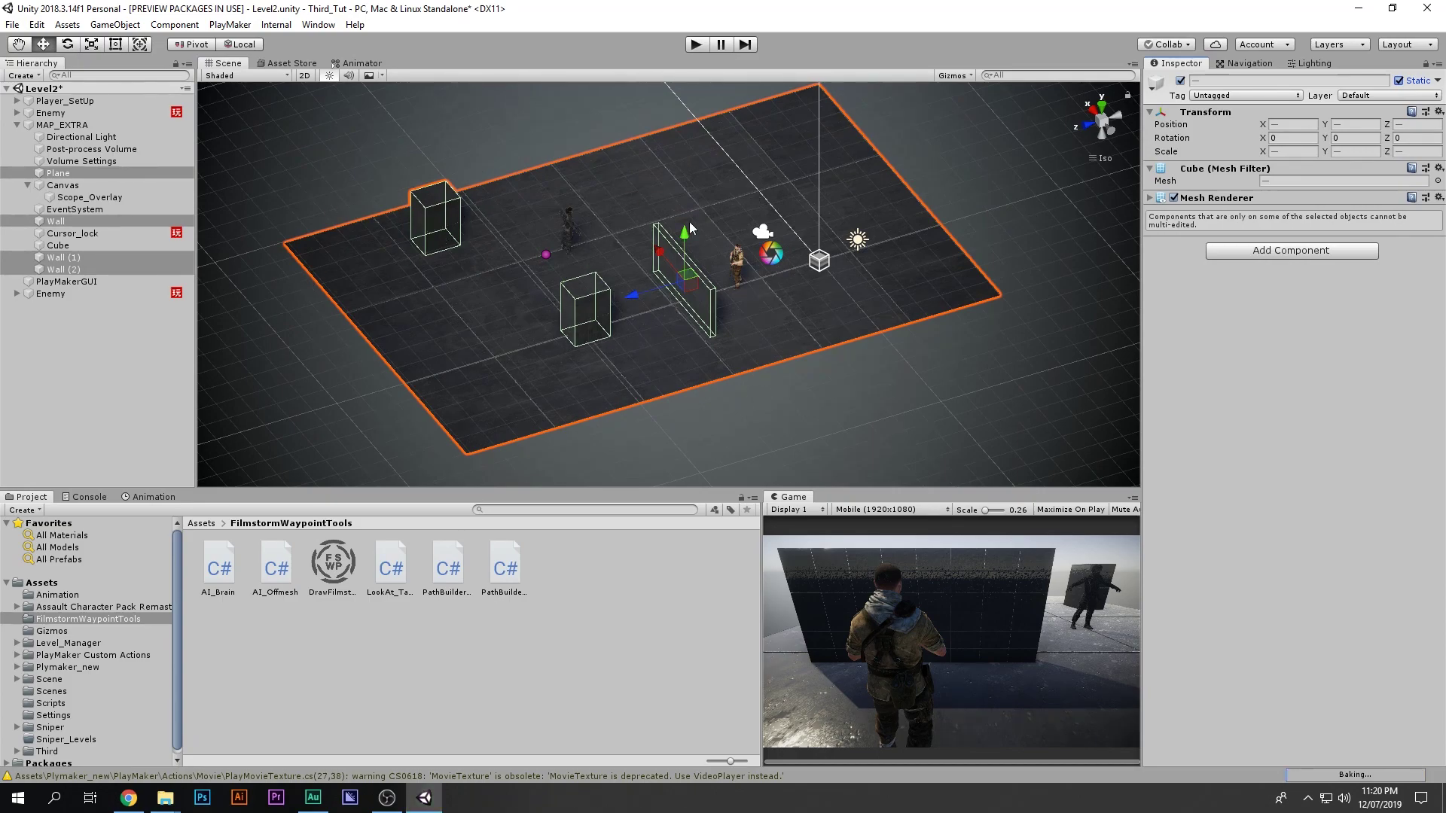
- Bake the NavMesh for the level and check the walkable area around the walls
click(1247, 64)
click(1407, 350)
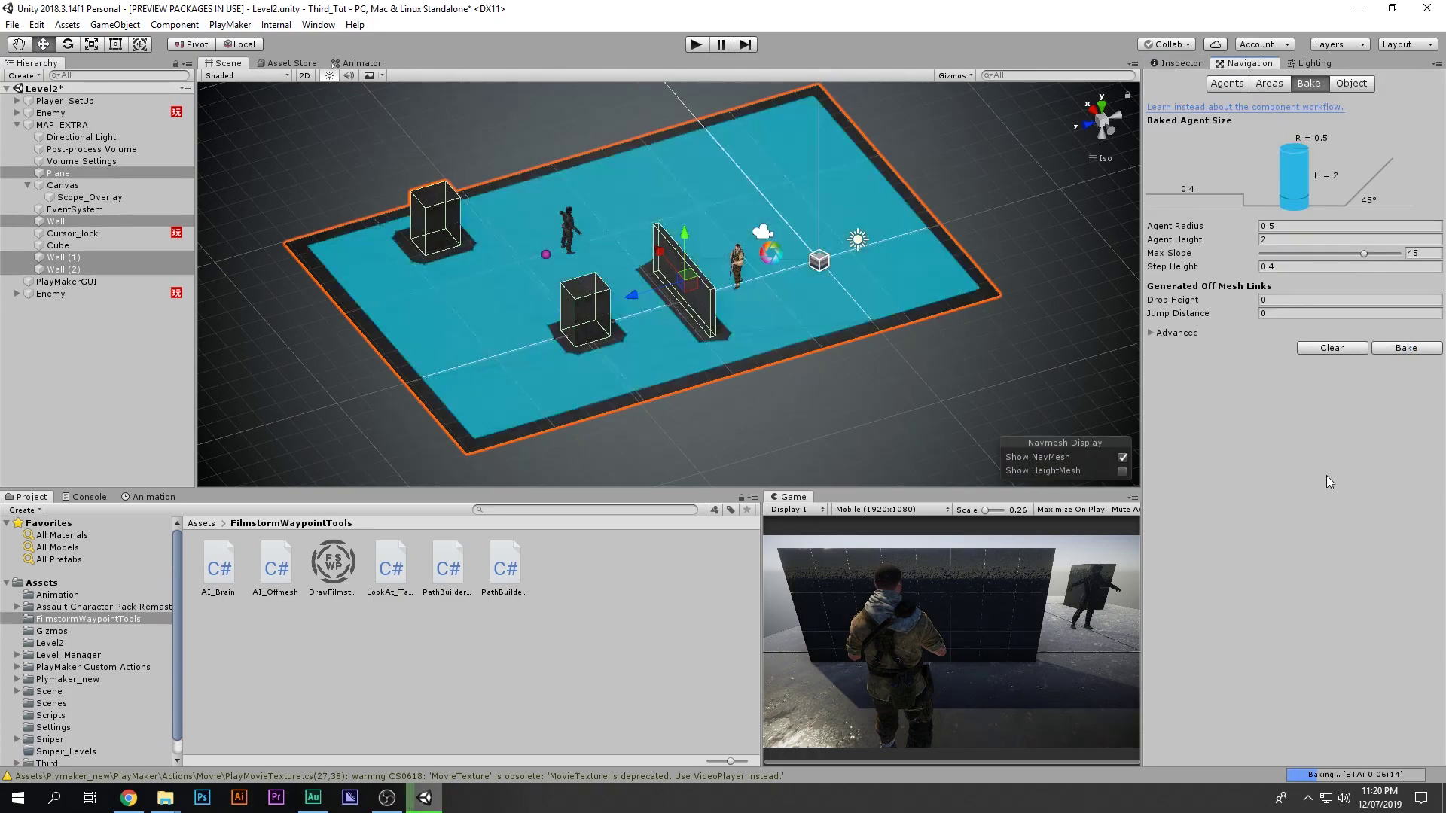
alt+drag(953, 243, 946, 185)
scroll(713, 154, up, 3)
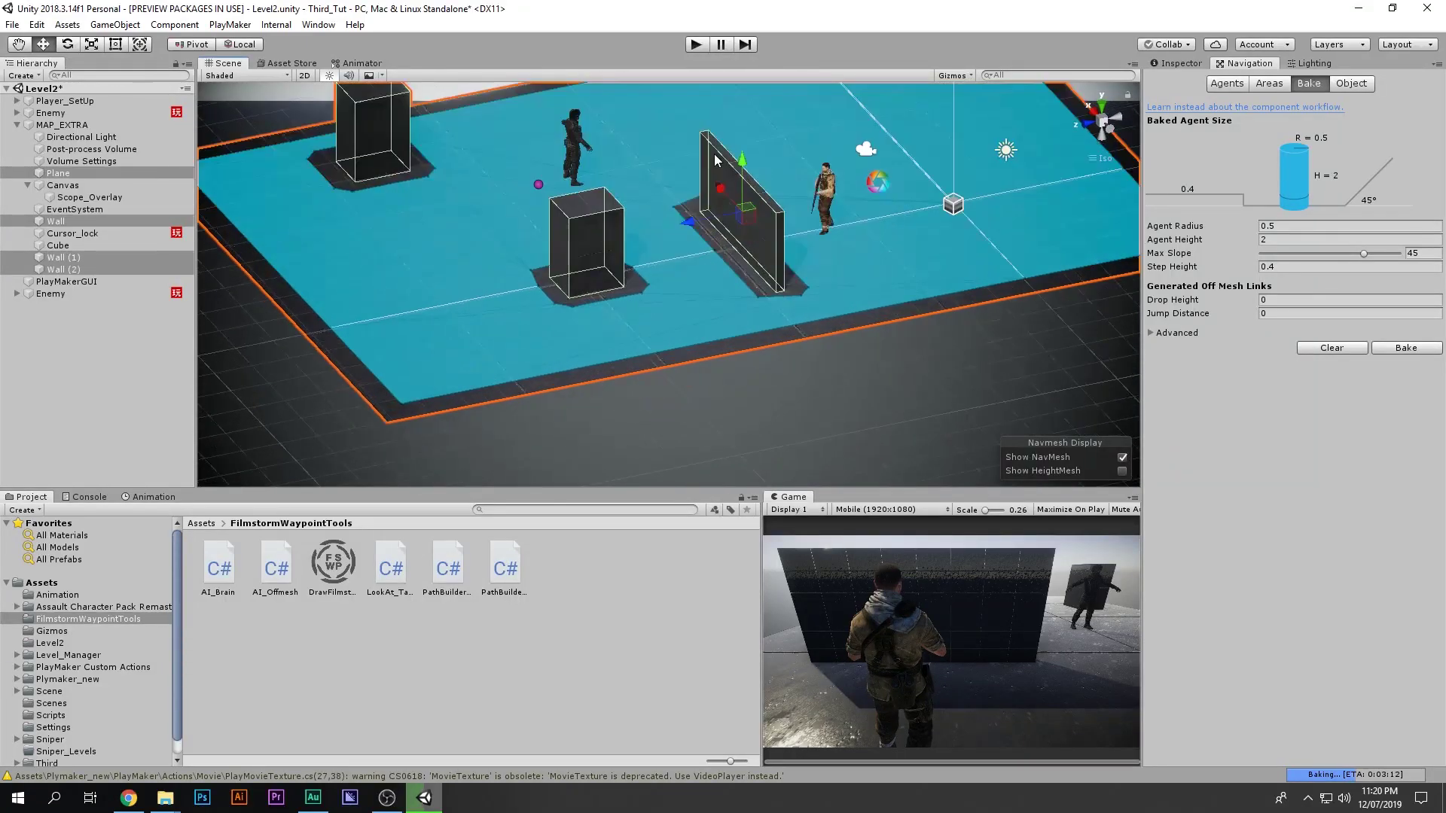
scroll(555, 346, up, 4)
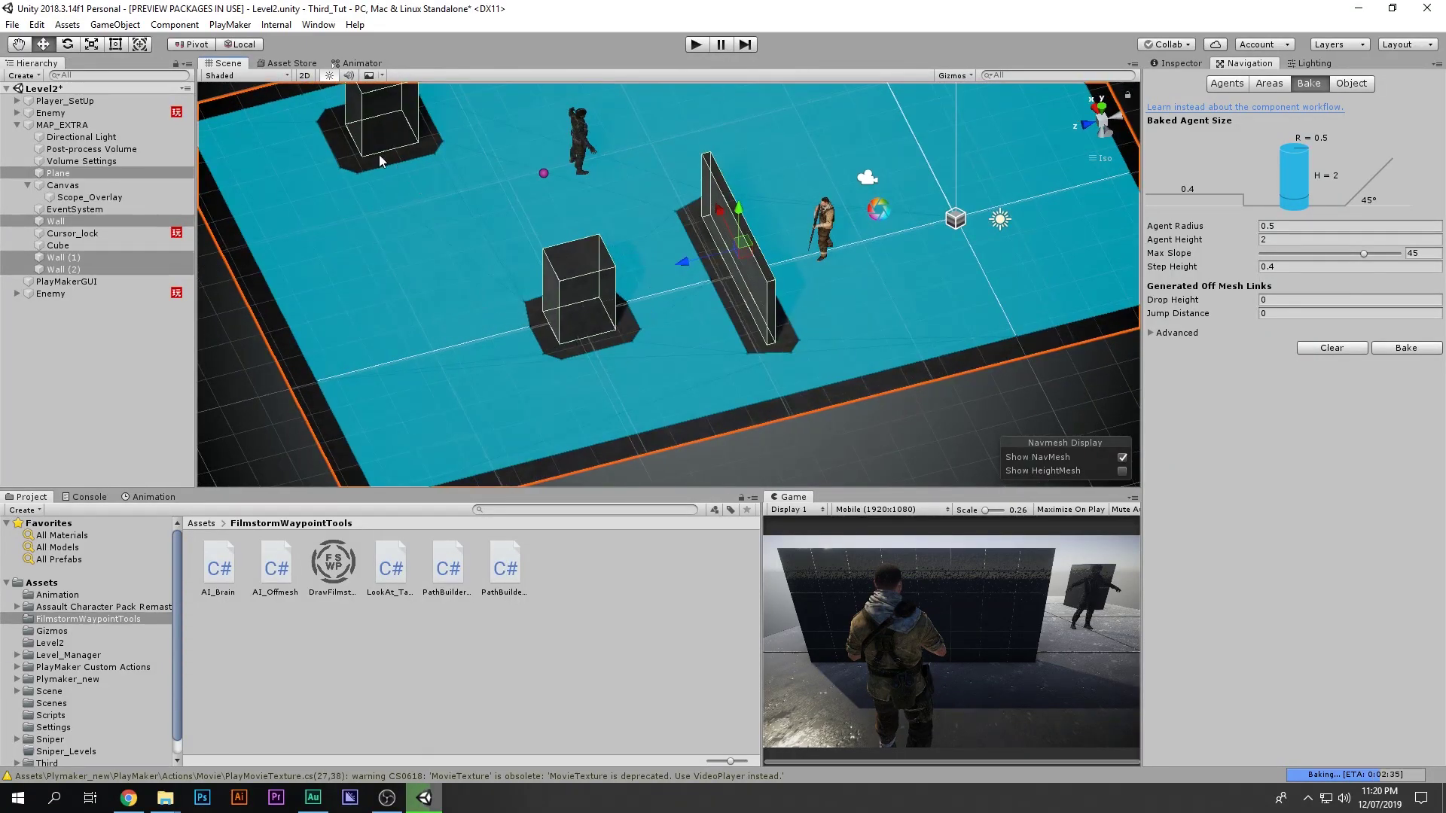
alt+drag(613, 178, 688, 107)
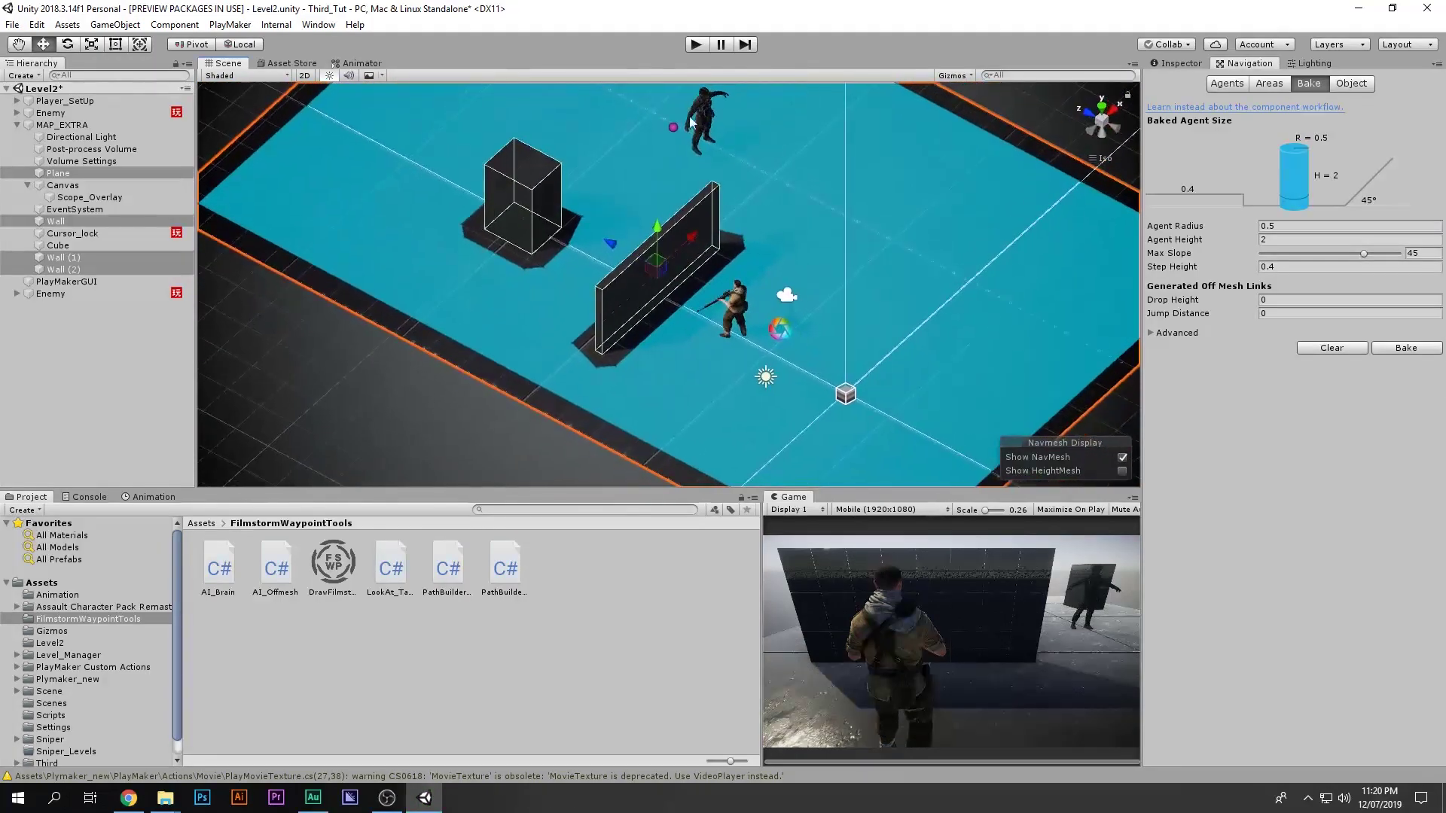
alt+drag(720, 184, 756, 229)
middle_drag(756, 229, 961, 253)
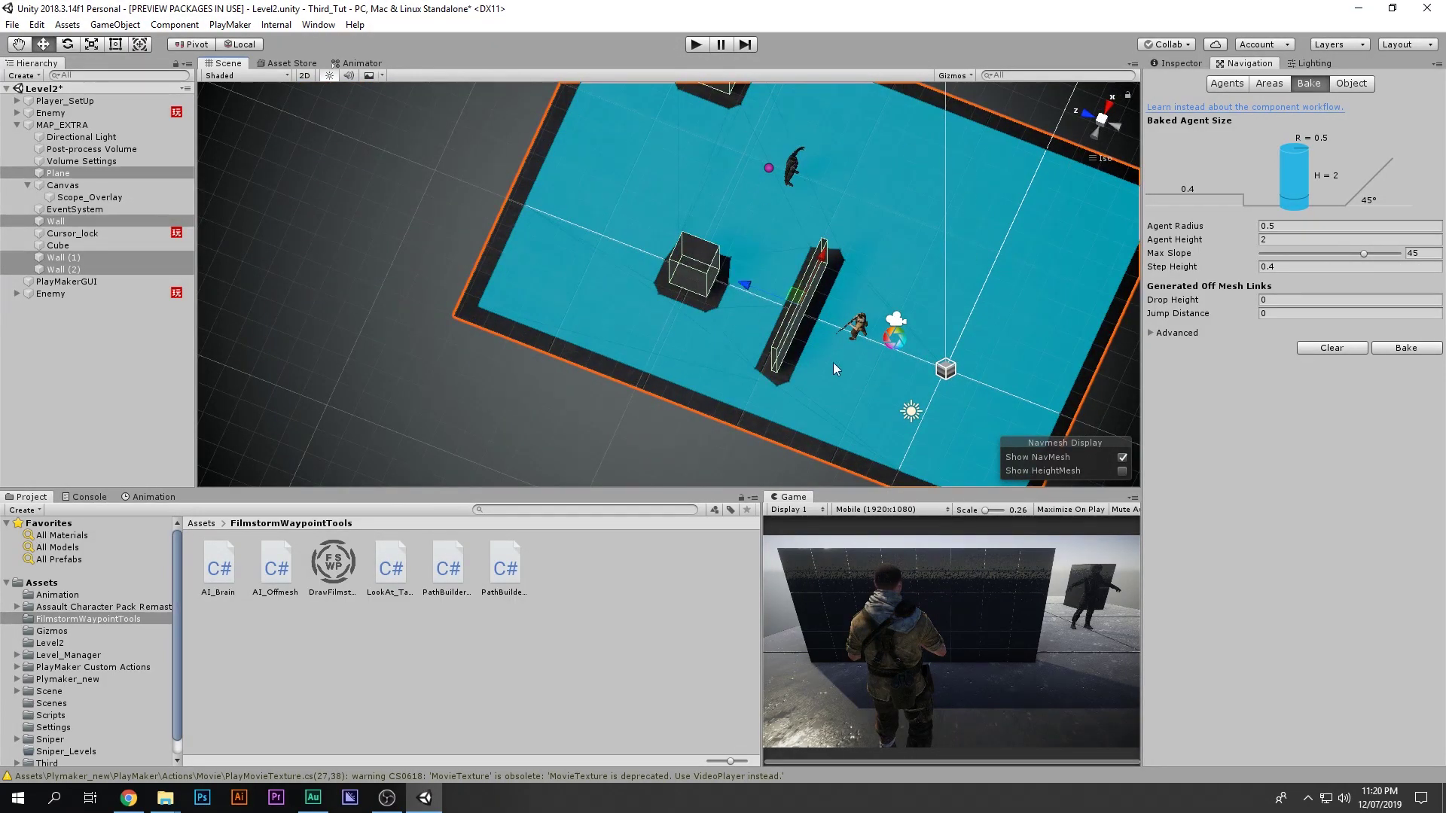
- Collapse the component settings of the last Enemy in the hierarchy and disable its Animator
click(1186, 62)
middle_drag(713, 255, 563, 210)
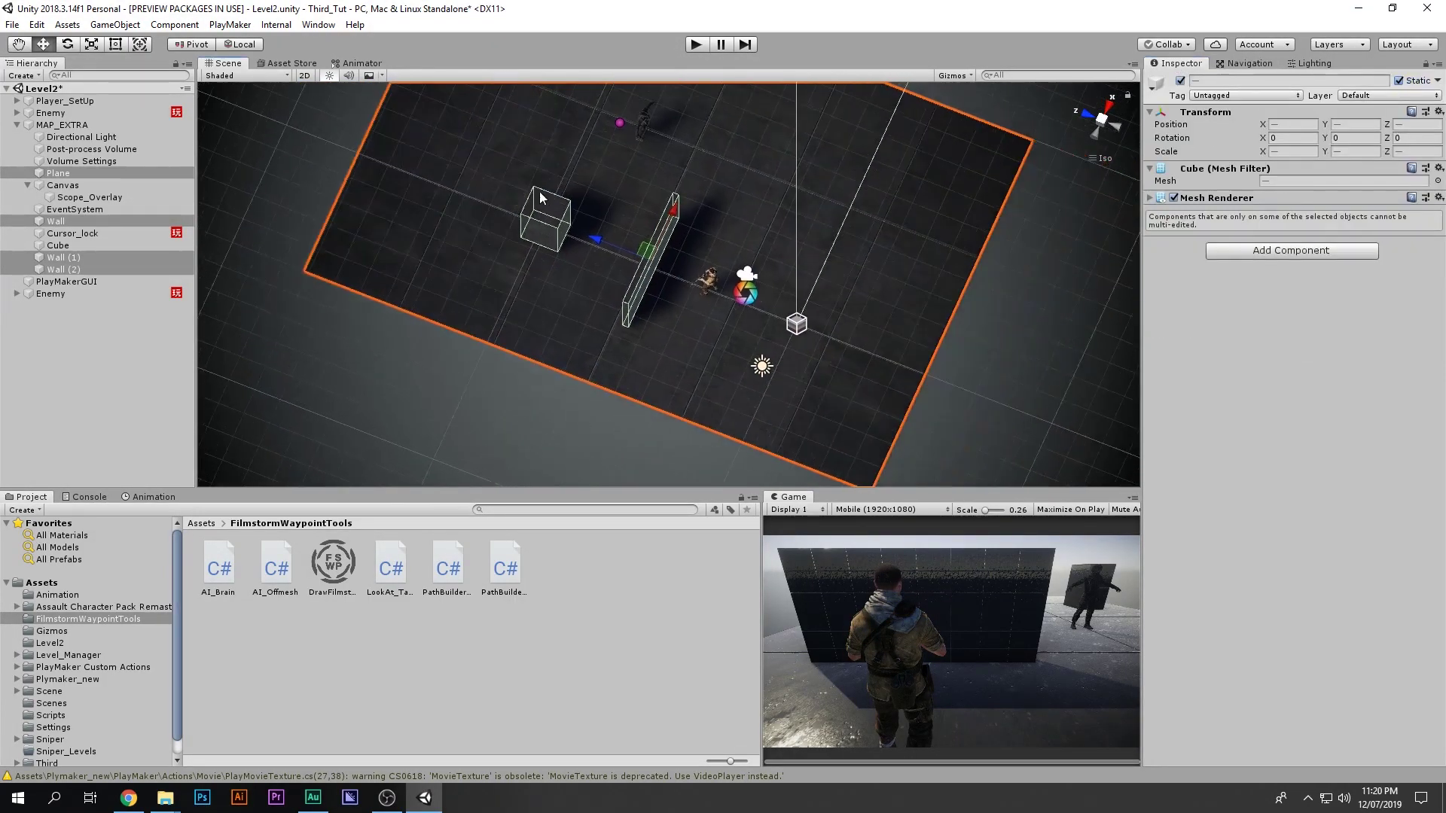
alt+drag(563, 209, 568, 210)
click(16, 125)
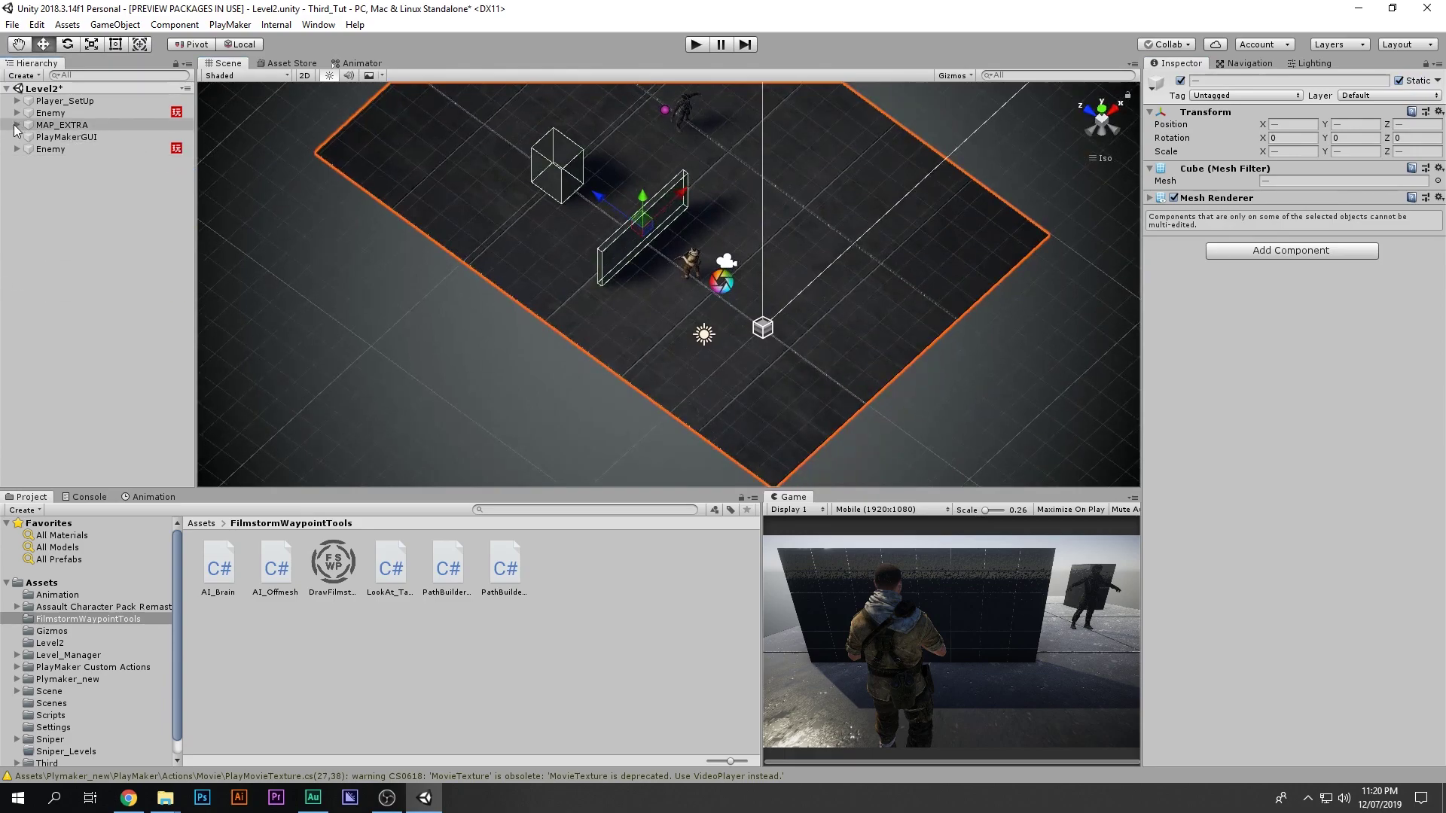
double_click(50, 148)
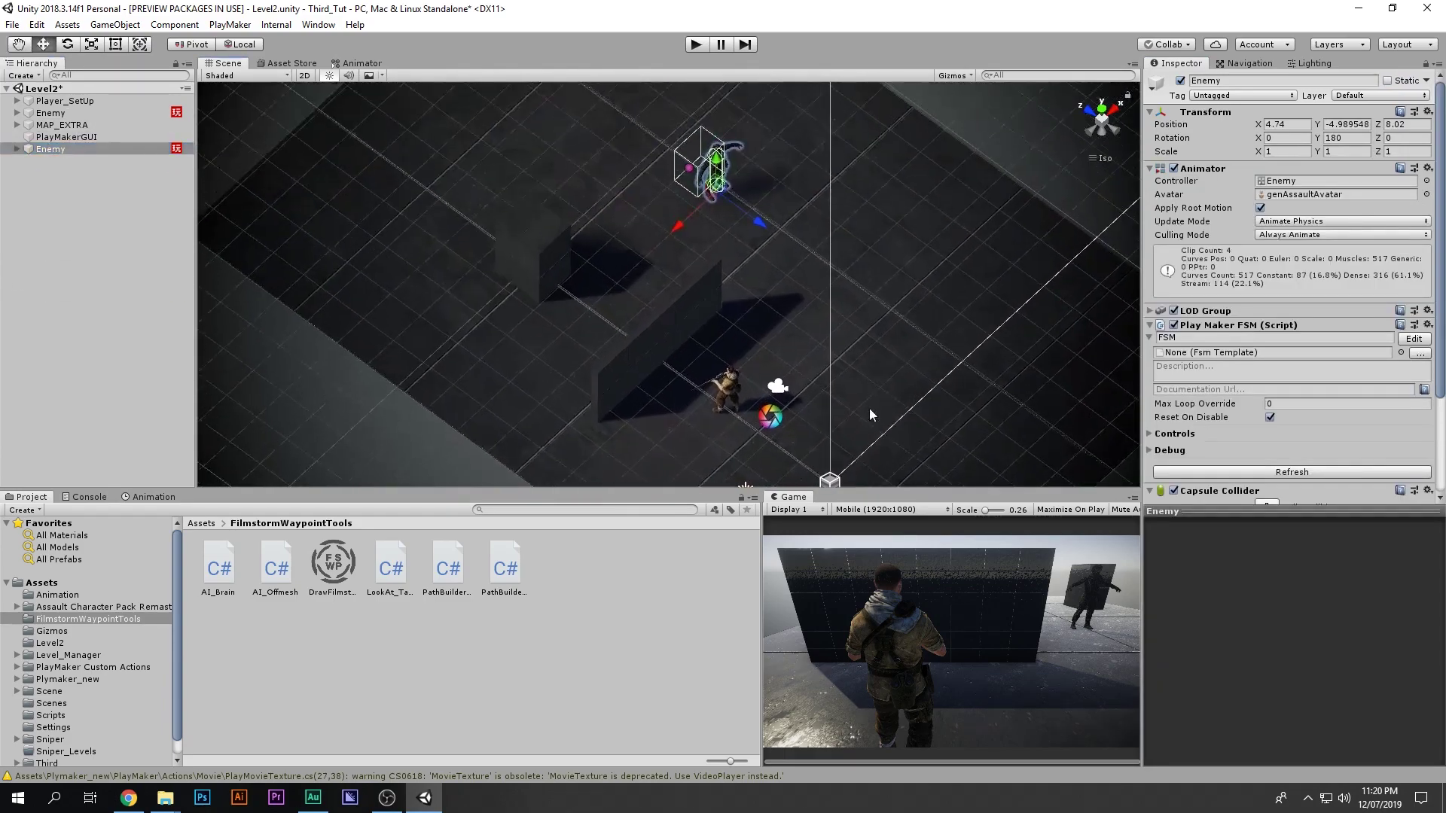
click(1150, 168)
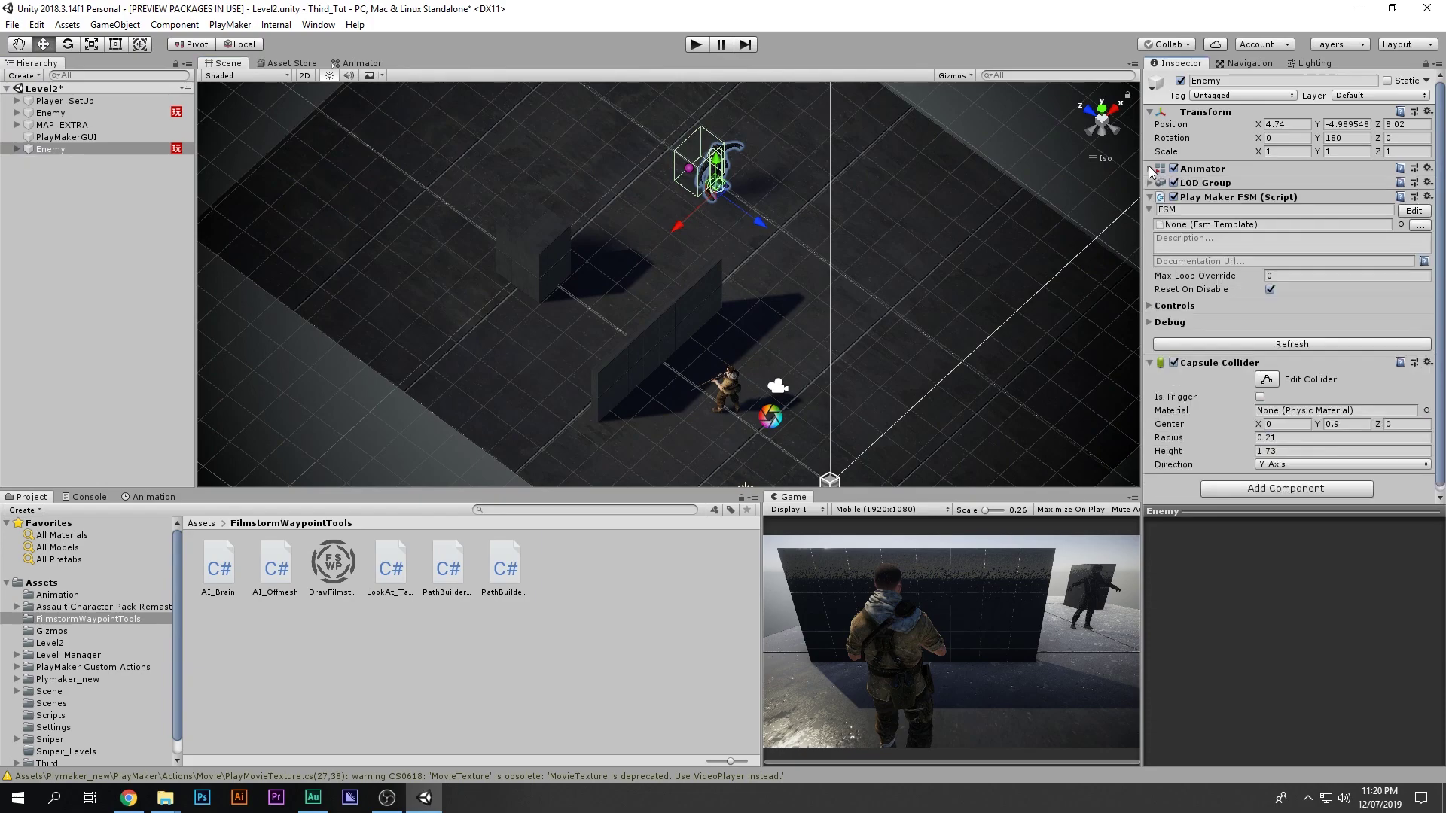
click(1150, 196)
click(1150, 211)
click(1172, 168)
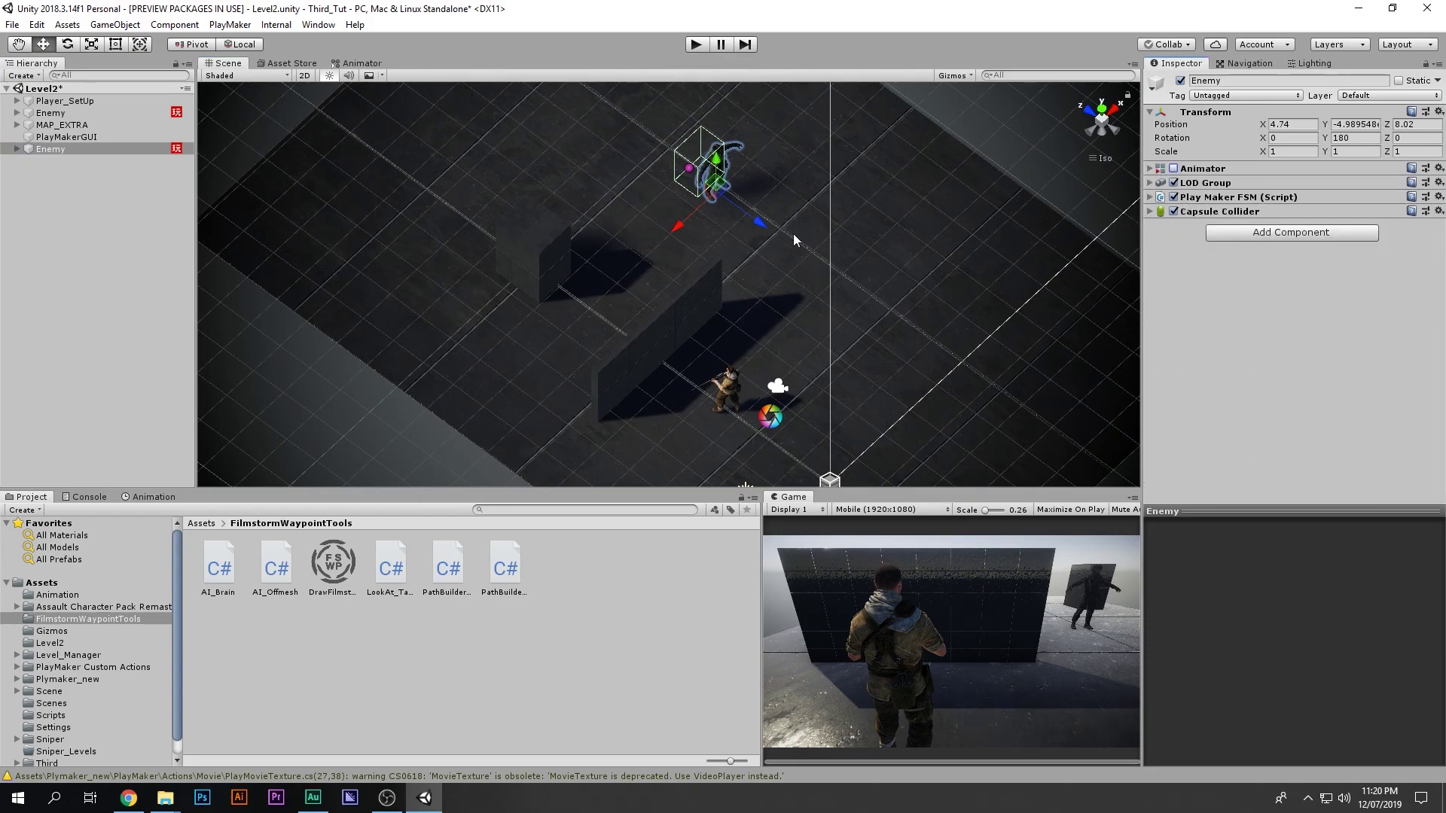
- Add the AI_Brain component to the selected Enemy and frame the Enemy in the scene
click(1270, 236)
text(Ai B)
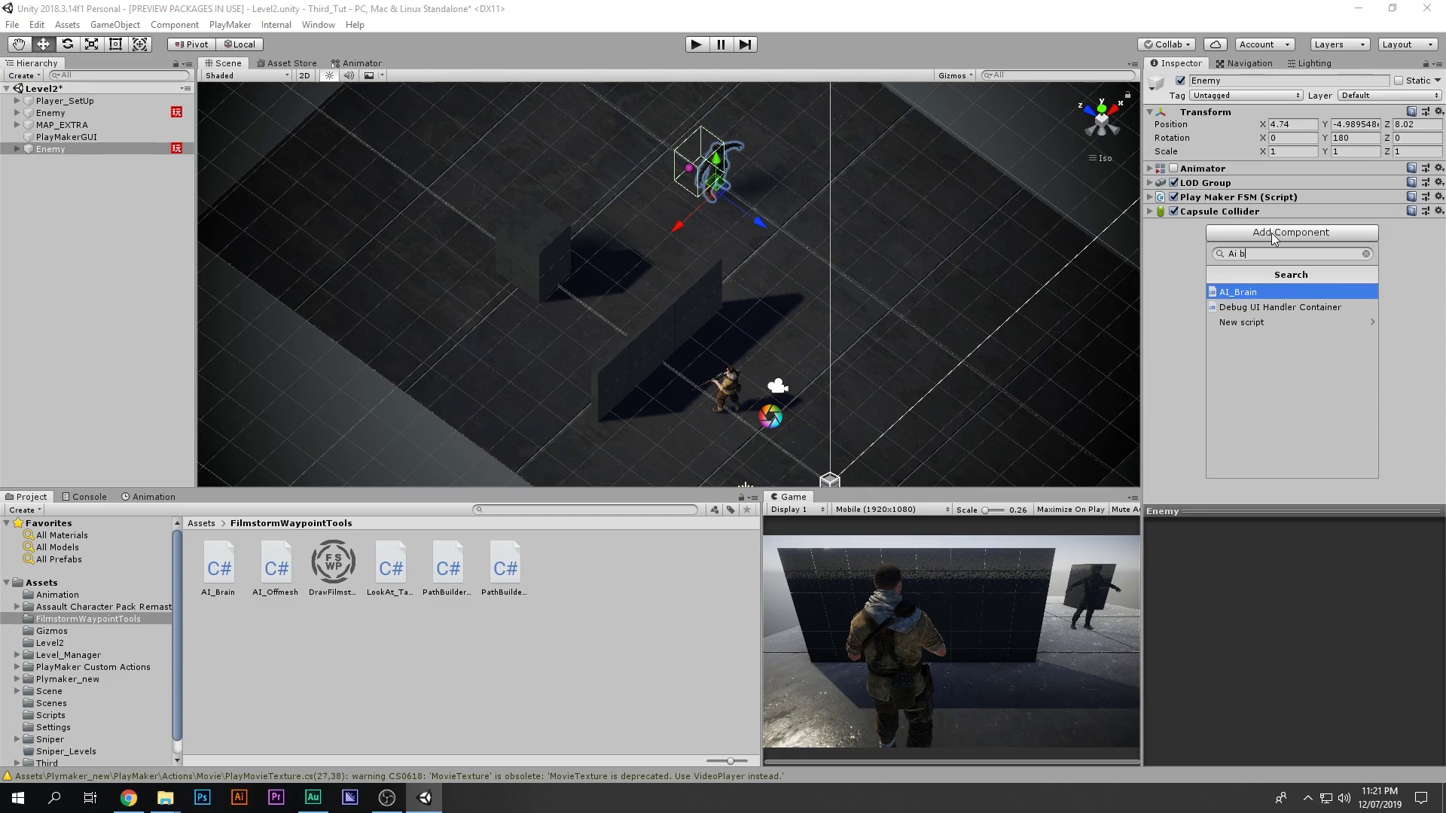
key(Return)
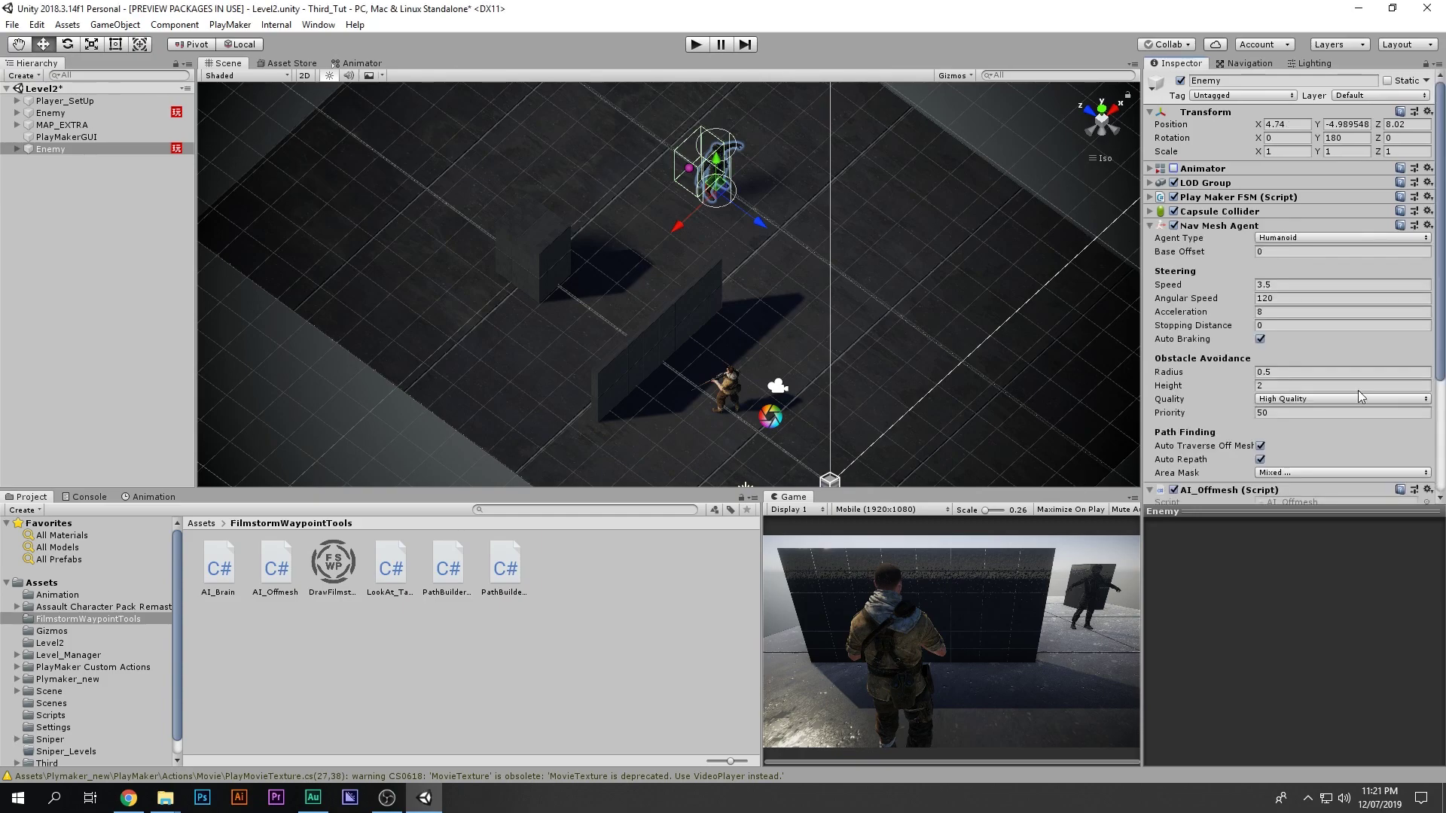
key(f)
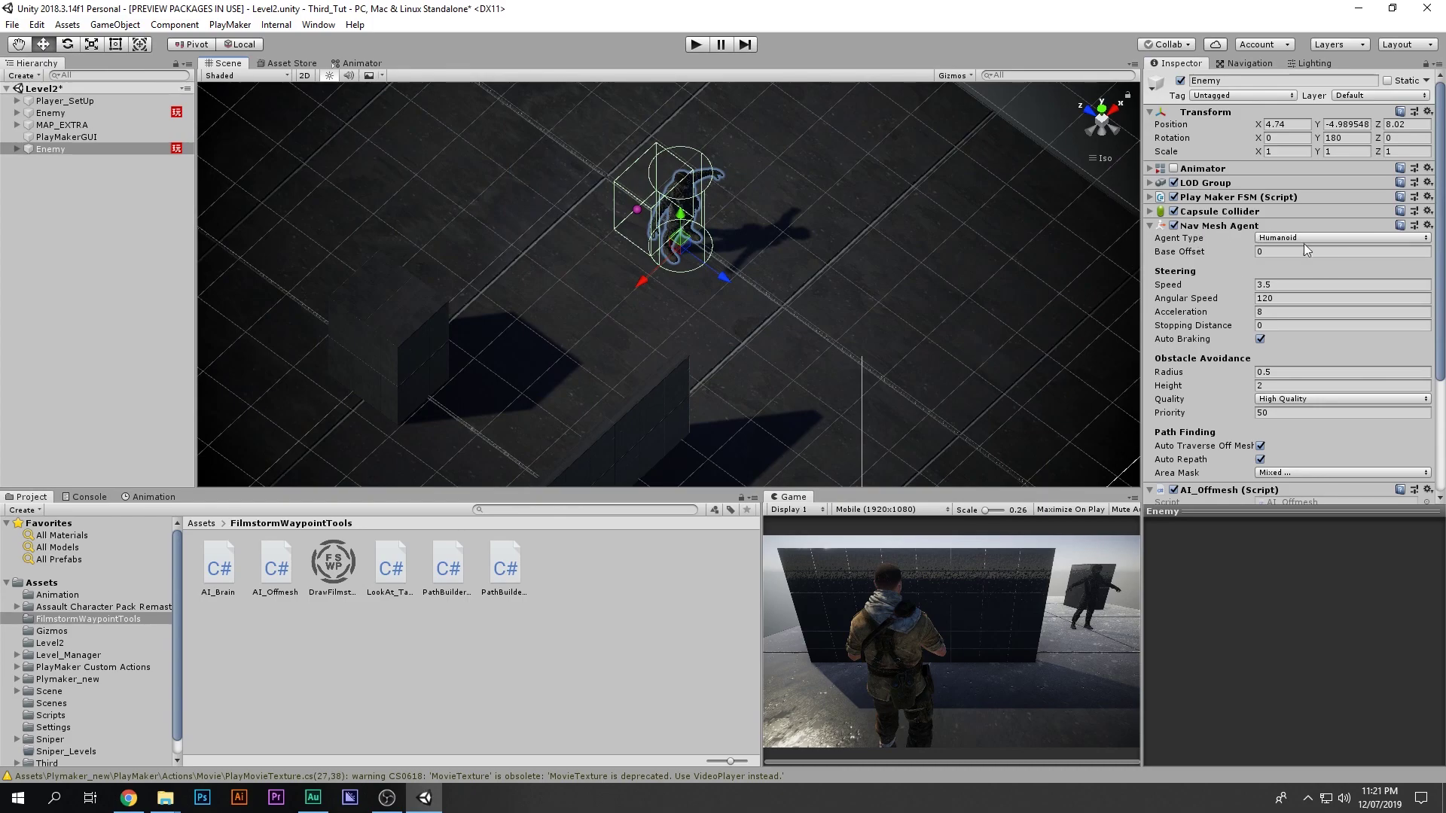
- Examine the Enemy's component settings and its placement in the level from the top and side views
scroll(1286, 240, down, 4)
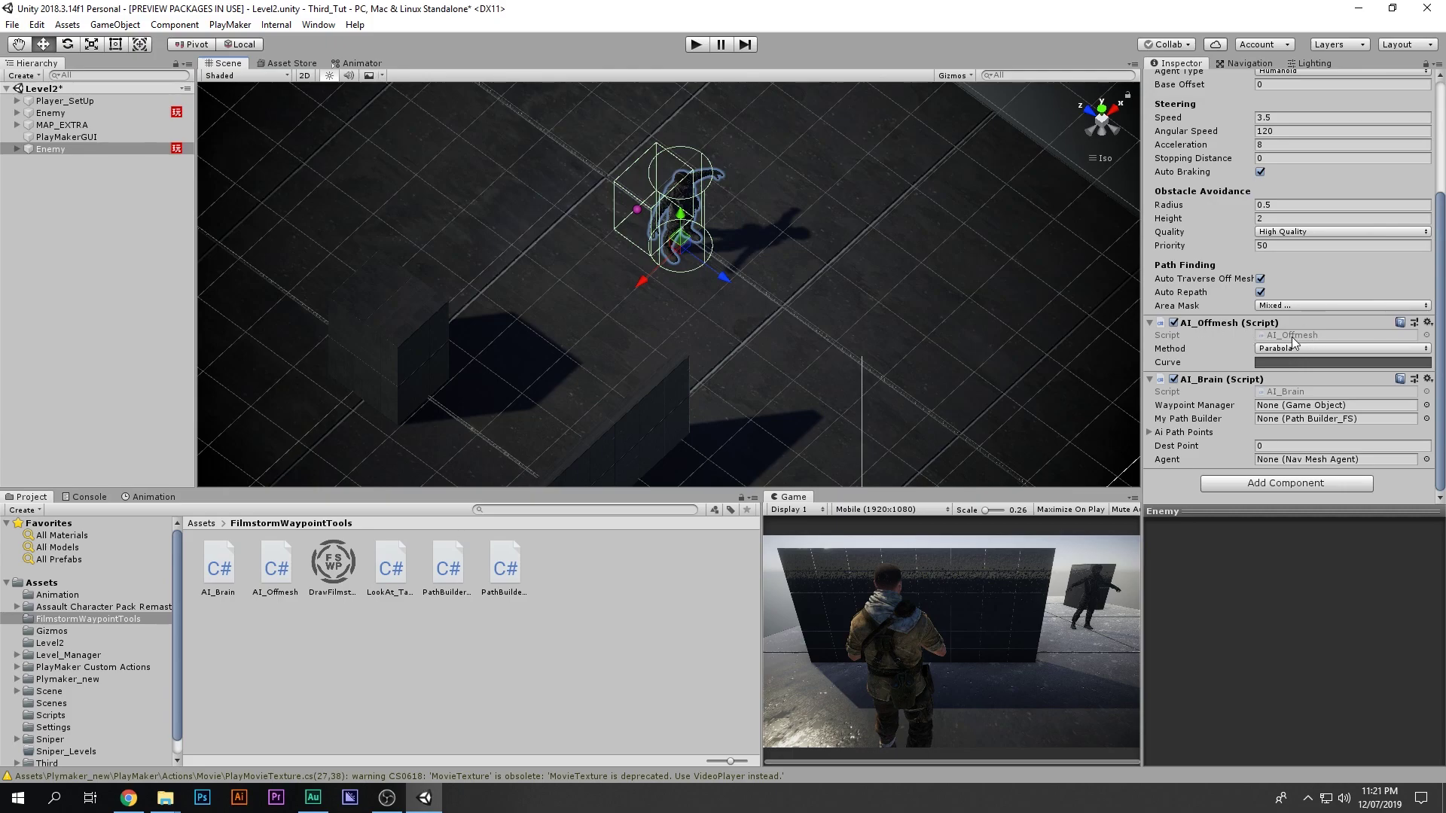
scroll(1303, 381, up, 4)
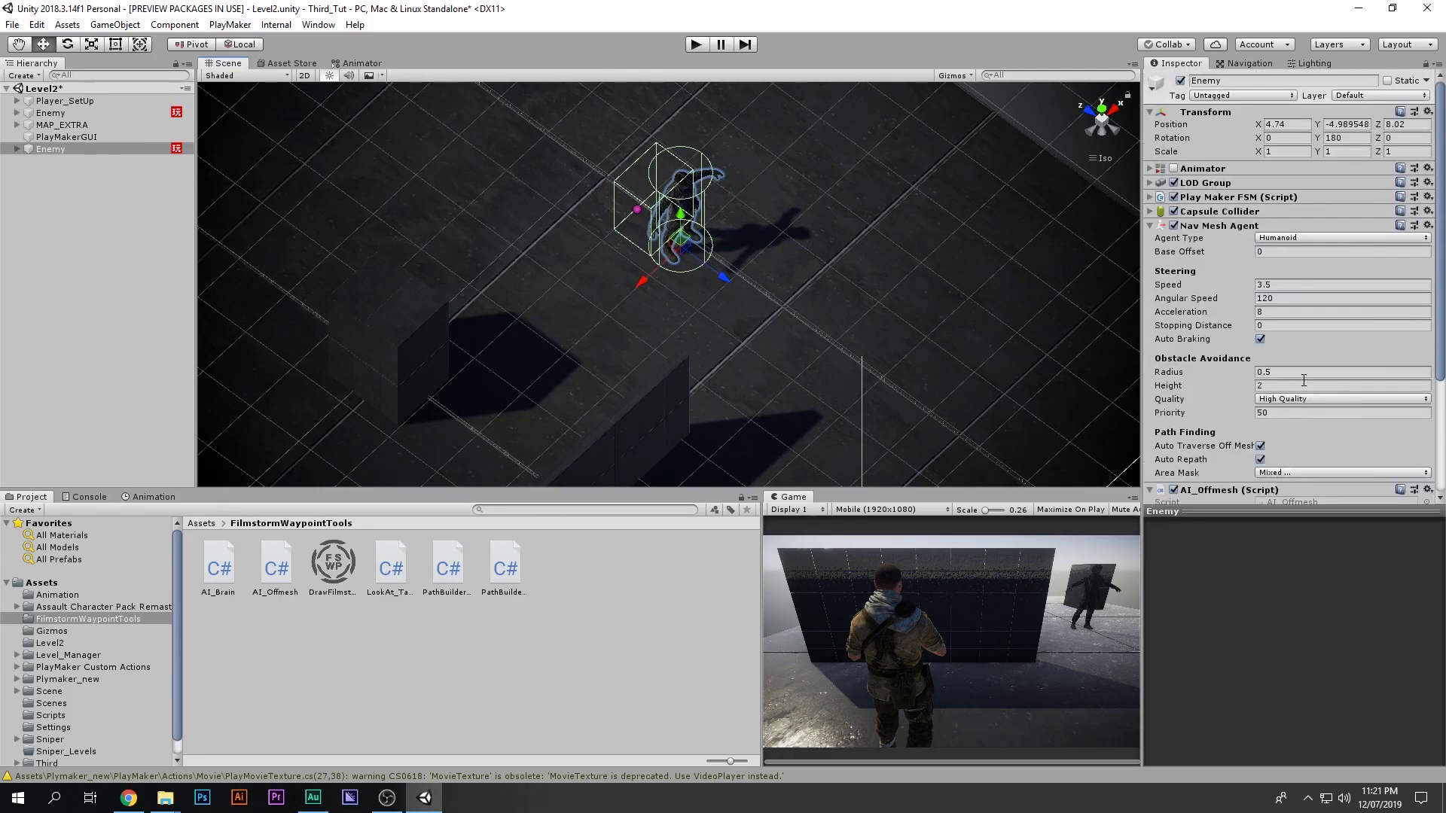
click(1103, 111)
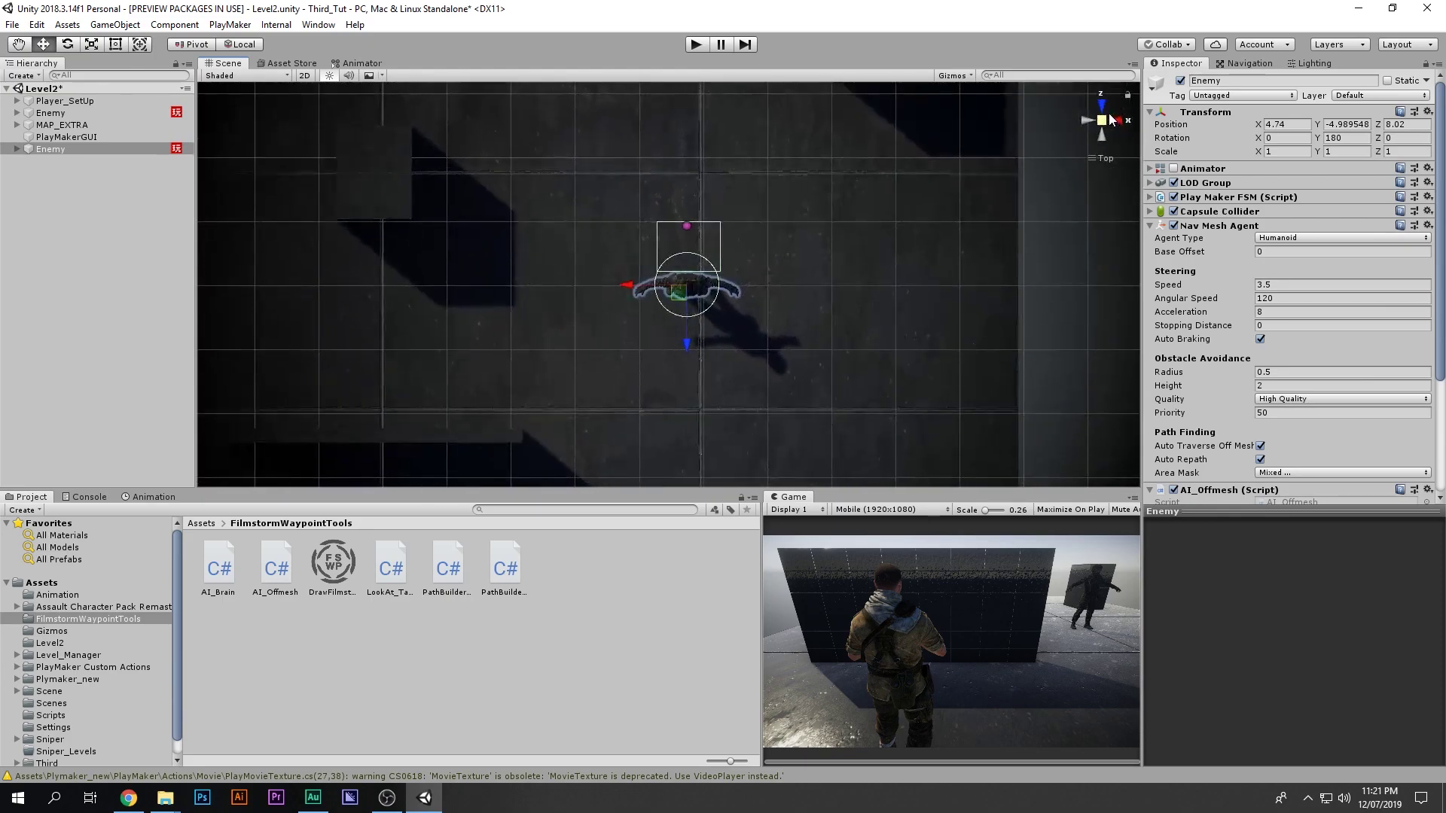
click(1103, 119)
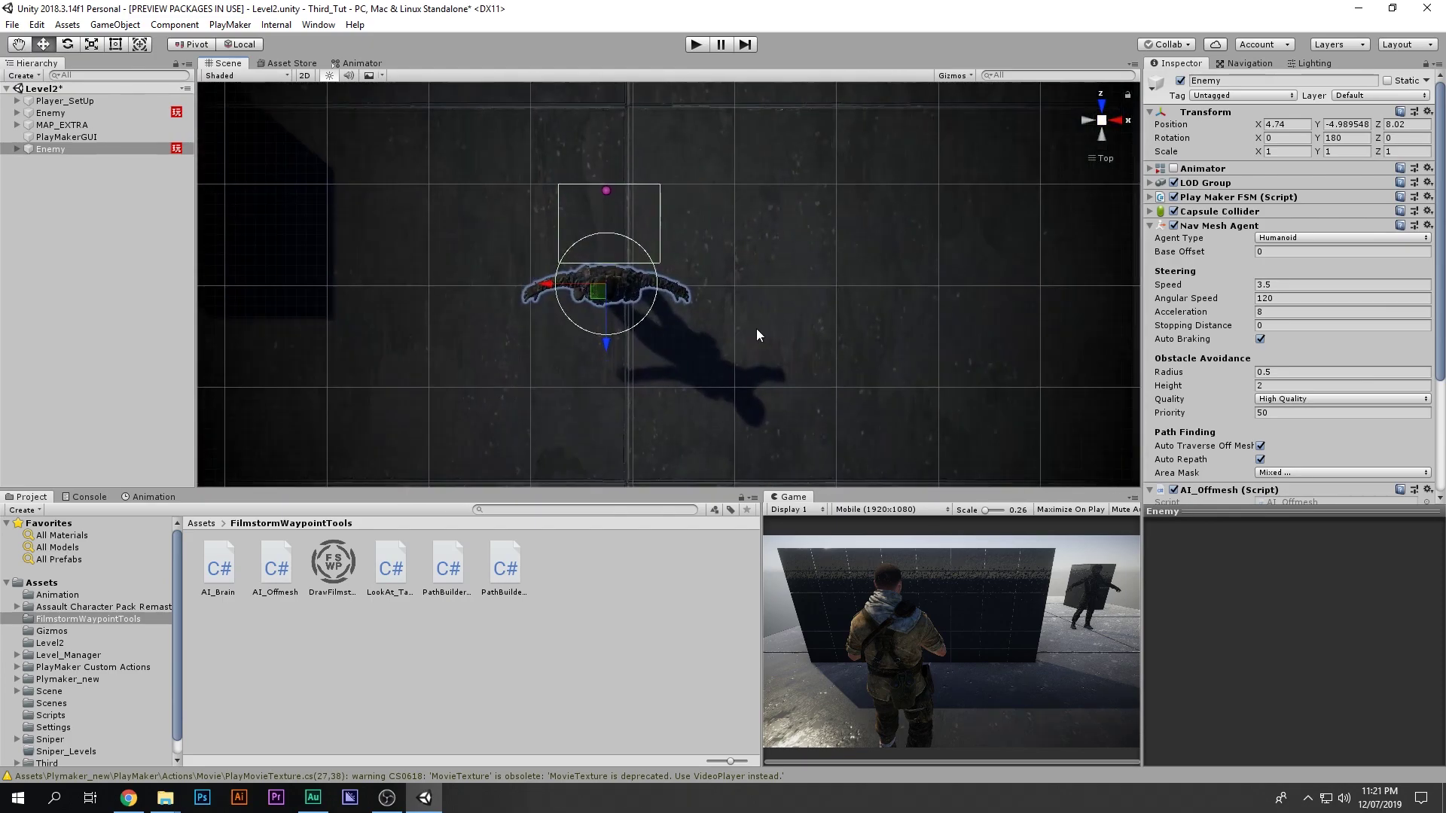
click(1118, 121)
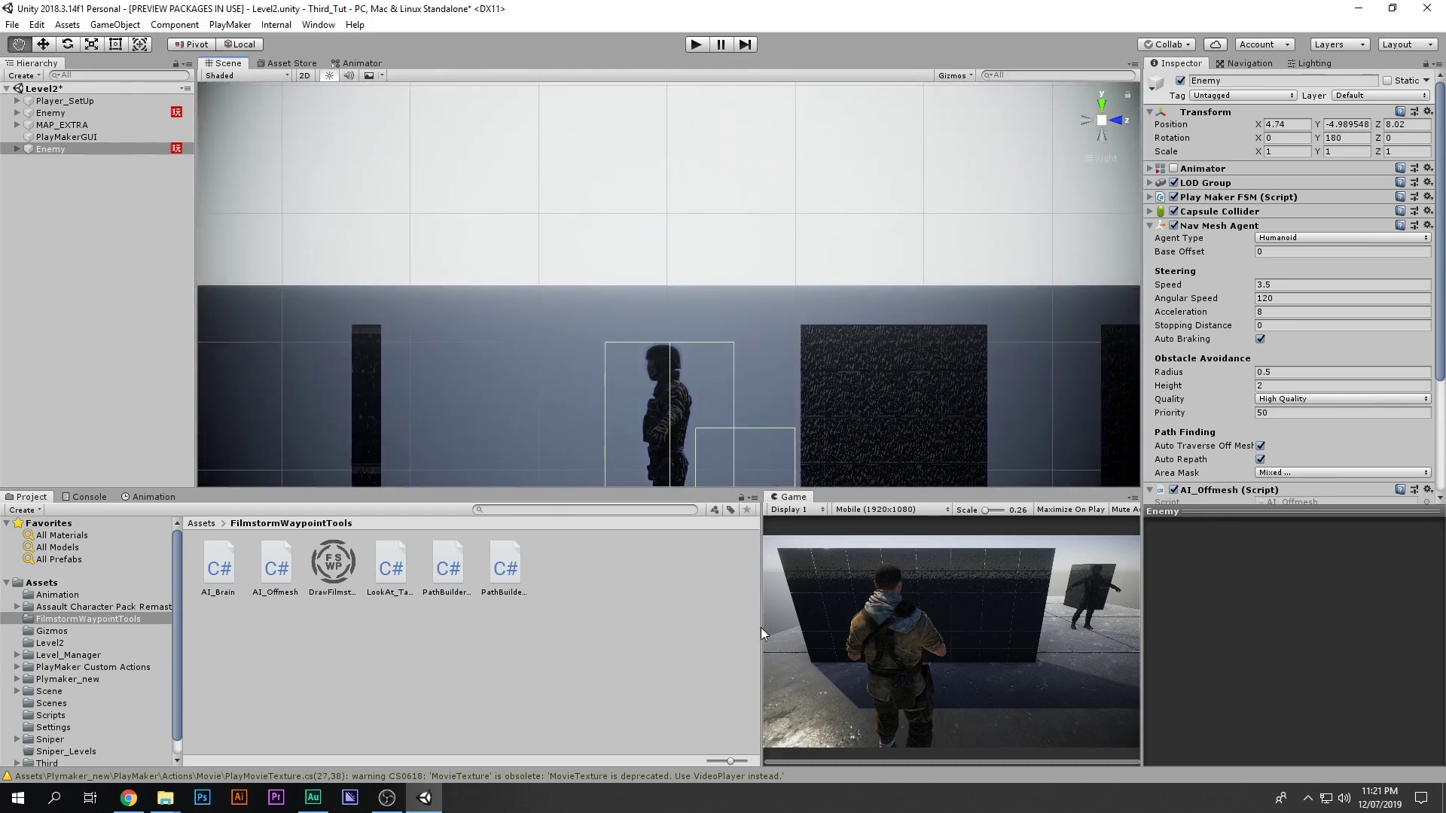
scroll(721, 398, down, 2)
key(w)
scroll(1347, 371, down, 3)
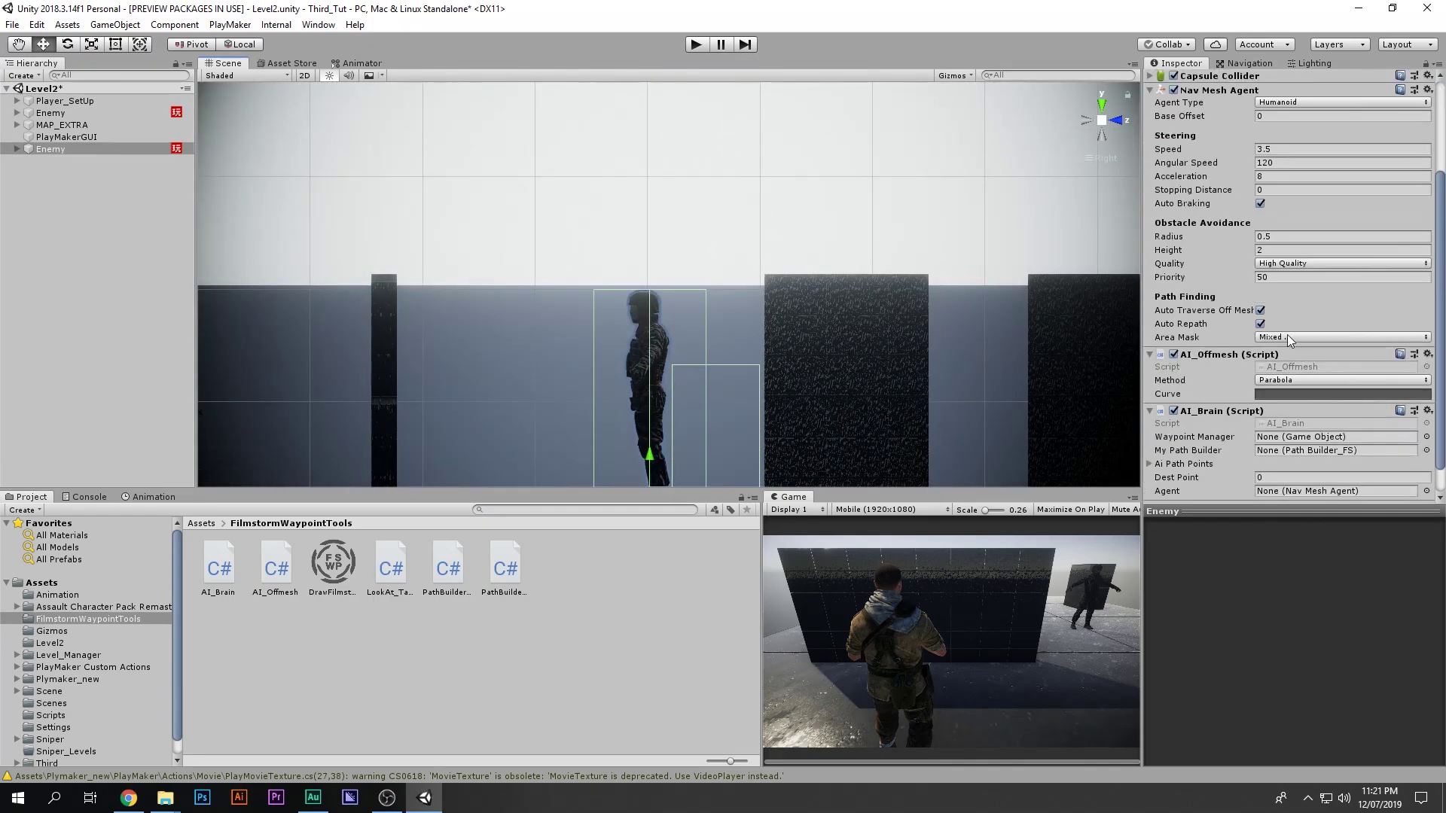
key(alt)
mouse_move(1254, 250)
mouse_down()
mouse_move(1354, 235)
mouse_move(1260, 242)
mouse_up()
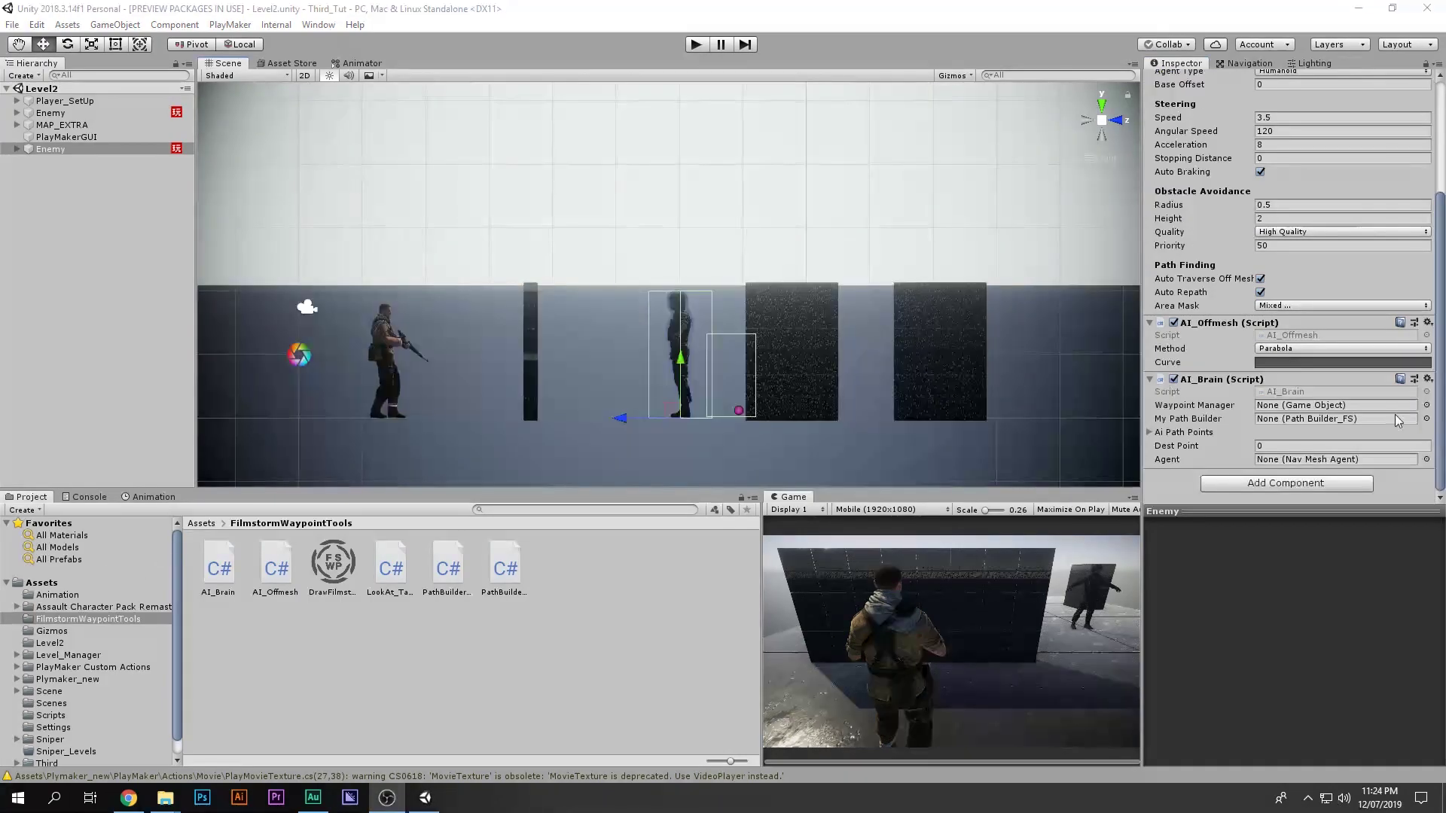
- Collapse the Nav Mesh Agent and AI_Offmesh settings and assign the Enemy as the Agent of its AI_Brain
scroll(1240, 156, up, 5)
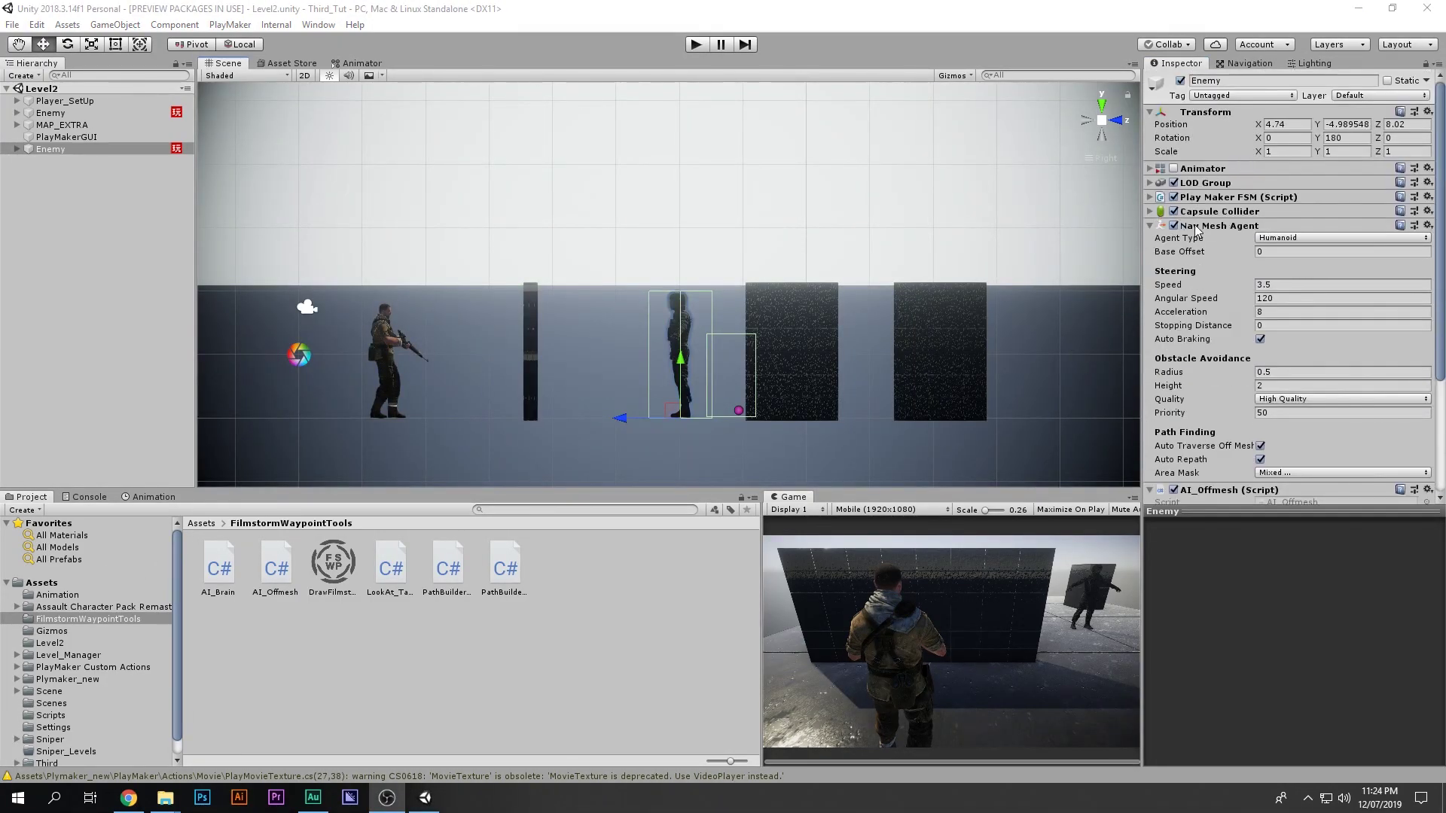
click(1150, 225)
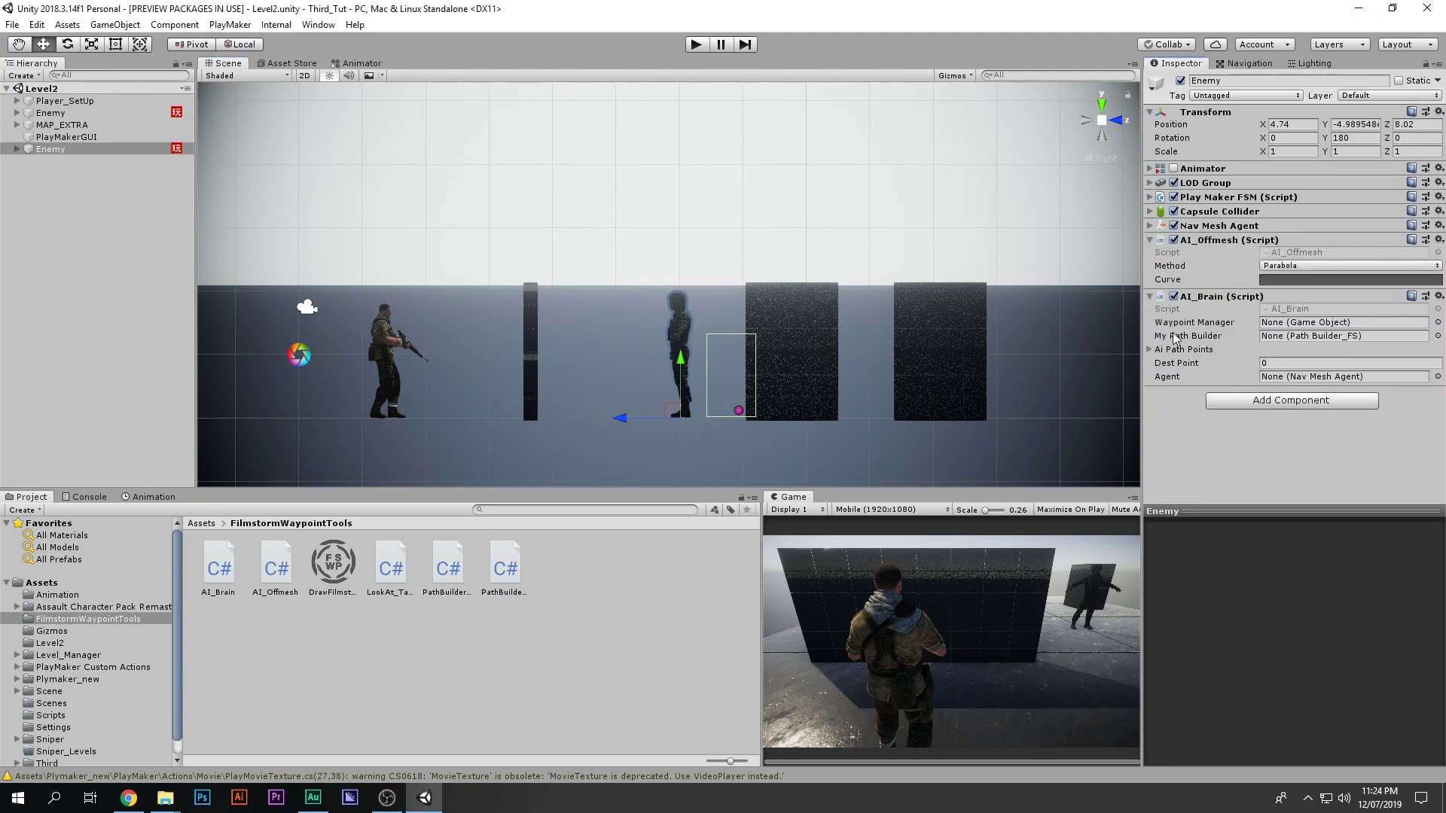
click(1149, 241)
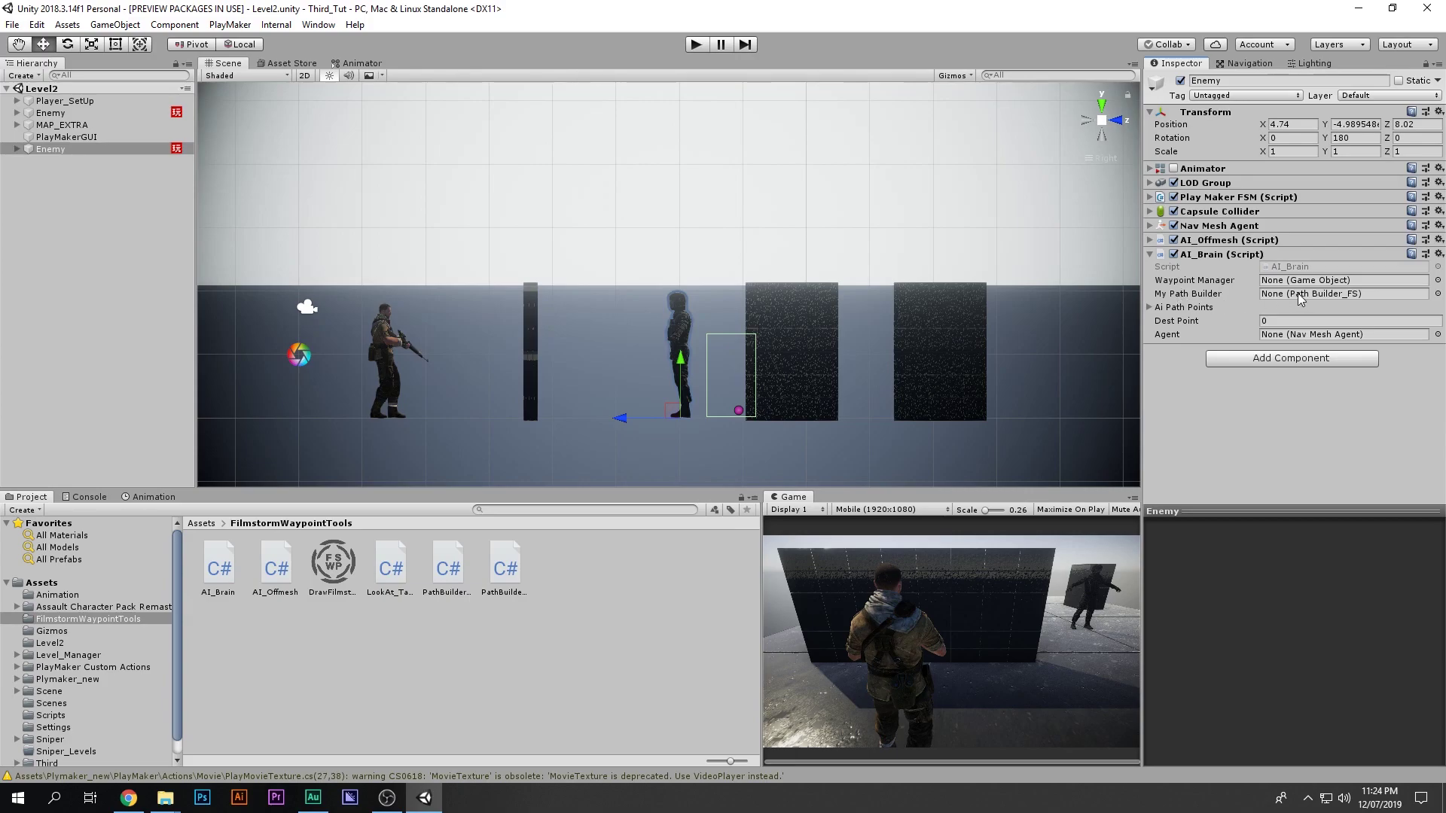
click(1150, 307)
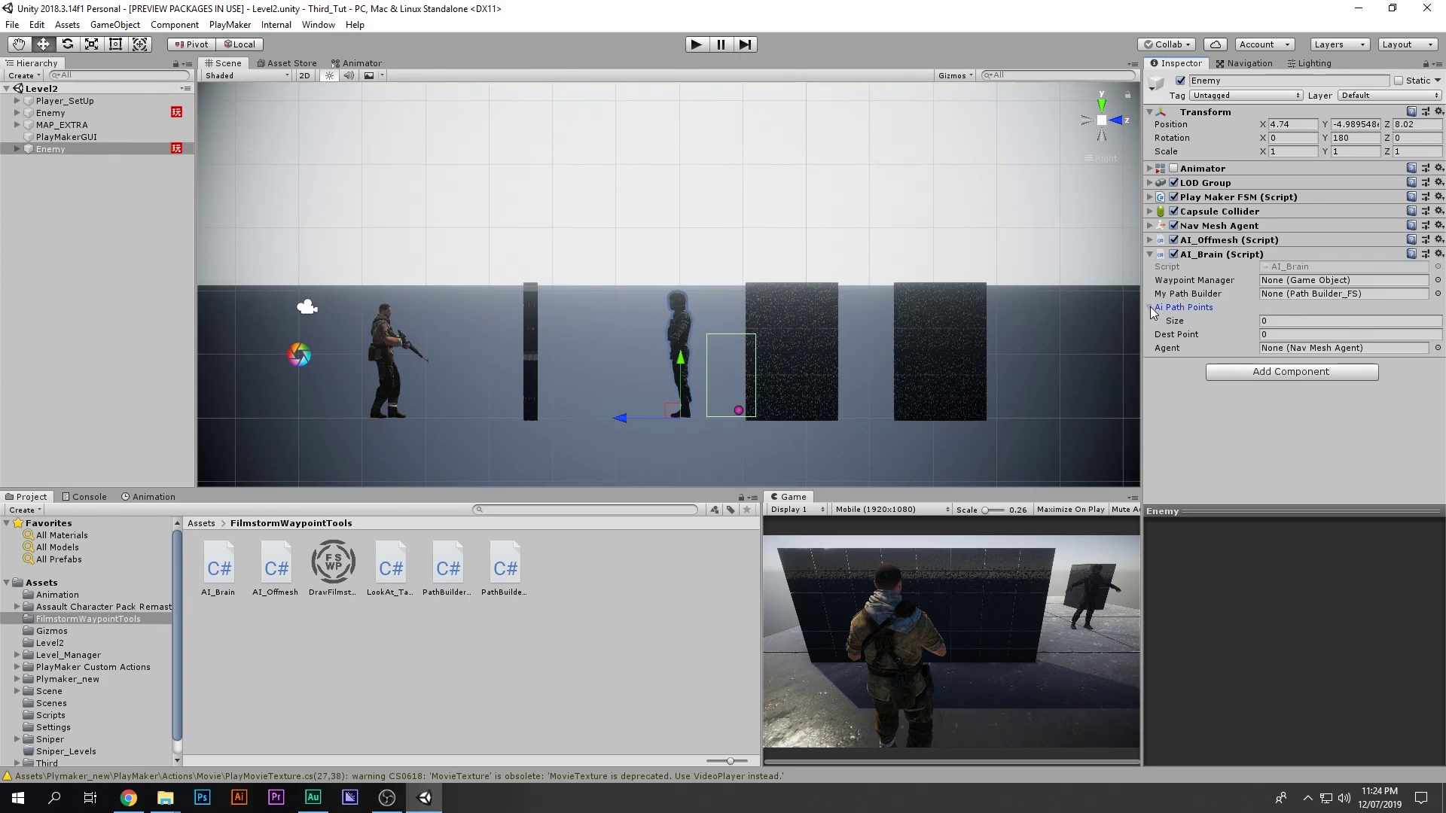
click(1150, 306)
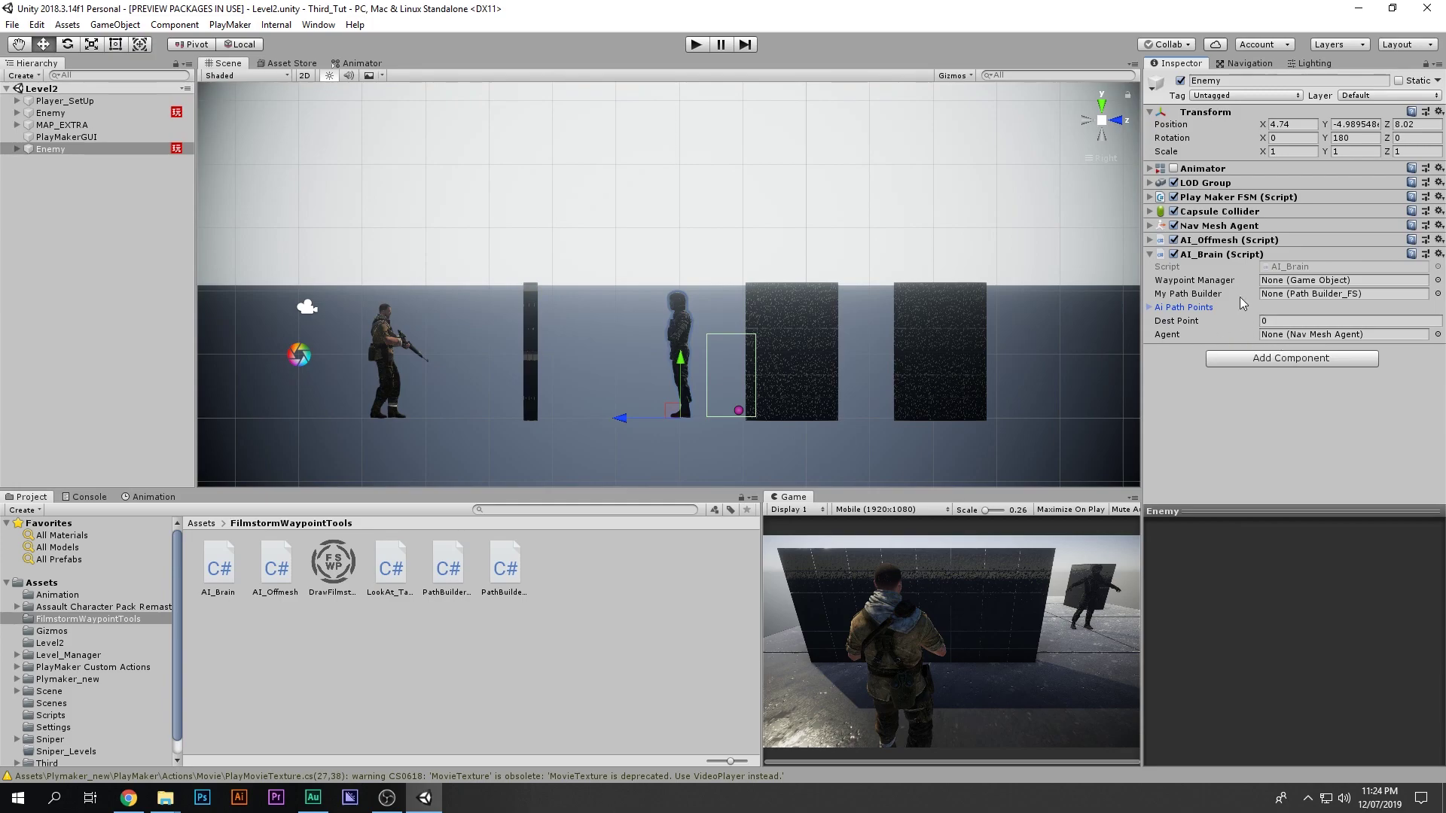
drag(1209, 225, 1280, 336)
drag(52, 148, 1311, 335)
- Create an empty object at the root of the scene hierarchy and name it WayPoint manager
click(40, 174)
right_click(58, 148)
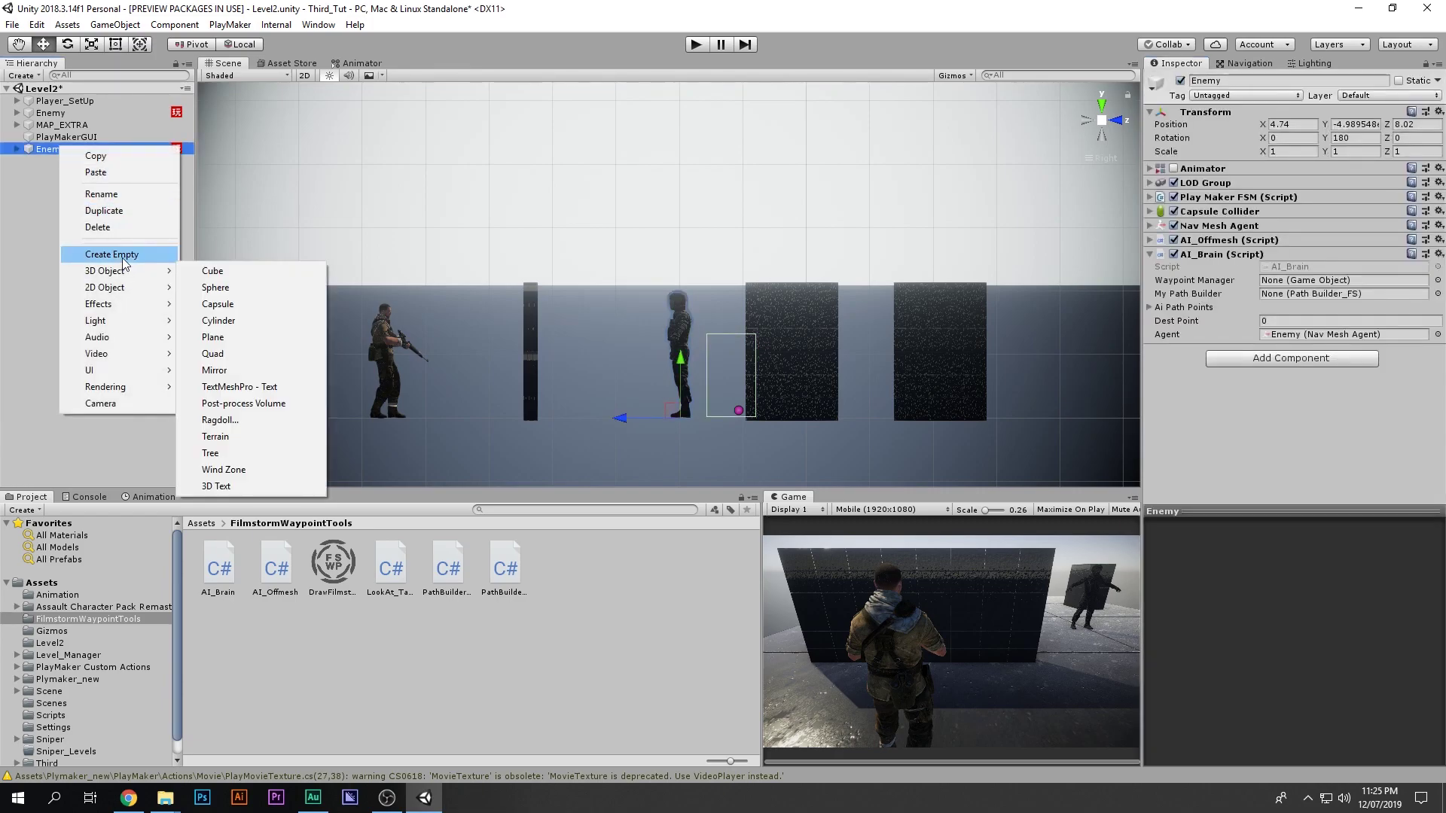
click(111, 254)
drag(78, 209, 16, 156)
click(17, 150)
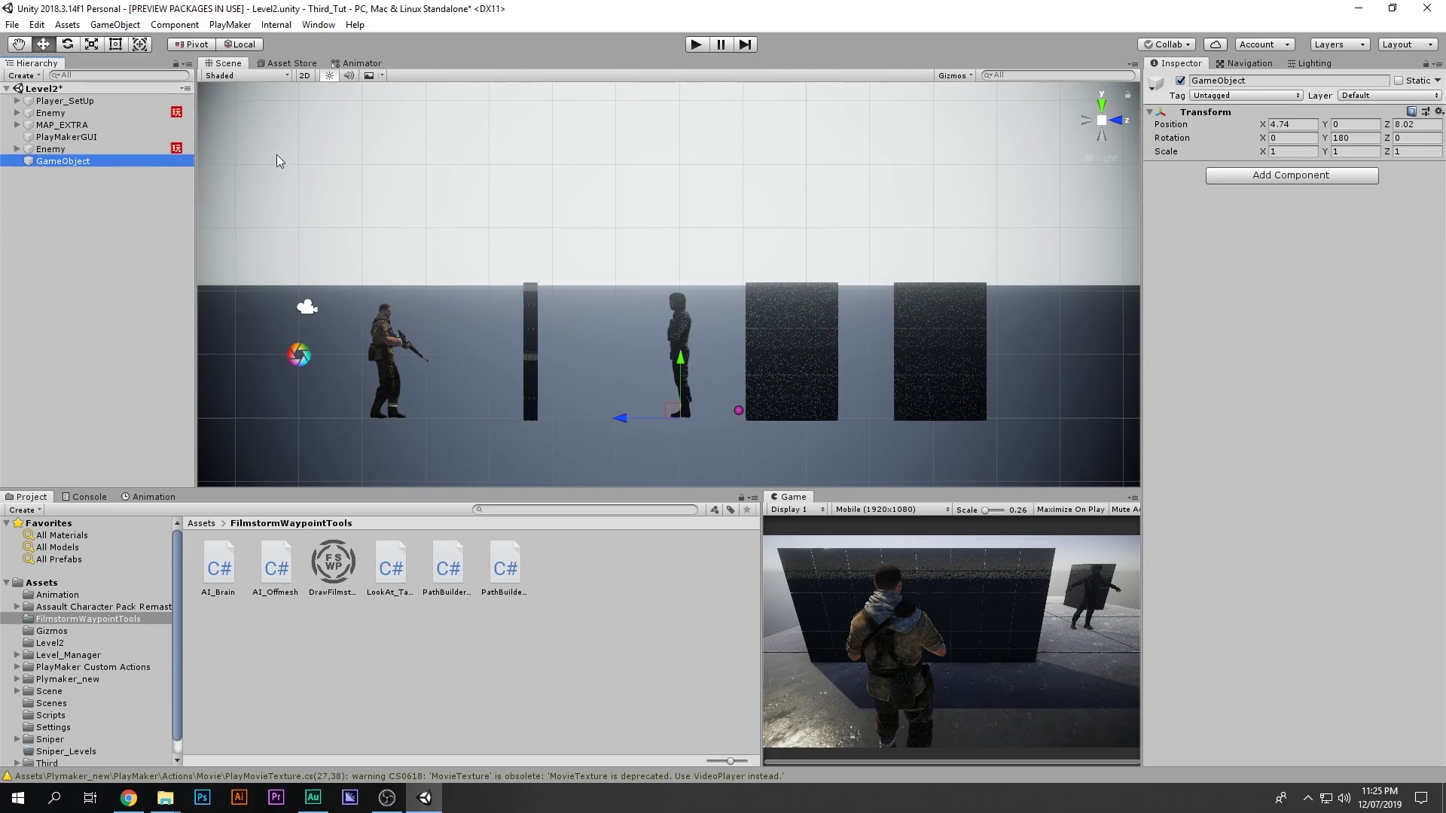
click(1201, 80)
text(WayPoint manager)
key(Return)
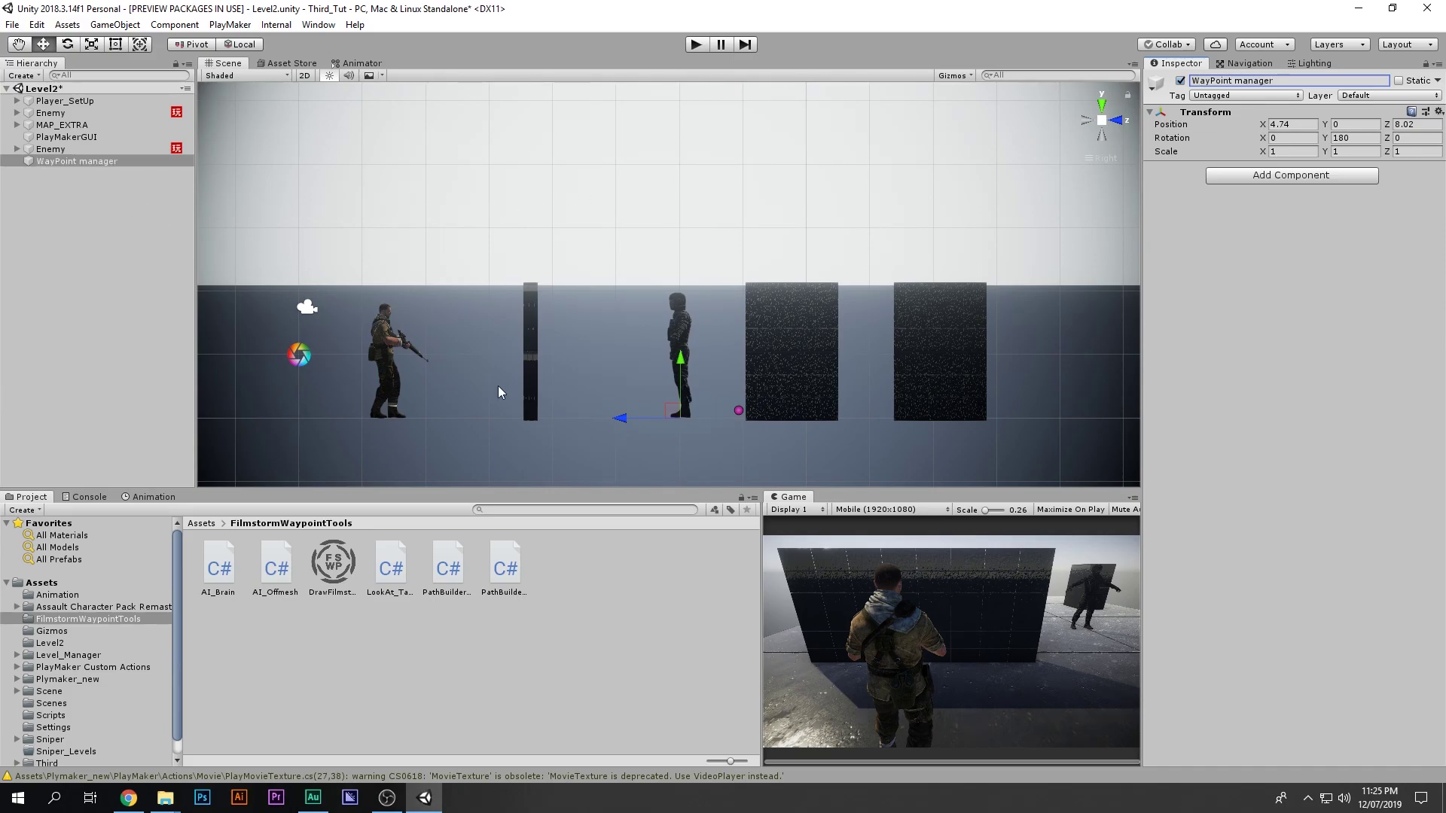
- Add the Path Builder_FS script to WayPoint manager and check its Path Points list
click(1311, 178)
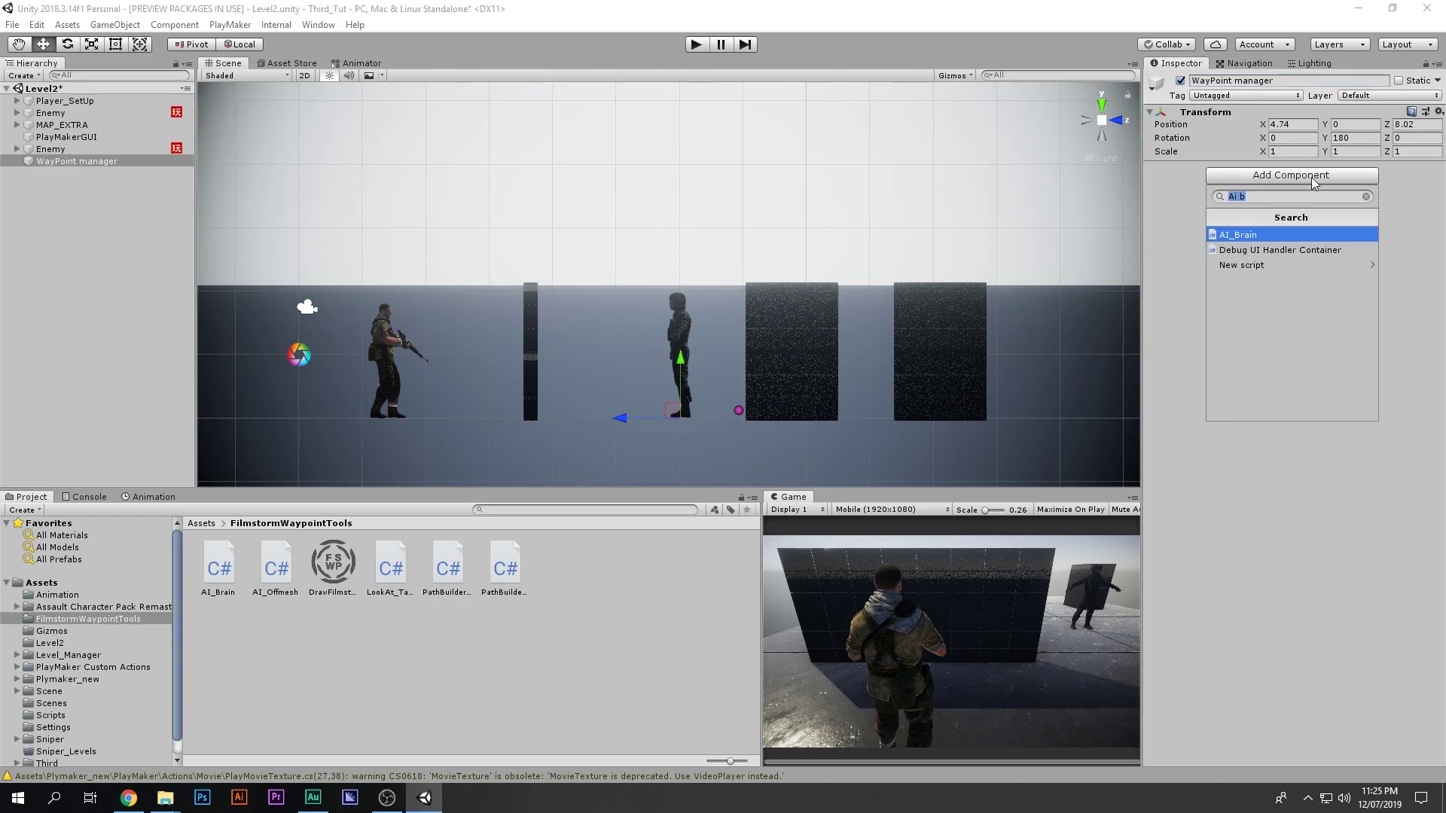
text(way)
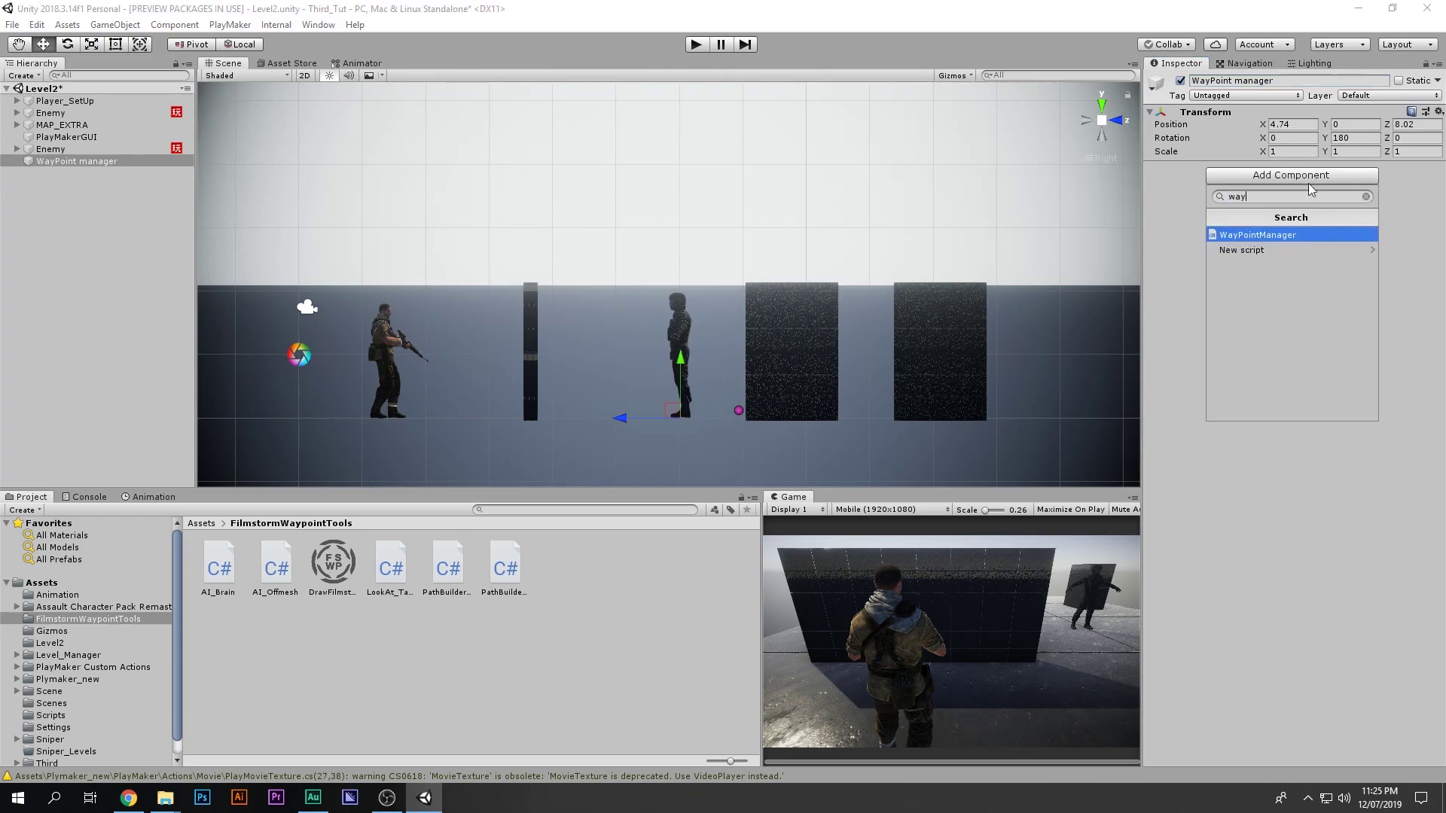
click(1246, 234)
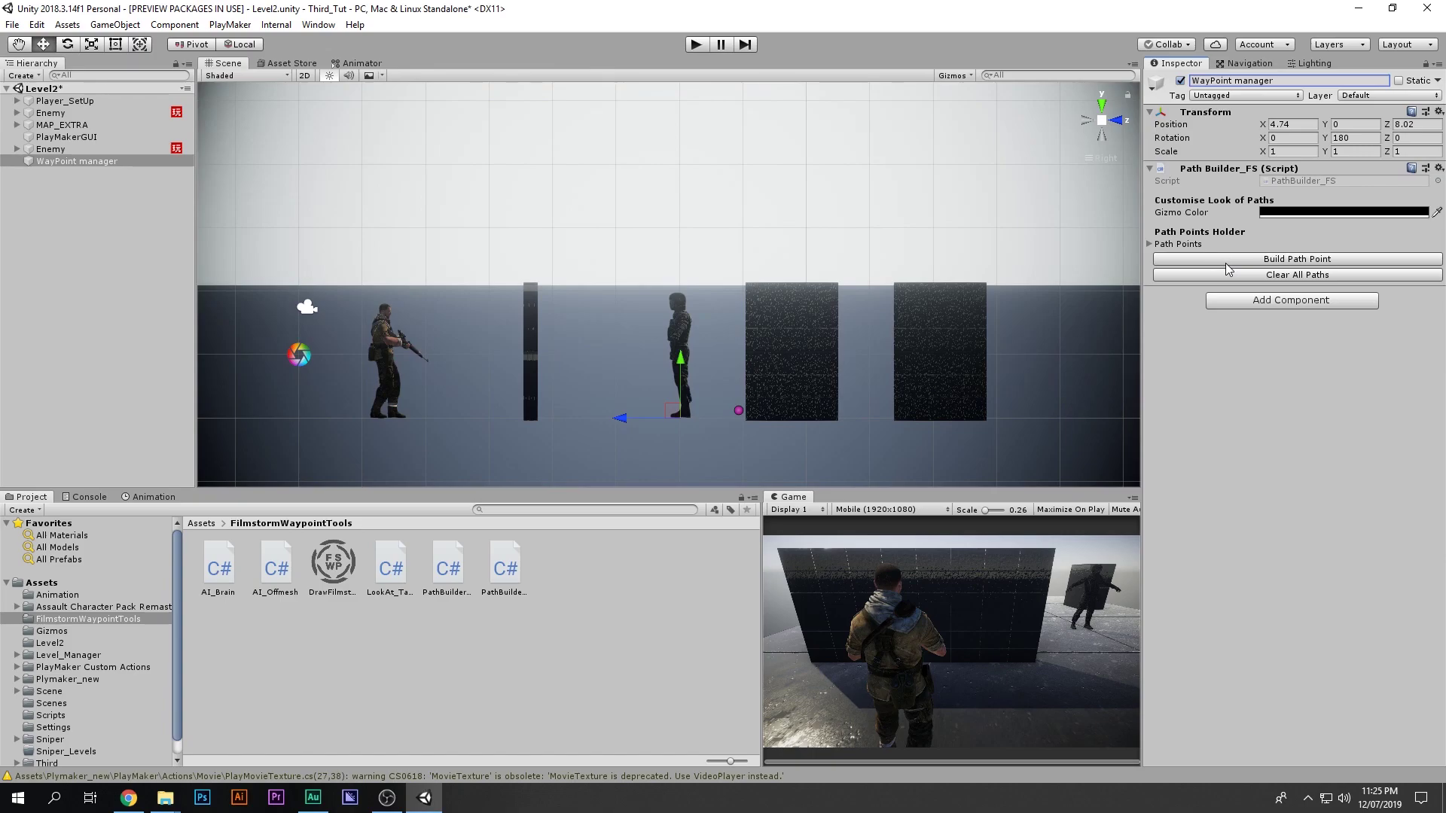
click(1158, 246)
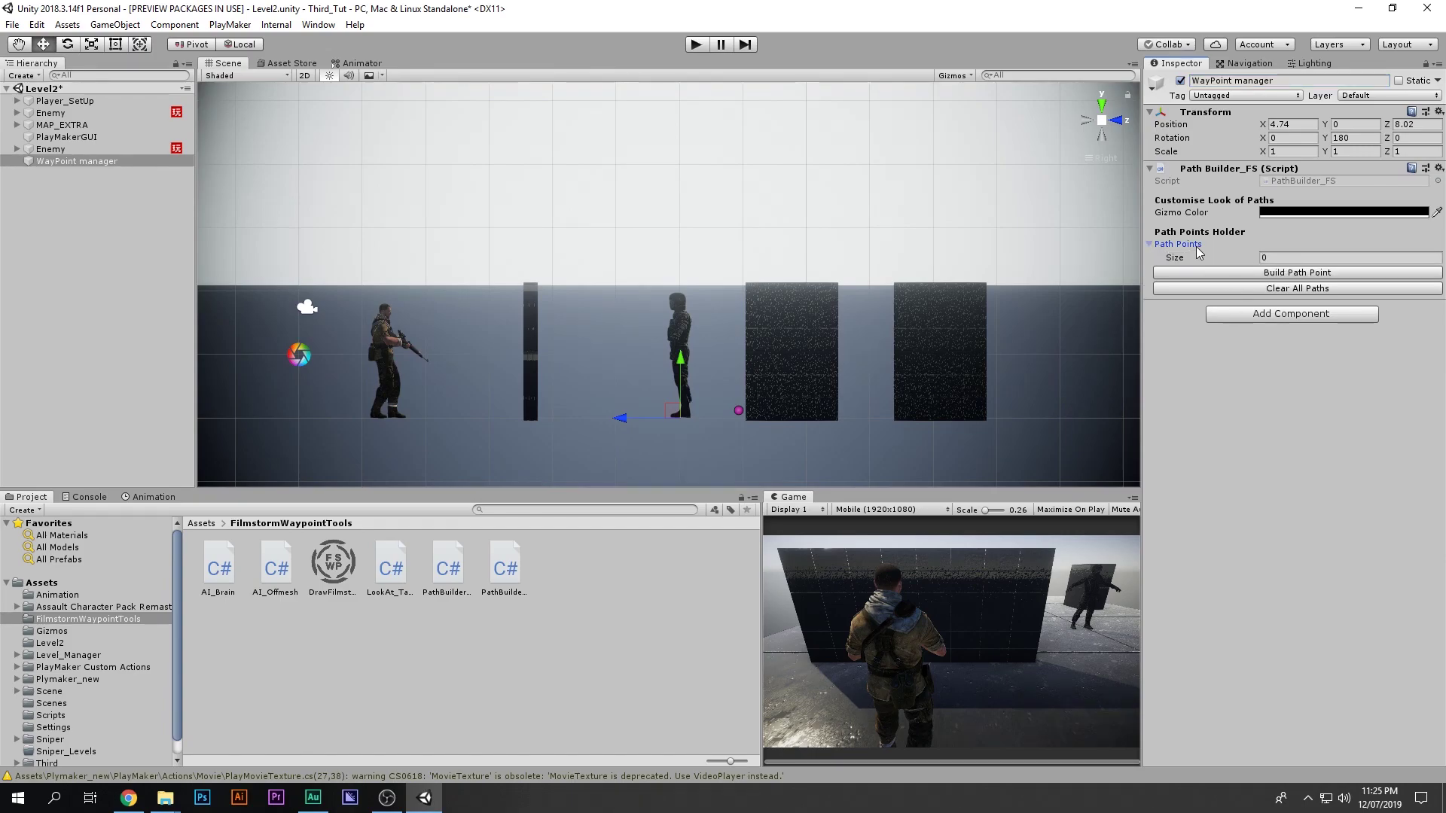
click(1156, 247)
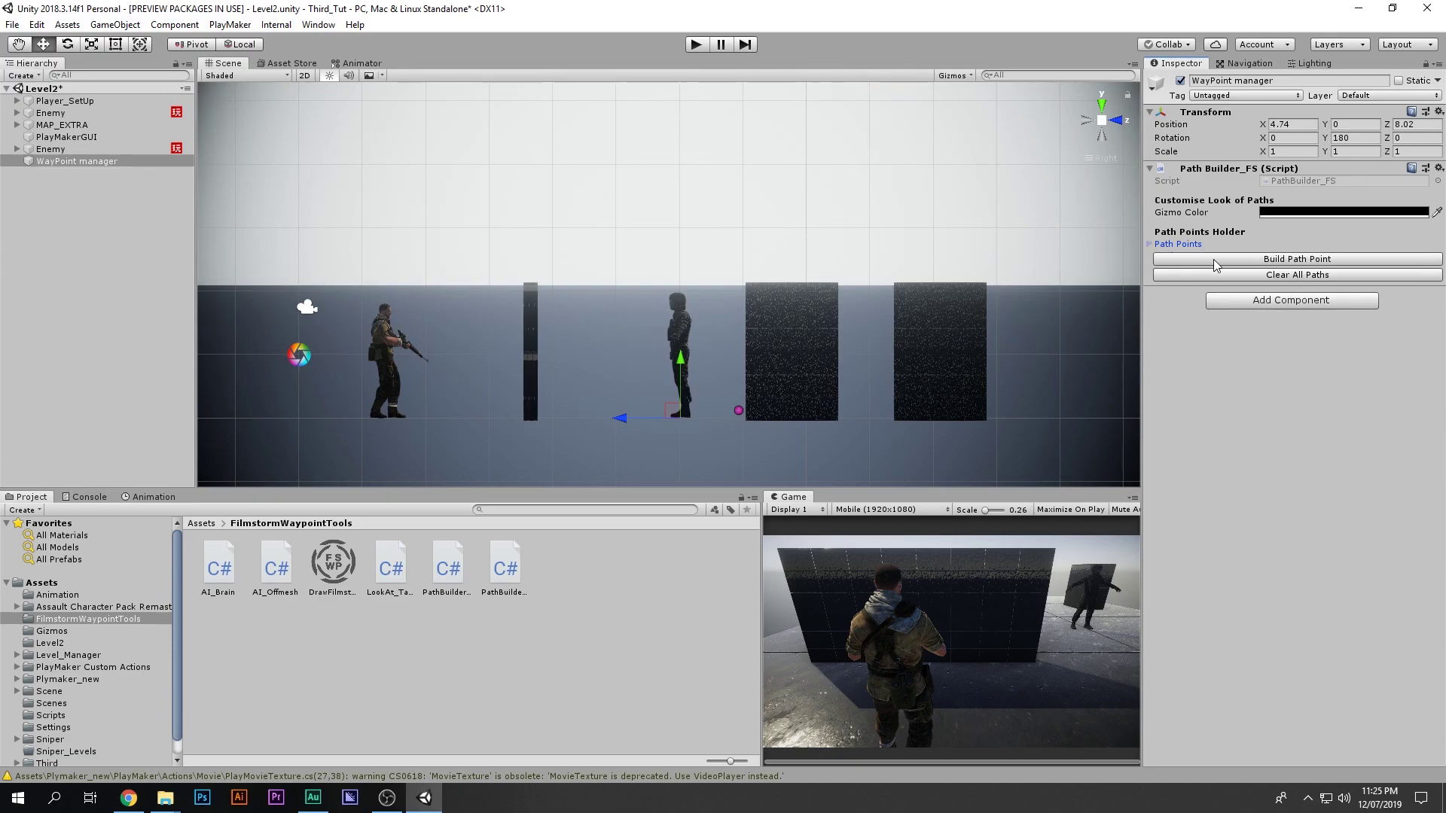
- Build several trial path points under WayPoint manager, inspect them, and clear all paths
click(1218, 259)
click(17, 160)
click(75, 173)
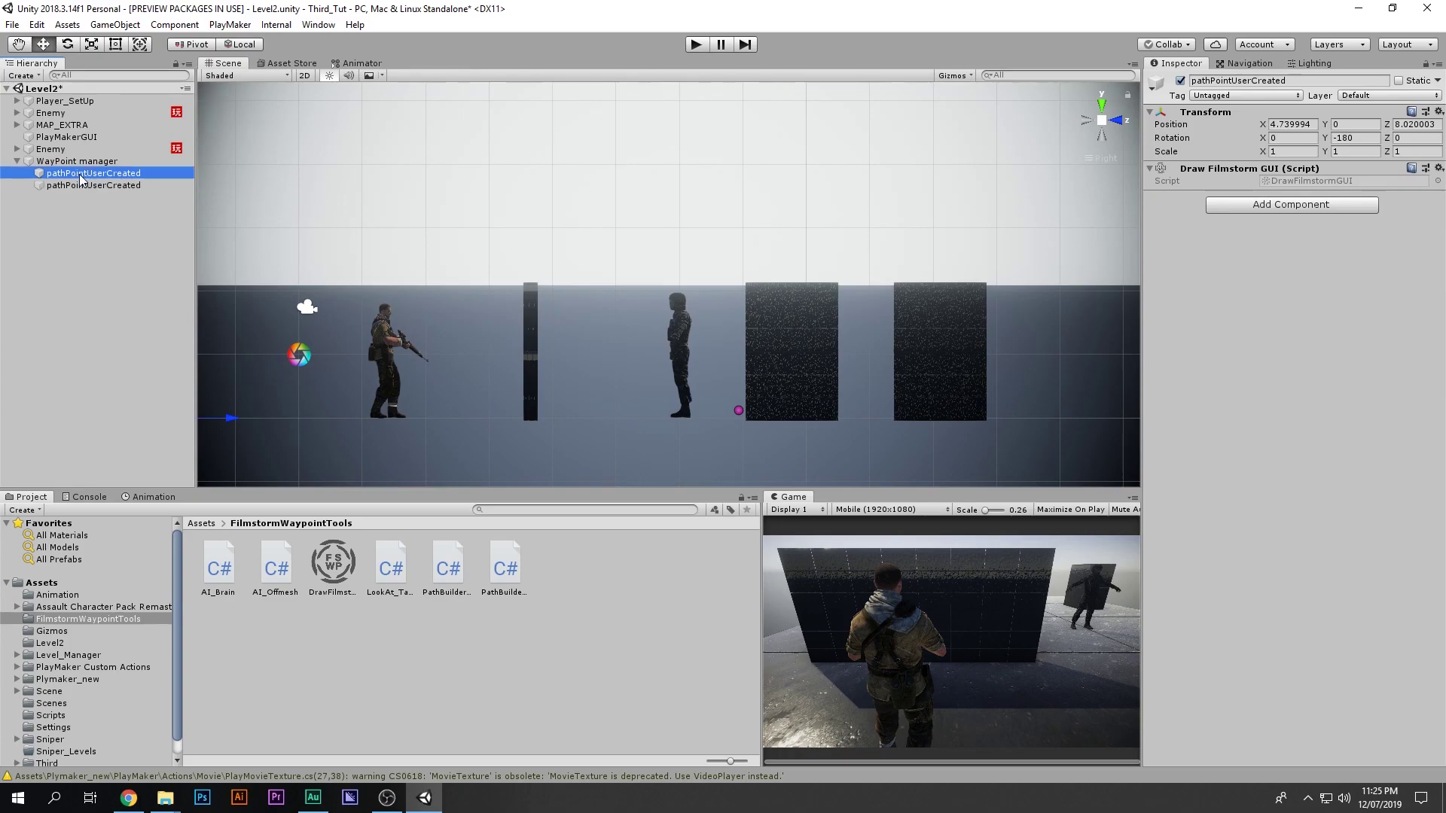
click(79, 185)
click(105, 161)
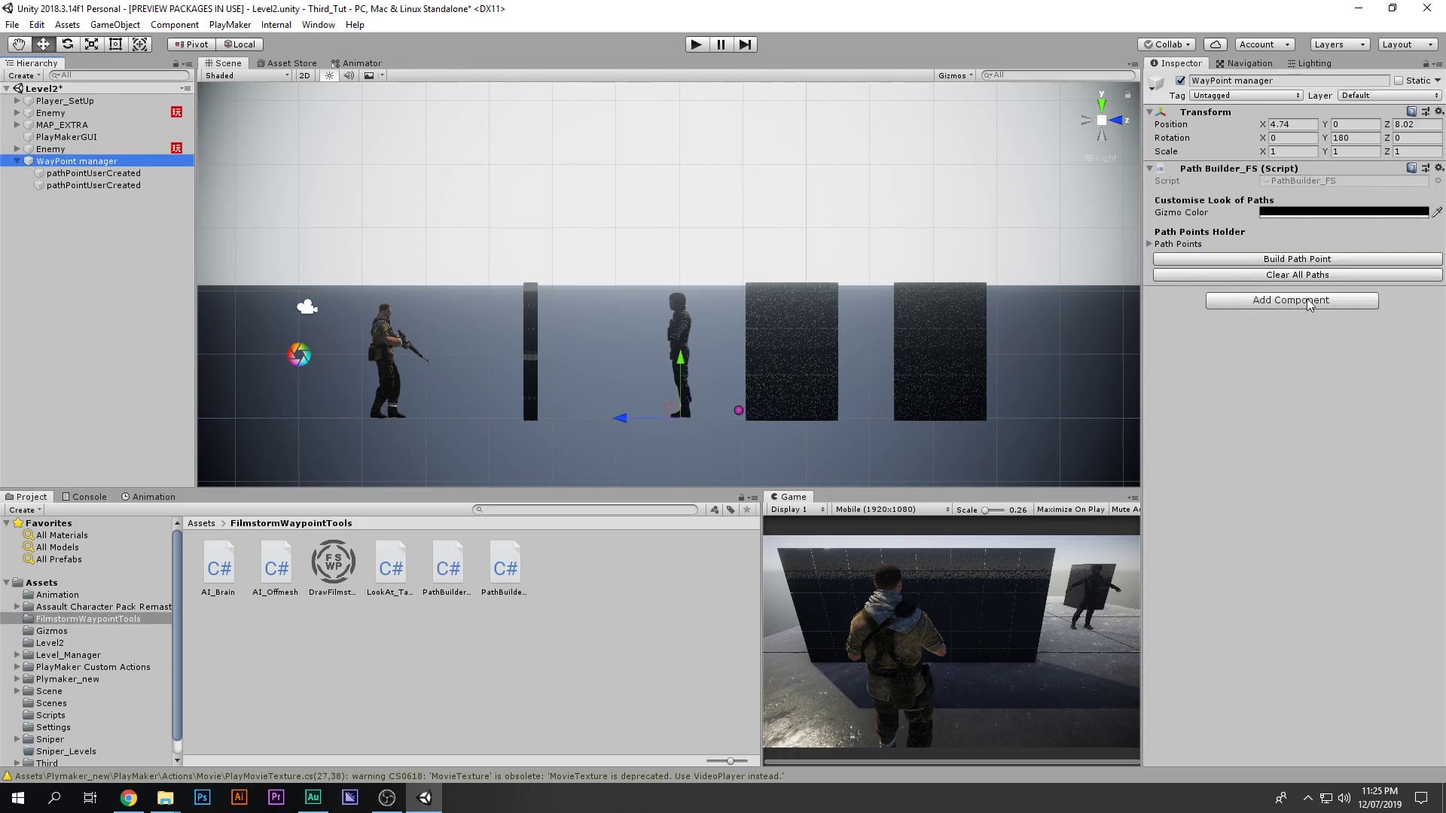
click(1312, 259)
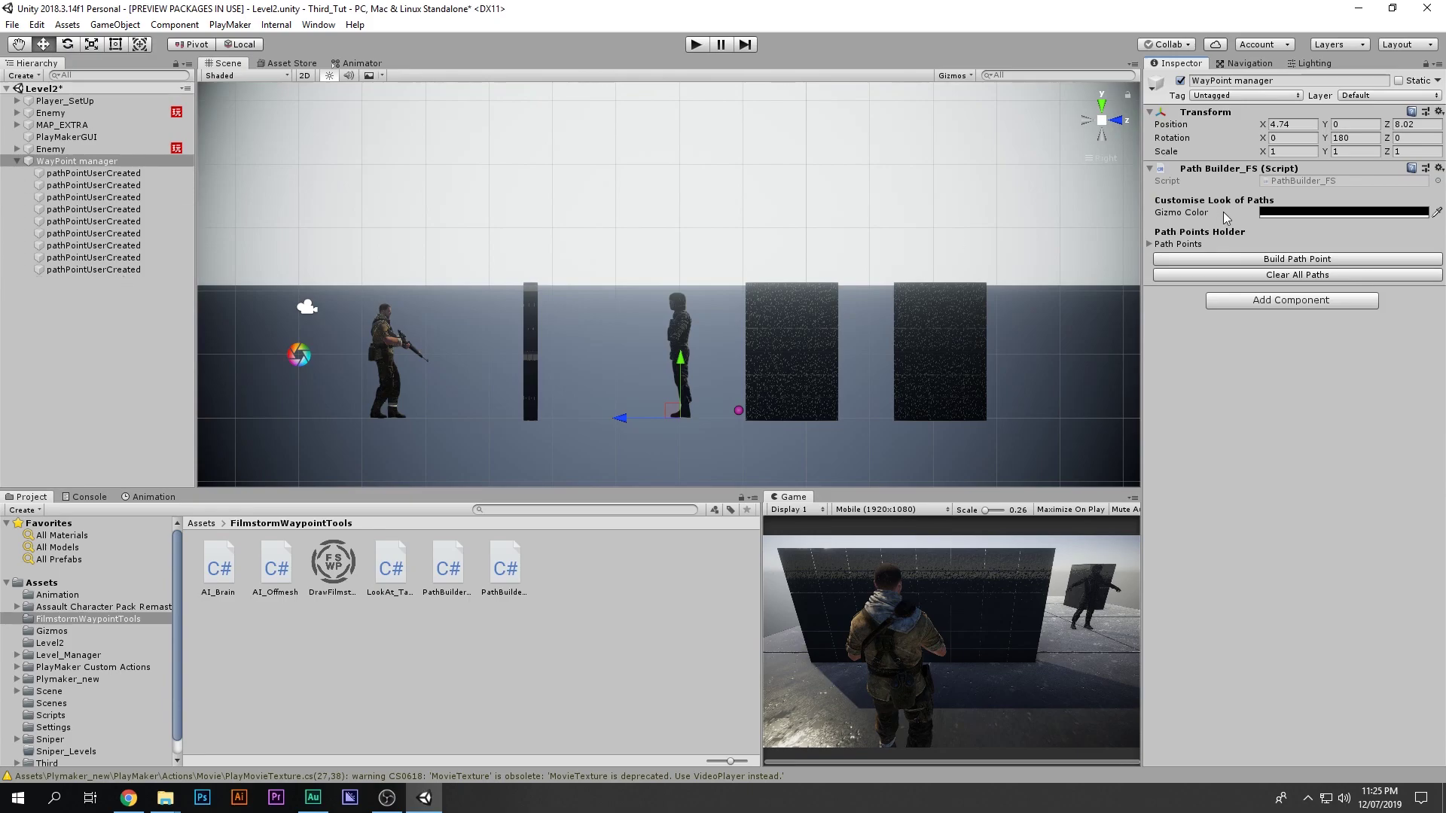
click(1268, 272)
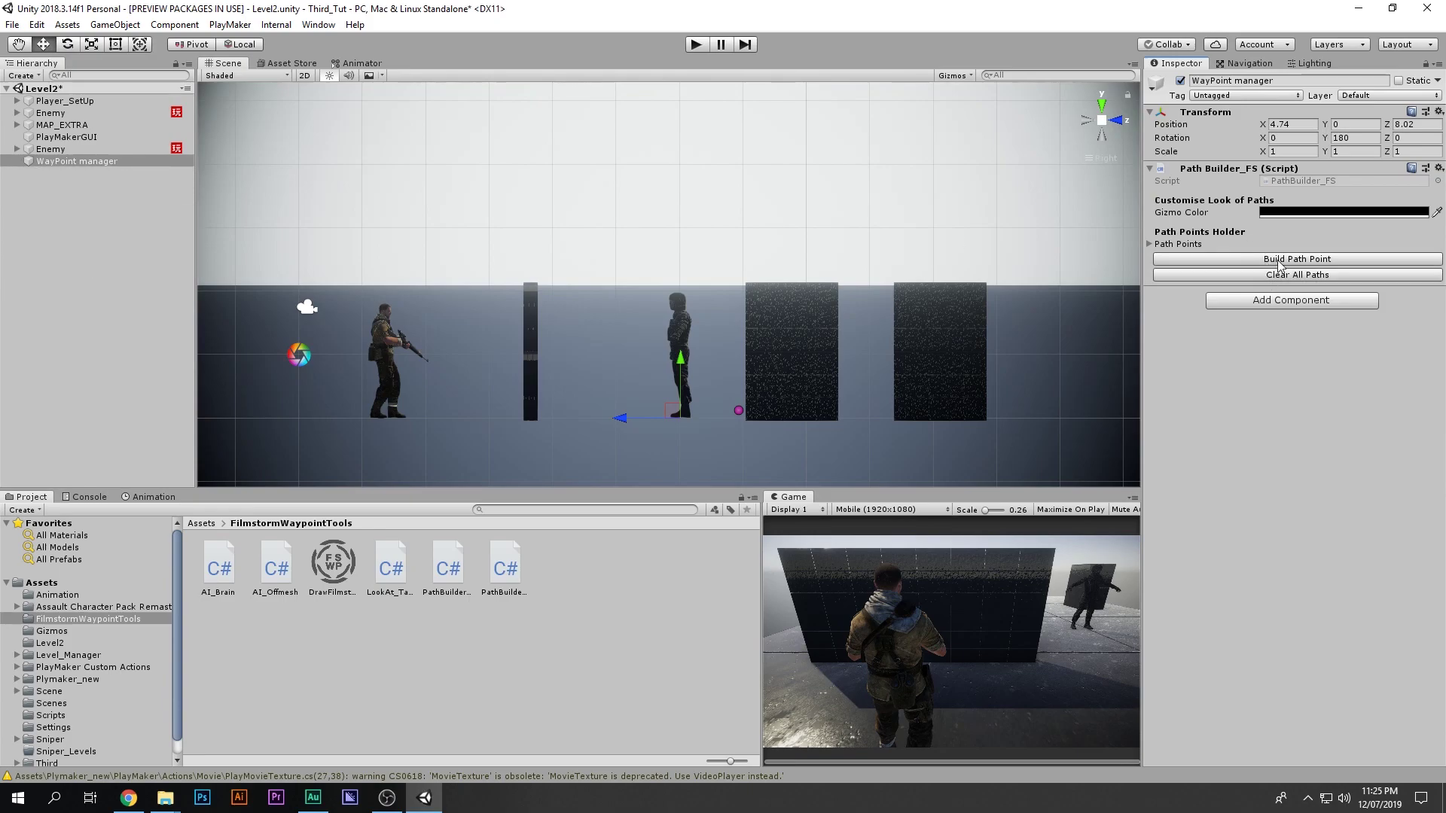
- Build four path points under WayPoint manager and, in top view, move the first one away from the others
click(1278, 260)
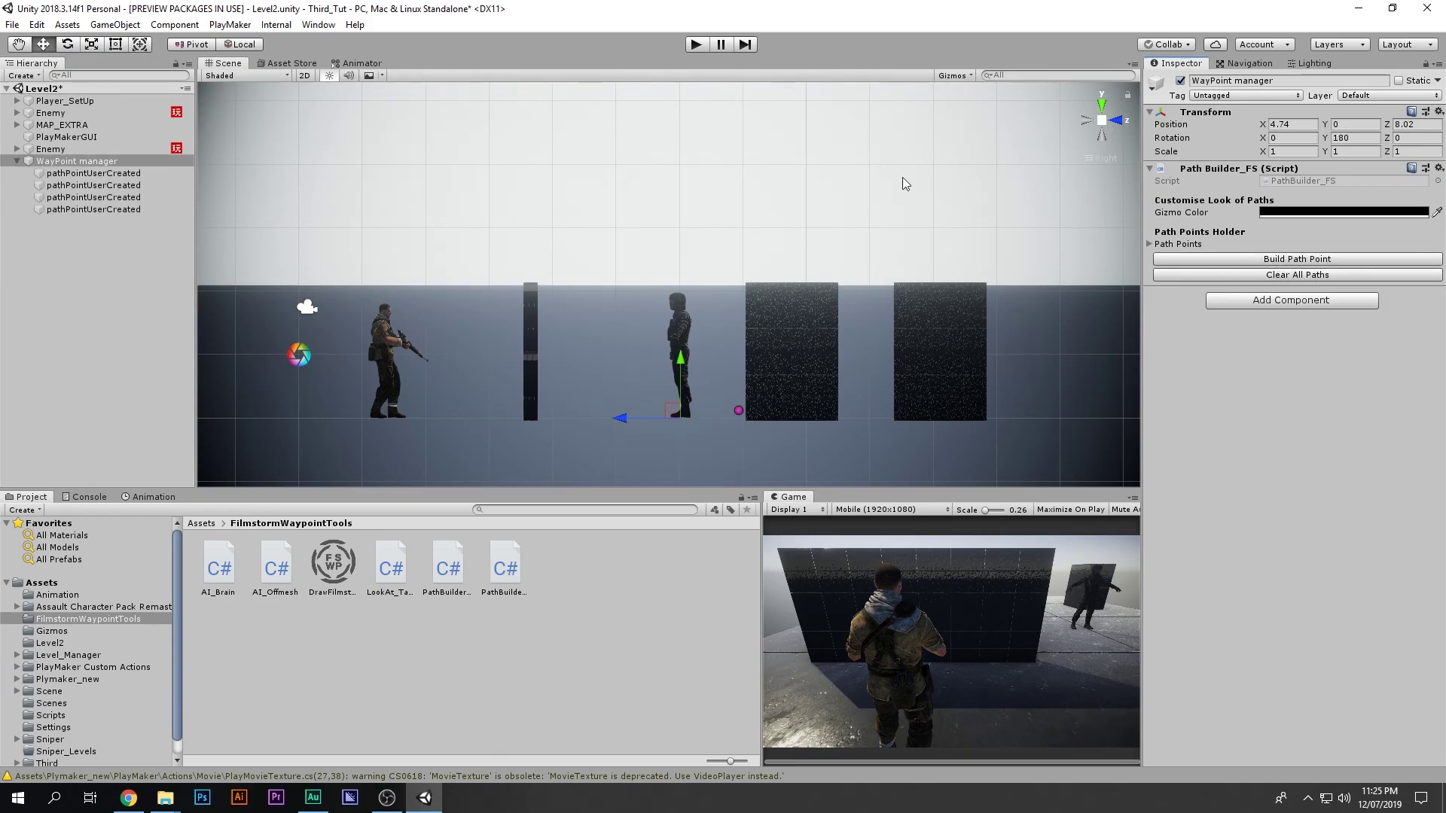
click(1096, 102)
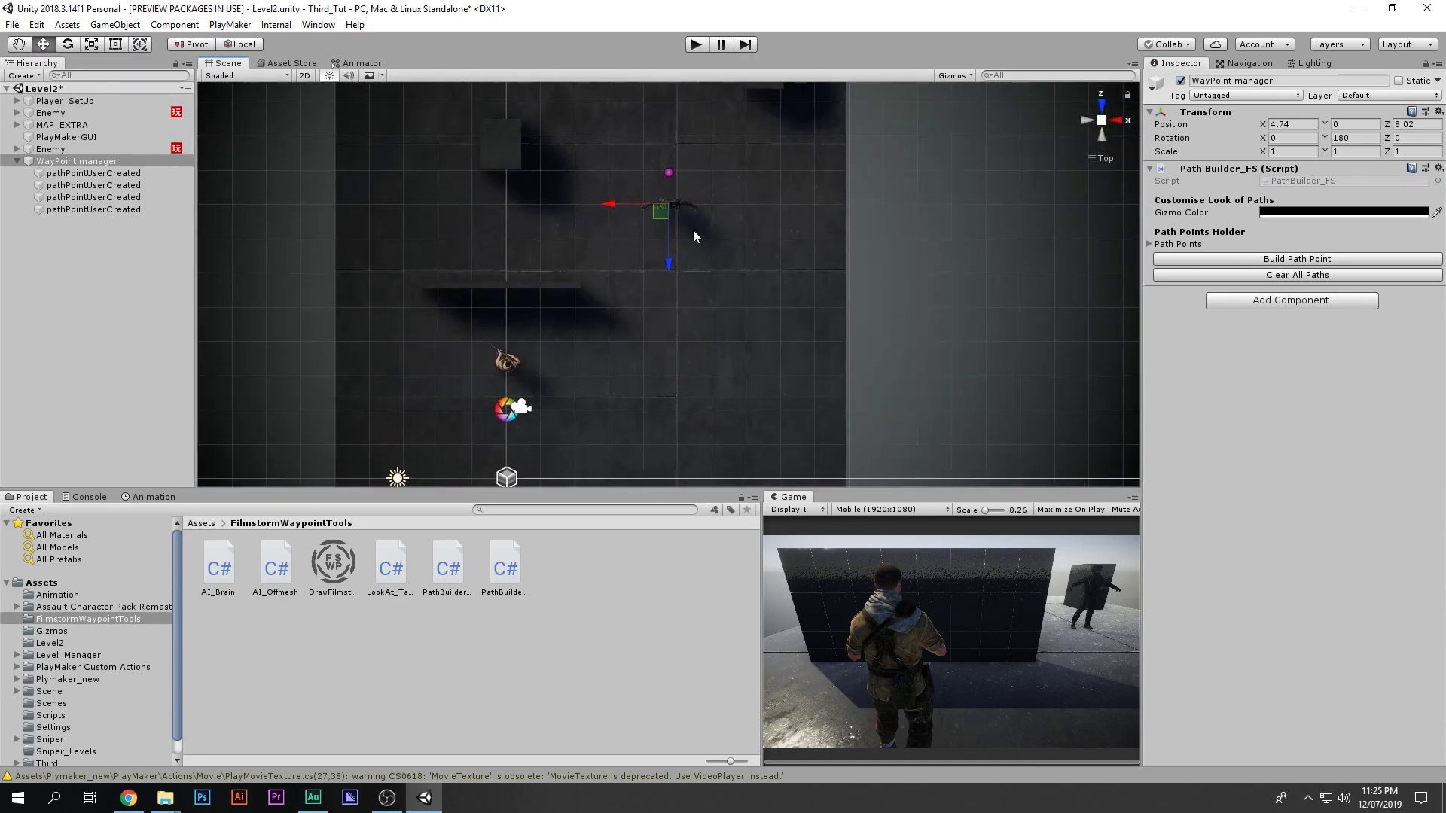
double_click(101, 172)
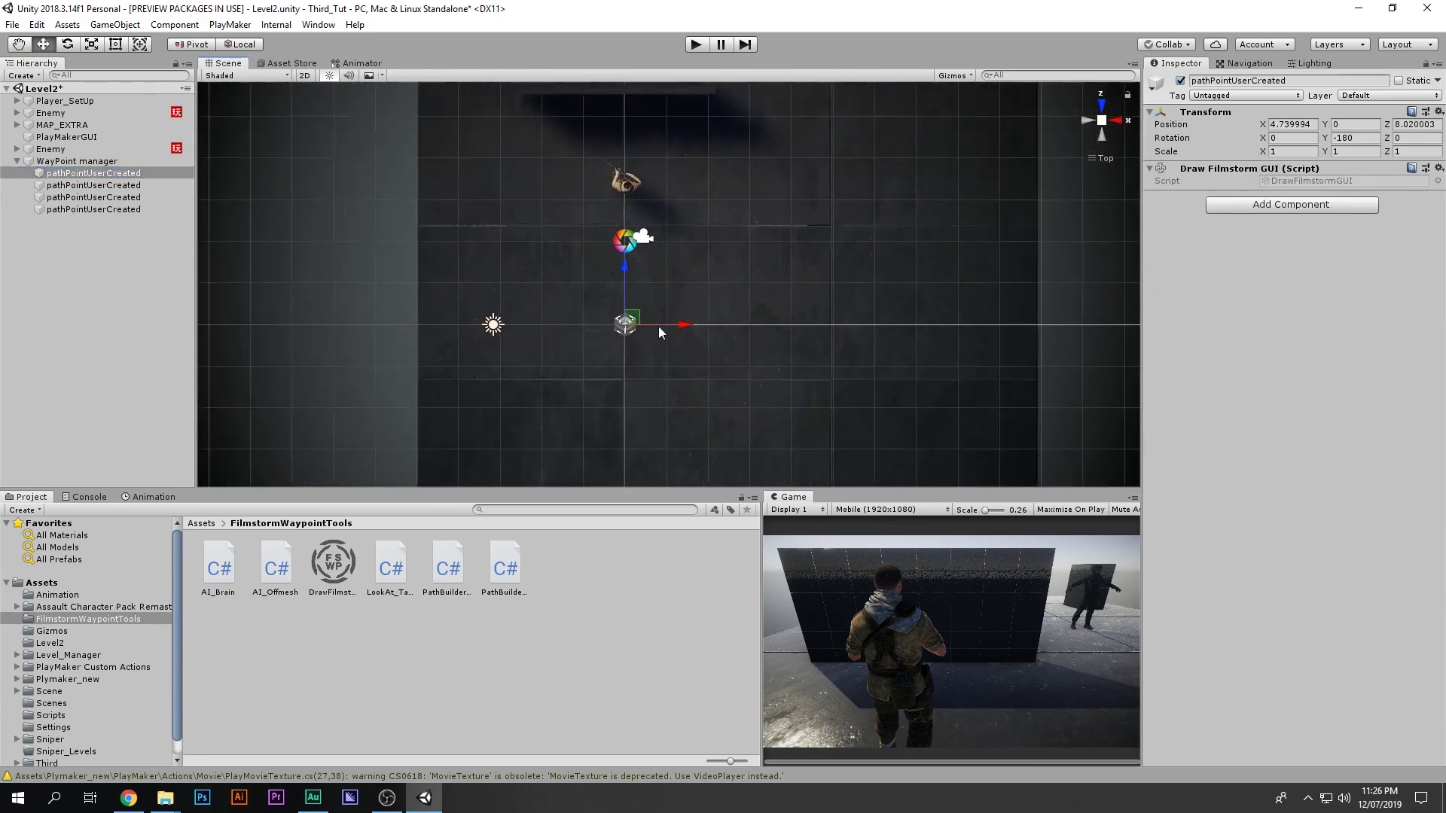
scroll(655, 340, up, 8)
middle_drag(528, 452, 503, 357)
scroll(503, 357, up, 6)
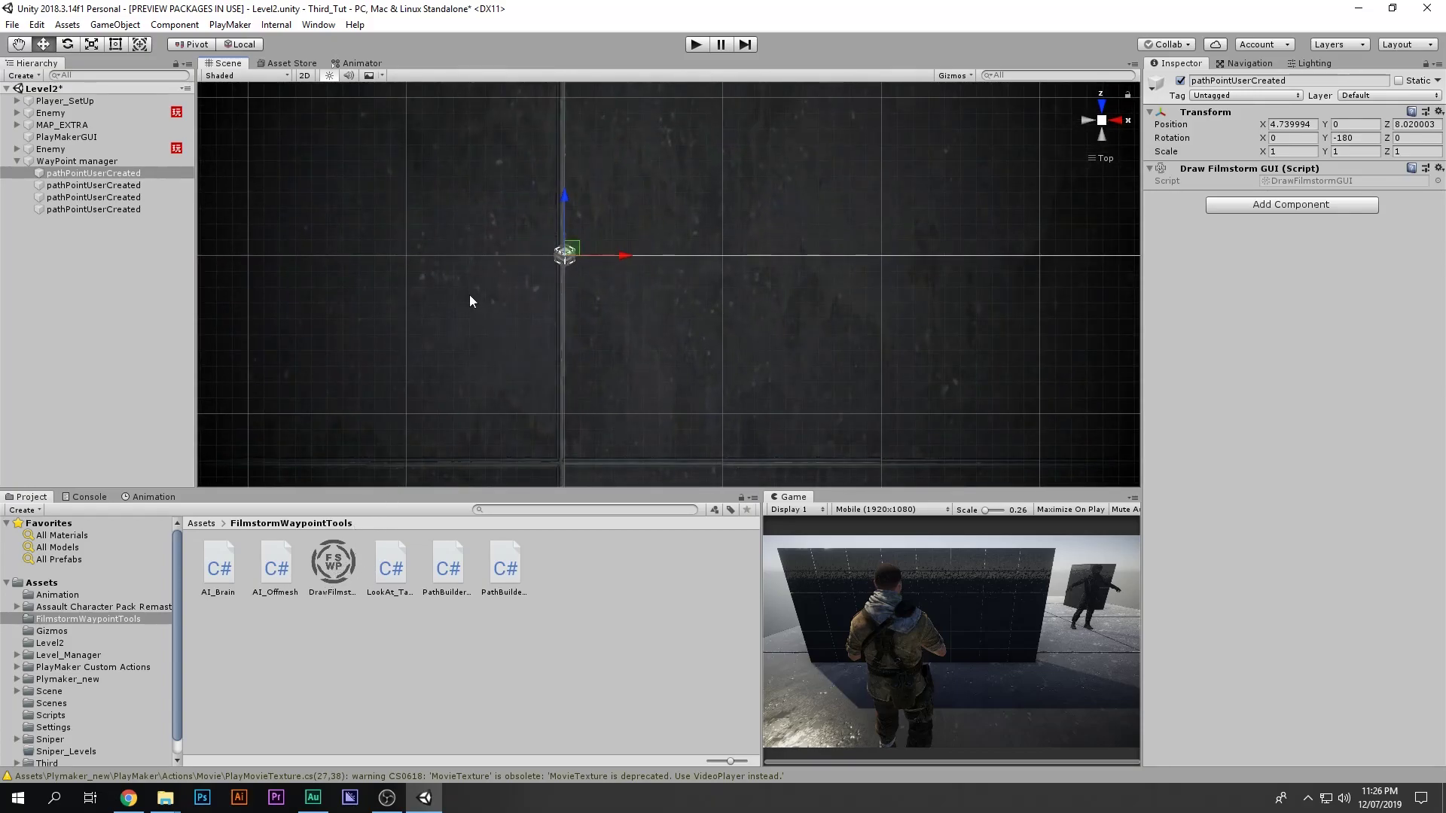
scroll(721, 287, down, 8)
middle_drag(677, 297, 428, 382)
scroll(428, 382, down, 6)
mouse_move(433, 328)
mouse_down()
mouse_move(720, 350)
mouse_move(588, 232)
mouse_move(903, 297)
mouse_move(853, 423)
mouse_move(828, 364)
mouse_move(901, 296)
mouse_move(923, 333)
mouse_move(942, 250)
mouse_move(904, 268)
mouse_up()
- Select all four path points and move them together across the ground to the area around the front wall
scroll(903, 268, down, 3)
shift+click(128, 211)
scroll(697, 329, down, 7)
middle_drag(696, 329, 694, 449)
drag(790, 402, 821, 226)
click(142, 220)
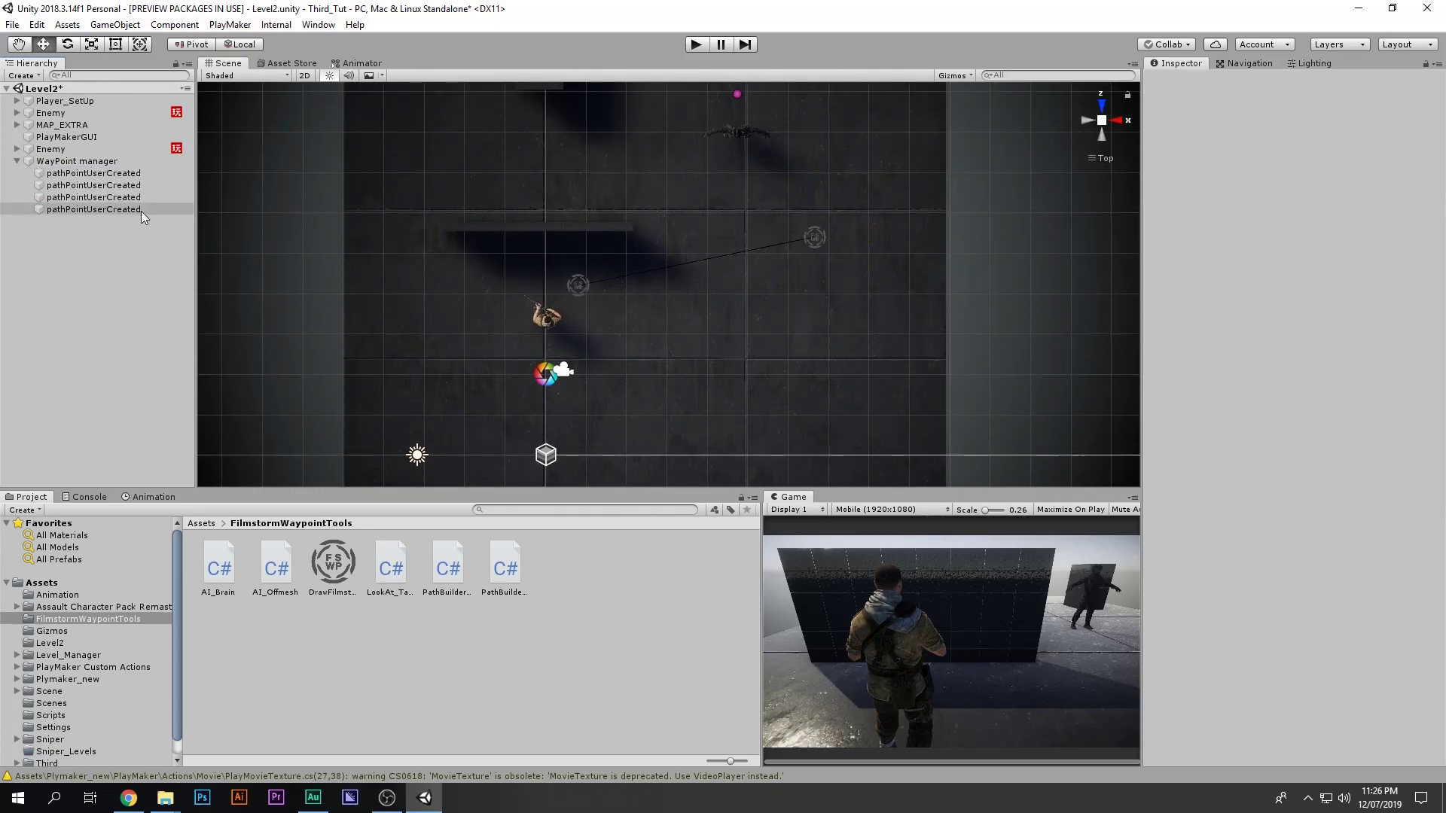
- Move the first path point to about X -3.14, Z -2.59 by the far wall and the second near the front wall's end
click(142, 175)
middle_drag(872, 237, 883, 363)
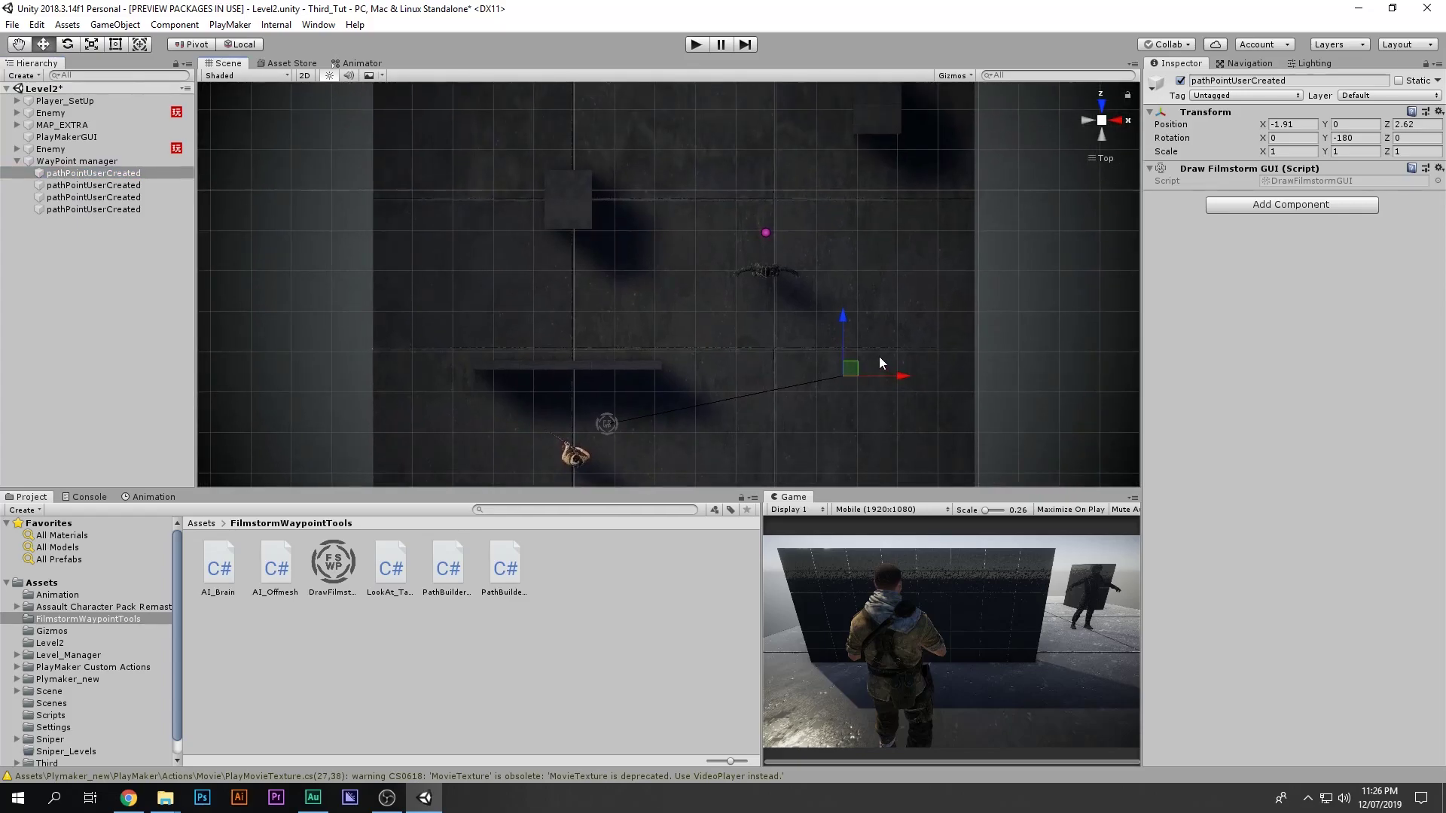
drag(854, 367, 903, 156)
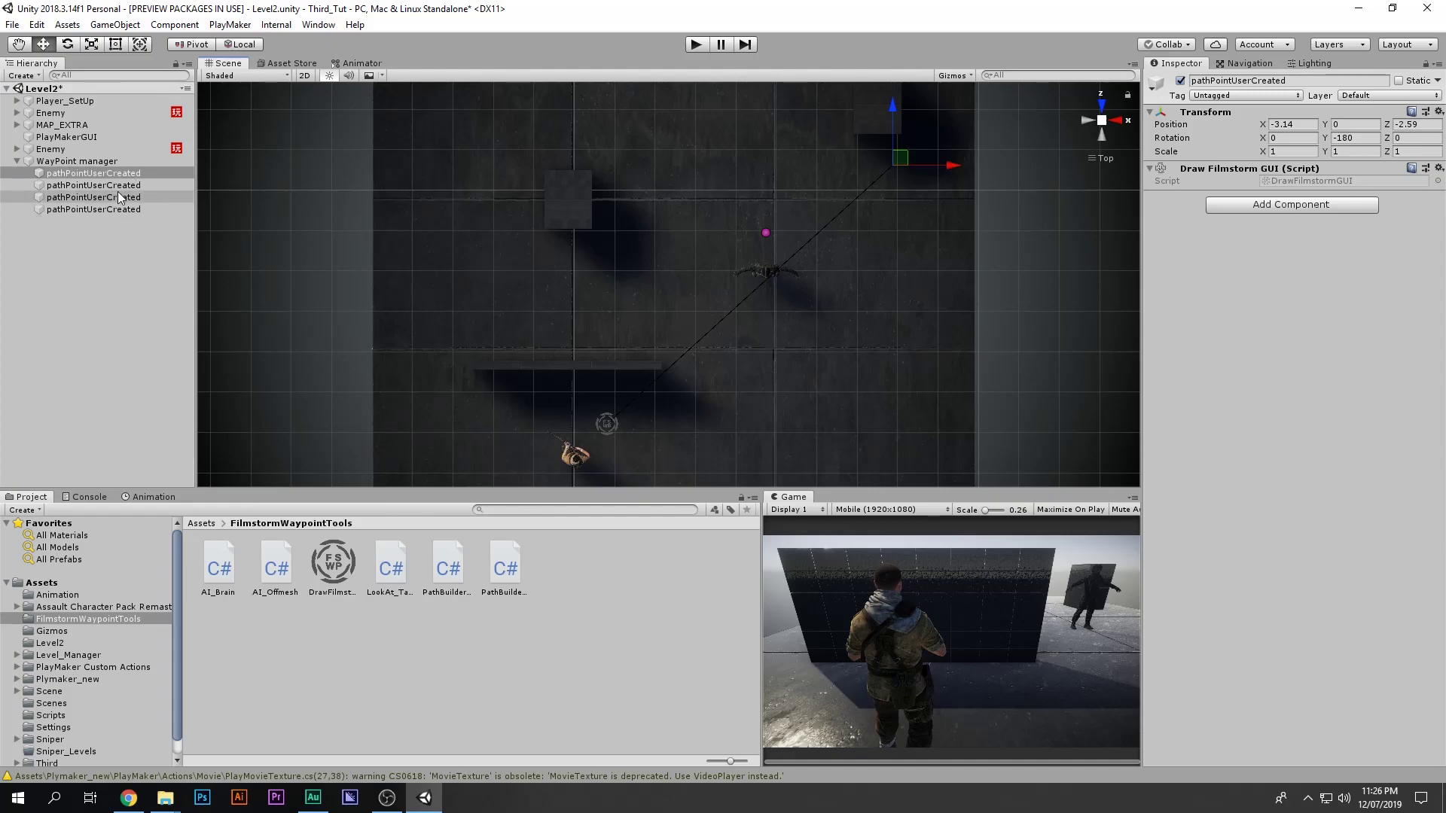
drag(898, 167, 901, 167)
click(94, 186)
drag(615, 423, 664, 403)
- Move the third path point behind the opposite end of the front wall, at about X 6.91, Z 1.71
click(169, 200)
middle_drag(673, 424, 780, 390)
drag(726, 383, 601, 298)
click(140, 198)
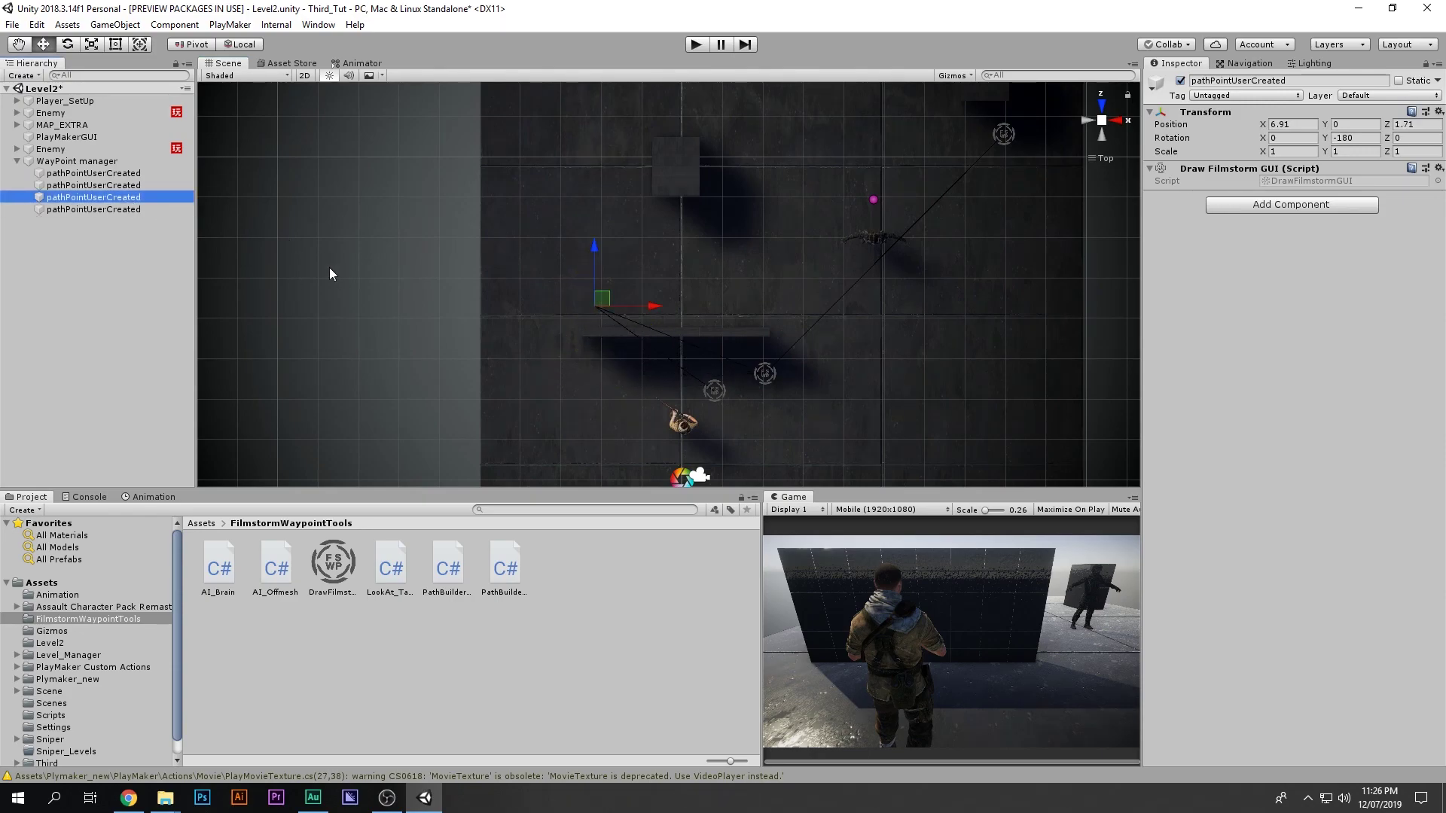
- Move the fourth path point onto the square wall block behind the front wall, at about X 4.95, Z -1.72
click(142, 209)
drag(728, 385, 680, 126)
scroll(667, 179, up, 3)
drag(677, 179, 682, 222)
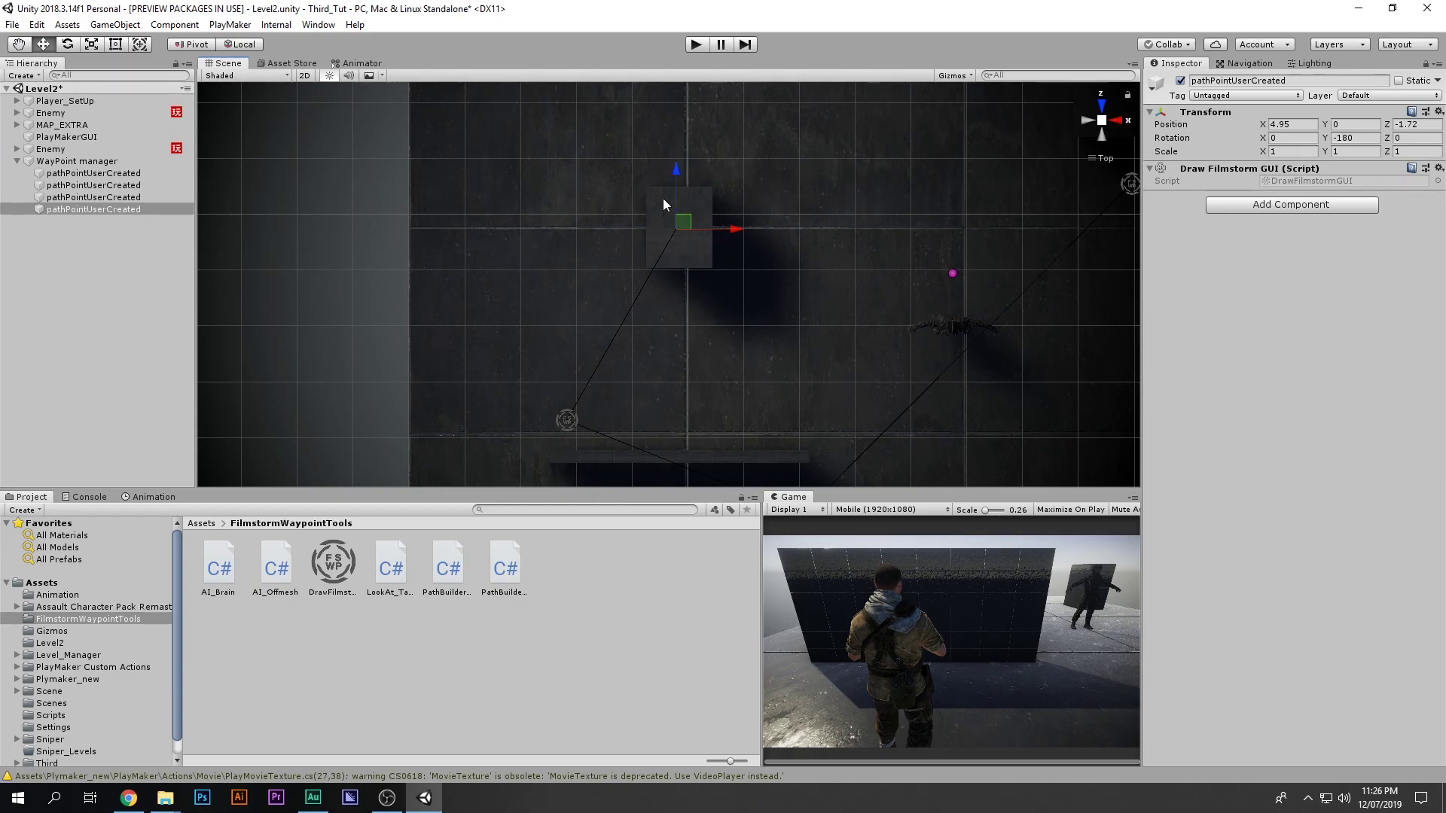
- Move the third path point onto the near end of the front wall, at about X 6.94, Z 2.49
middle_drag(632, 370, 672, 280)
click(98, 207)
click(98, 197)
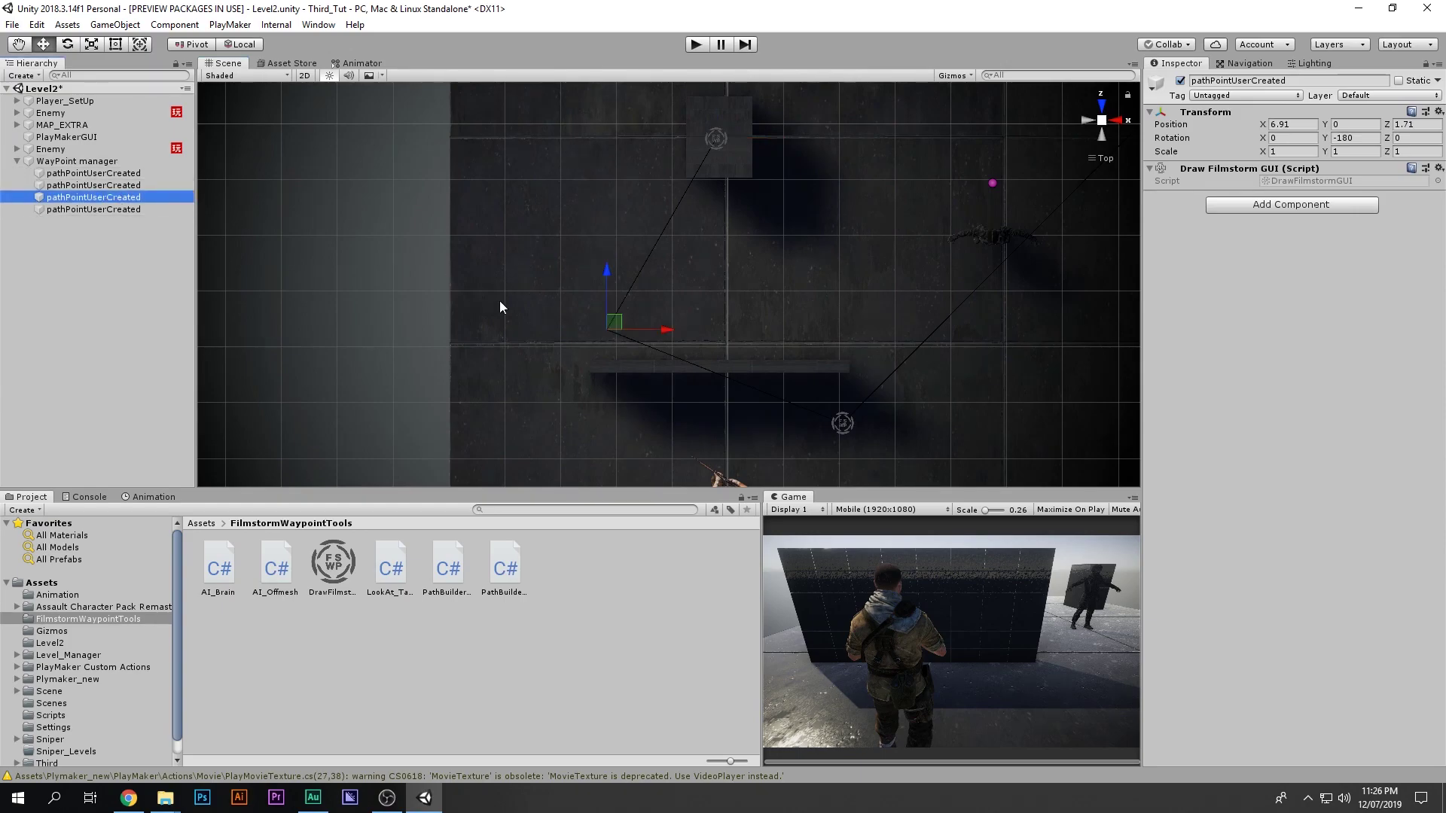
drag(607, 317, 610, 367)
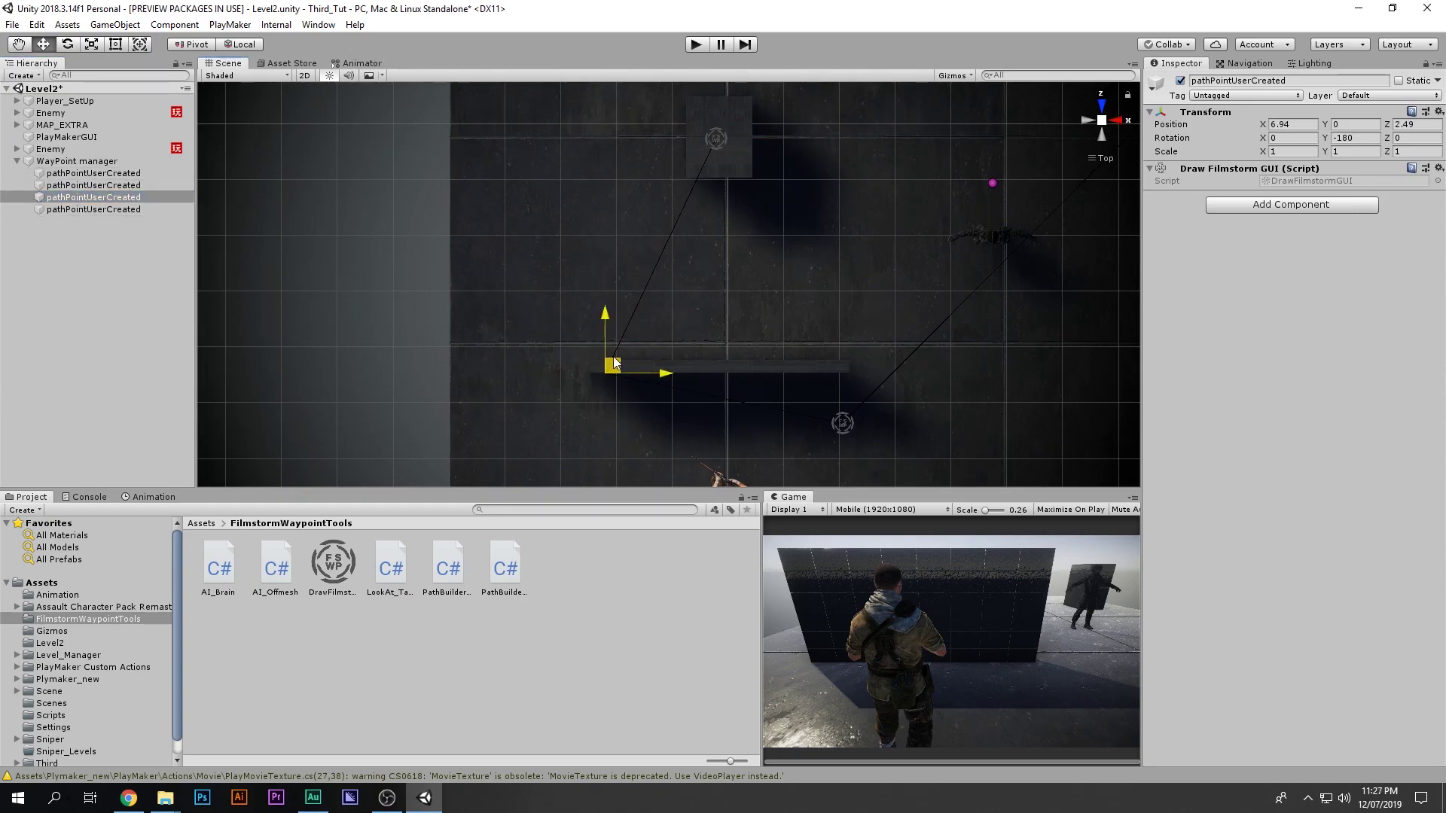
- Move the second path point onto the opposite end of the front wall, at about X 2.95, Z 2.39
click(143, 185)
drag(849, 414, 833, 355)
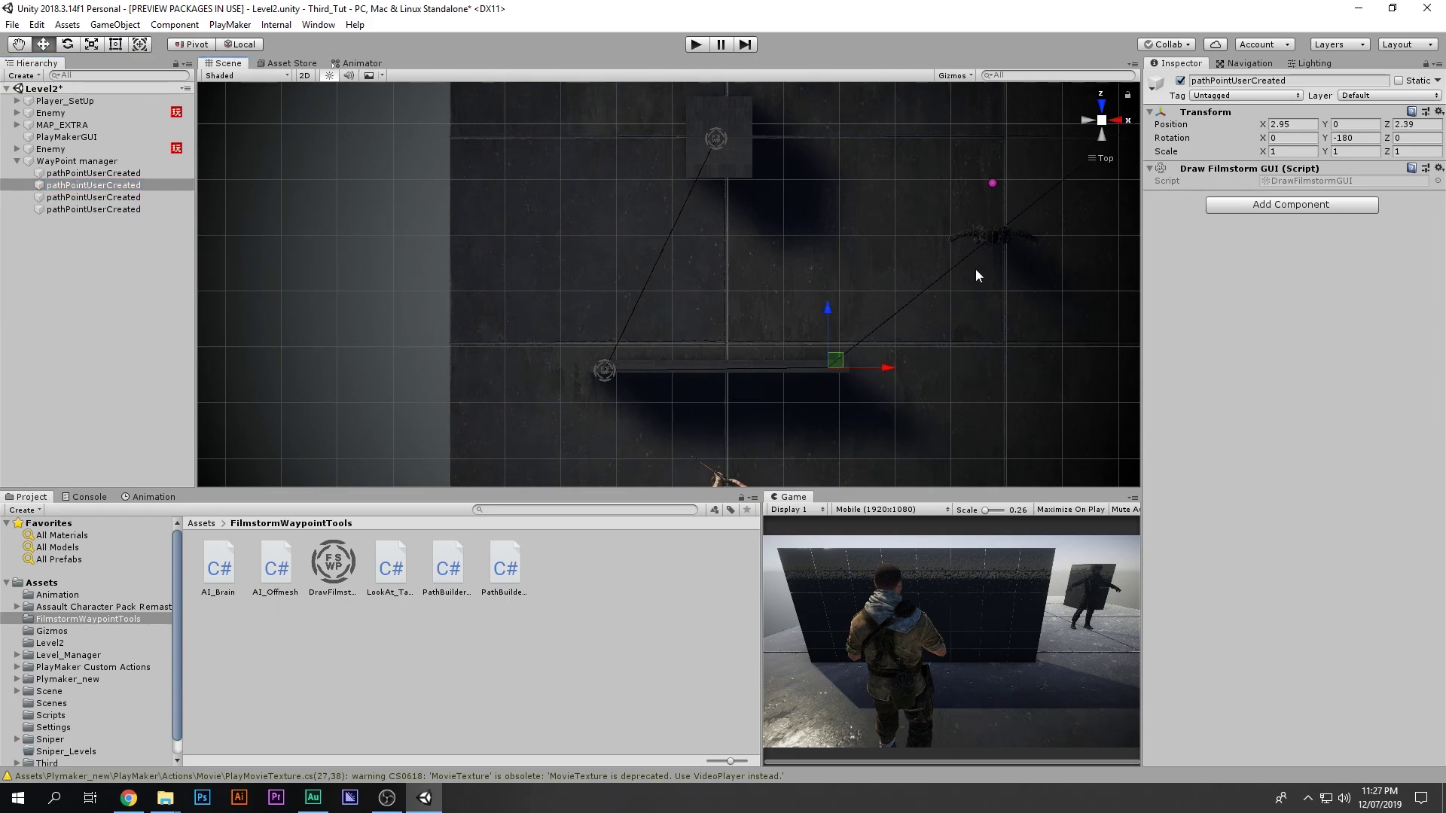
click(818, 369)
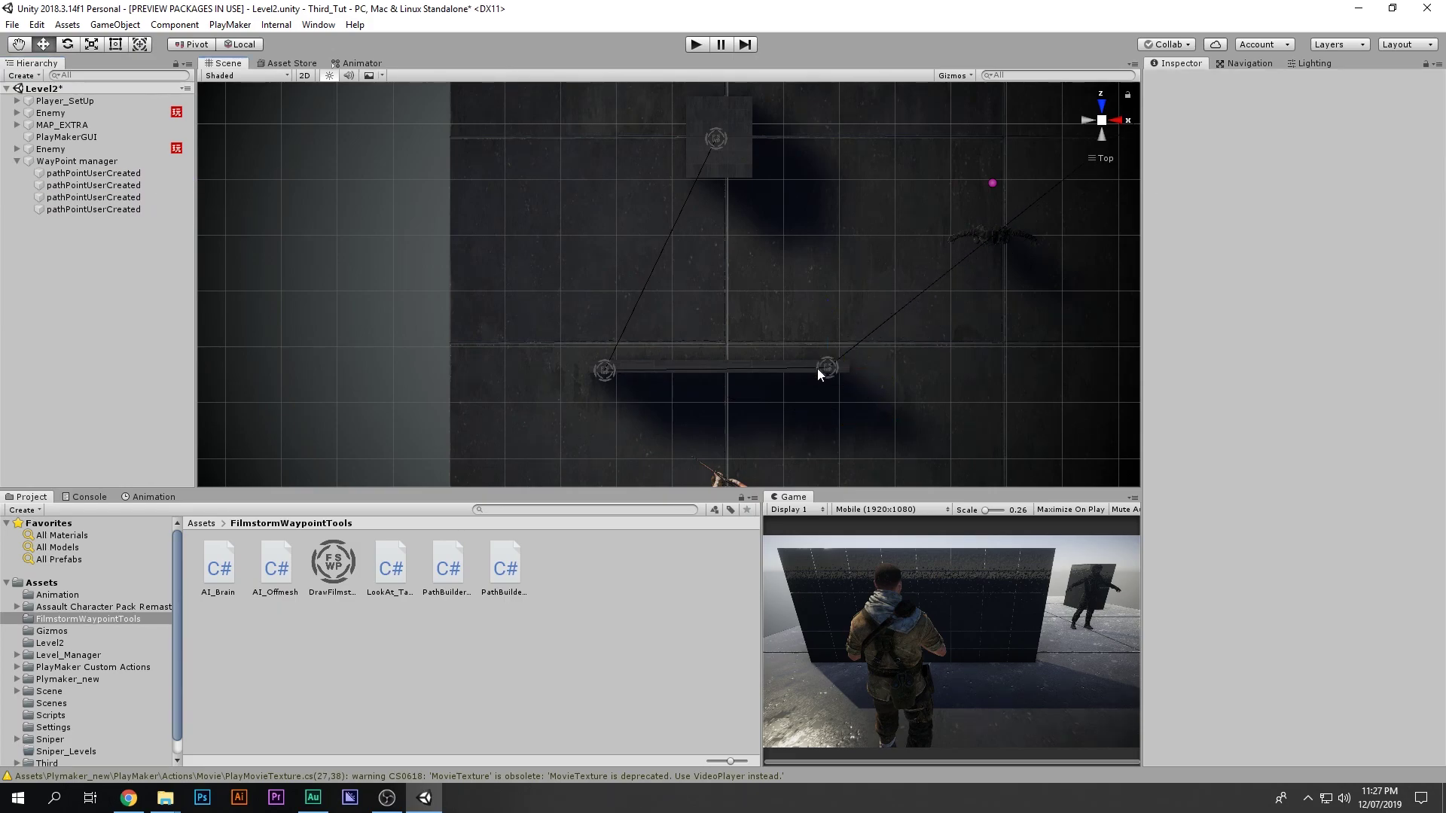
- Move the first path point onto the far square wall block, at about X -2.76, Z -3.89
double_click(143, 174)
drag(718, 258, 696, 192)
scroll(523, 309, down, 5)
middle_drag(450, 343, 616, 273)
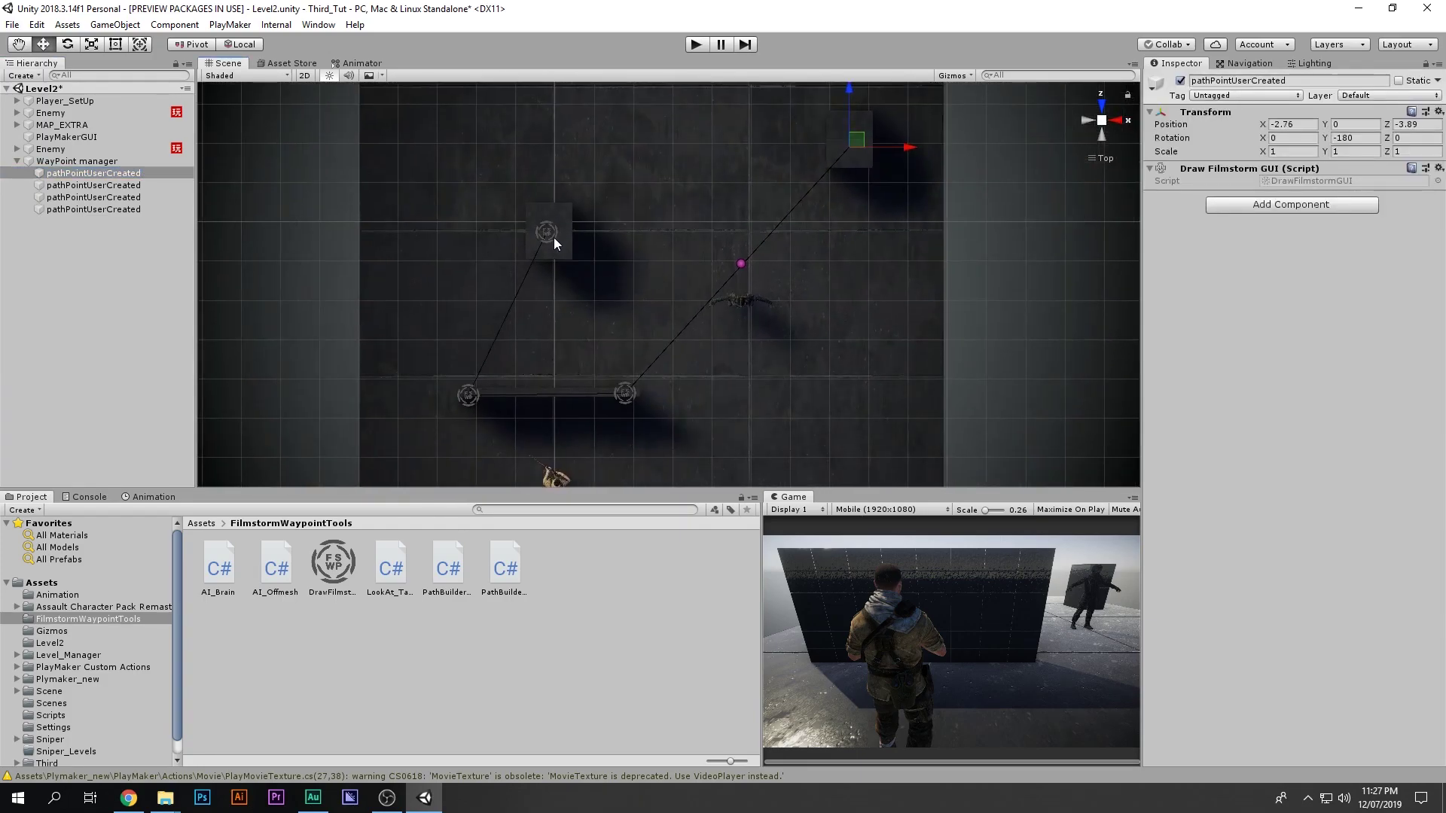
scroll(489, 373, down, 1)
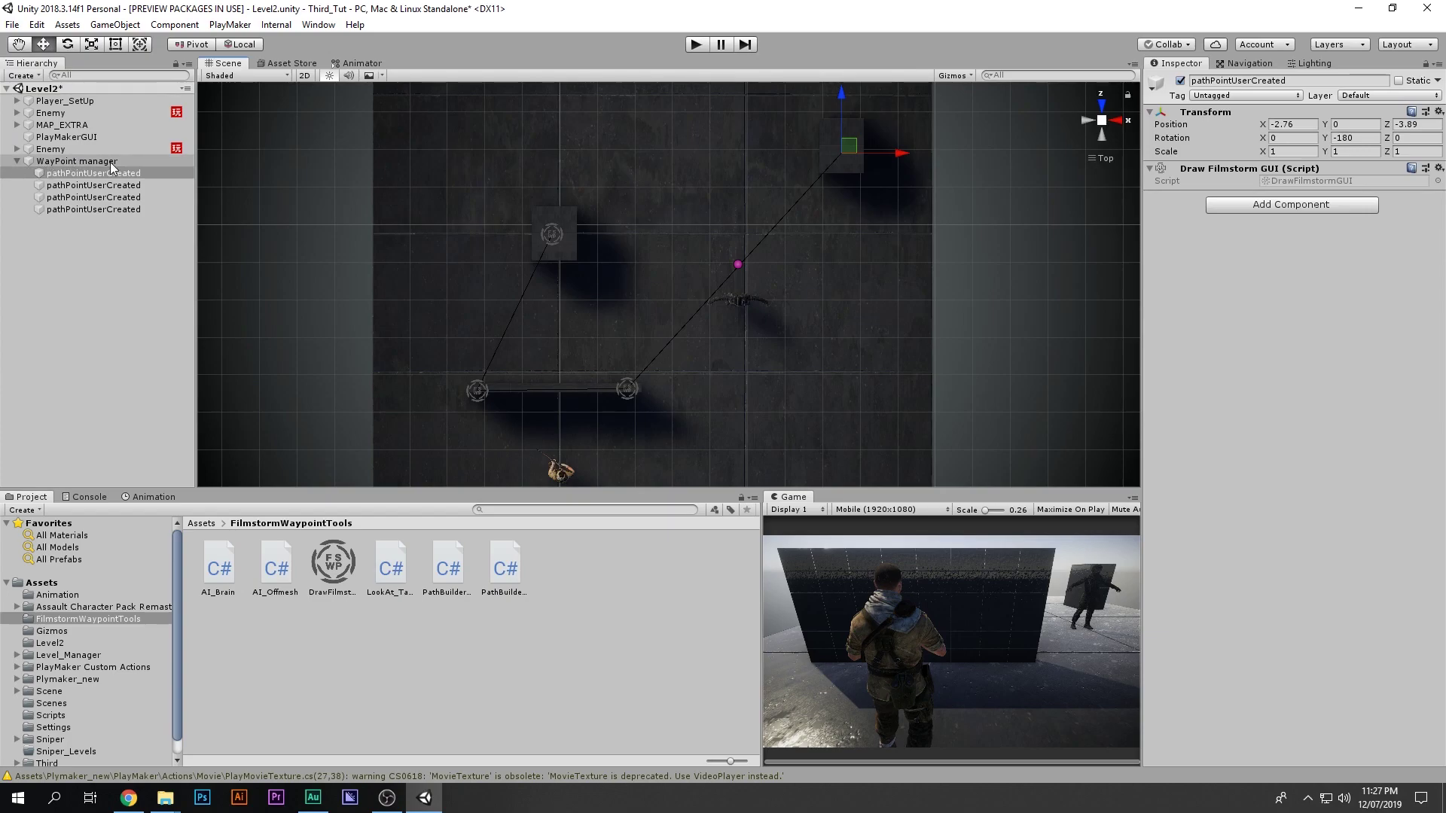
- Inspect the WayPoint manager's Path Points list and locate the path point behind each element
click(76, 161)
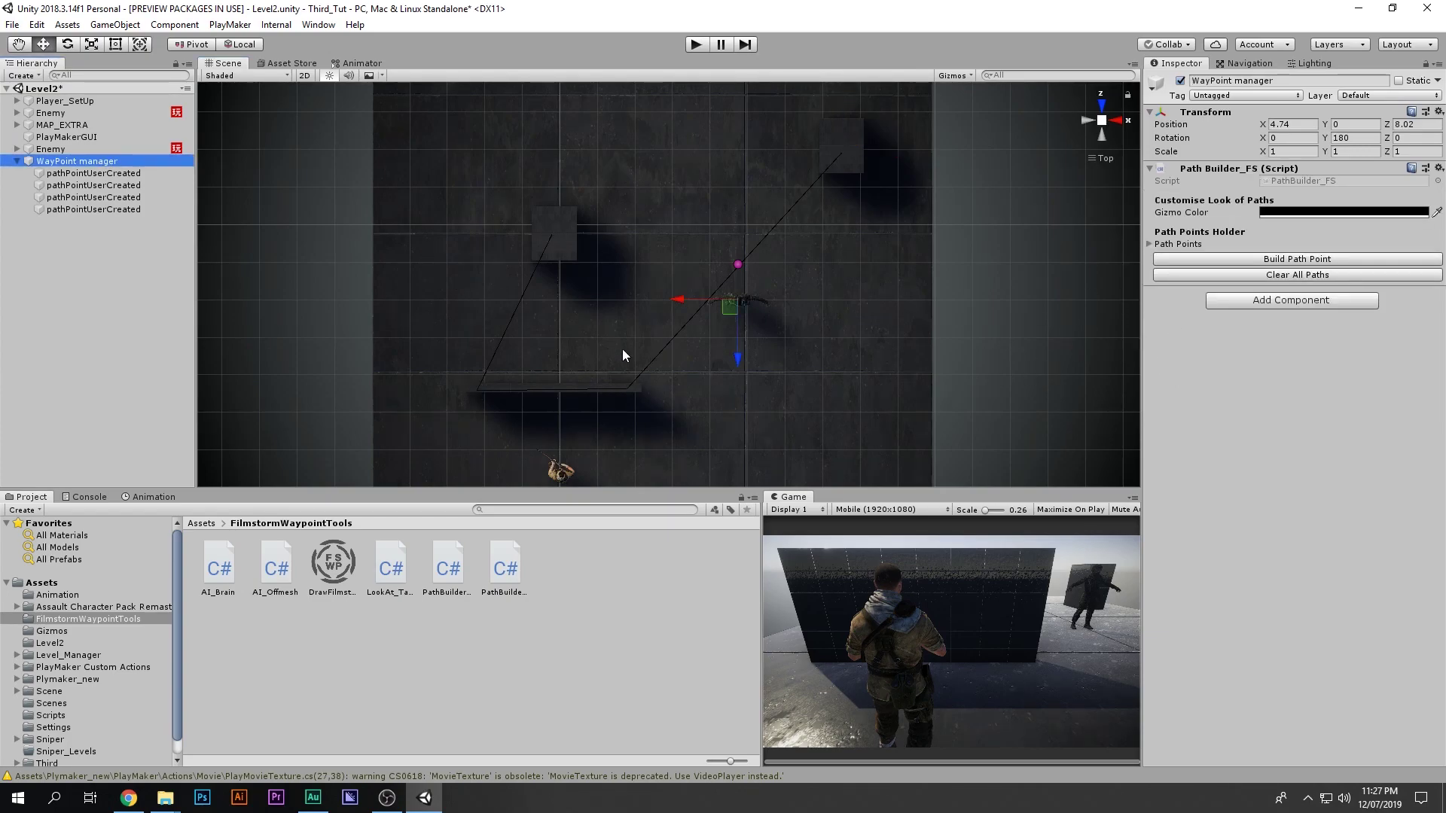
click(1150, 244)
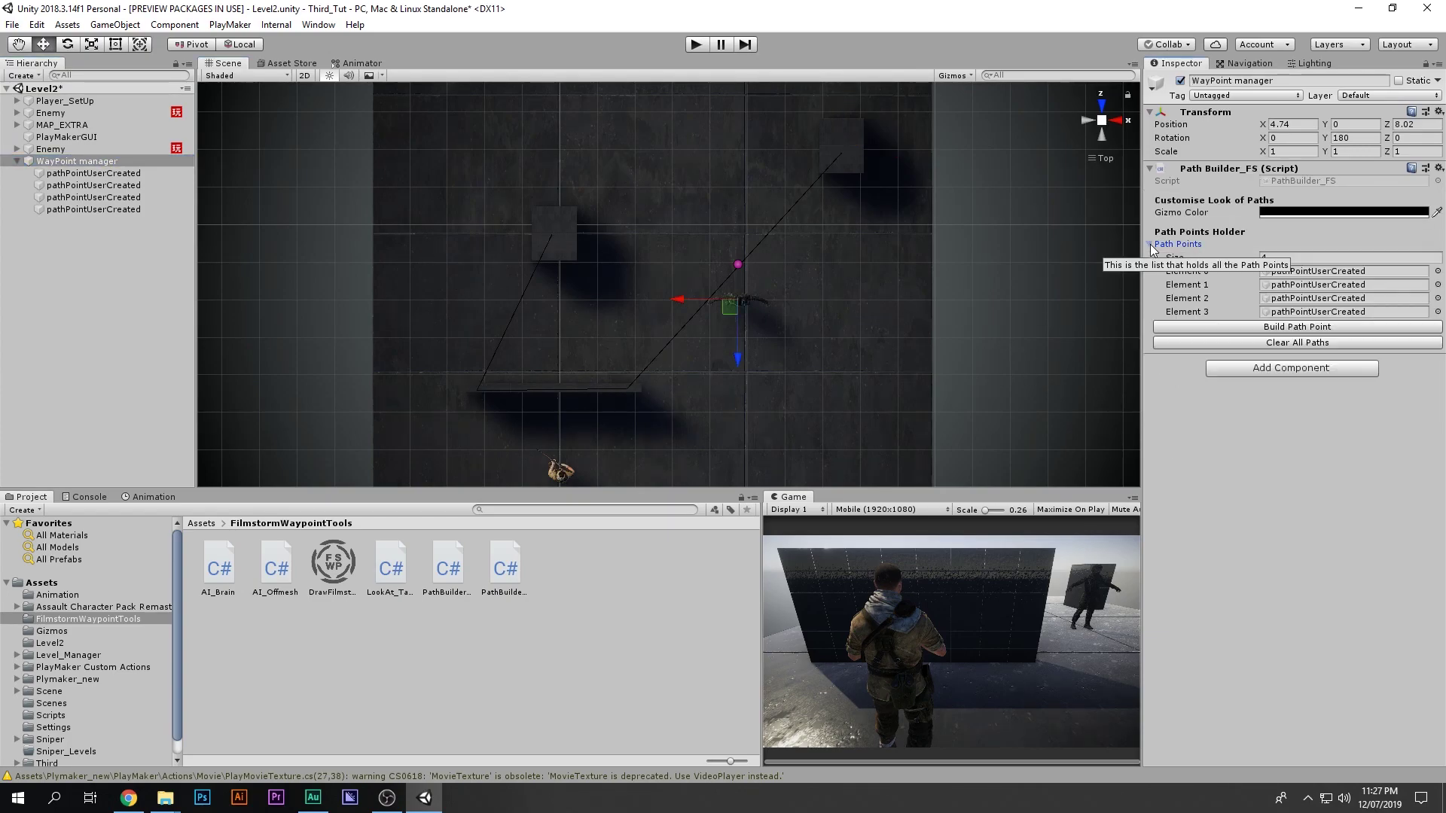
click(1293, 272)
click(1296, 285)
click(1297, 298)
click(1295, 311)
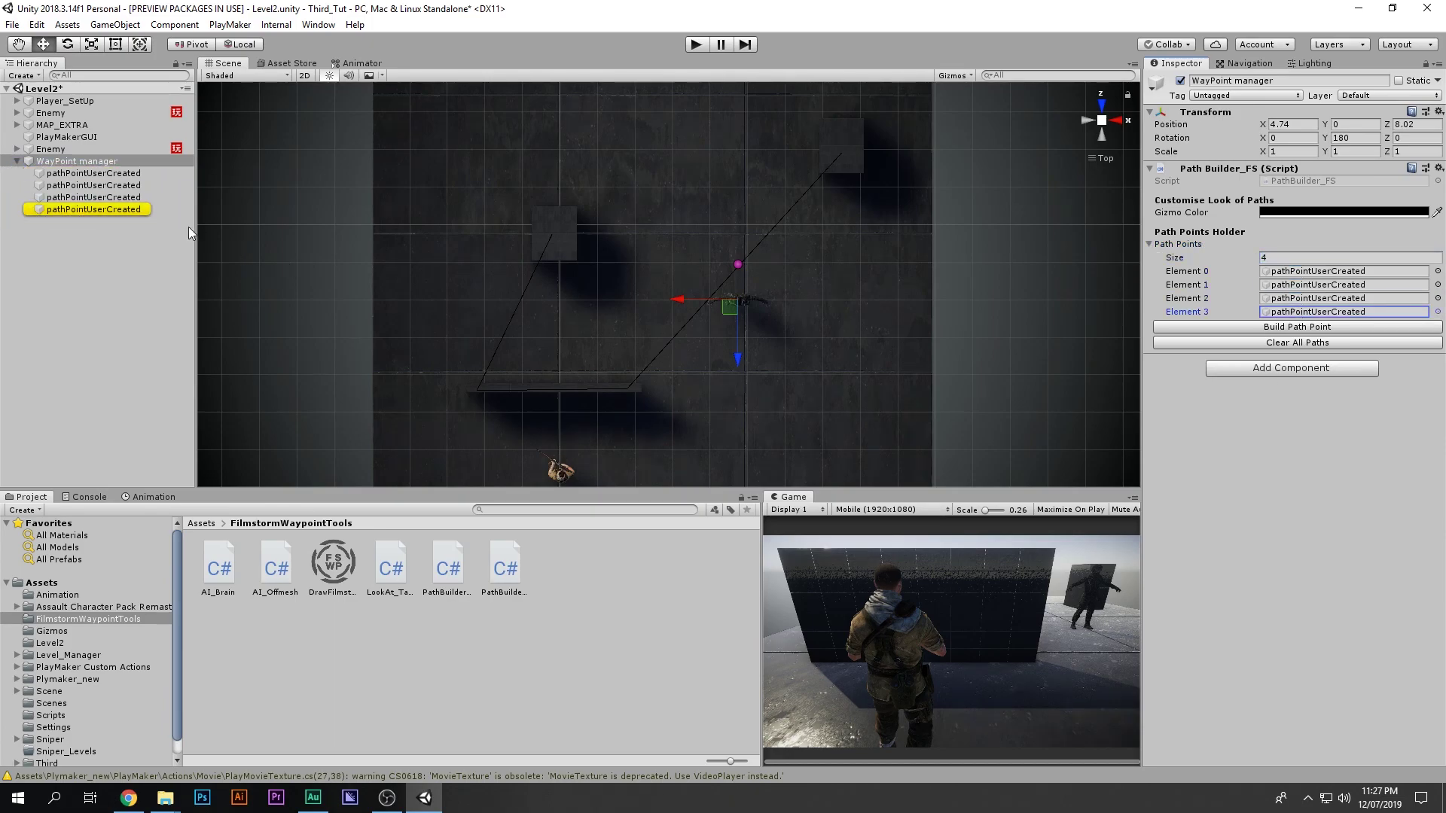
click(164, 185)
click(111, 162)
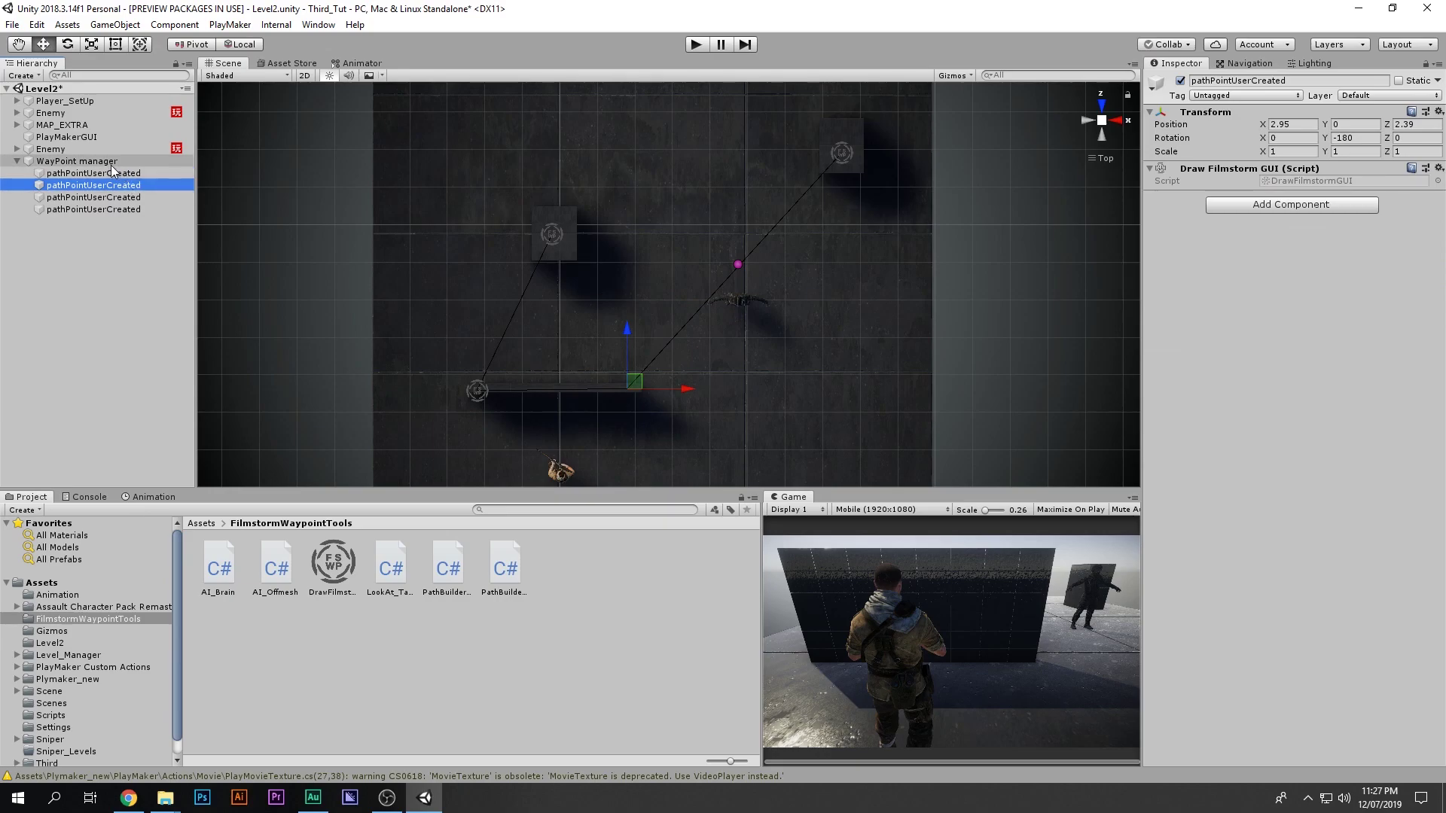
- Assign the WayPoint manager object as the Waypoint Manager of the second Enemy's AI_Brain script
click(17, 161)
click(53, 149)
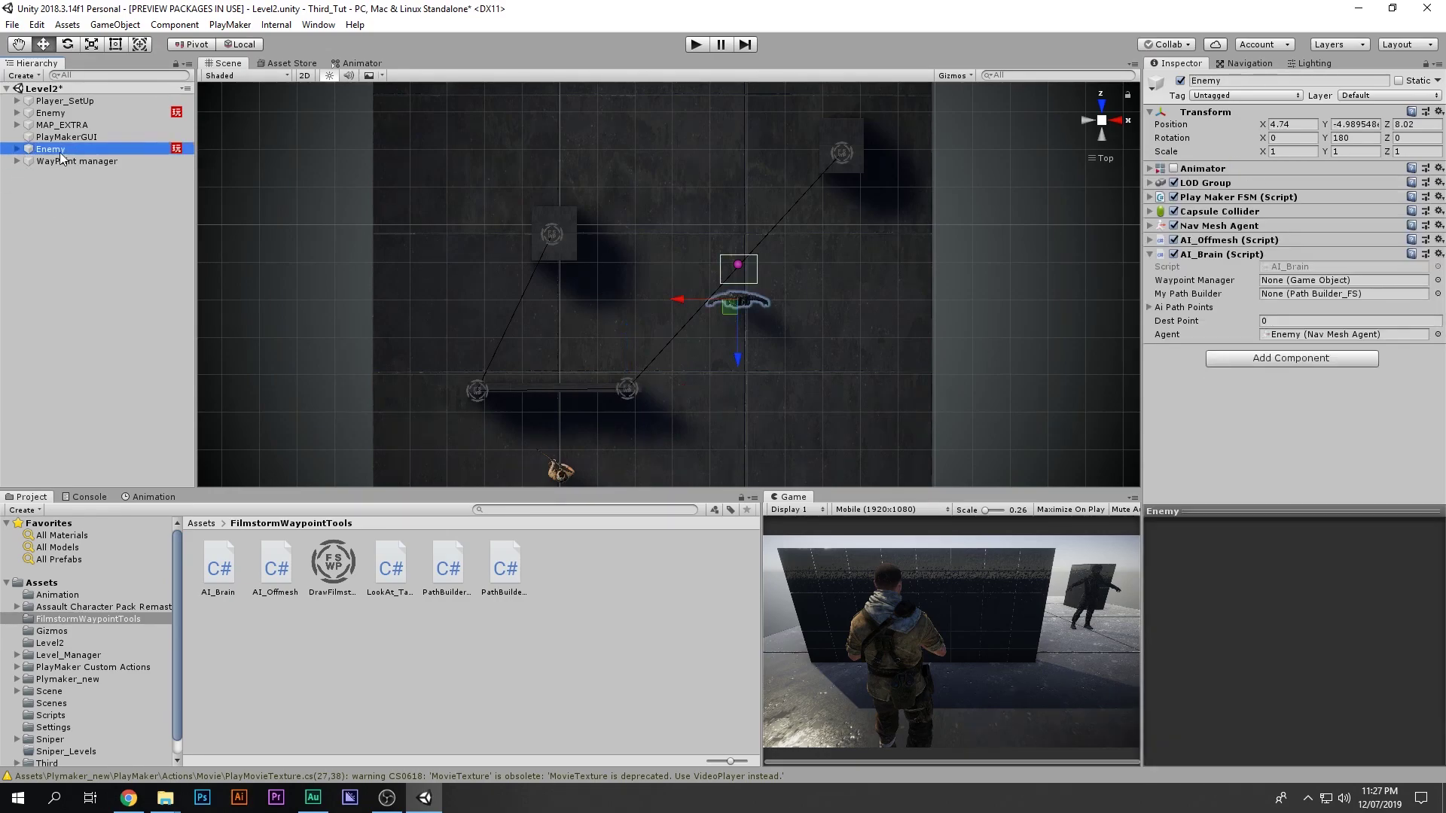
drag(49, 159, 1286, 280)
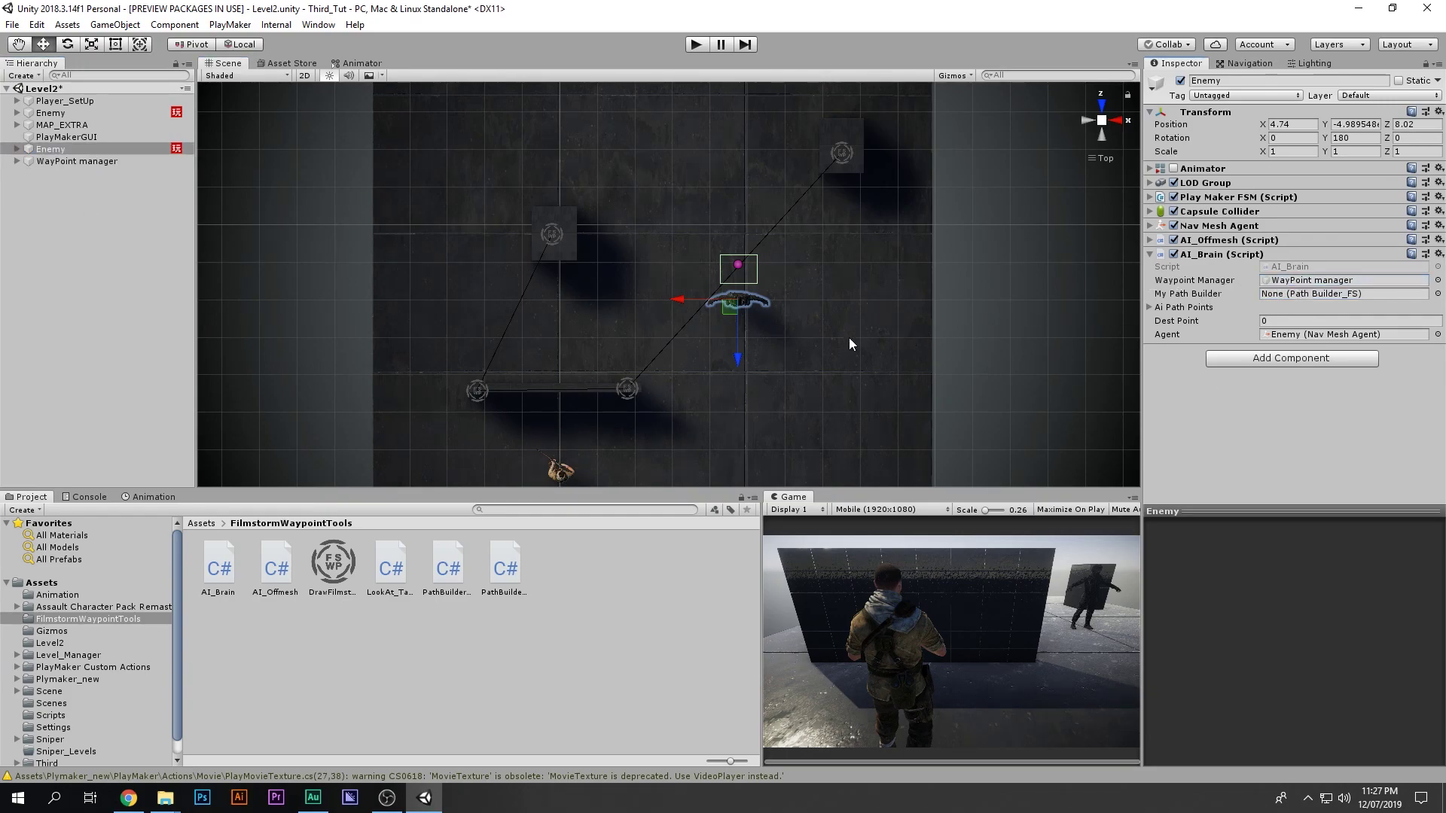
- Show the baked navmesh over the level and start the game to test the enemy's patrol
click(1251, 64)
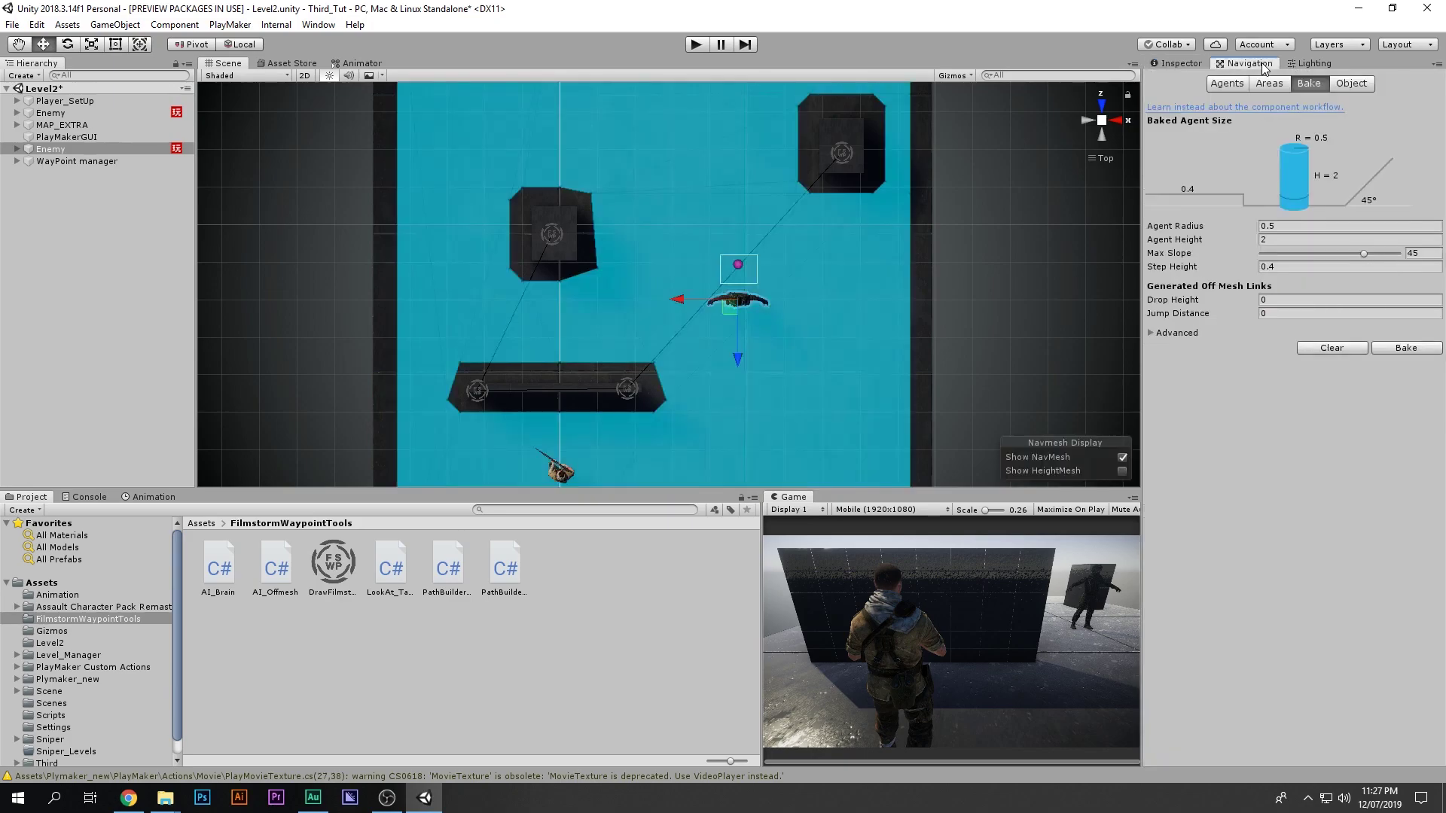
scroll(821, 260, down, 5)
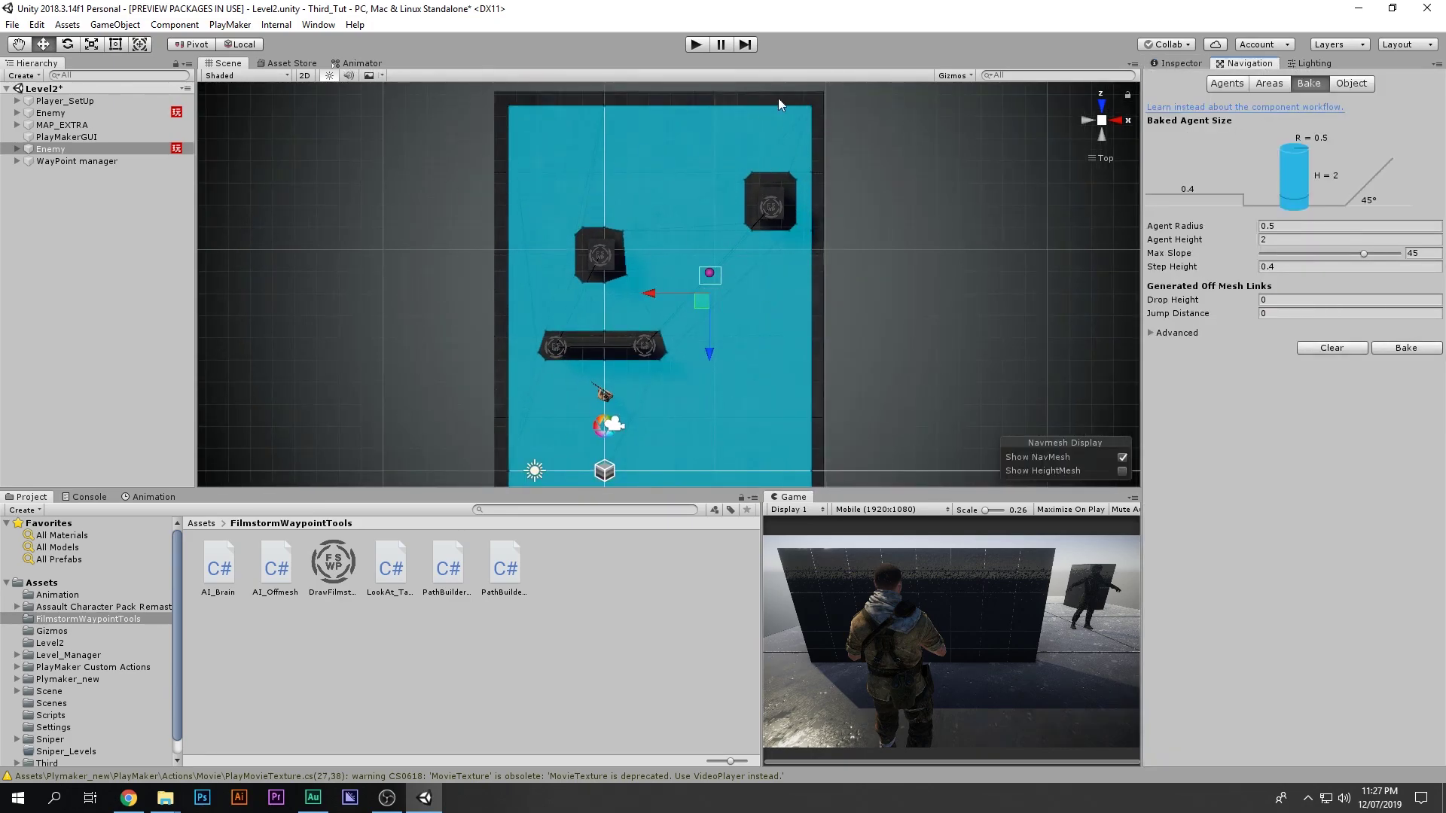
click(699, 47)
key(alt+Tab)
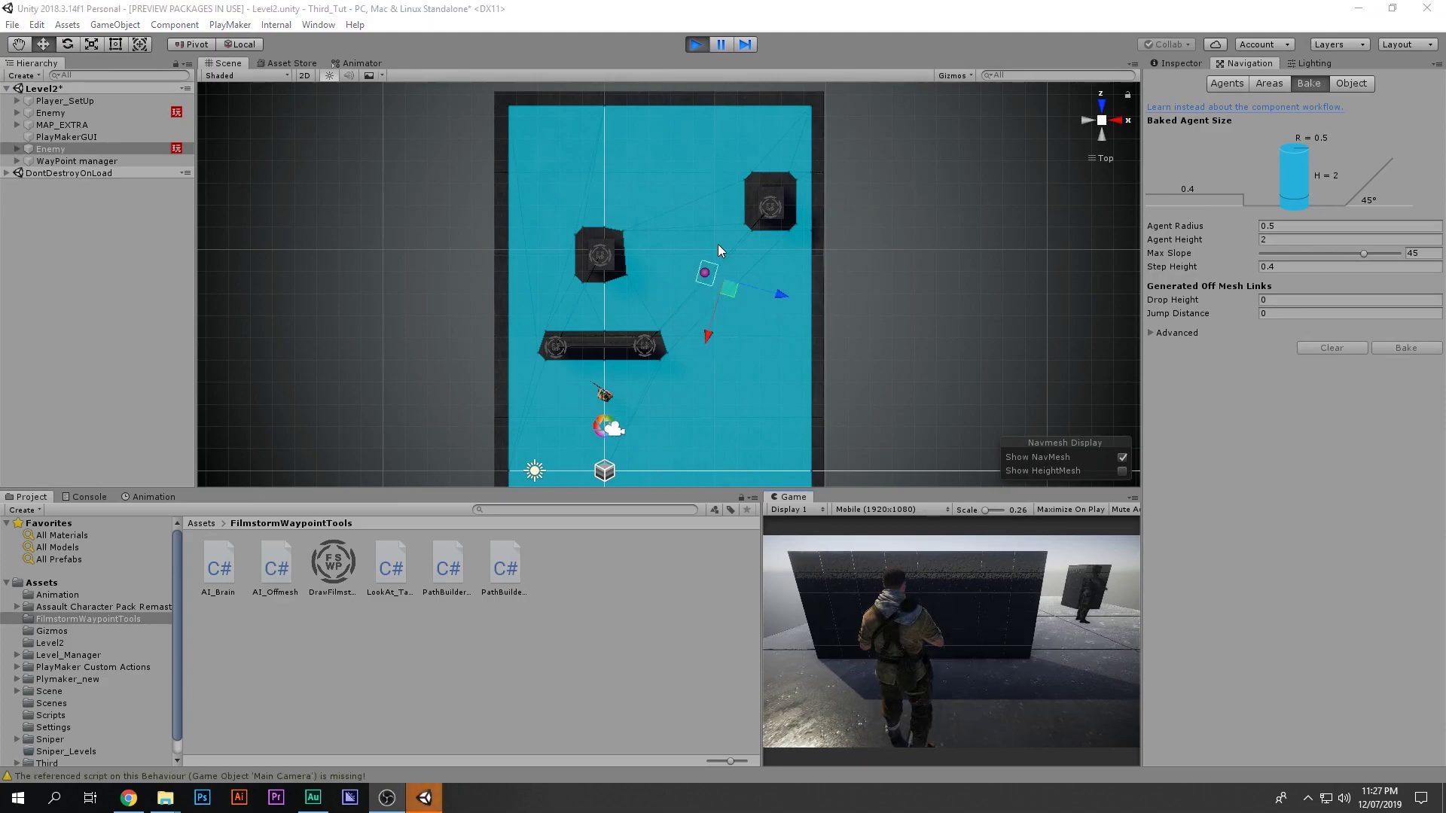
- Follow the enemy's patrol around the wall and blocks from above, and stop the game
scroll(762, 314, up, 5)
middle_drag(802, 288, 984, 140)
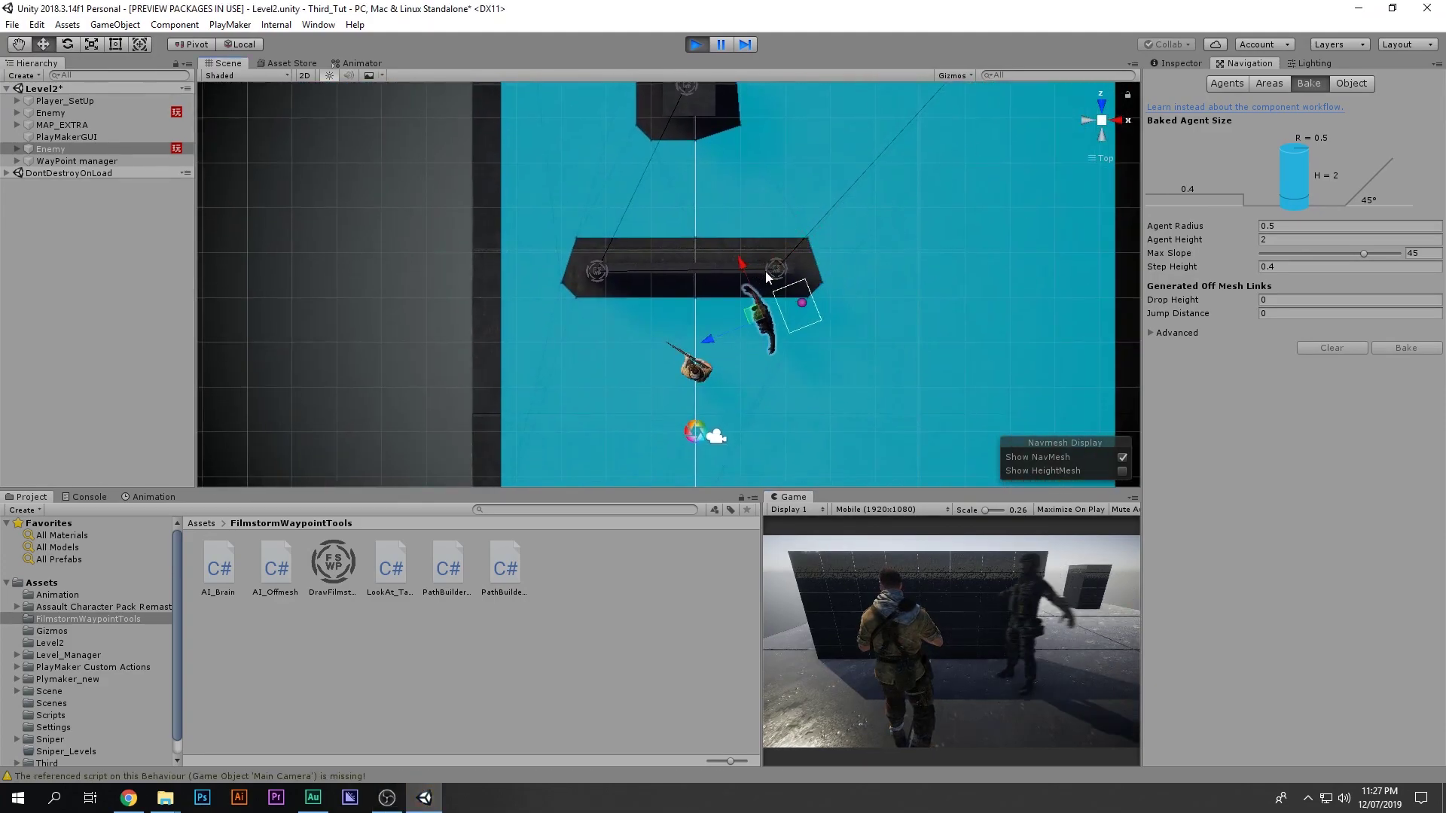
middle_drag(574, 200, 495, 382)
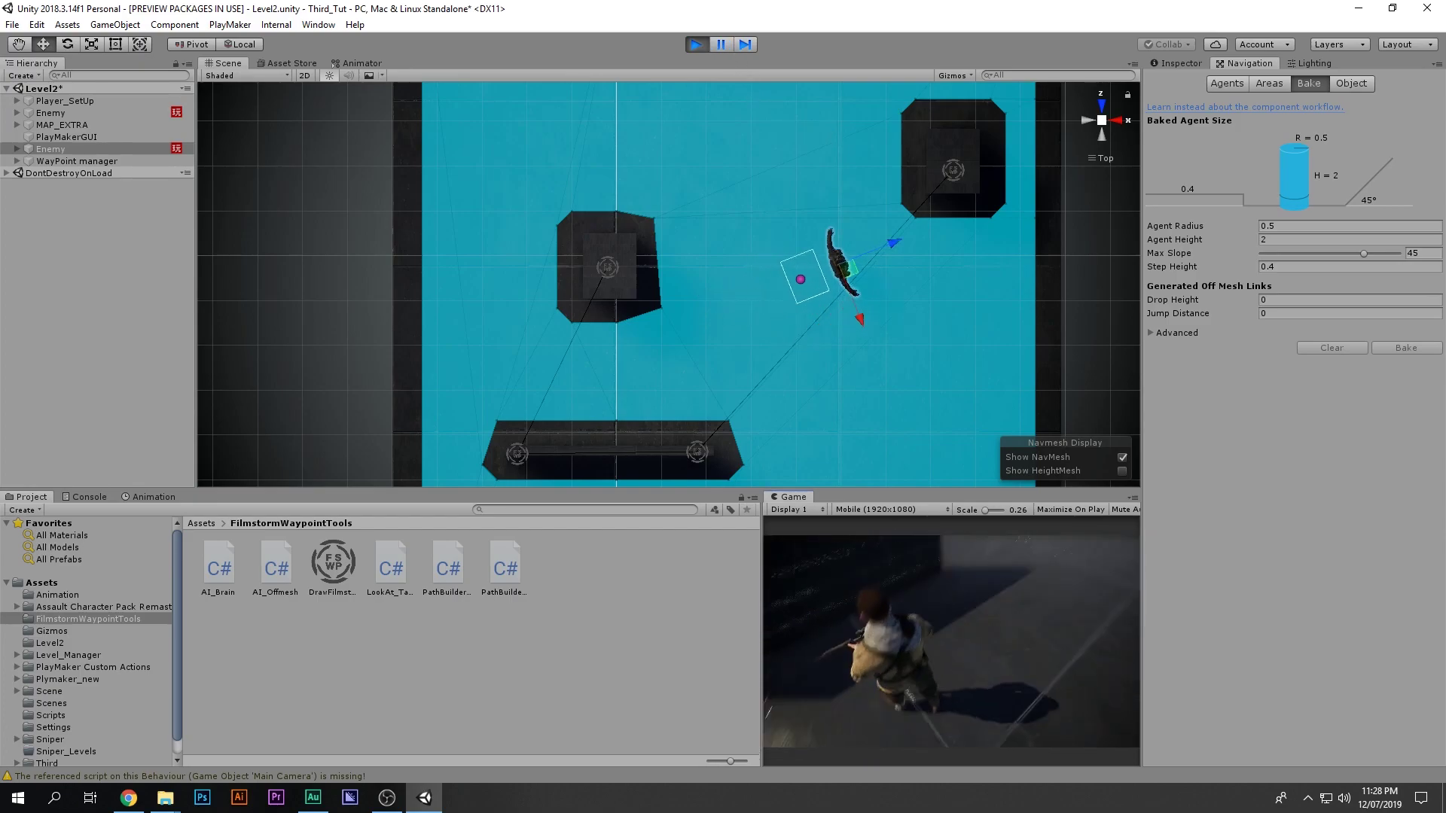
middle_drag(962, 384, 1049, 245)
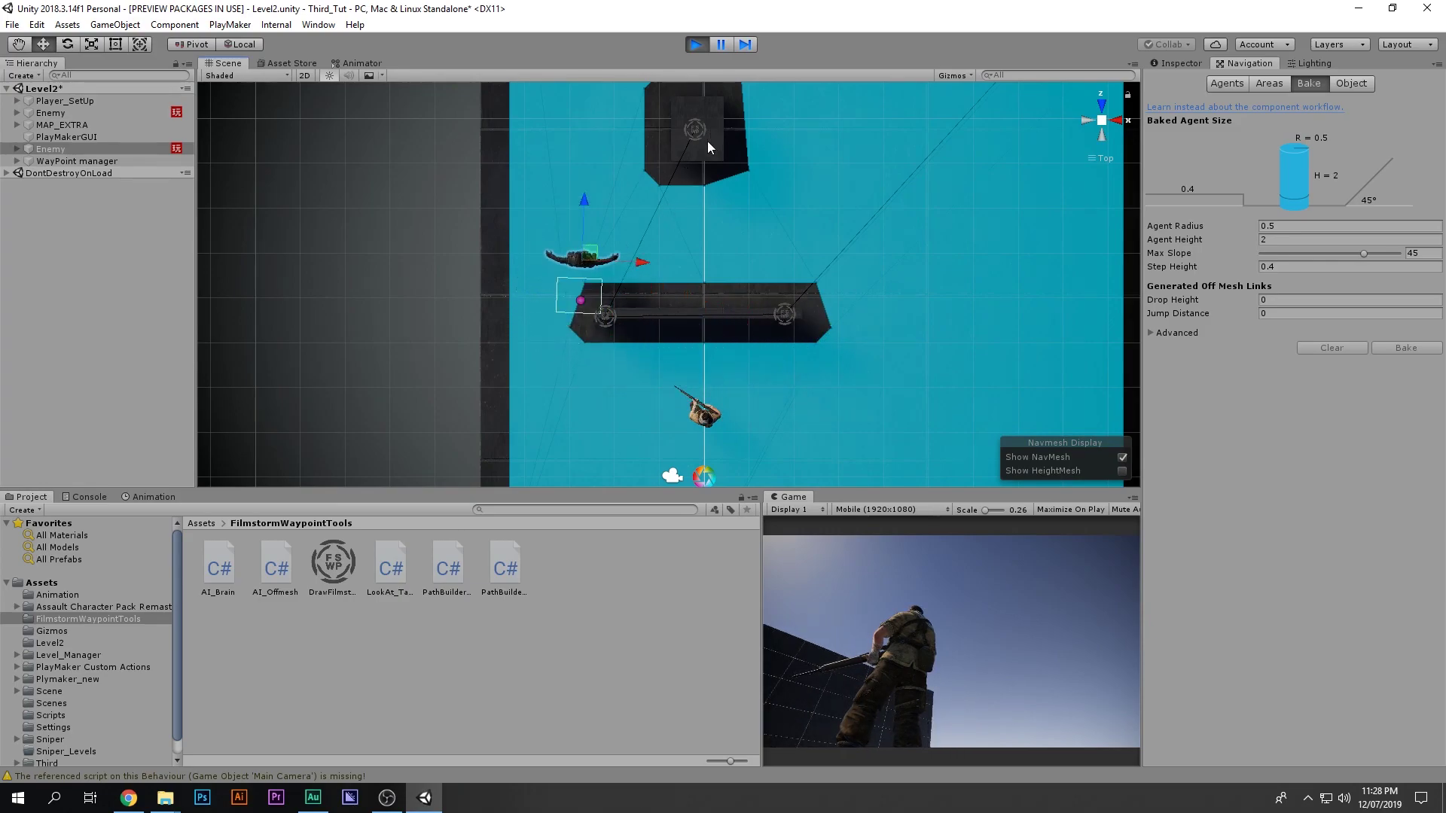
middle_drag(821, 183, 705, 270)
key(ctrl+p)
scroll(705, 270, up, 11)
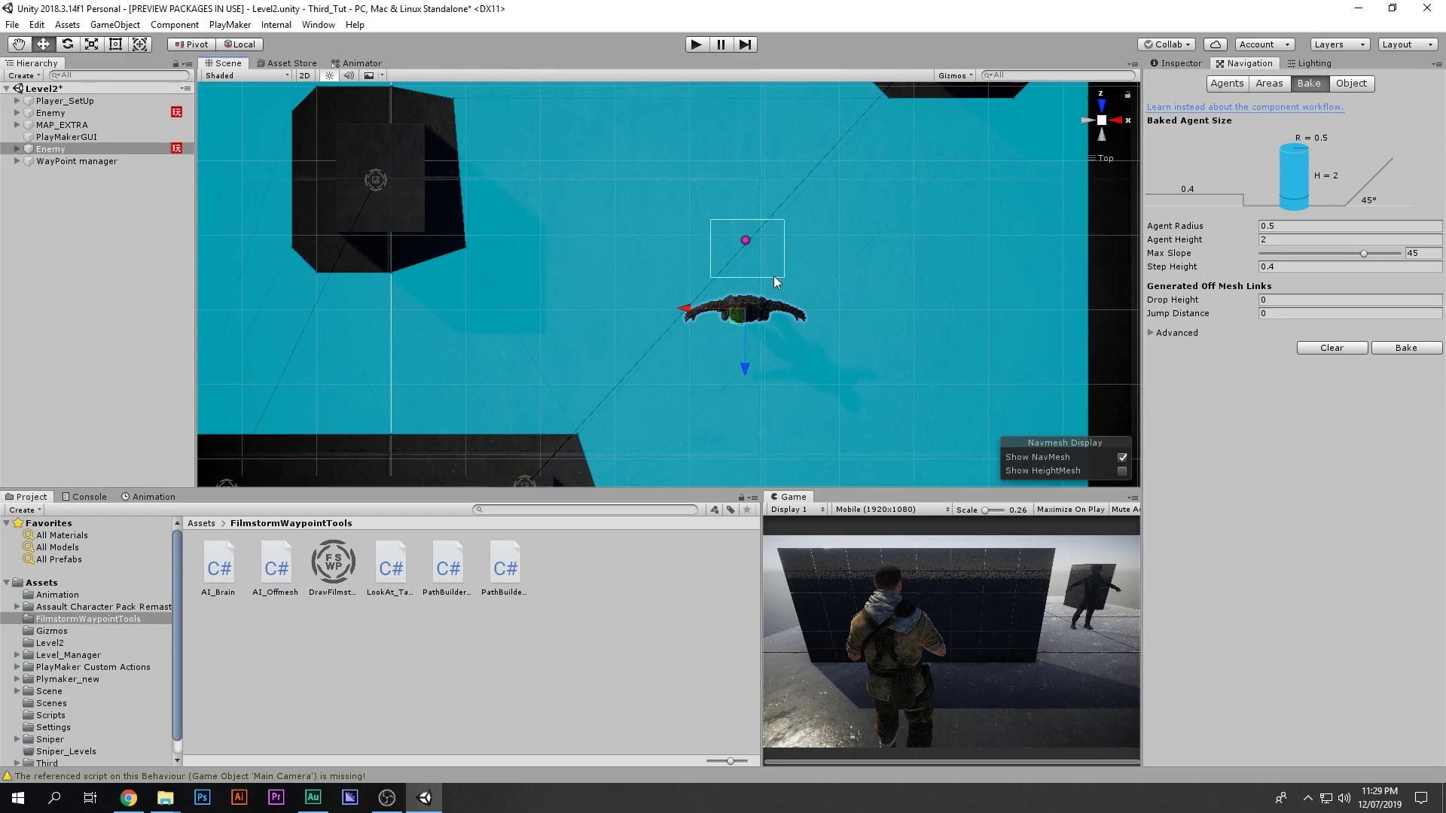
- Check the Enemy's components and examine the Aim 1 and MIL2 death models in the Animation folder
click(1173, 60)
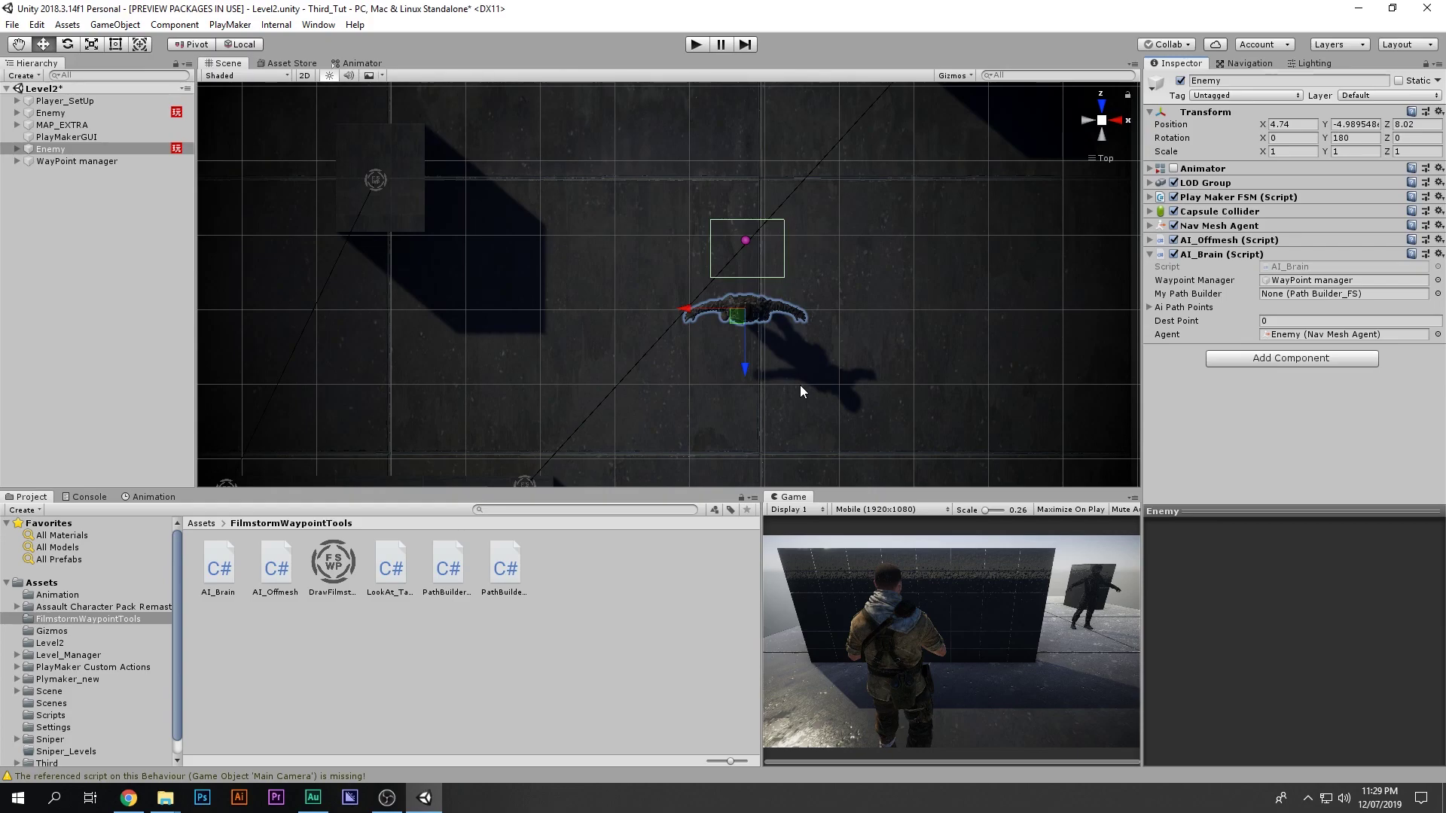
click(60, 595)
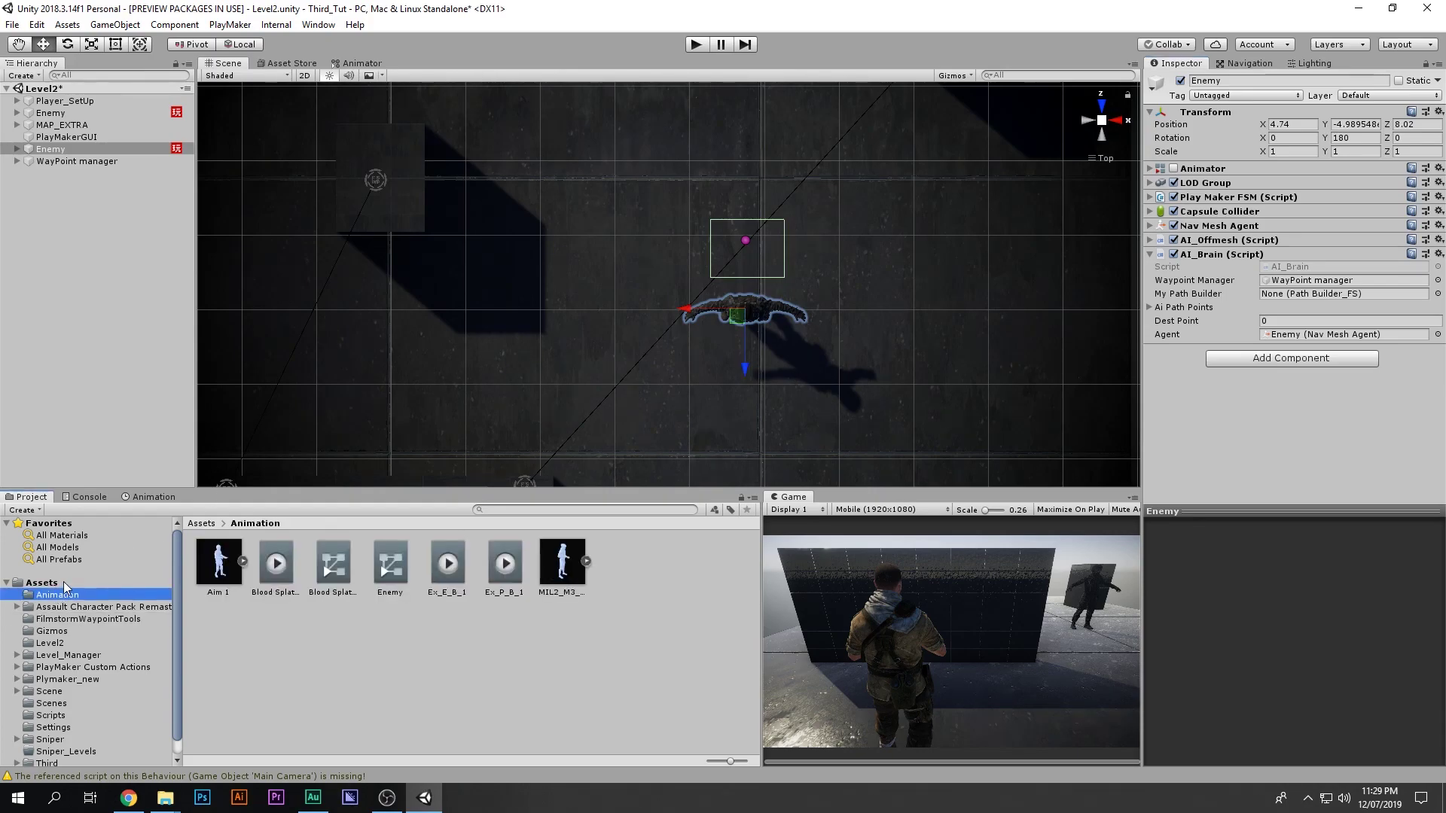
click(224, 572)
click(561, 564)
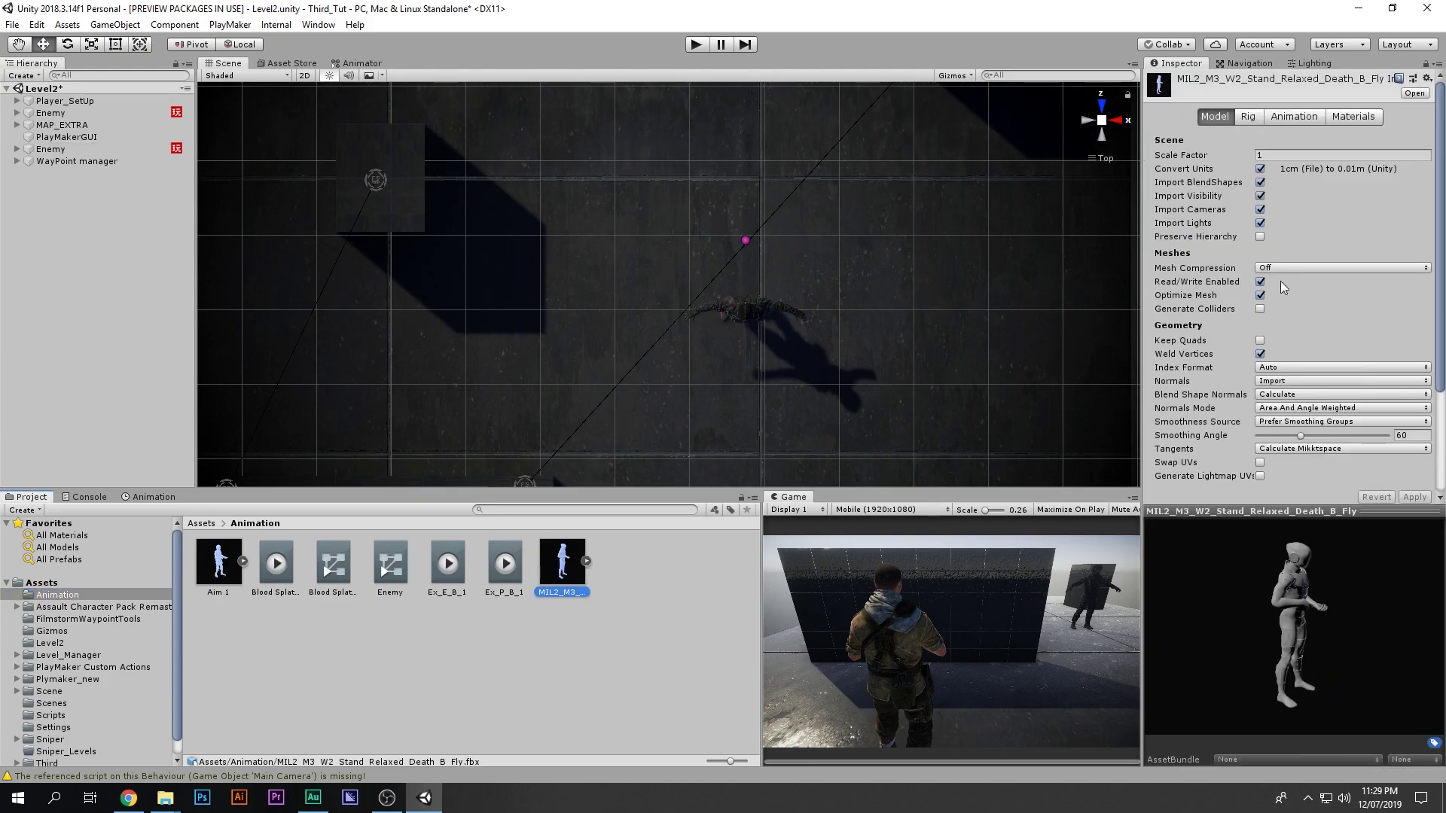
- Search the project assets for "walk" and preview the animation of the Walk model
click(617, 509)
text(walk)
click(332, 563)
click(1294, 116)
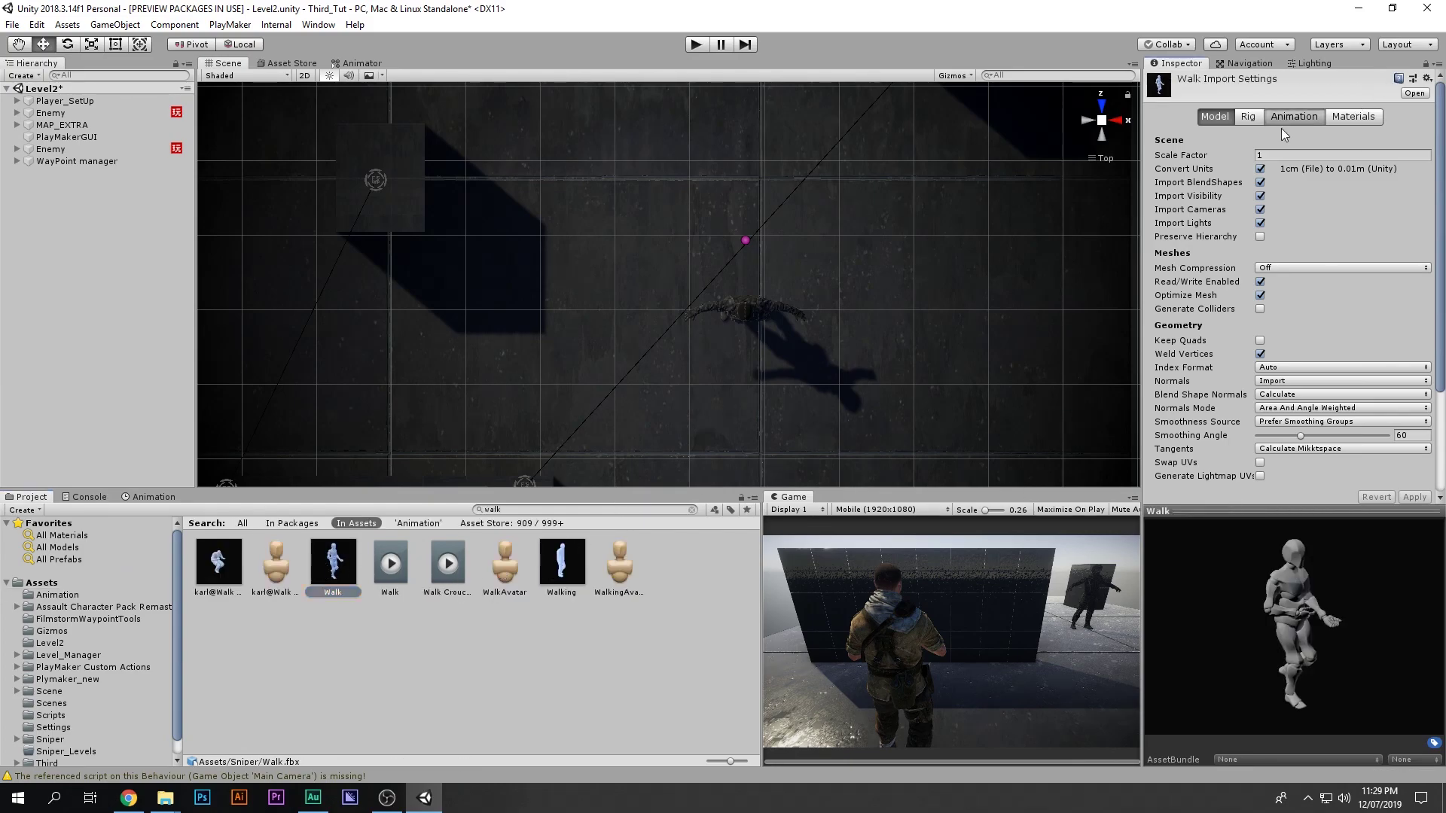
click(1159, 528)
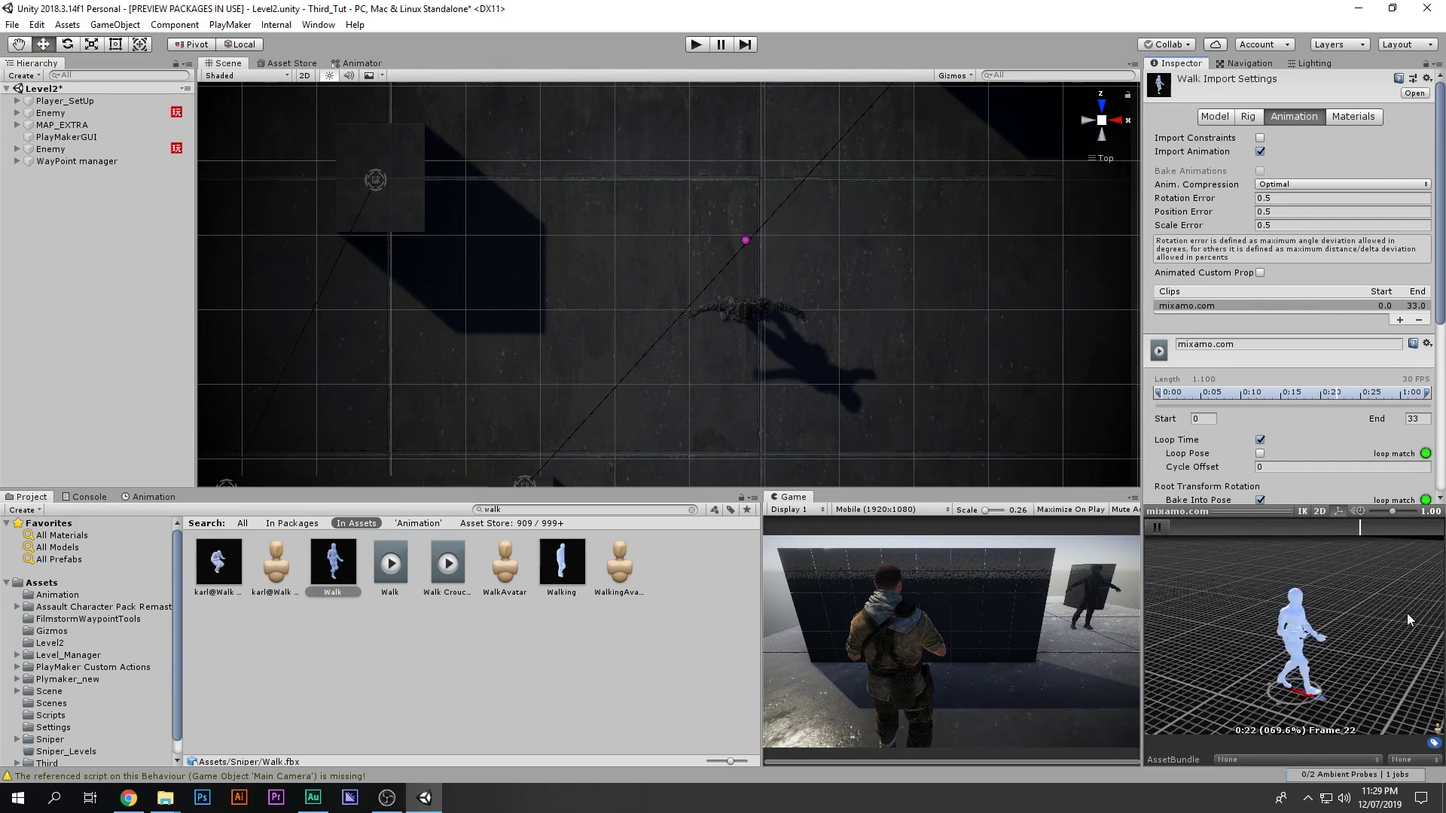
- Review the Walk model's rig and its clip's loop and root transform settings
click(1251, 117)
click(1290, 117)
scroll(1305, 352, down, 5)
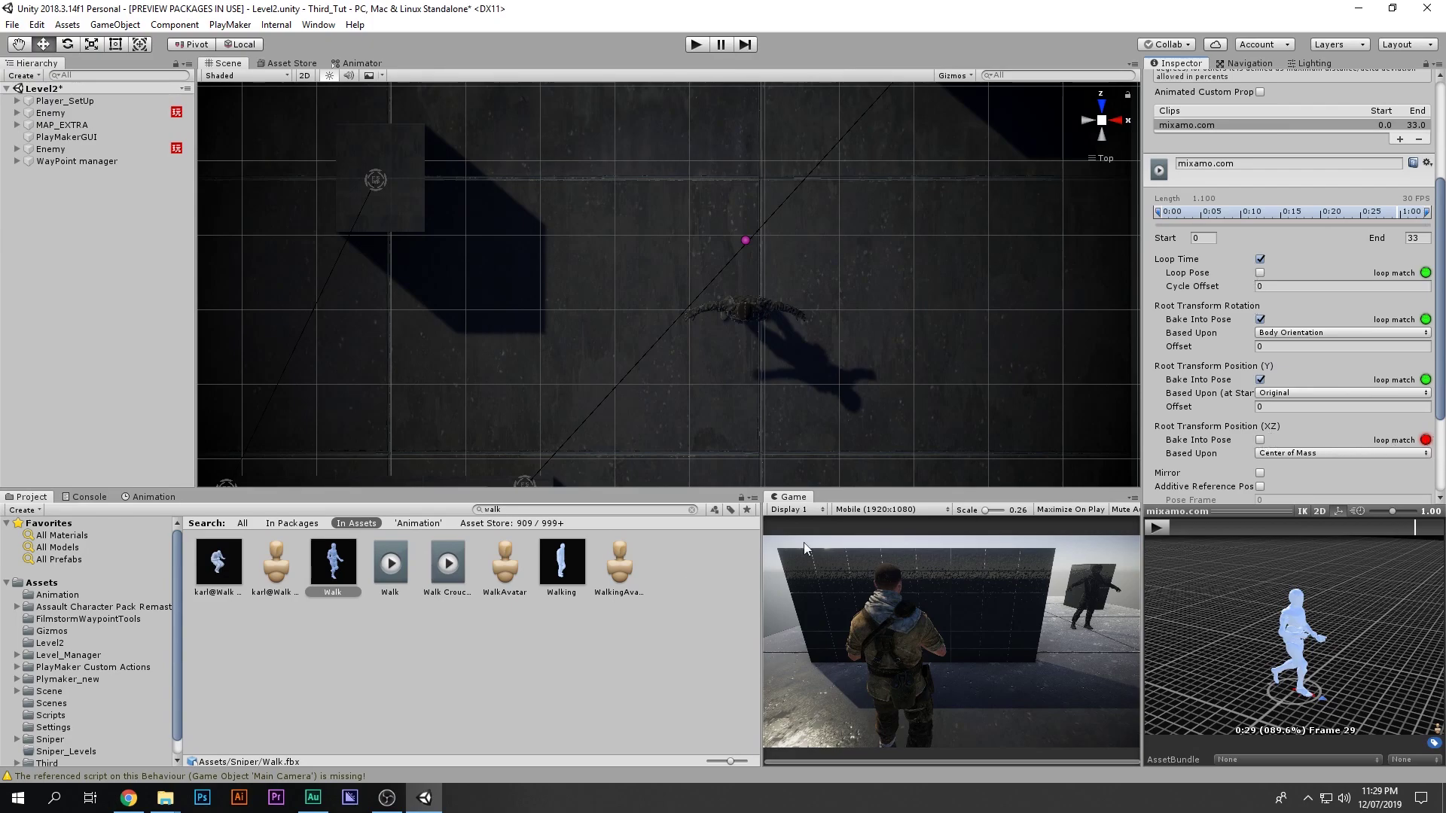
click(555, 557)
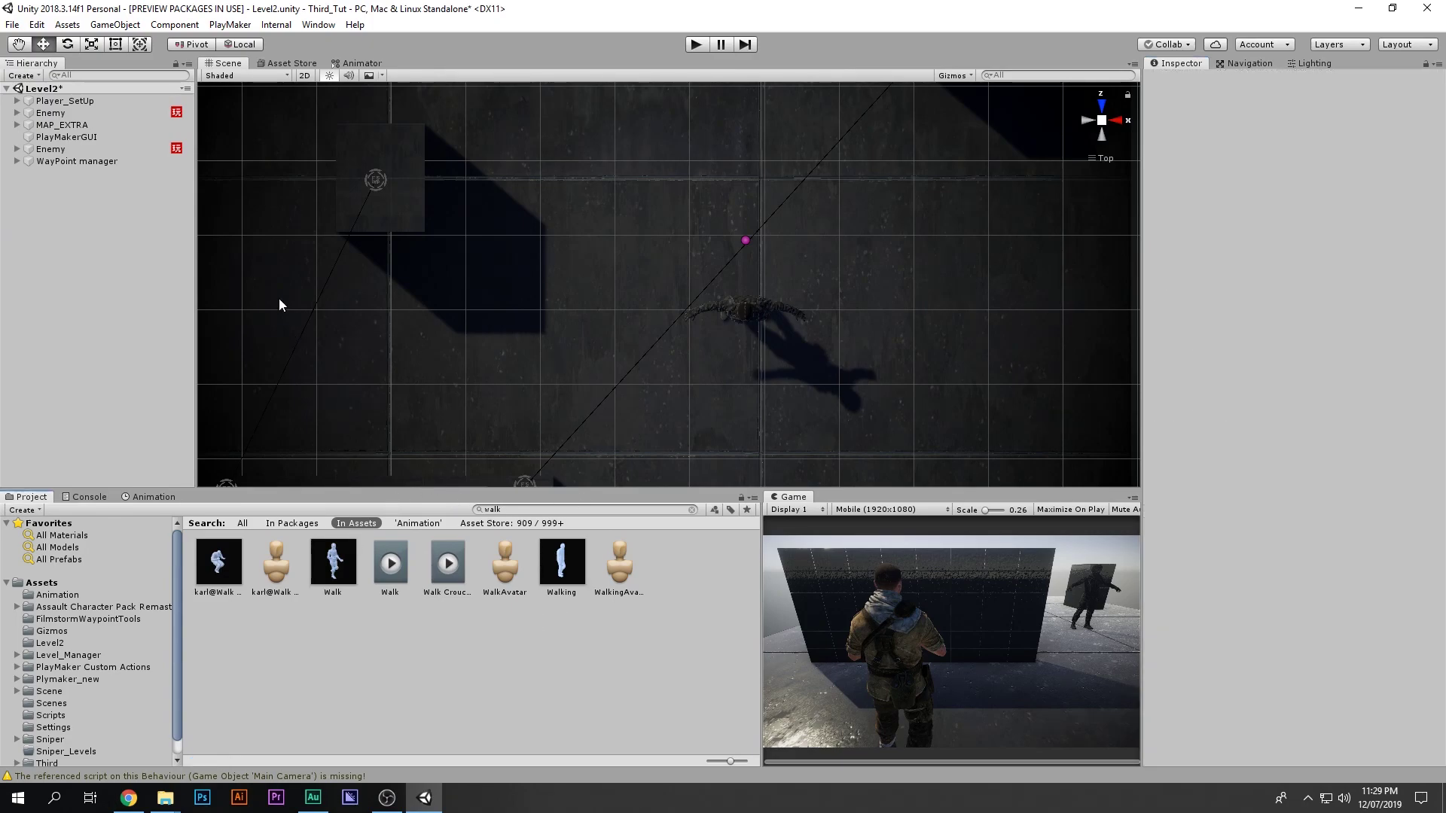
- Create a new Animator Controller named "Enemy Patrolling" in the Assets folder
right_click(272, 676)
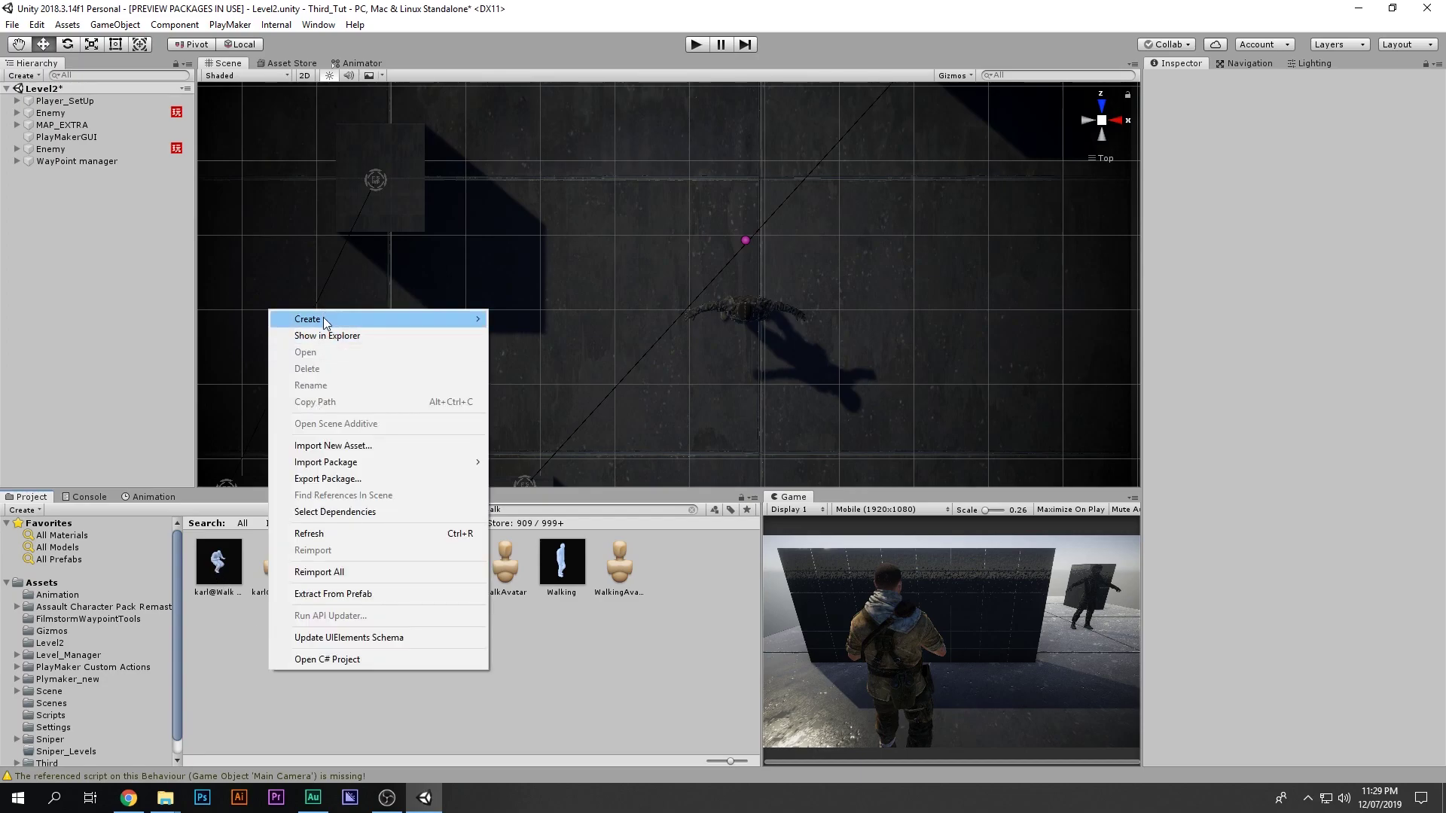
mouse_move(316, 318)
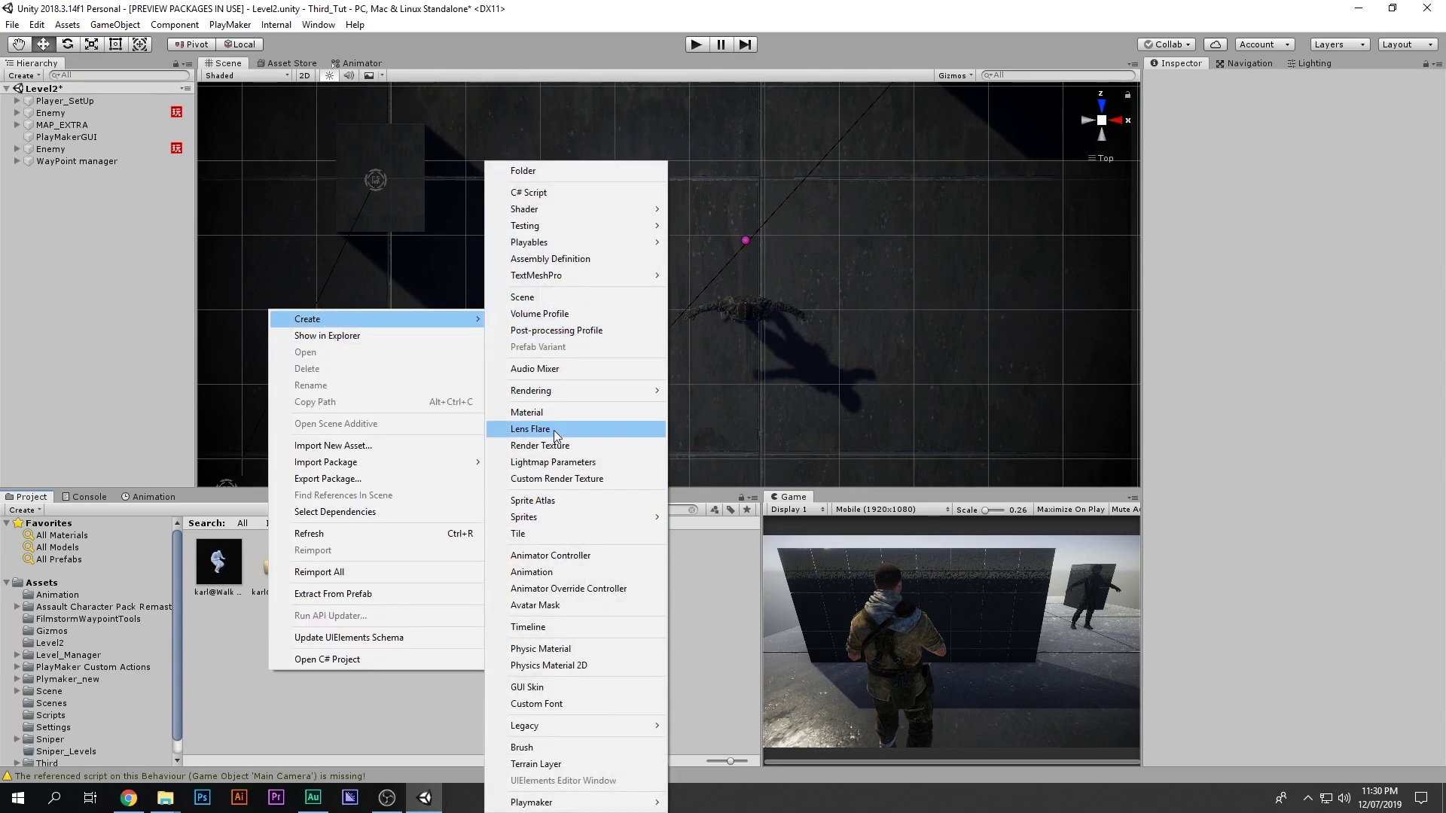
click(561, 555)
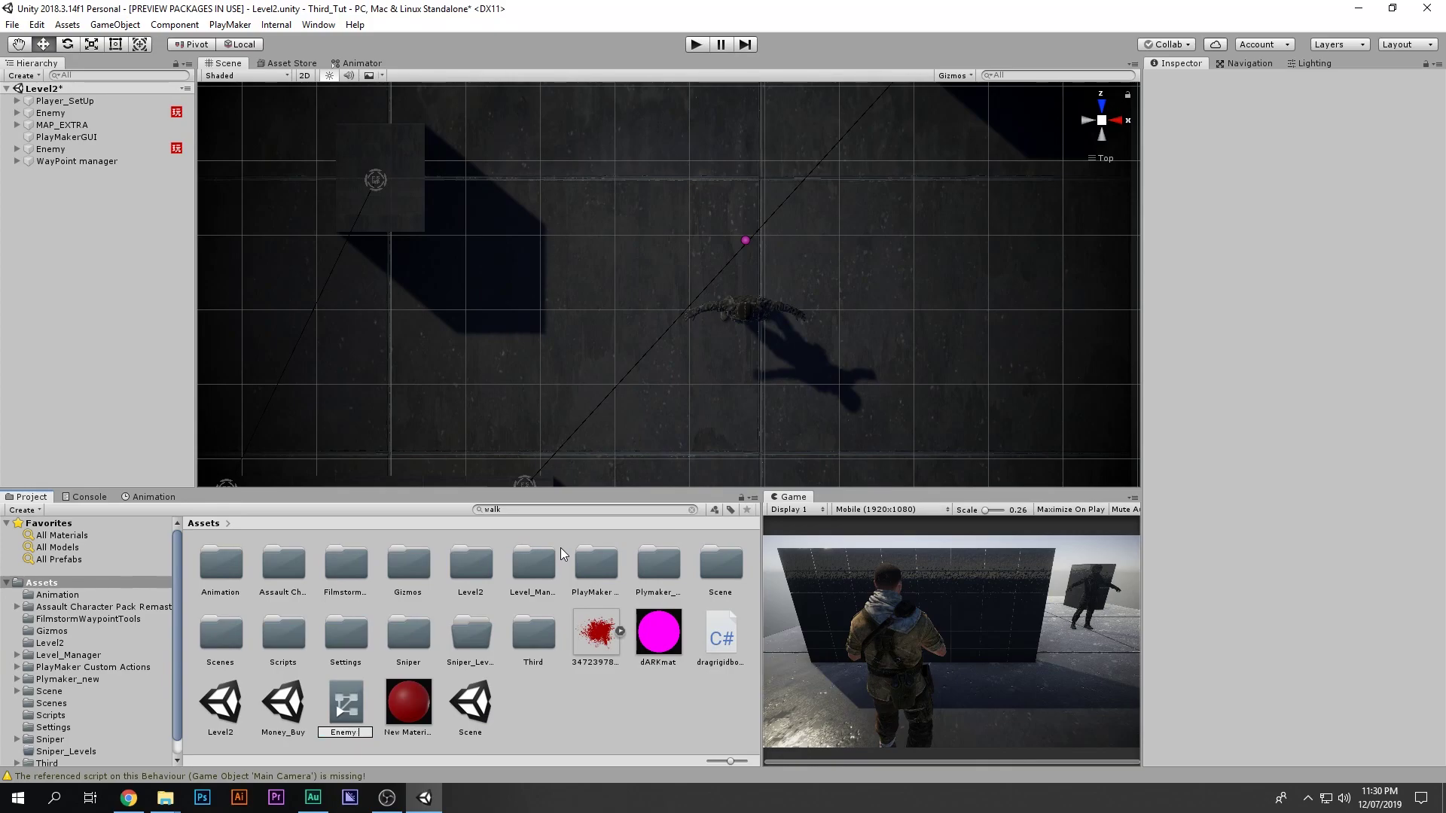
text(Enemy Patrolling)
key(Return)
- Find the Walk model again and open the Enemy Patrolling controller from the Assets folder in the Animator
click(565, 514)
text(walk)
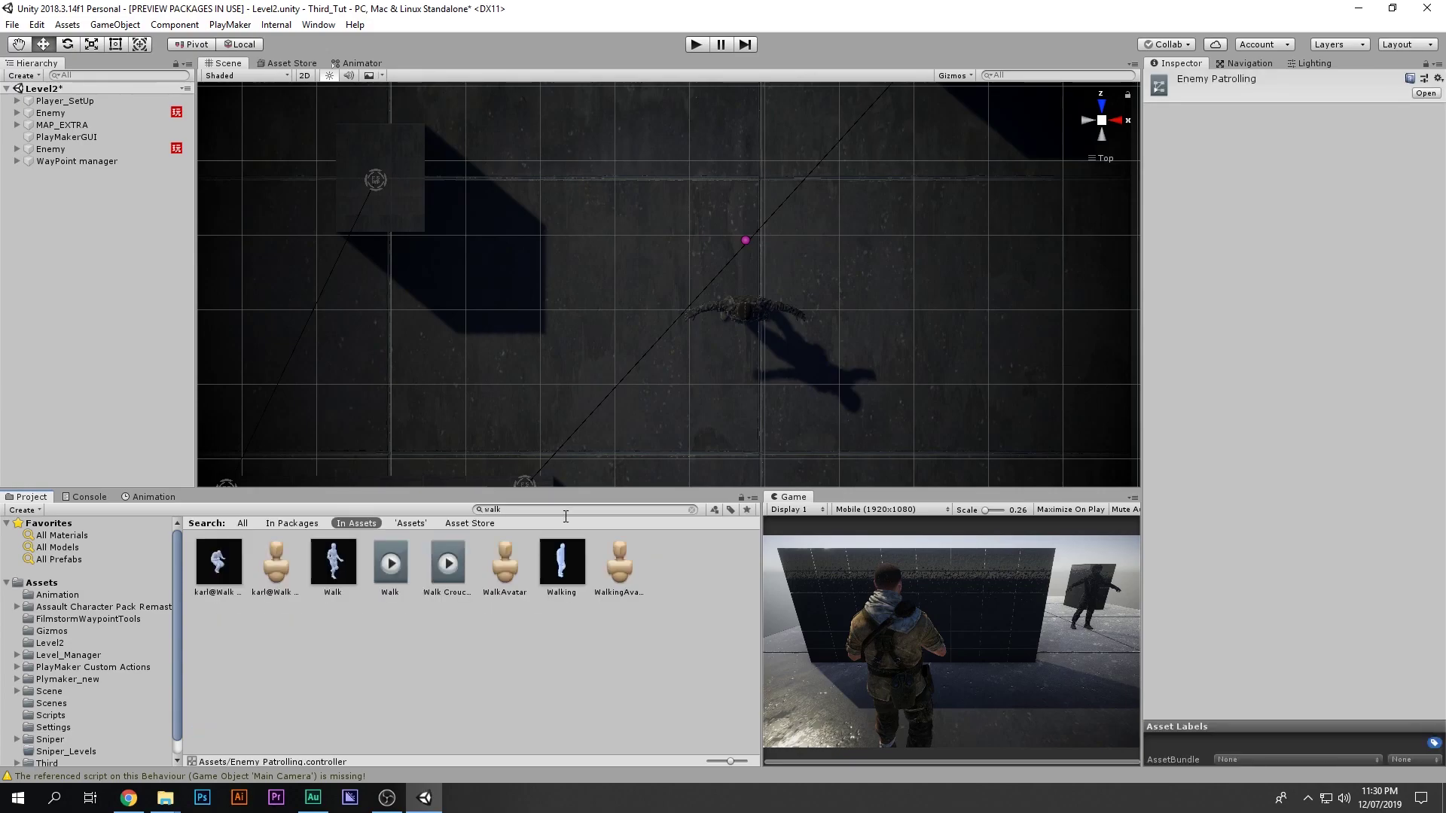
click(332, 561)
click(361, 64)
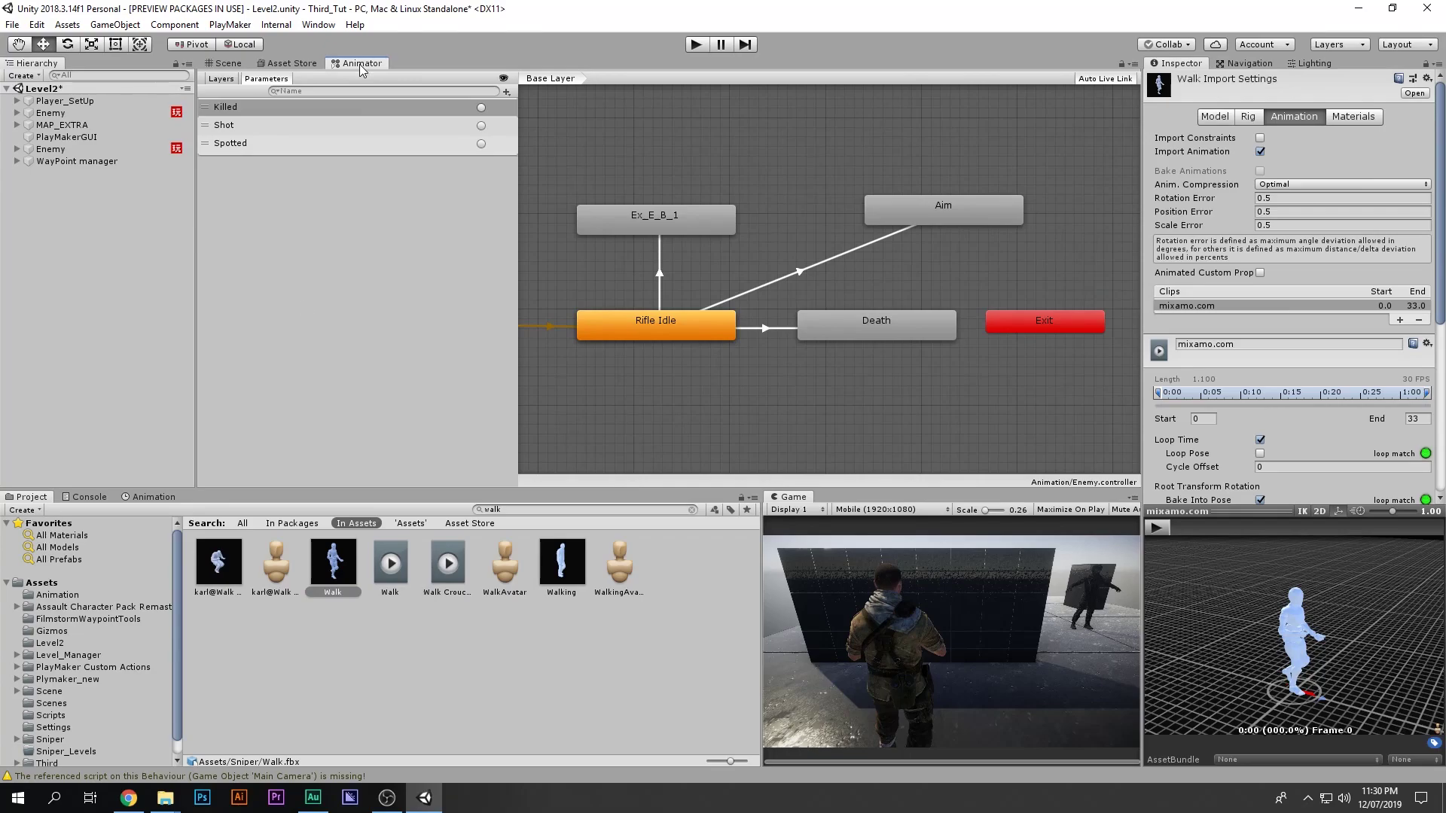
click(103, 581)
click(227, 703)
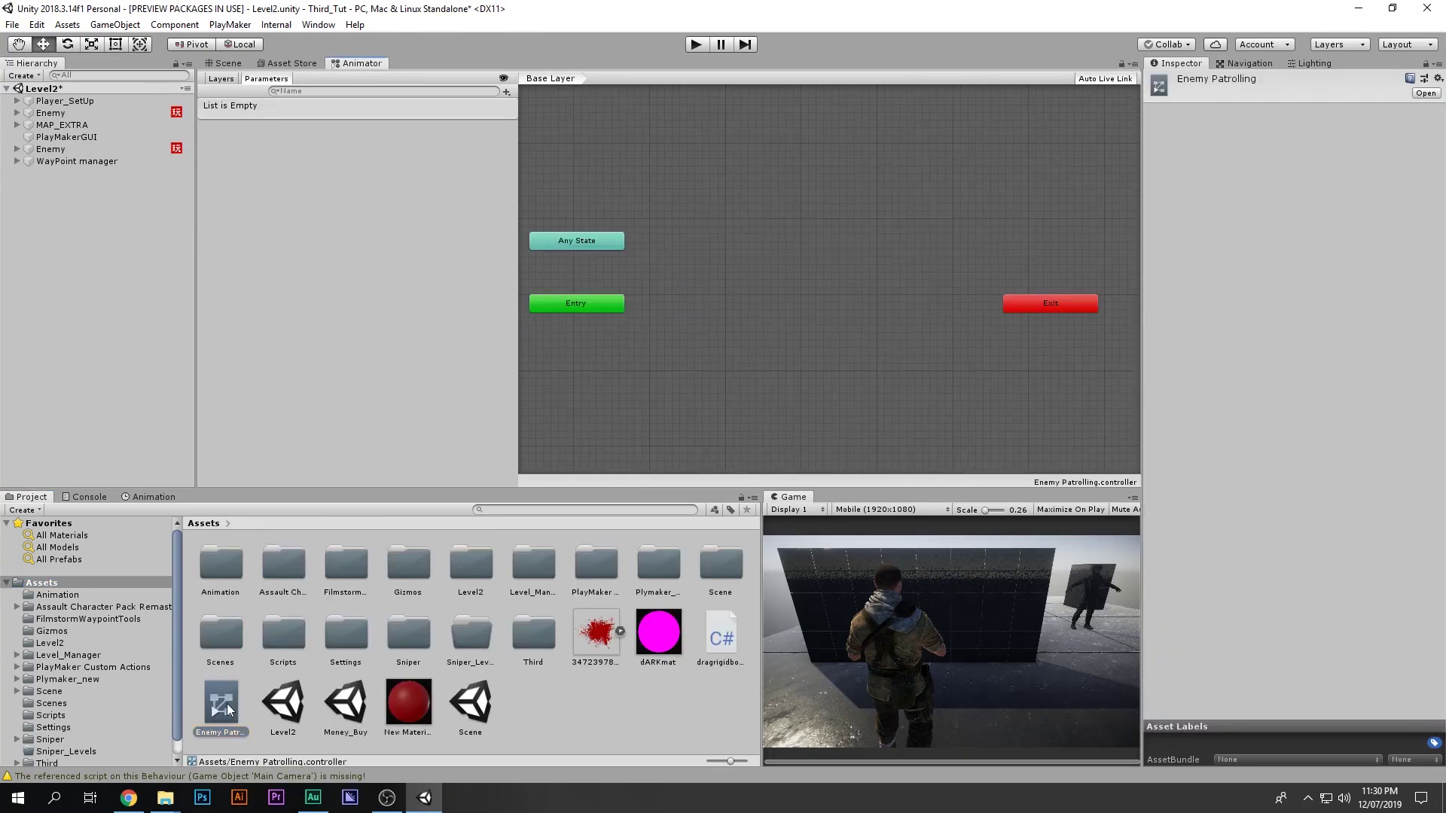
- Add the Walk model's animation to the Enemy Patrolling controller as its default state, and return to the scene
click(617, 510)
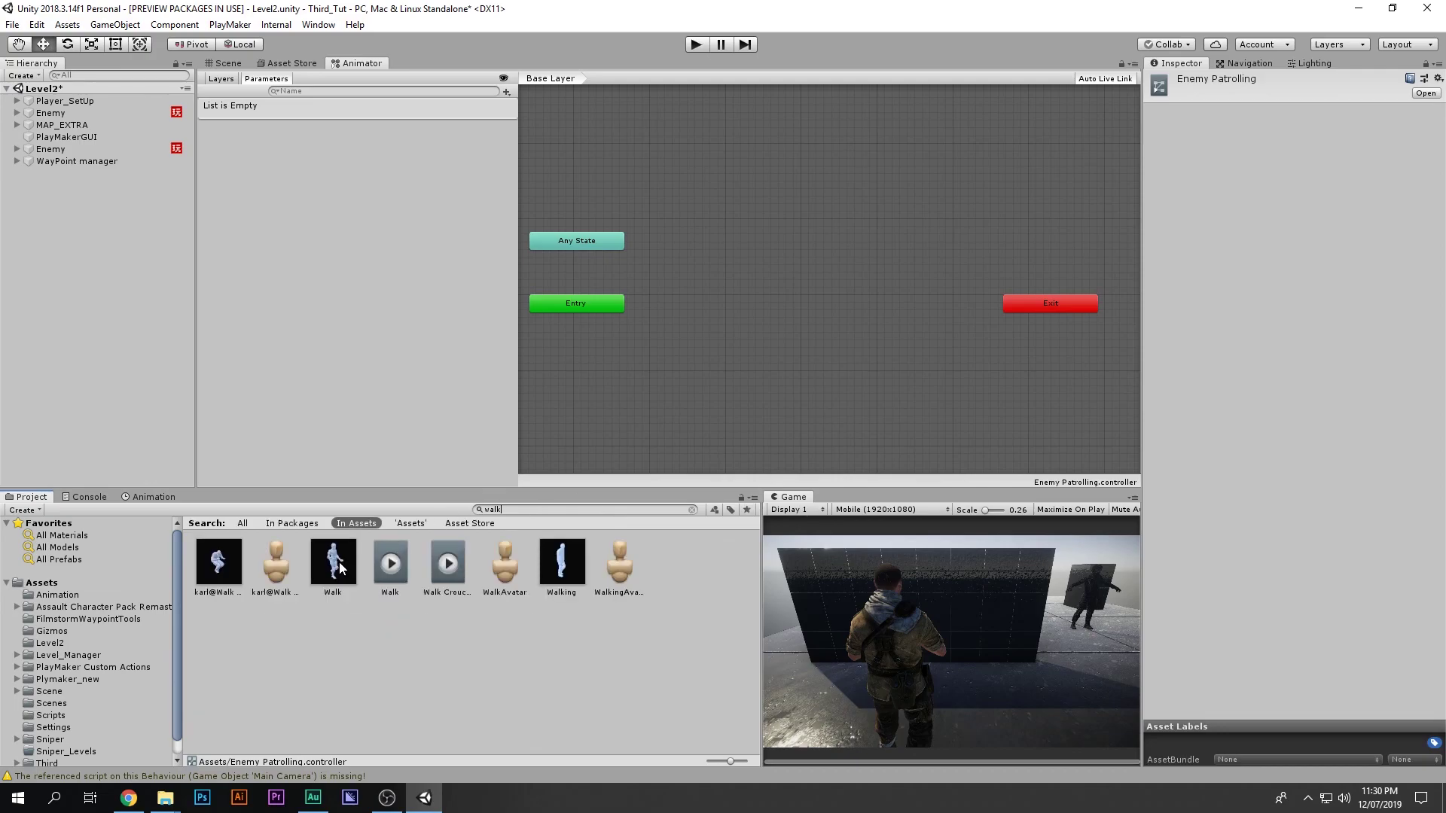
mouse_move(723, 303)
mouse_down()
mouse_move(740, 310)
mouse_move(698, 302)
mouse_up()
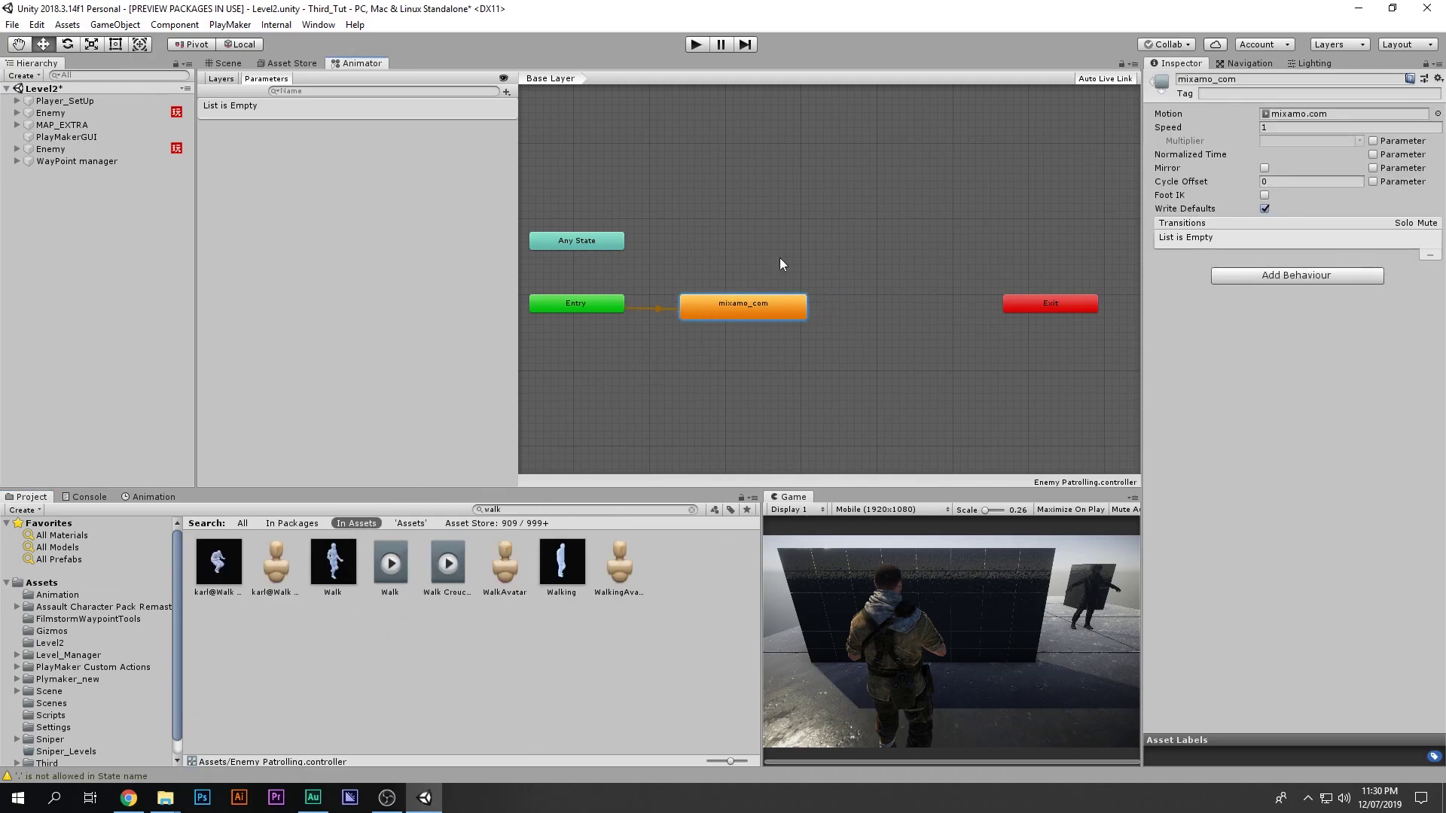
click(227, 63)
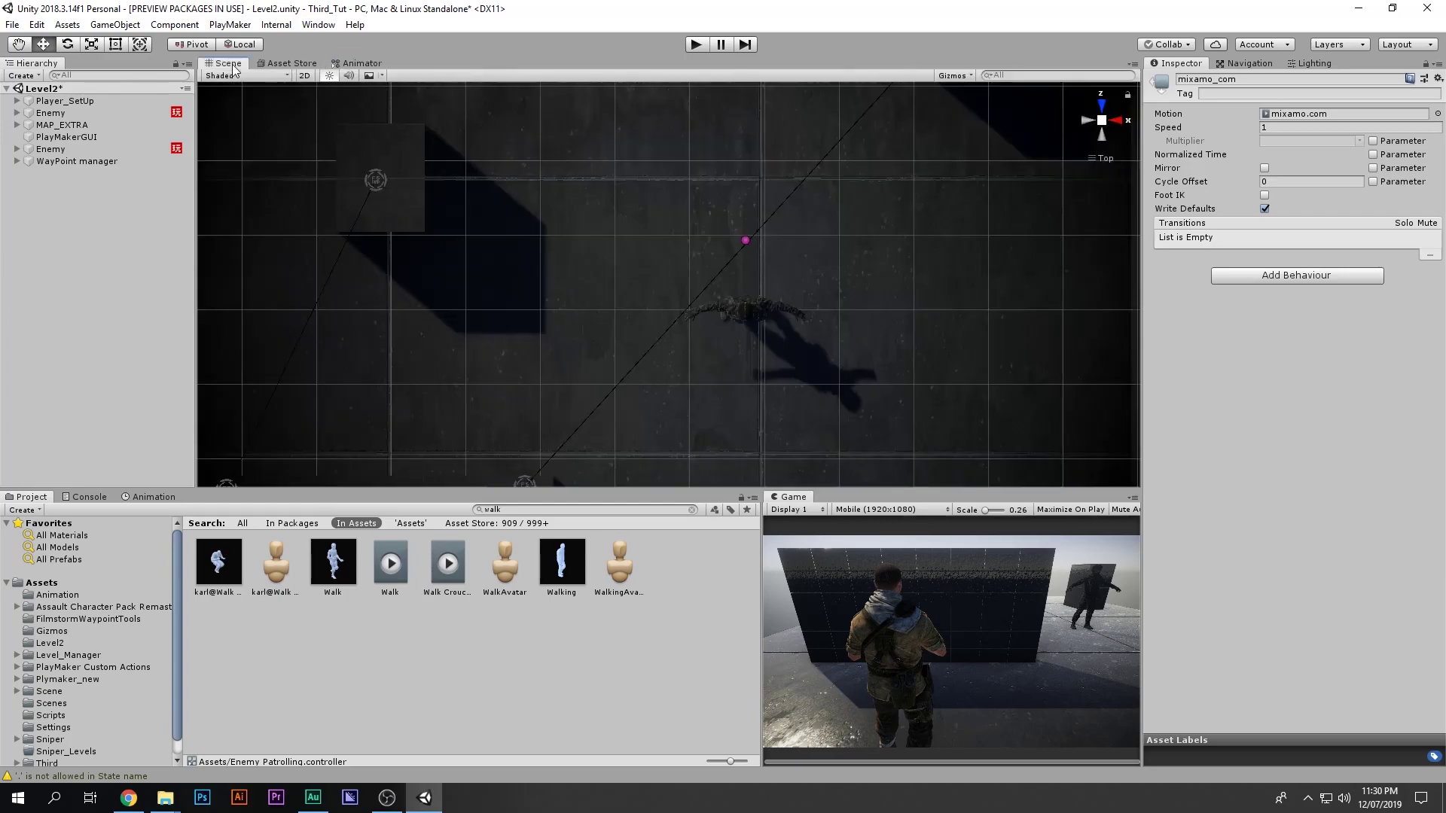
- Assign the Enemy Patrolling controller to the second Enemy's Animator and enable that component
click(74, 151)
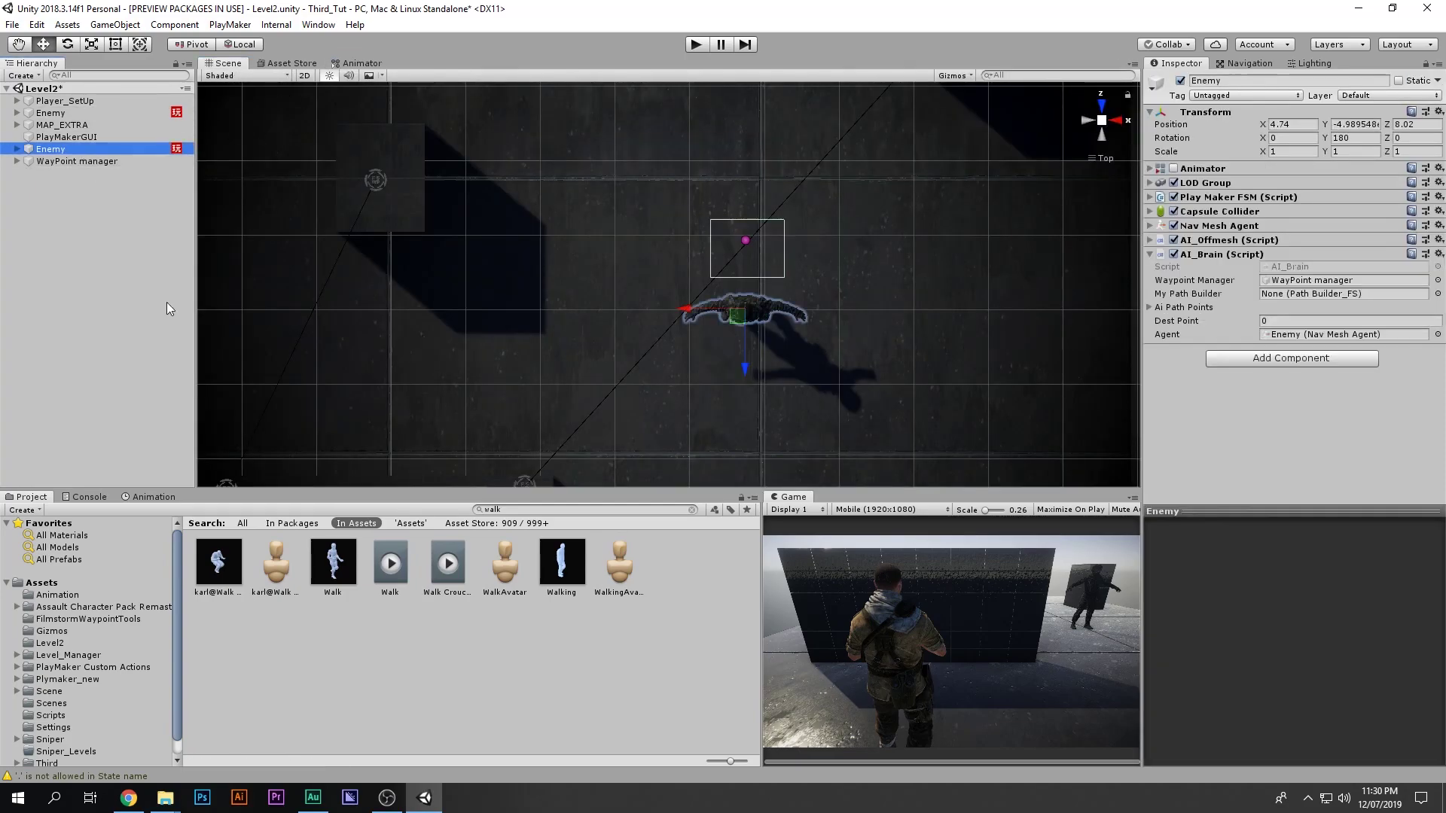
click(97, 581)
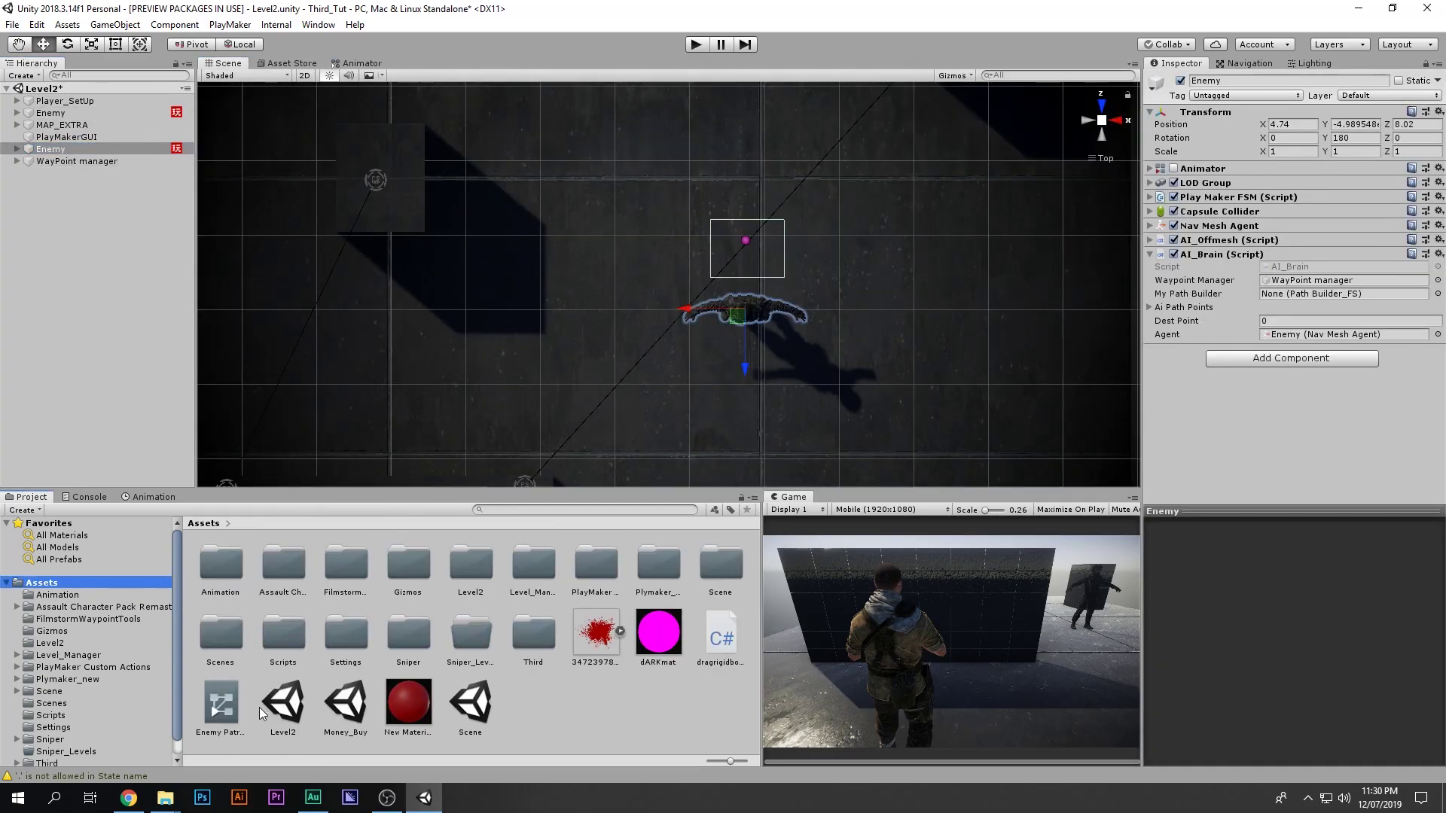
click(1150, 170)
drag(221, 704, 1327, 188)
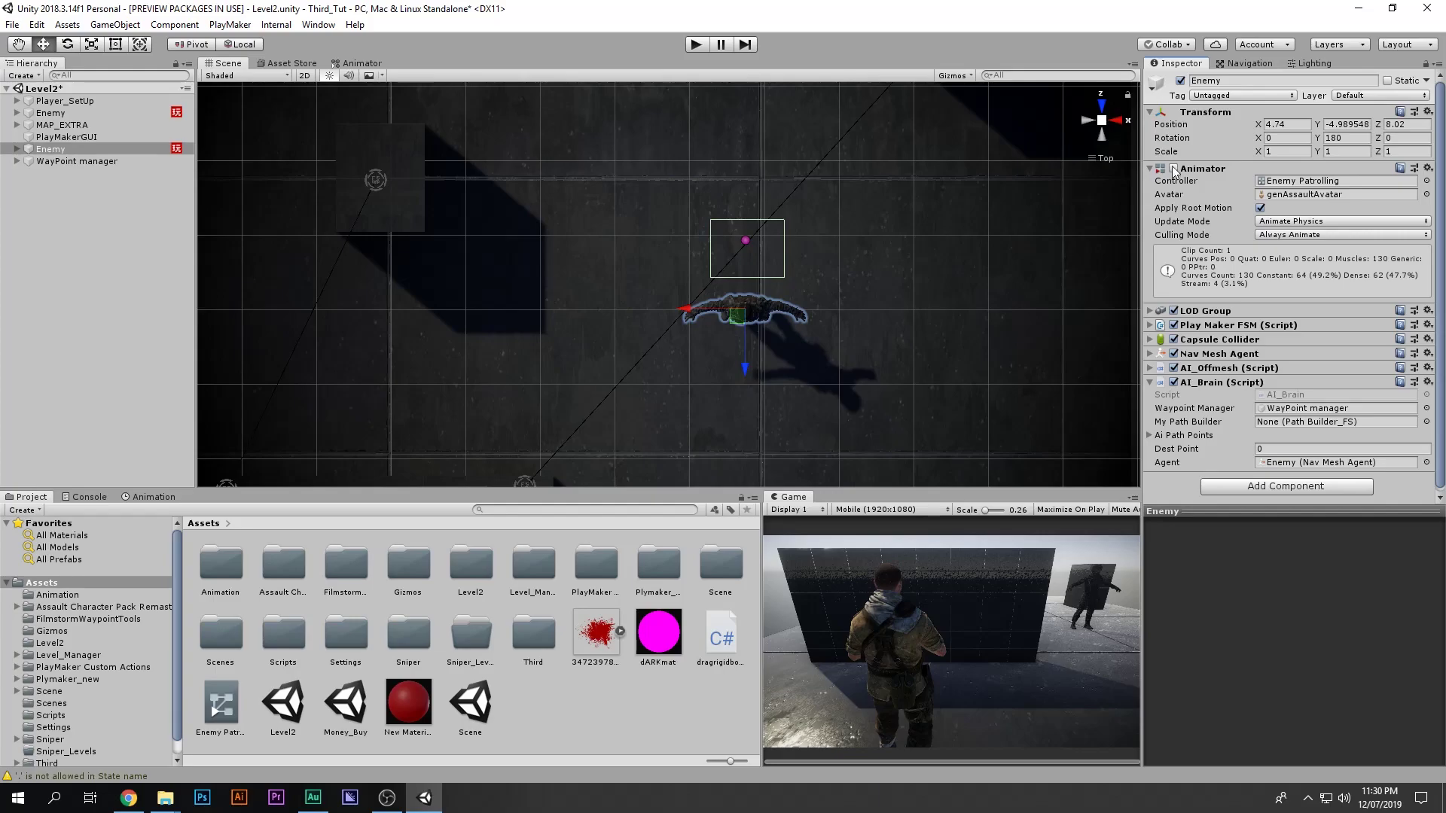
- Play-test the level, follow the patrolling enemy in the scene and game views, and stop the test
click(696, 44)
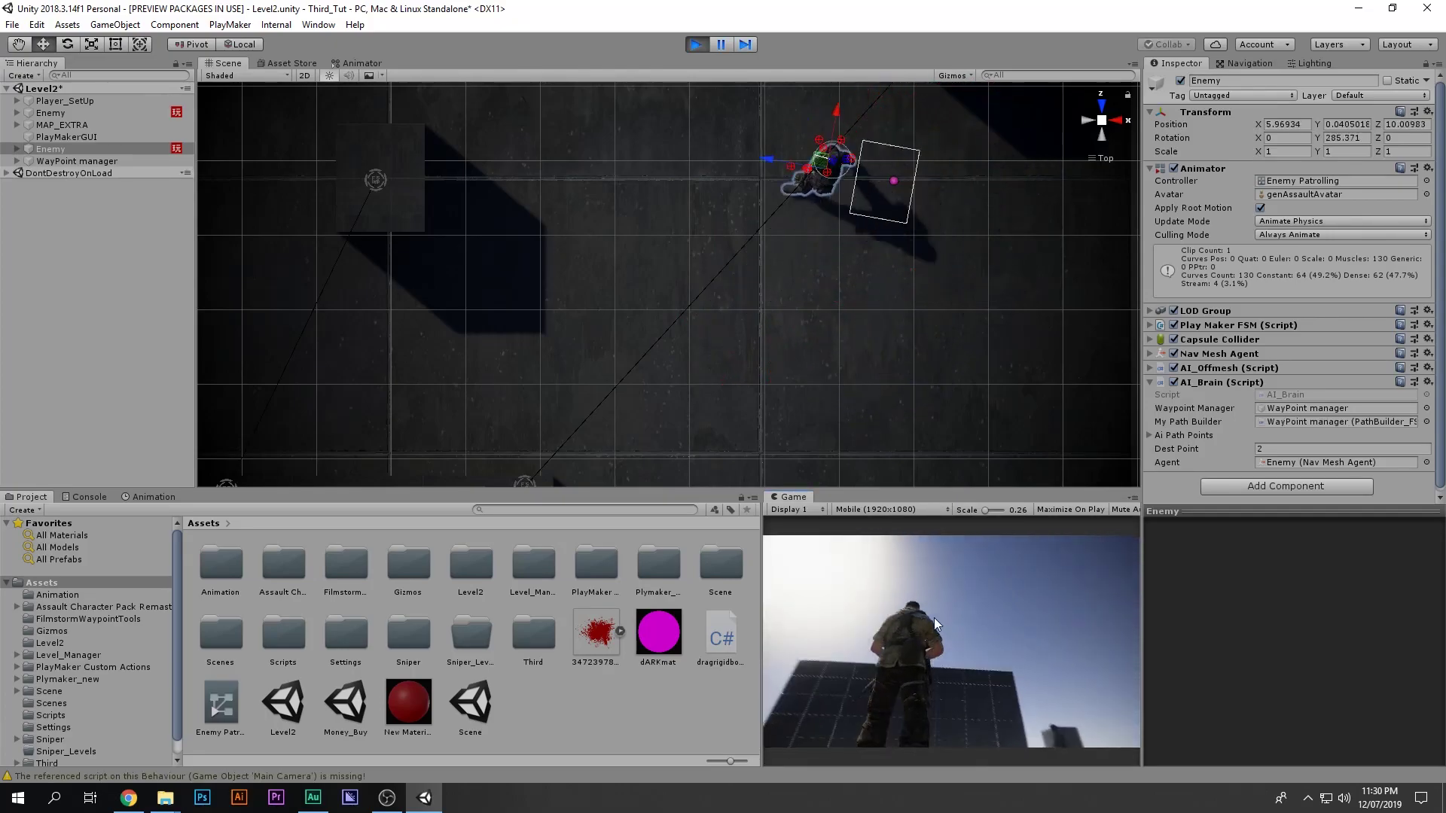
middle_drag(589, 436, 734, 151)
scroll(720, 300, down, 4)
middle_drag(720, 300, 875, 299)
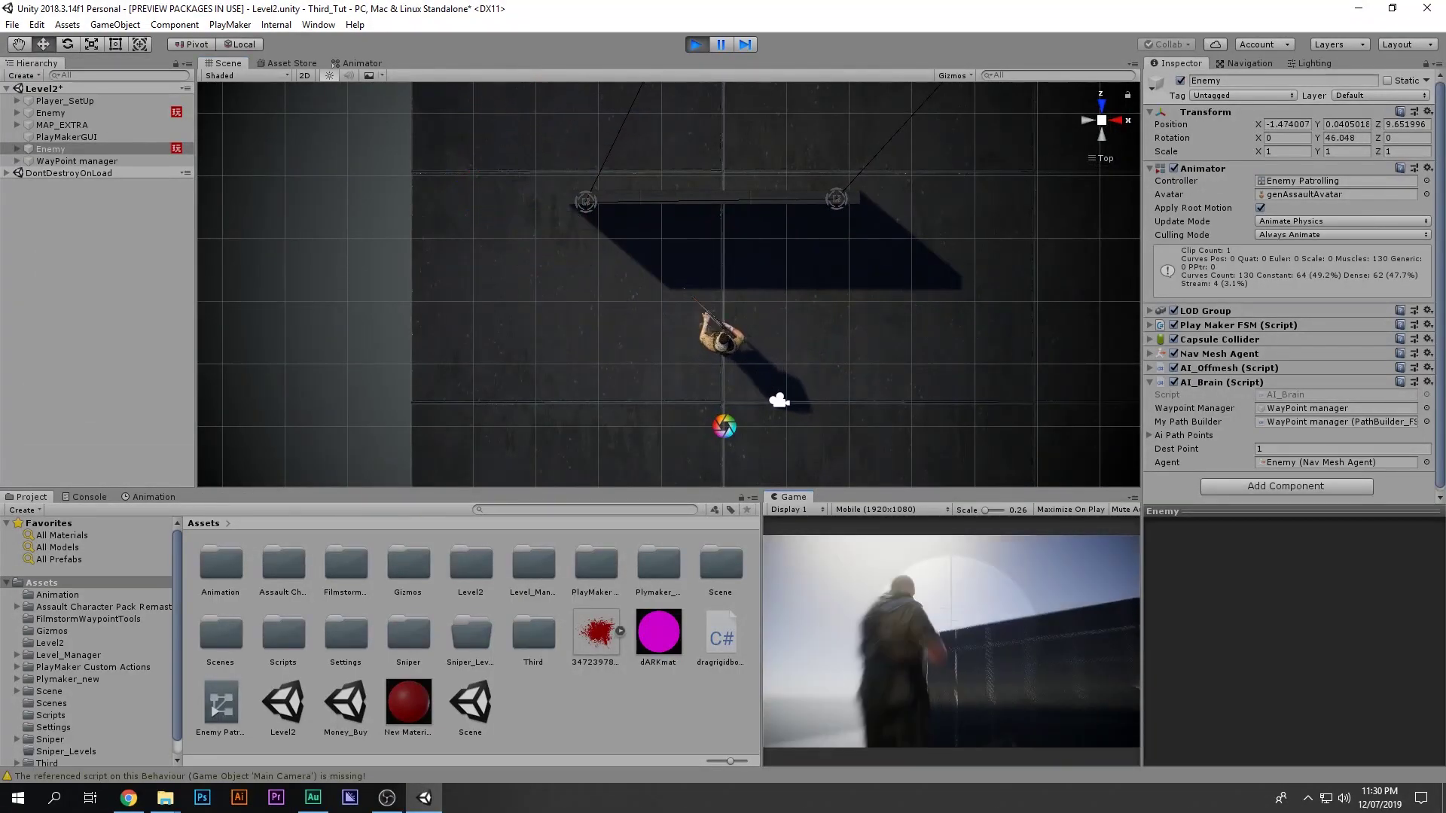
key(w)
key(d)
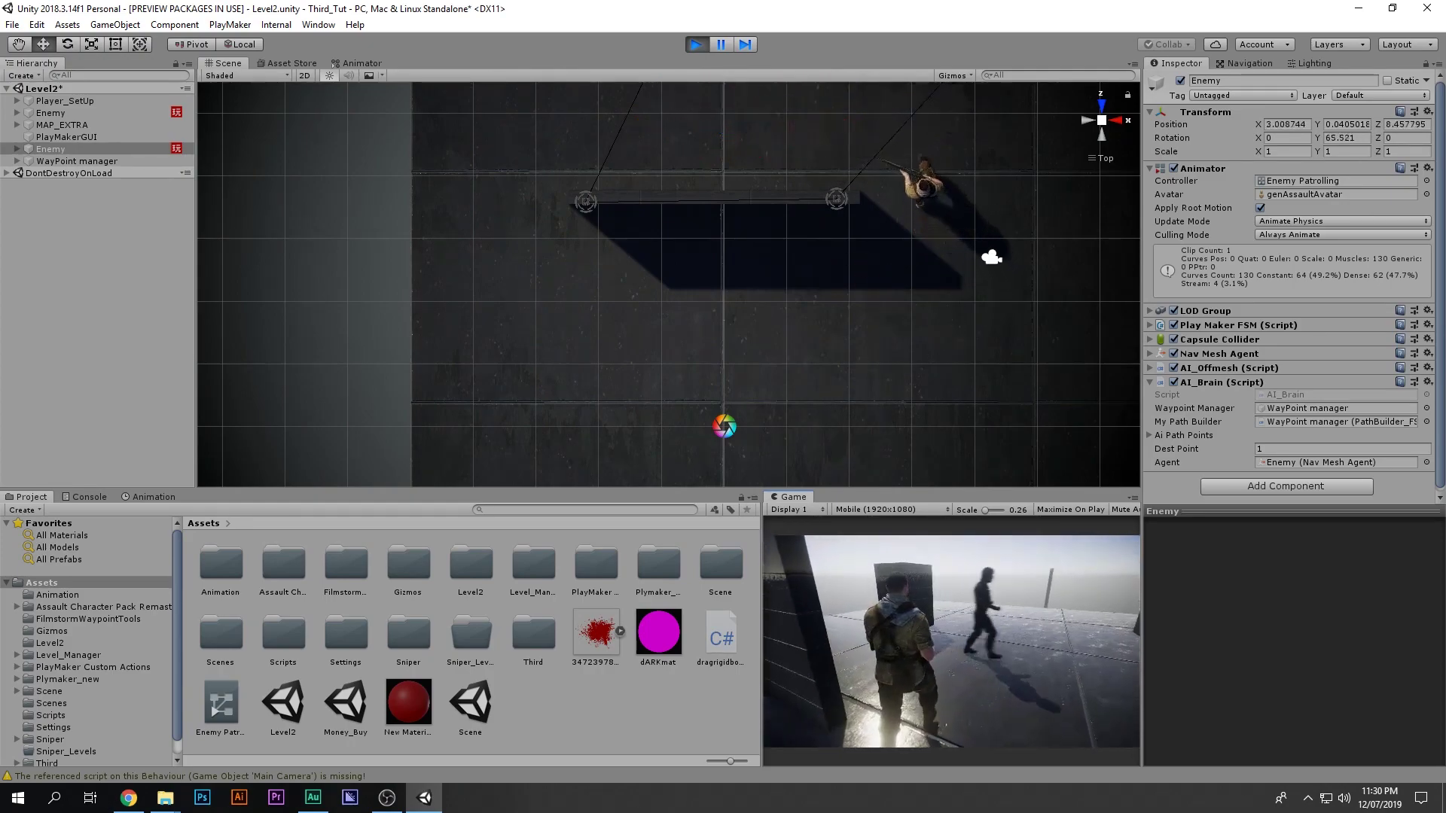
click(697, 44)
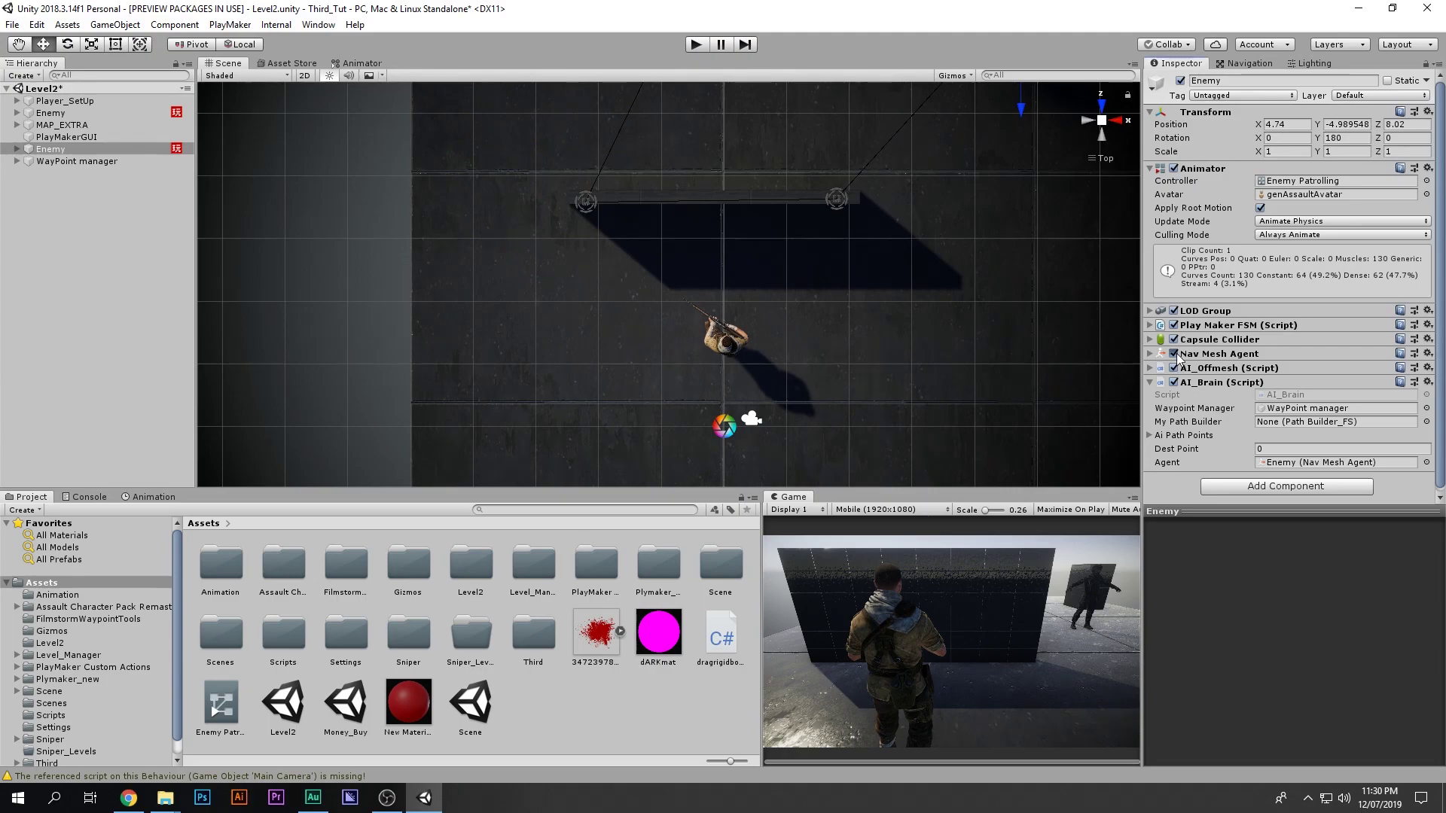
- Play-test with the enemy's Nav Mesh Agent disabled, toggle its Animator and Nav Mesh Agent to compare the movement, and stop
click(697, 44)
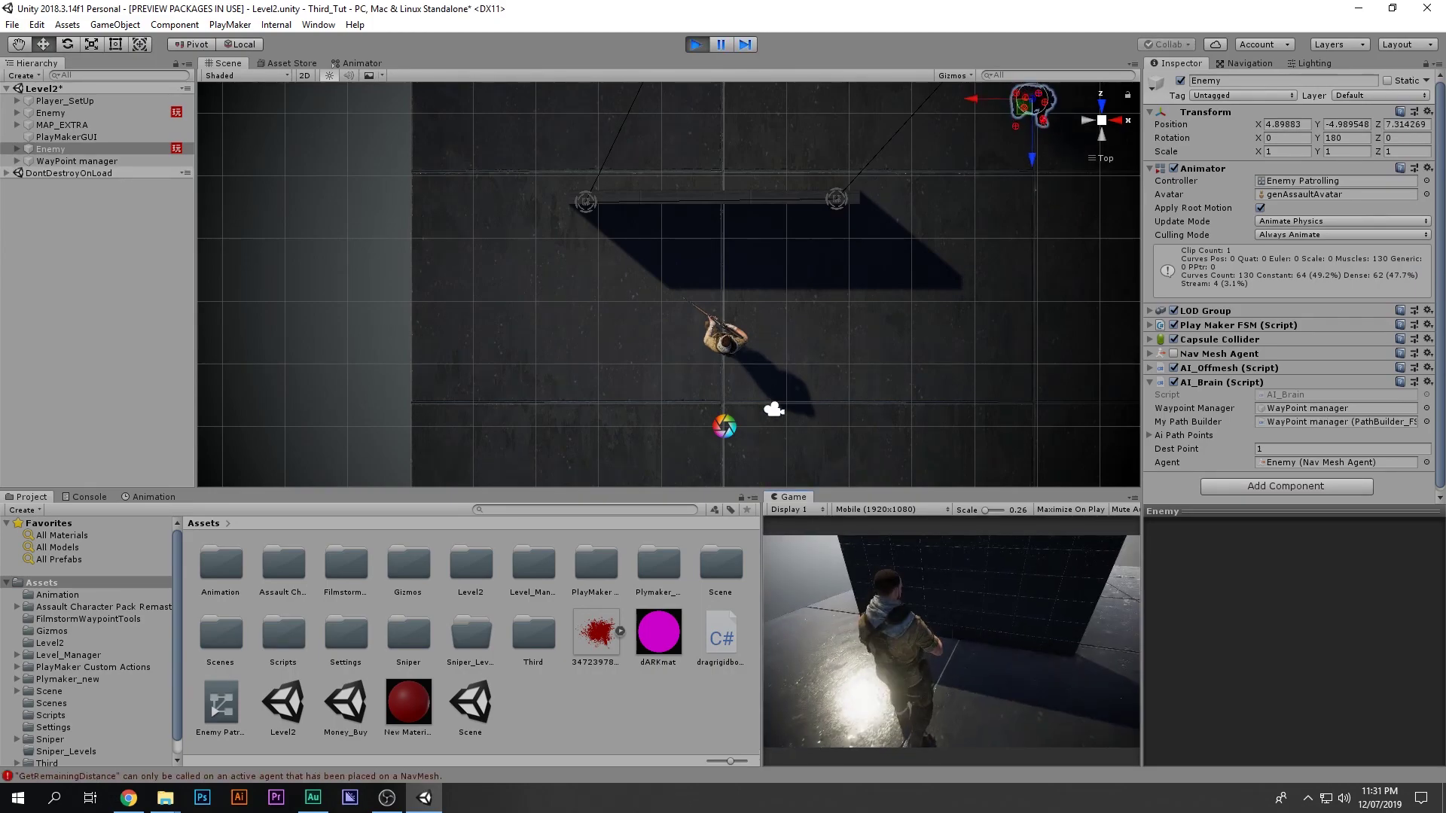
middle_drag(836, 329, 657, 245)
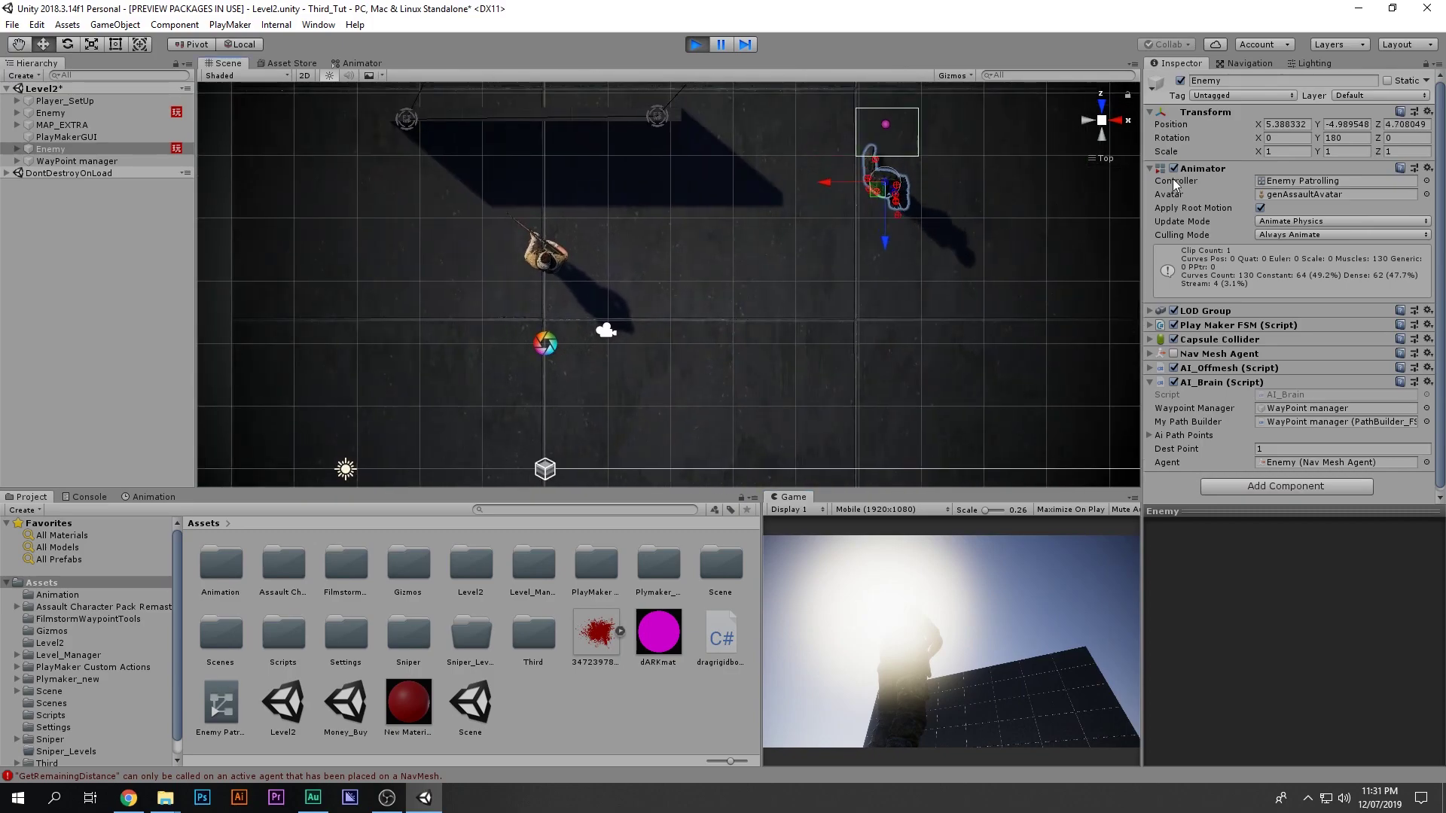
click(1174, 169)
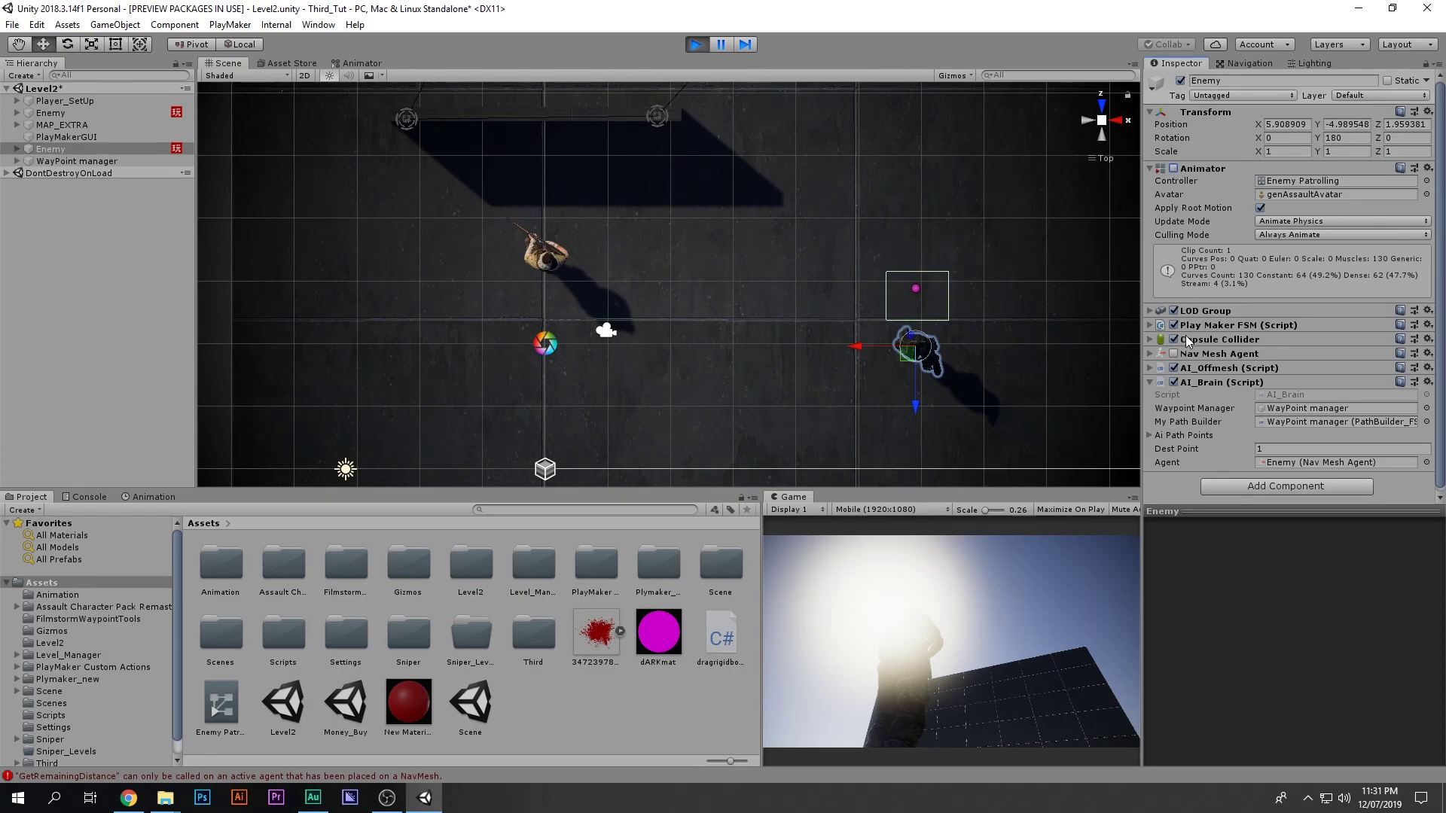
click(1175, 353)
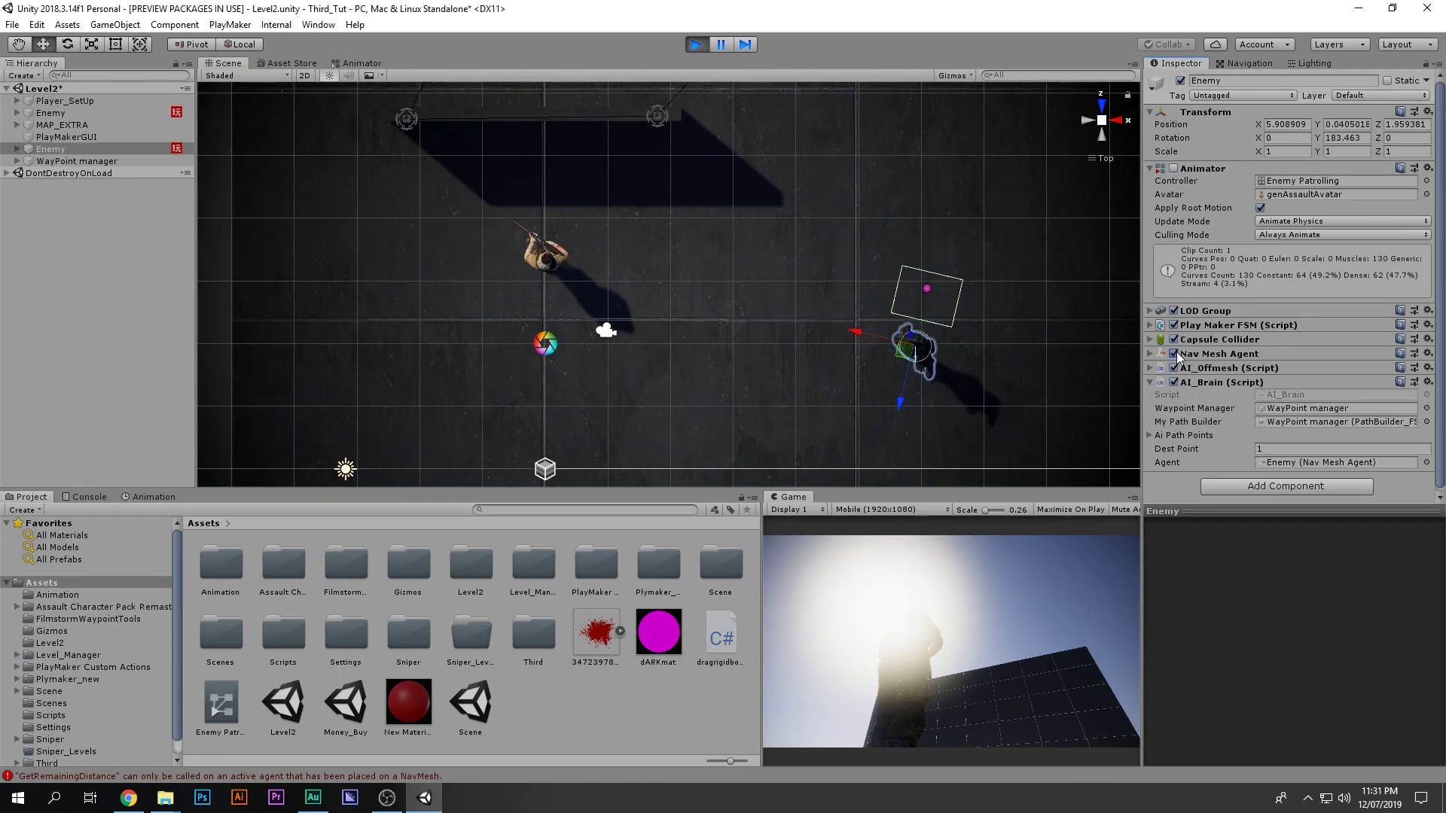
click(1174, 169)
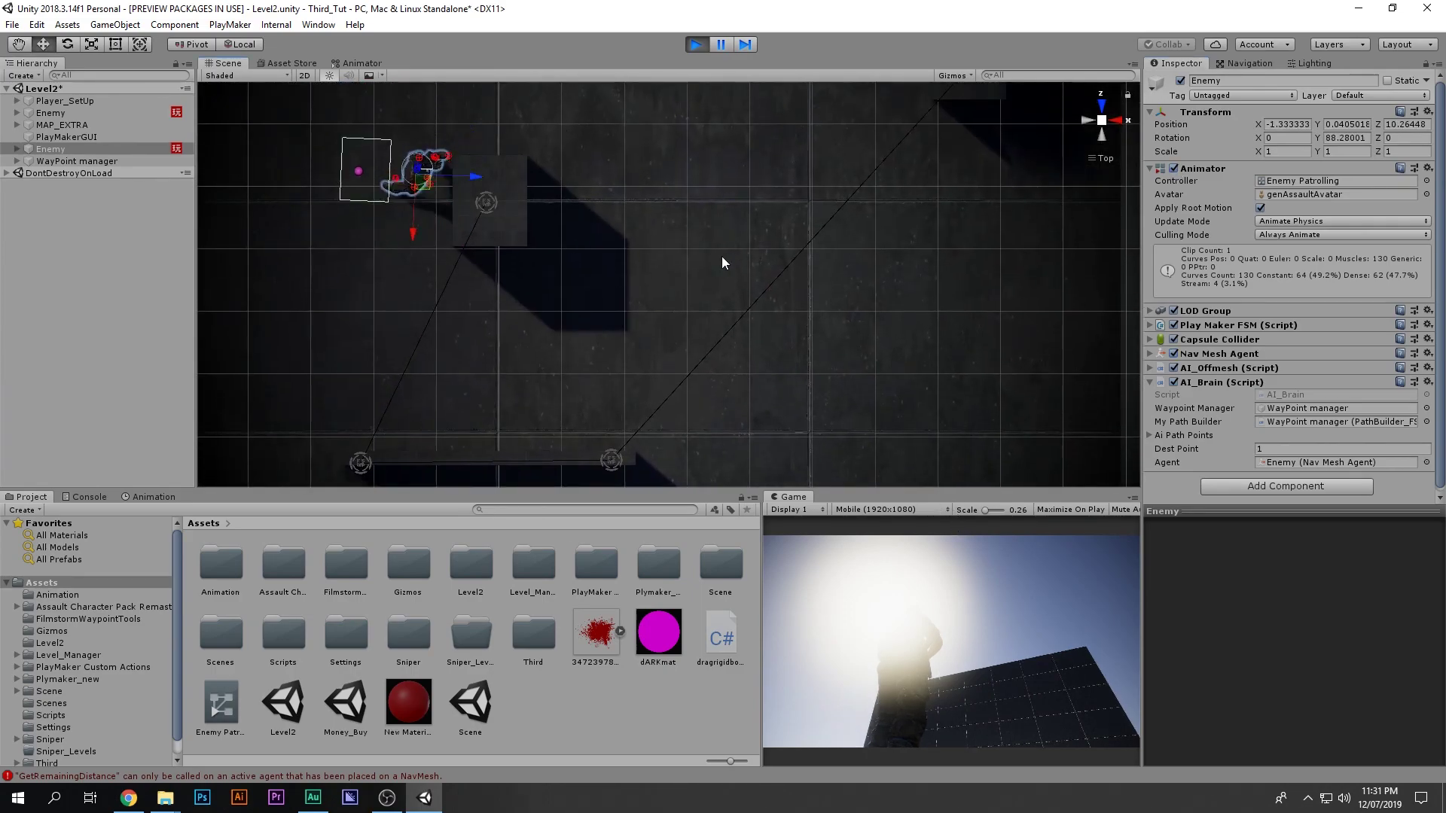
click(721, 47)
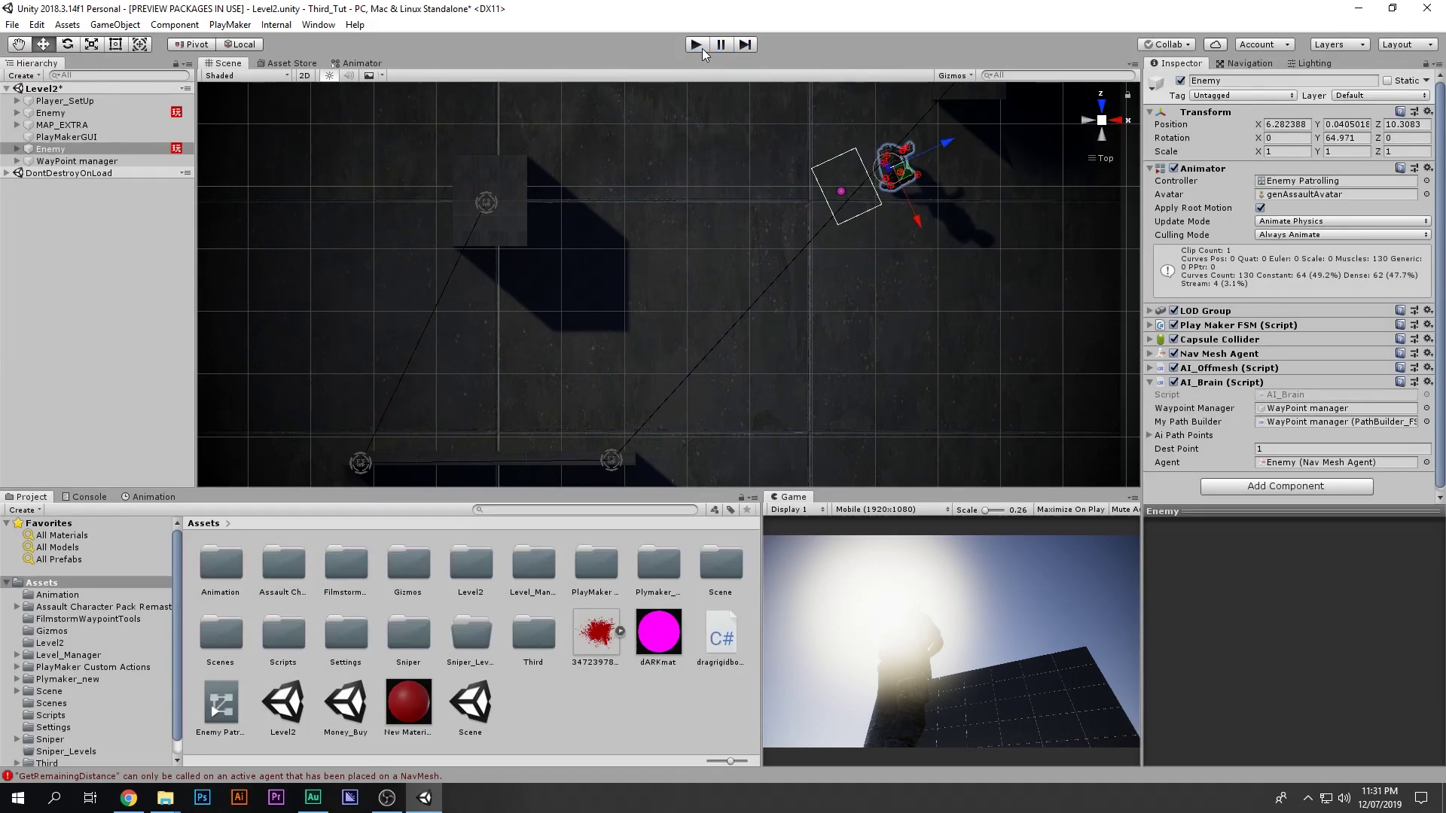
click(702, 48)
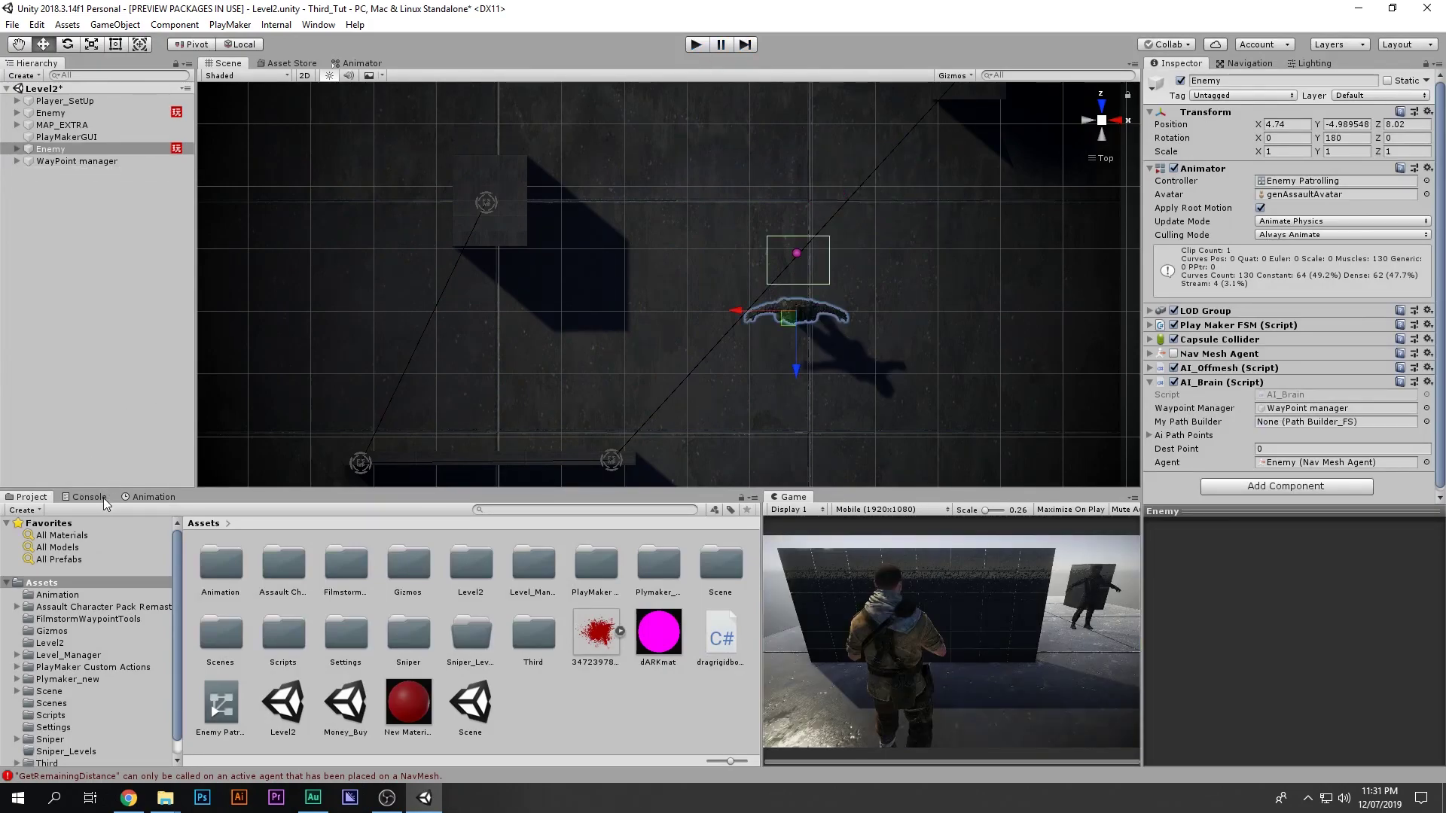
- Clear the console messages, find the Walk model in the project assets, and duplicate it
click(75, 498)
click(14, 511)
click(30, 498)
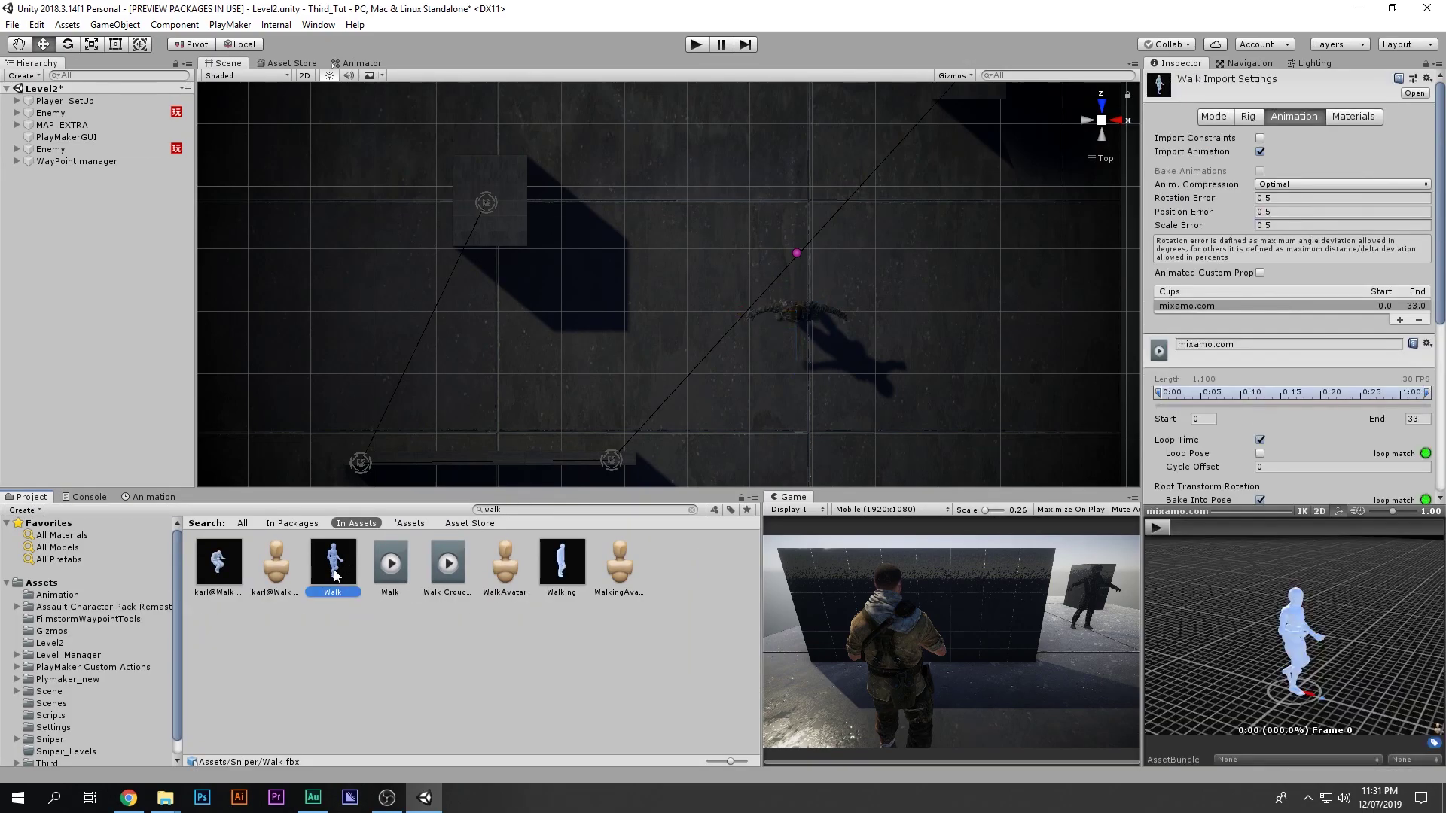
key(ctrl+d)
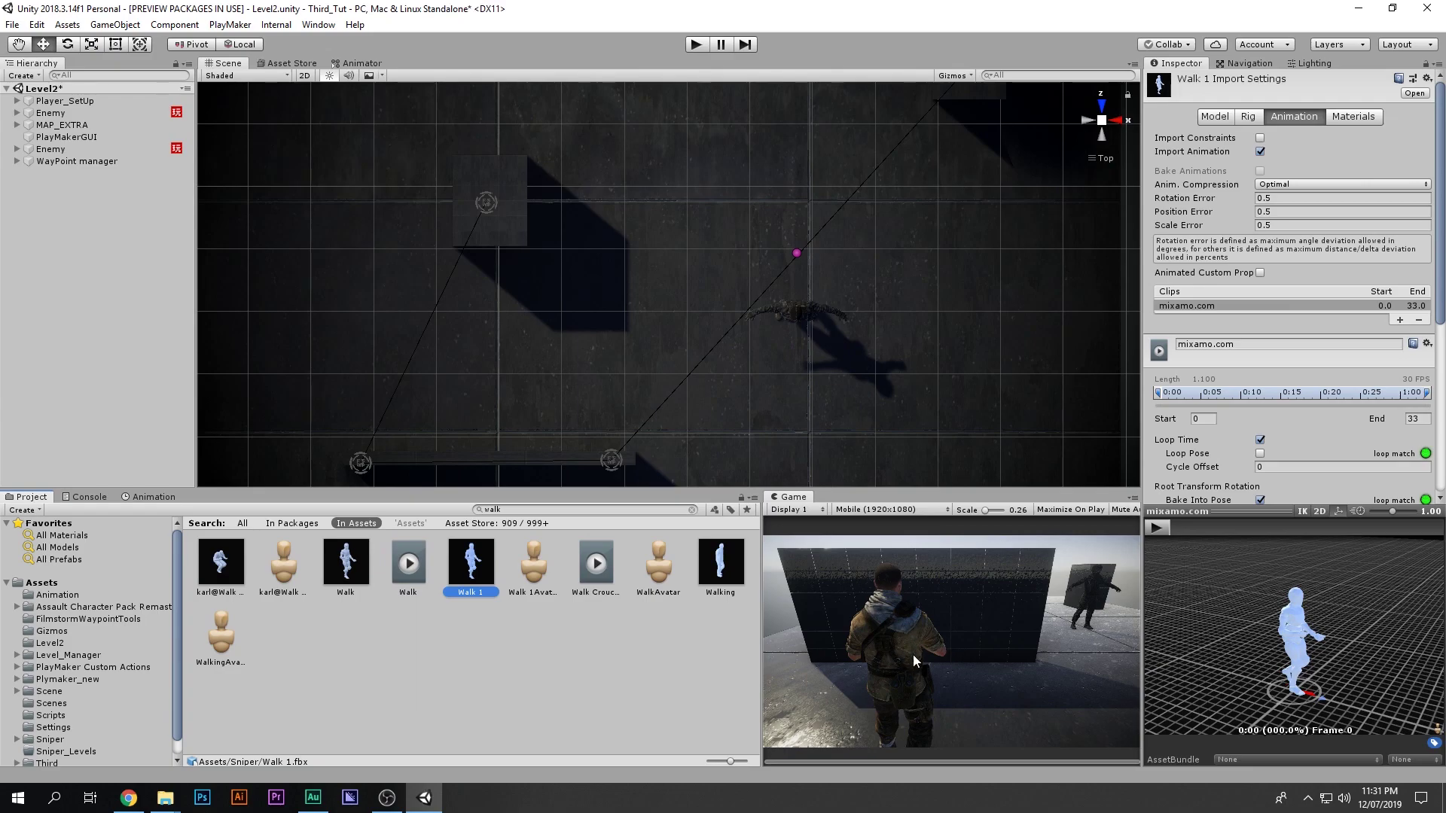
- Enable Loop Pose and Bake Into Pose for Root Transform Position (XZ) on the duplicated Walk model's clip, and preview it
click(343, 561)
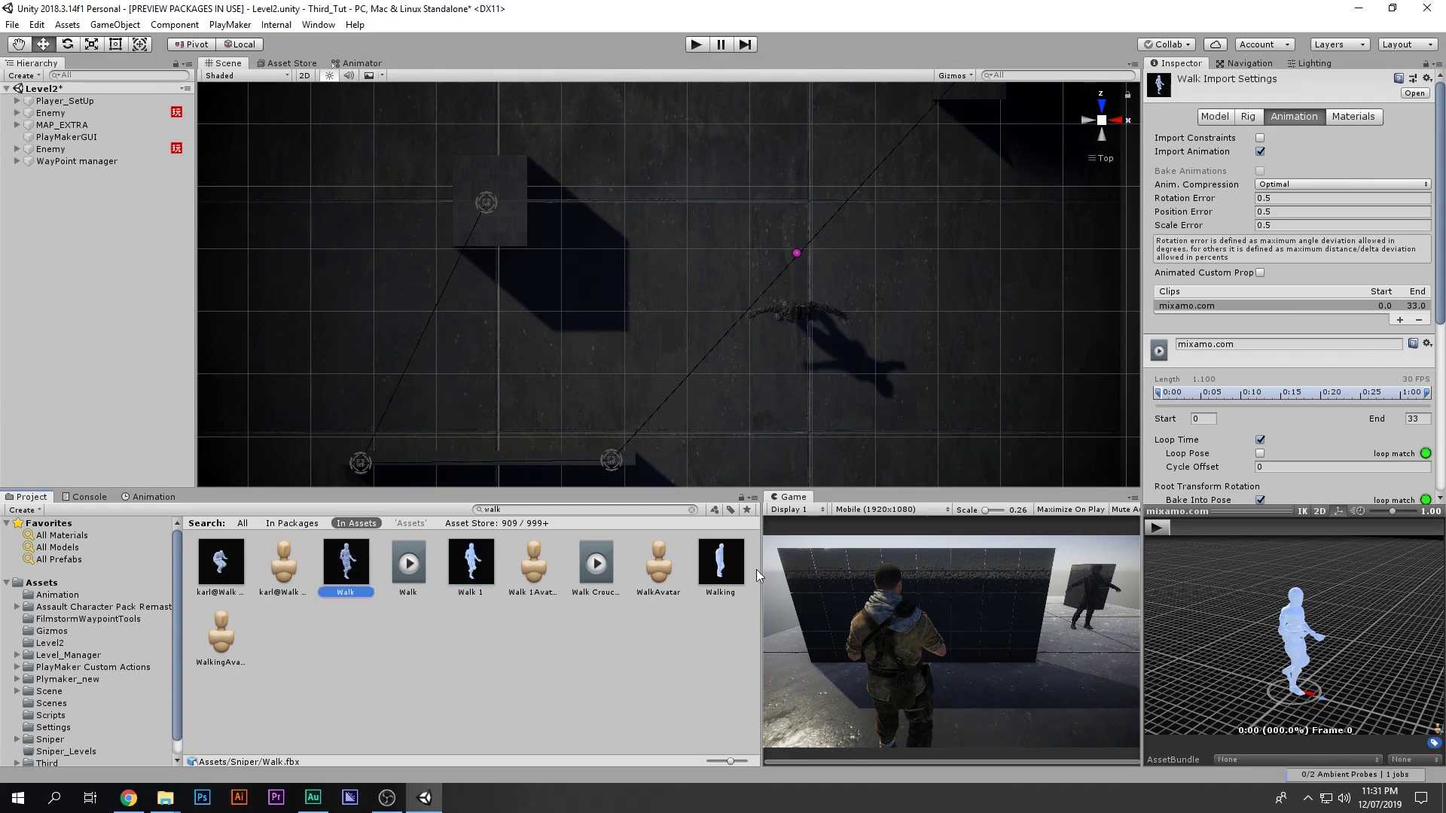
click(480, 563)
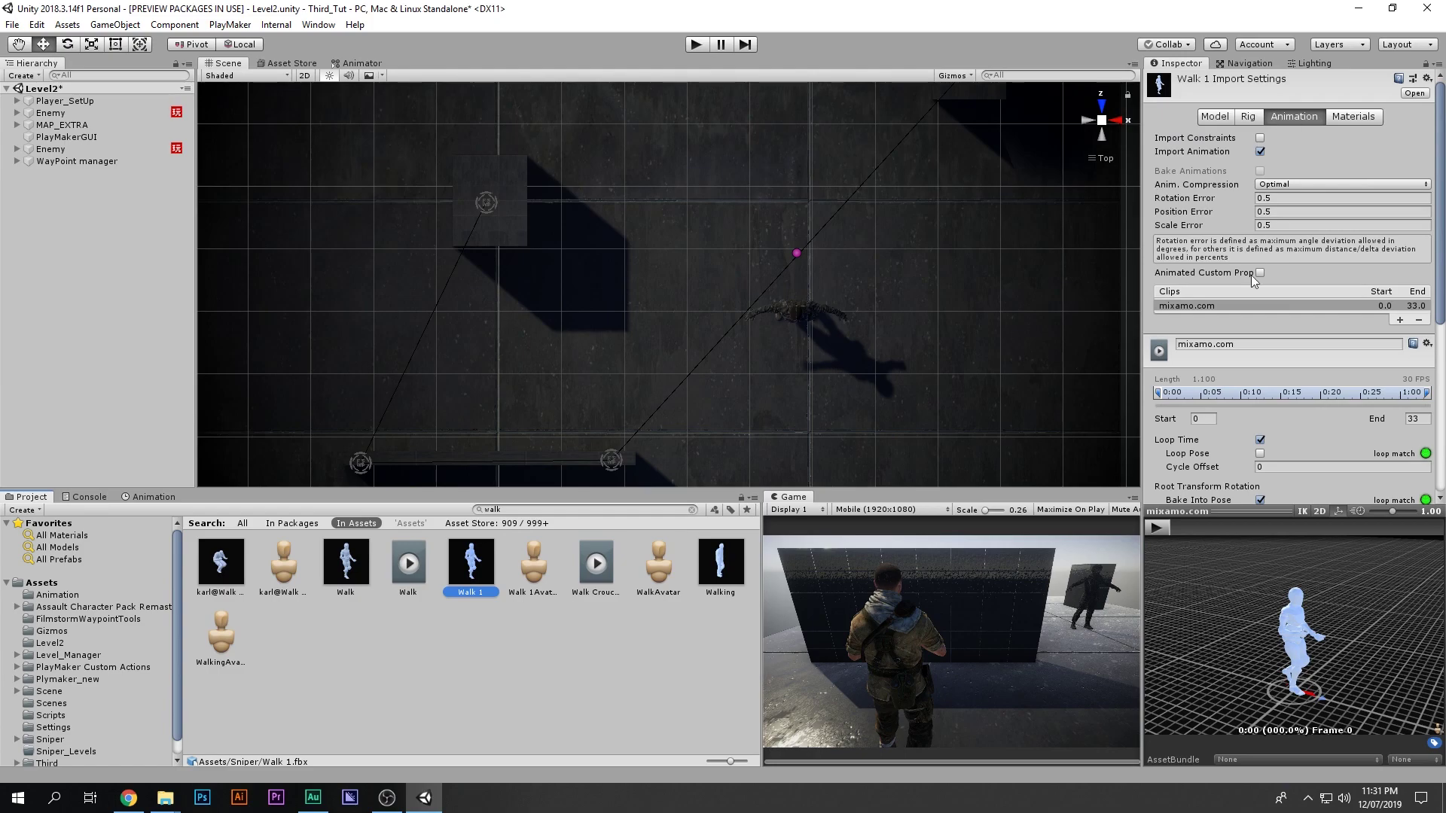
scroll(1263, 256, down, 5)
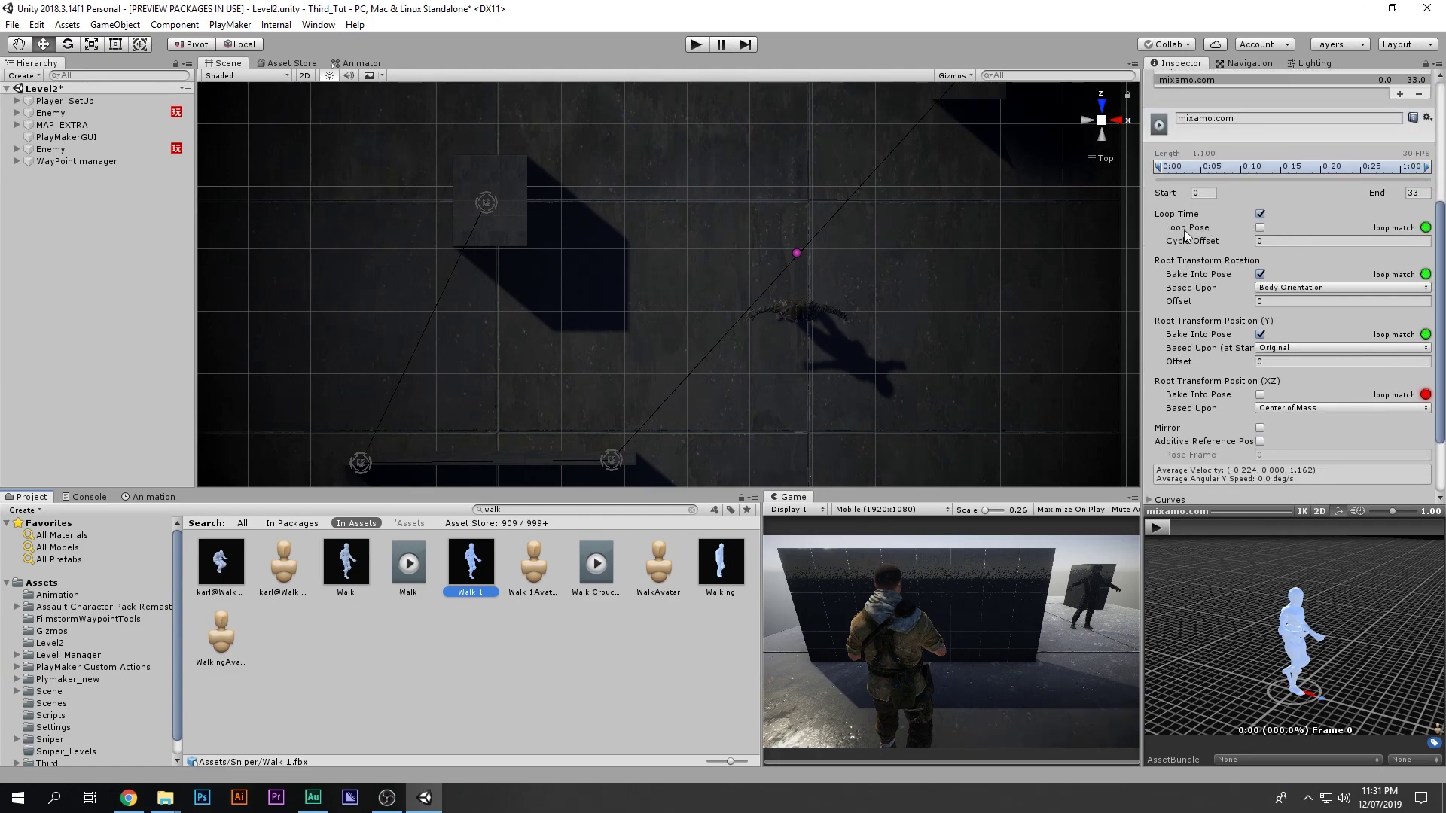
click(1261, 227)
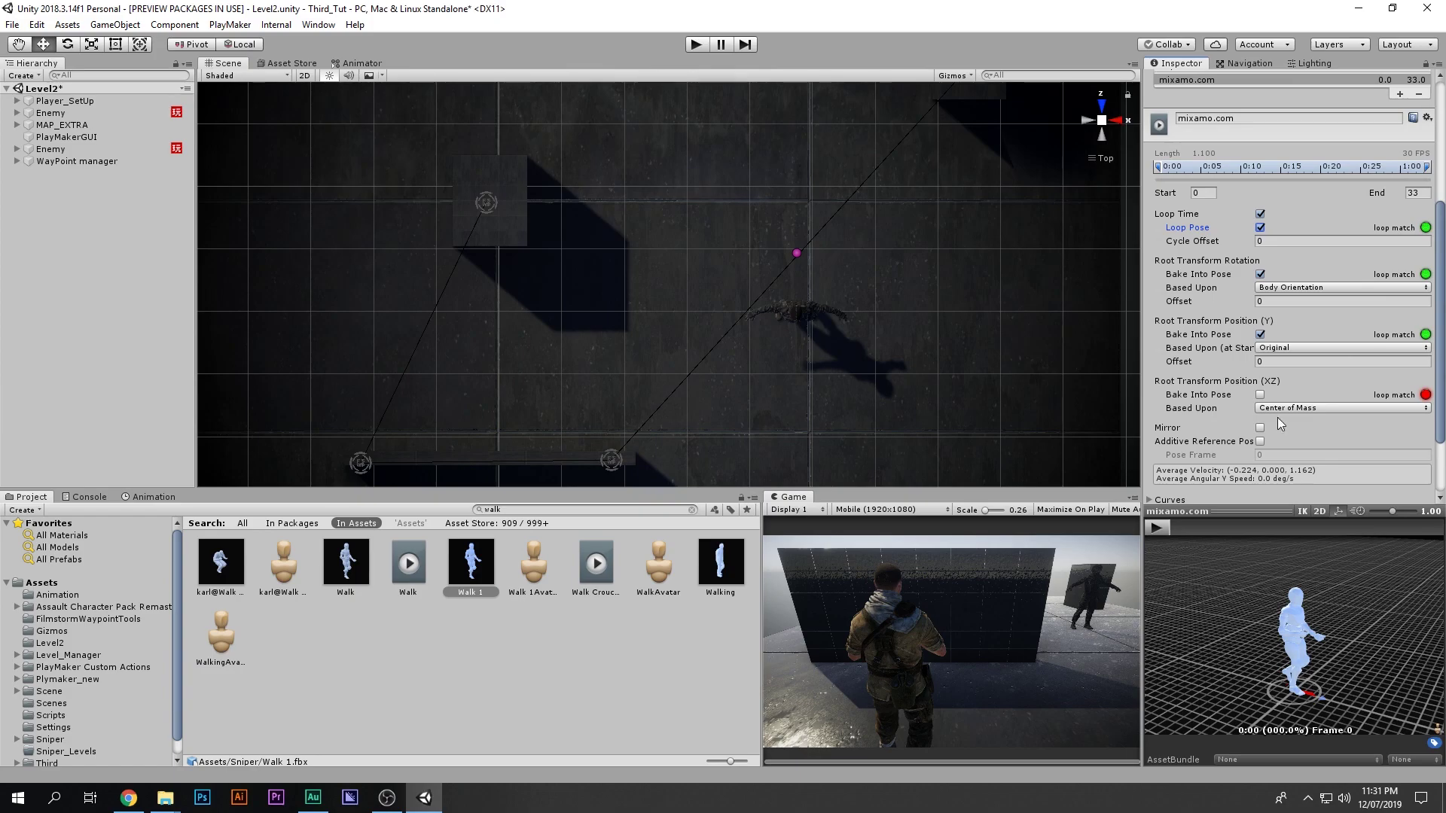
click(1260, 395)
click(1156, 528)
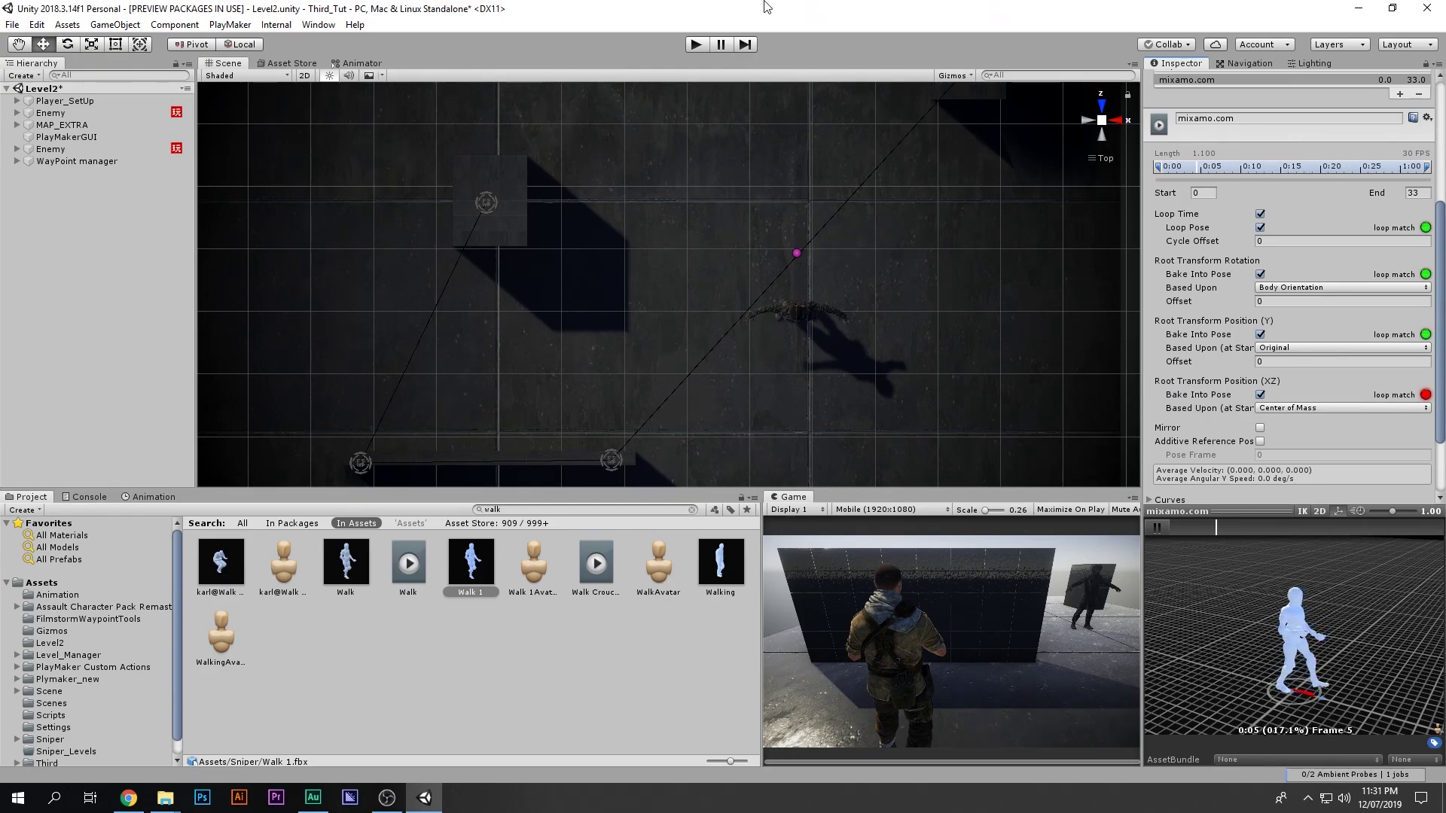
- Add the Swagger Walk model's animation to the Enemy Patrolling controller as its default state, and return to the scene
click(596, 563)
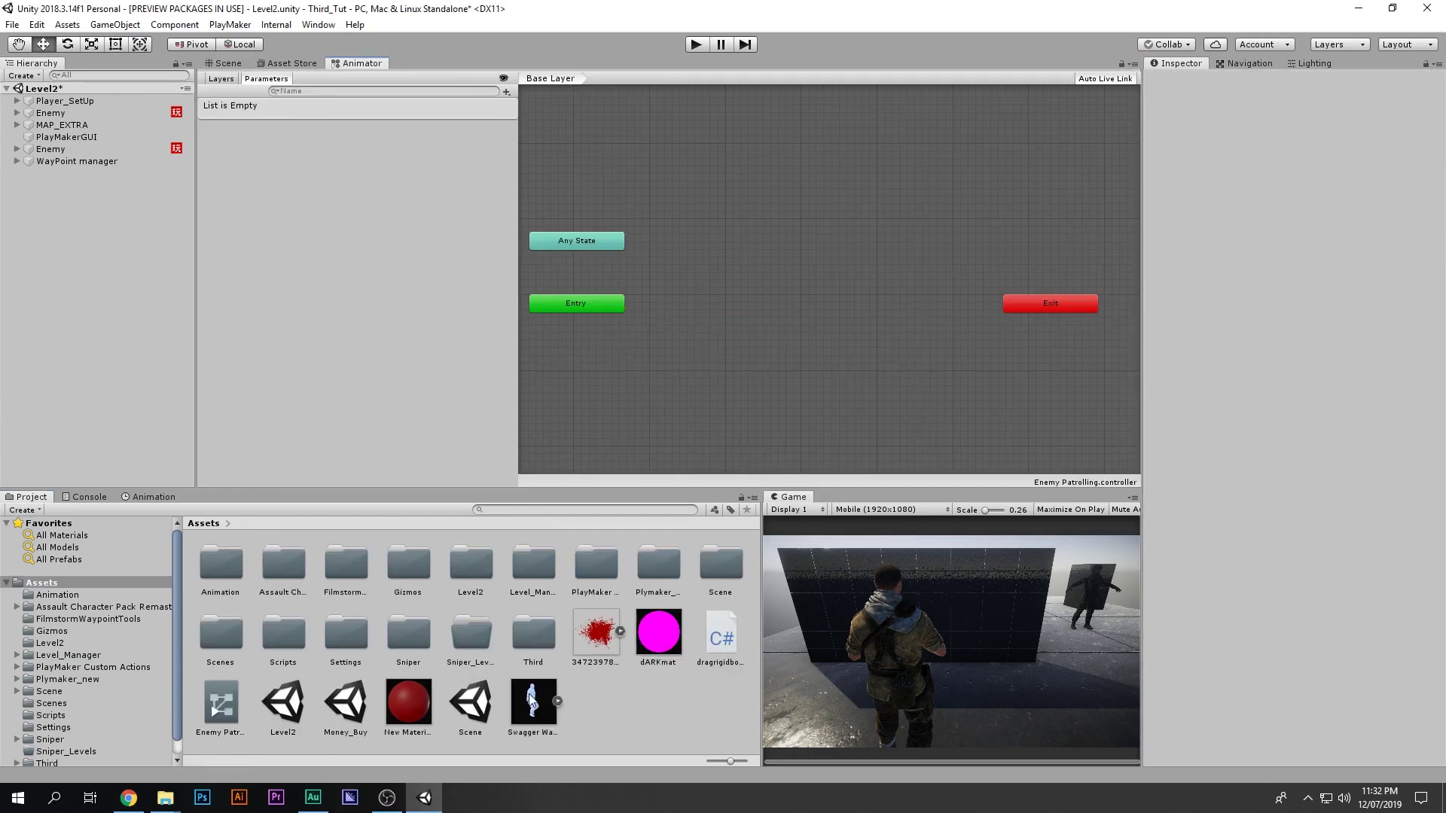
drag(532, 700, 728, 310)
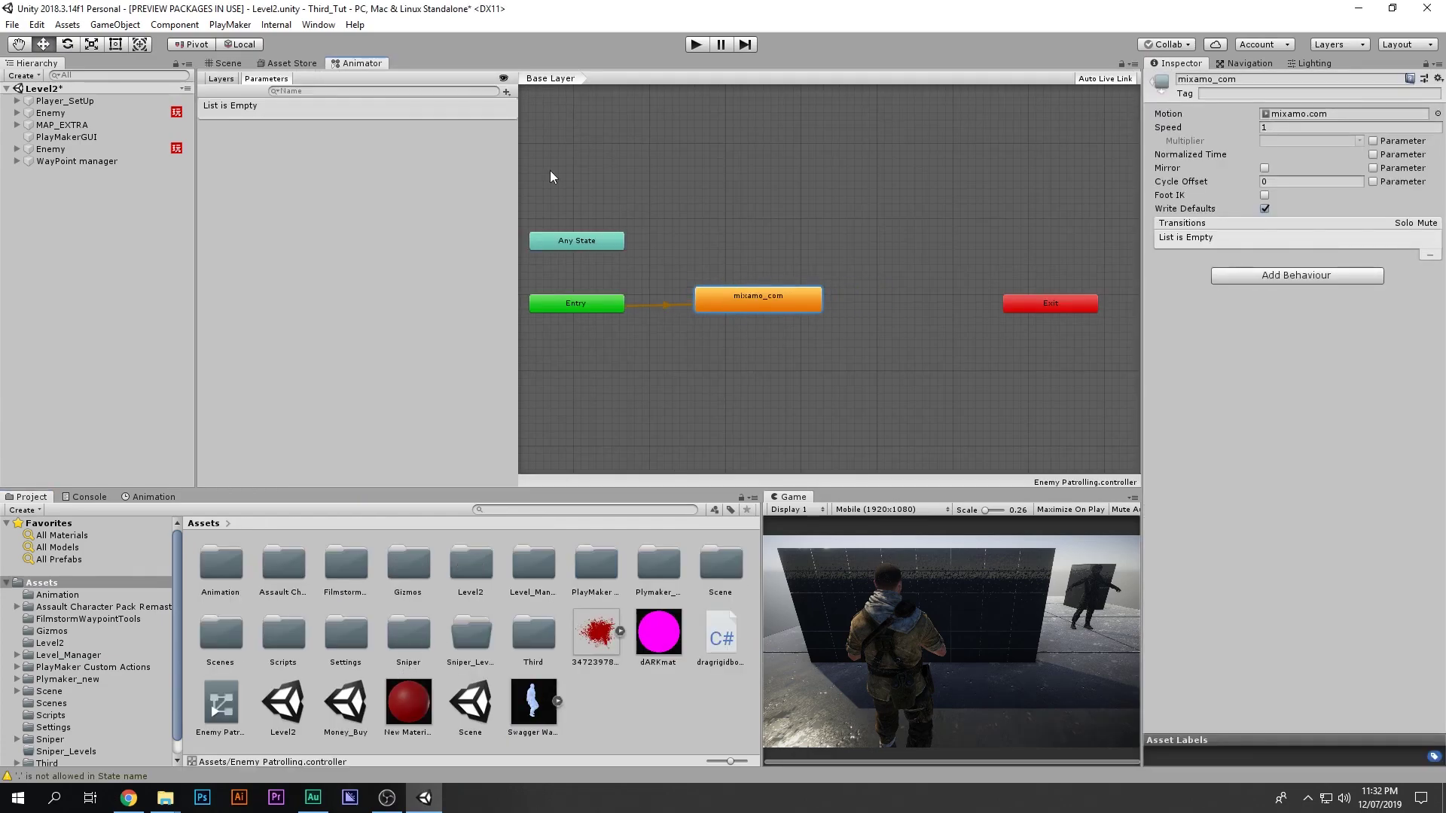
click(228, 64)
- Play-test the Swagger Walk animation, enable the second Enemy's Nav Mesh Agent during play, follow its patrol, and stop the test
click(697, 44)
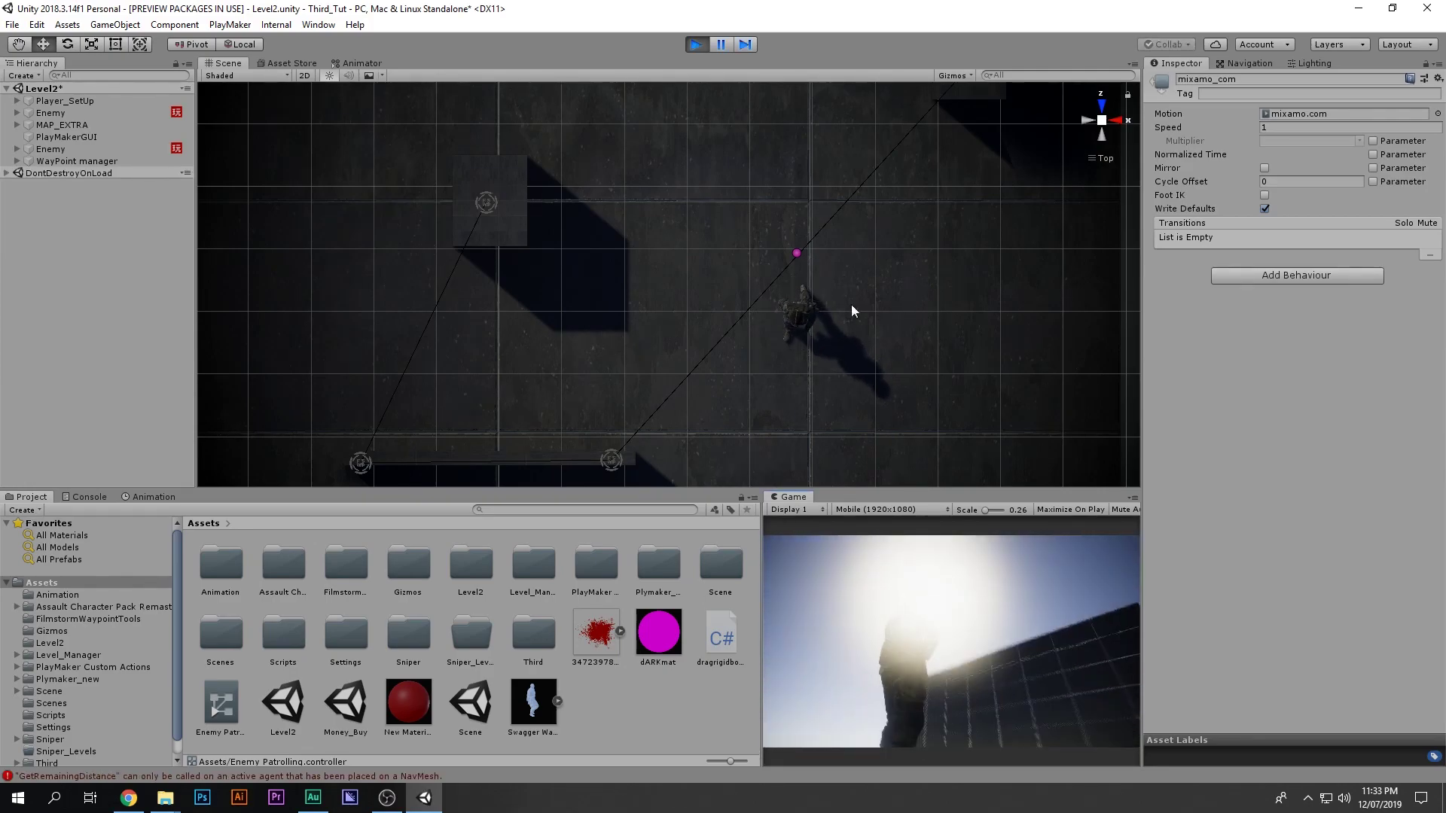
click(90, 149)
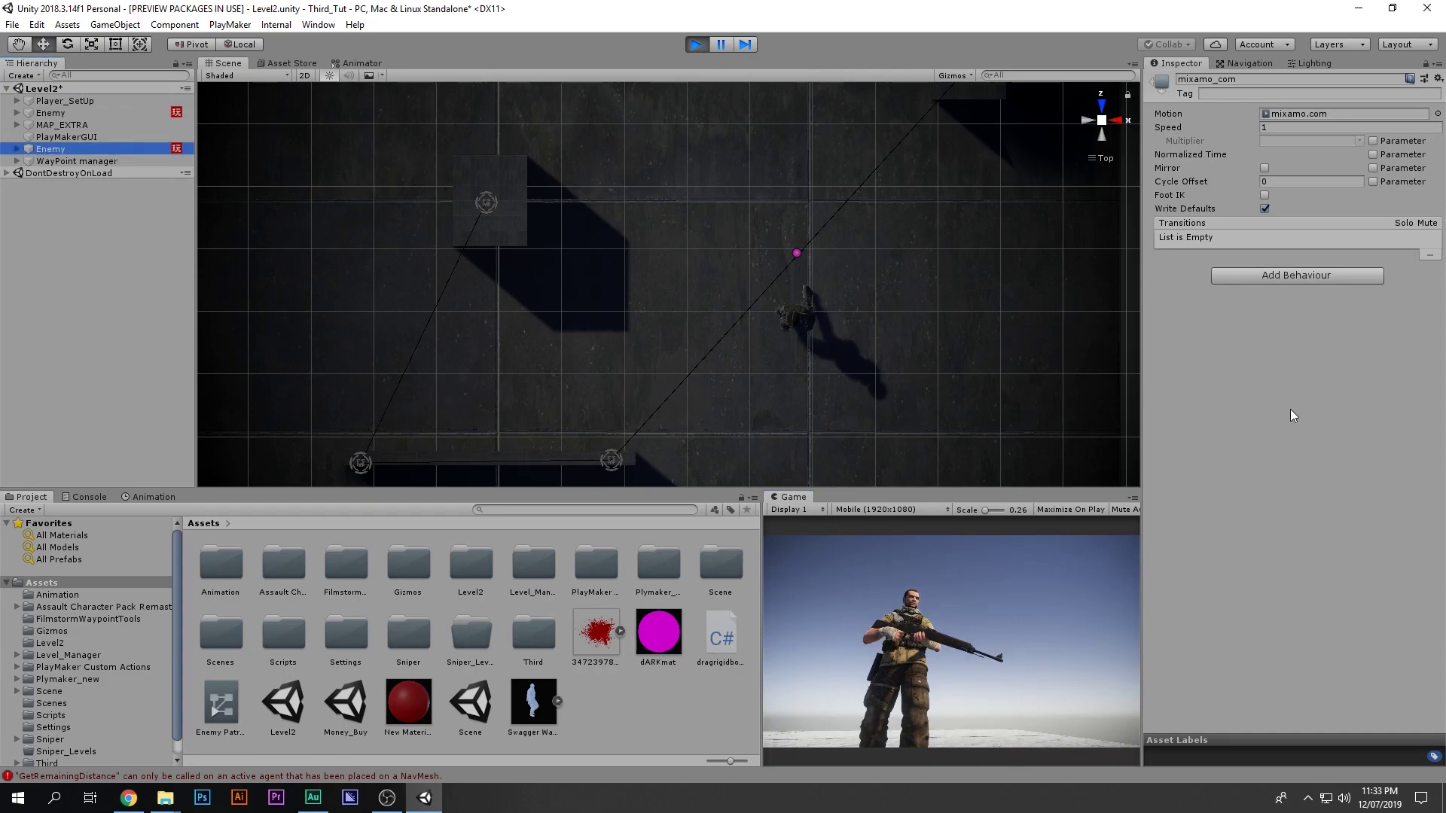
click(1173, 354)
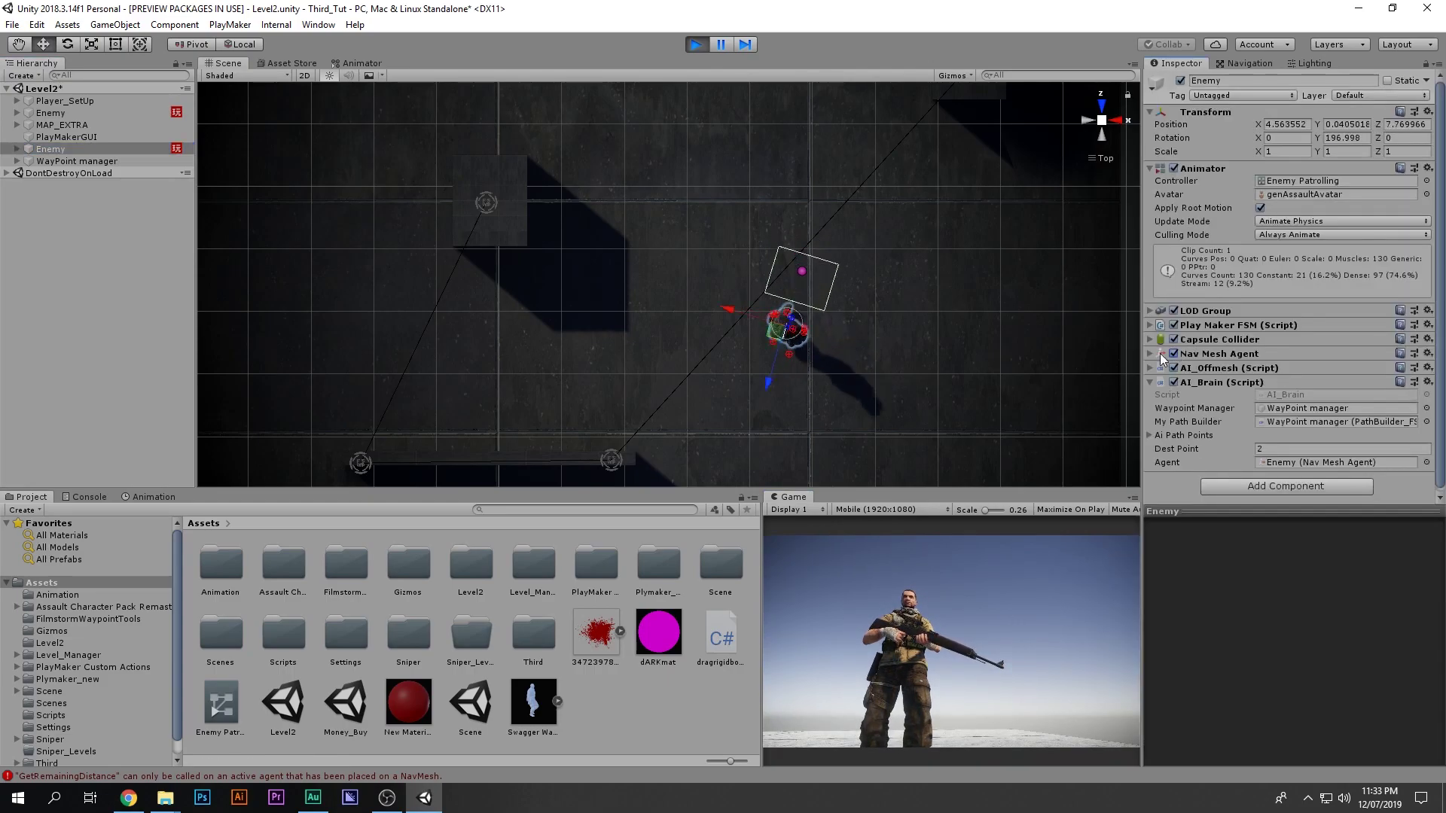
scroll(791, 430, down, 1)
drag(790, 431, 930, 281)
middle_drag(931, 281, 970, 253)
scroll(797, 327, down, 1)
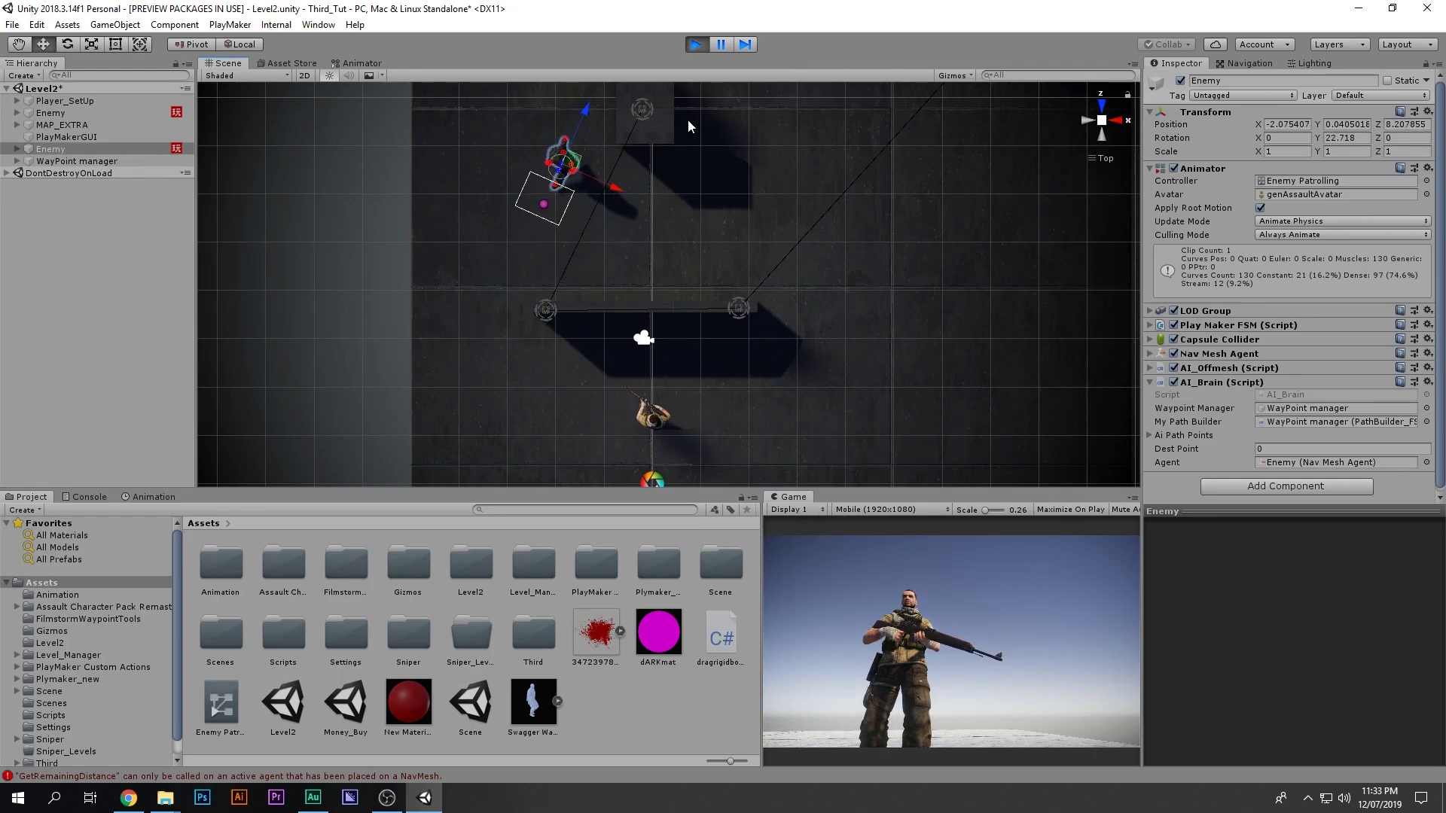
click(698, 44)
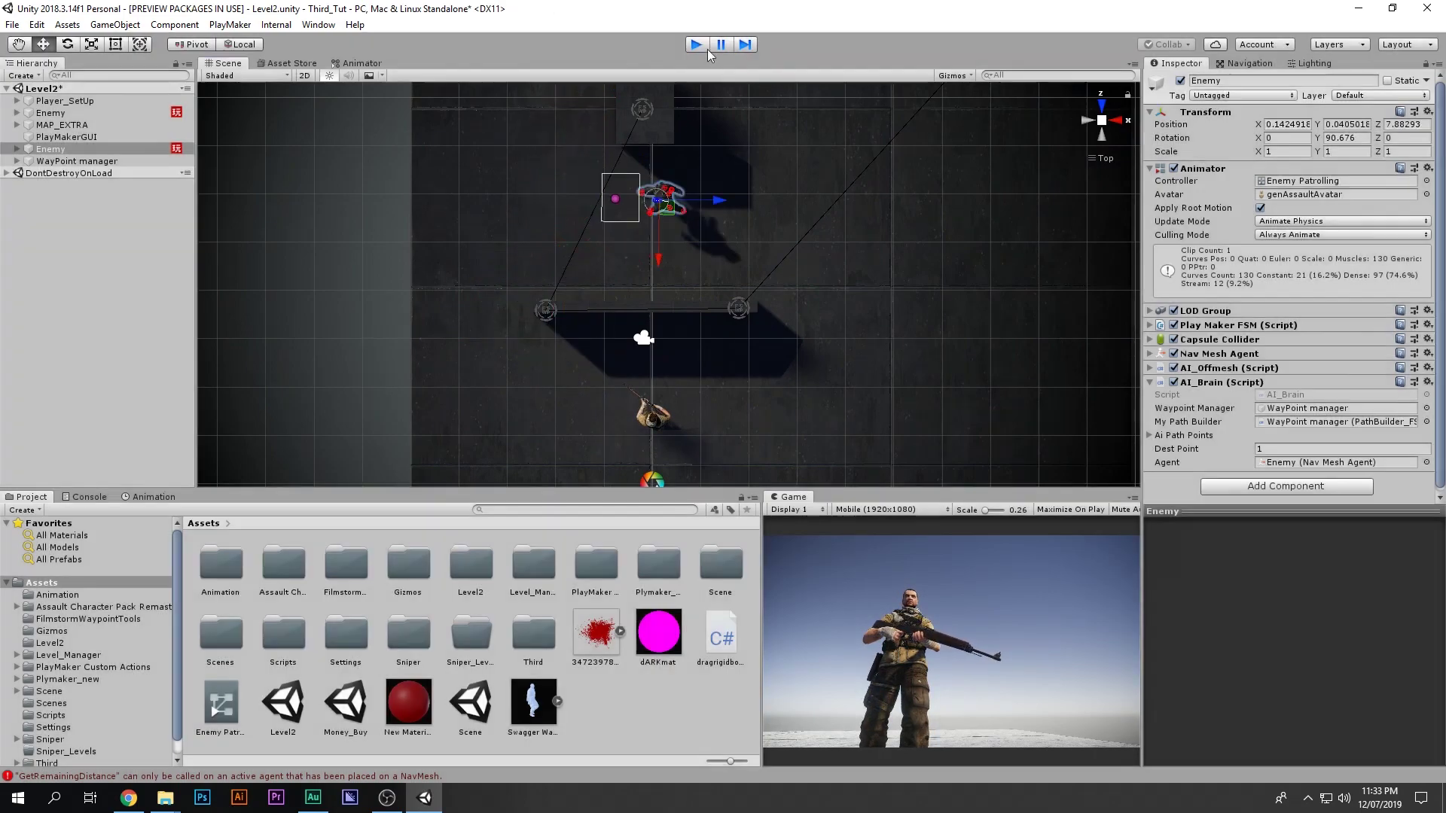
- Enable the second Enemy's Nav Mesh Agent outside play mode and expand its settings
click(1173, 354)
click(1173, 354)
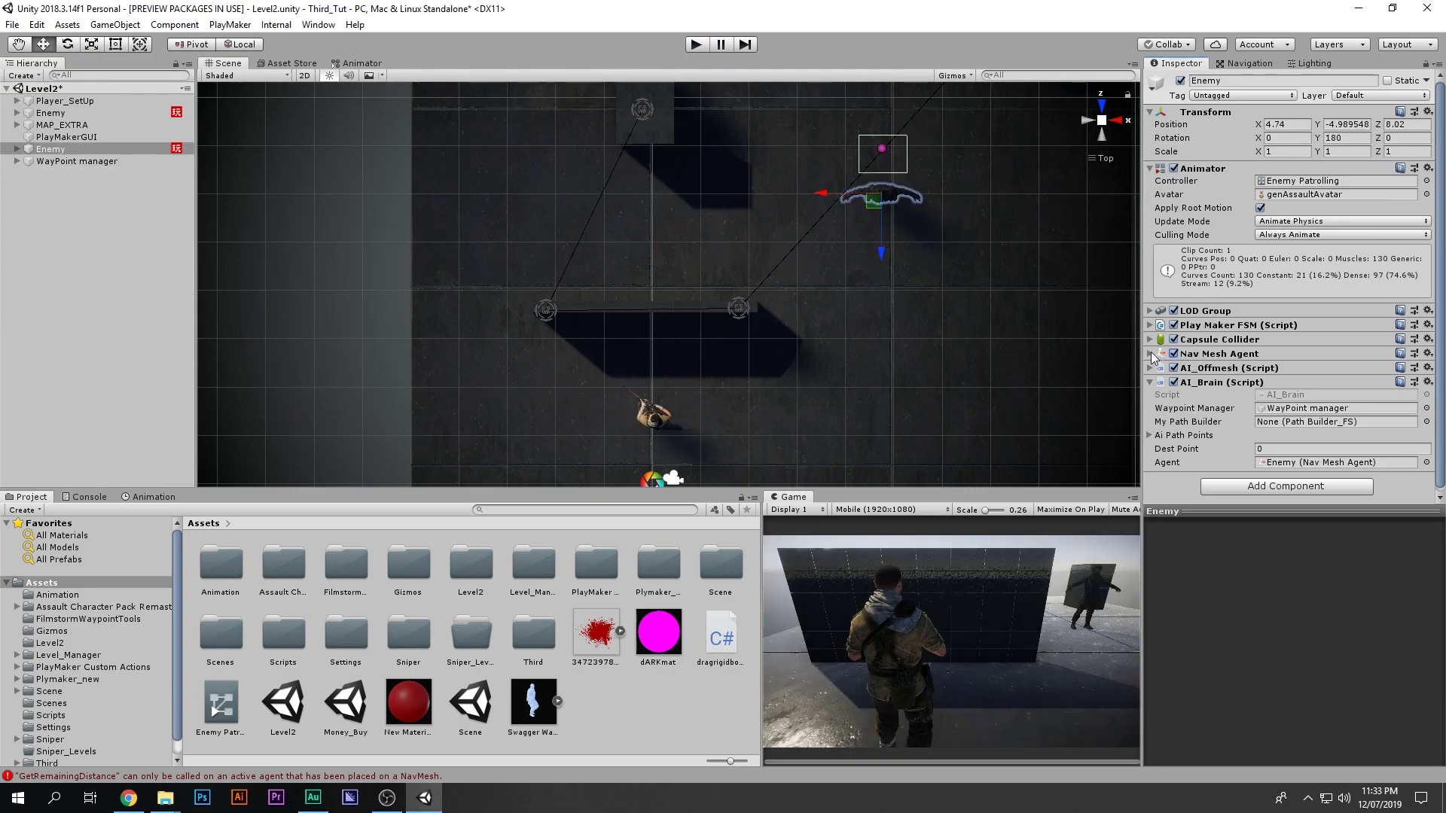
click(1150, 354)
- Start play mode and examine the patrolling enemy's walk from the side before returning to the top view
click(697, 43)
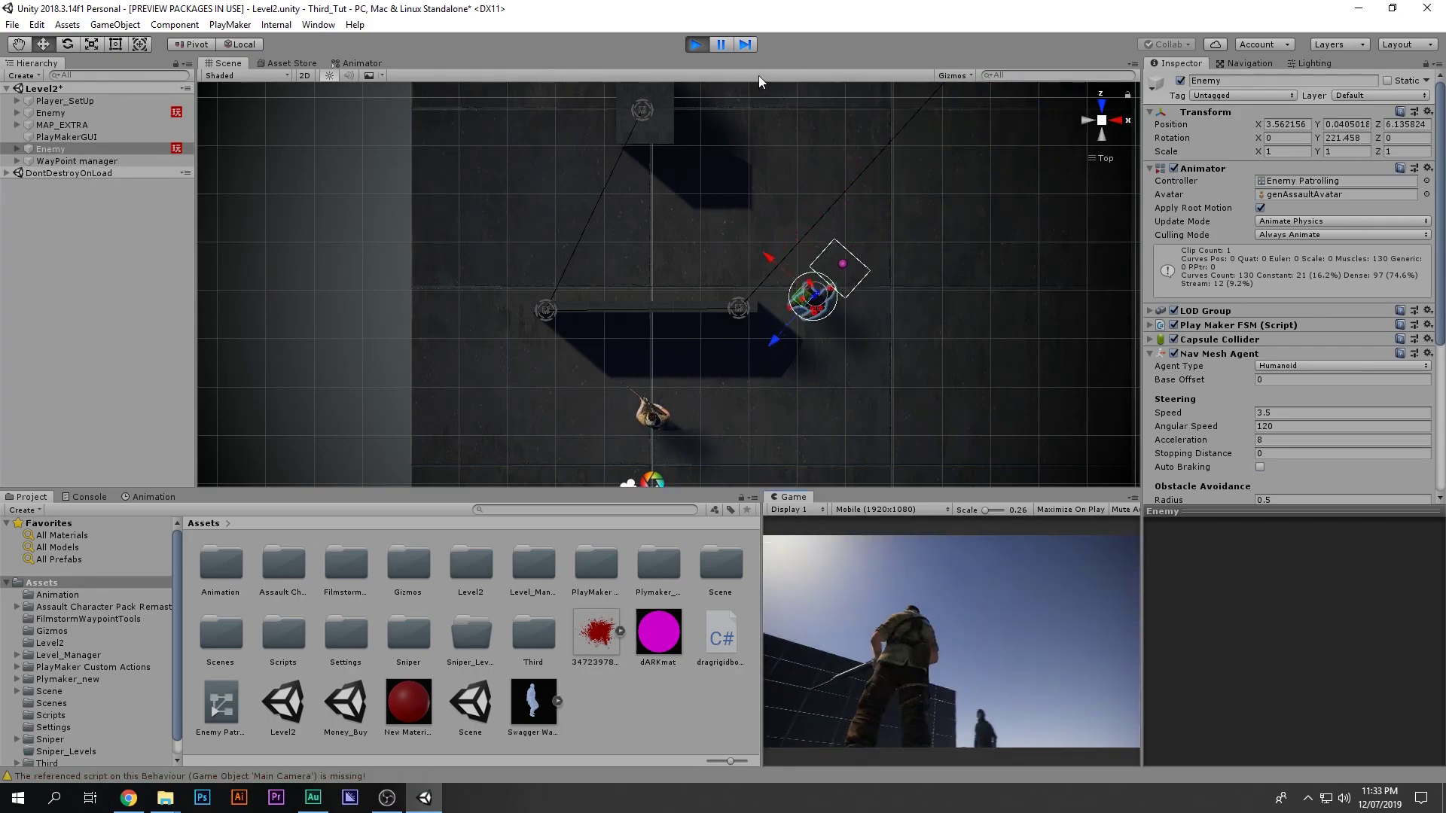
click(1088, 122)
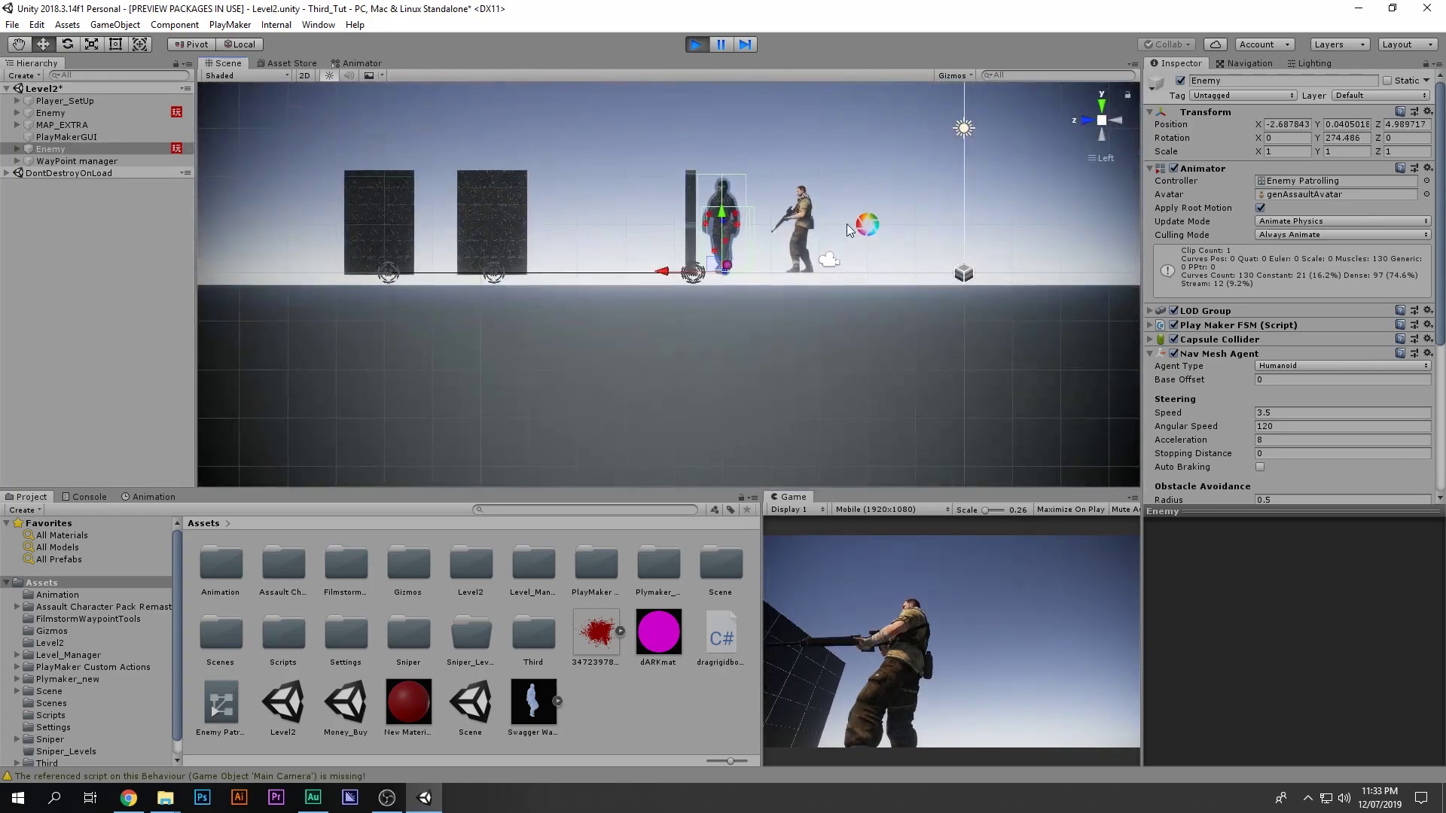
scroll(796, 259, up, 5)
middle_drag(796, 259, 832, 266)
click(1107, 95)
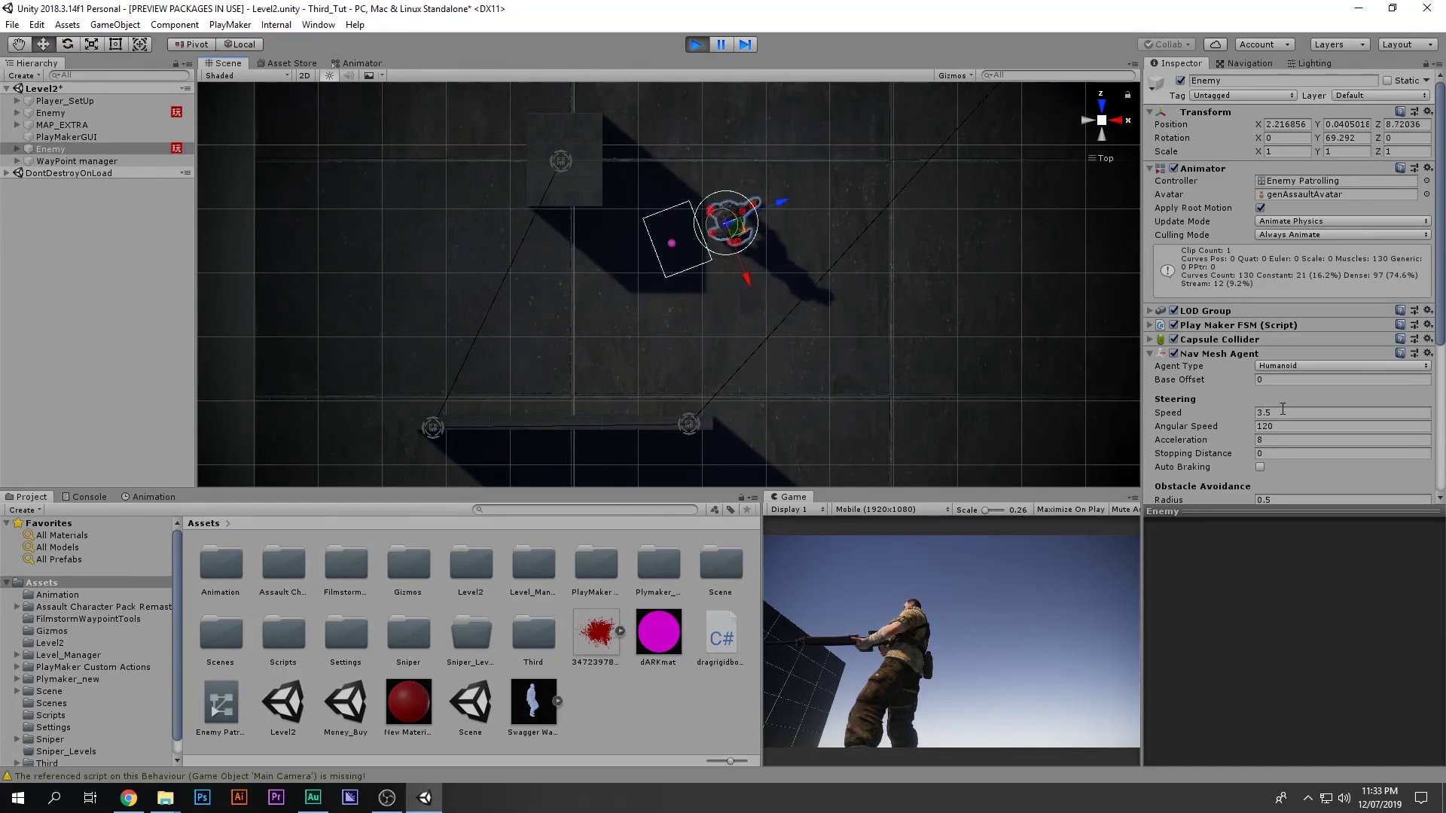
- Set the enemy's Nav Mesh Agent speed to 1 during play and follow its patrol between the waypoints
click(1282, 413)
text(1)
scroll(981, 268, down, 1)
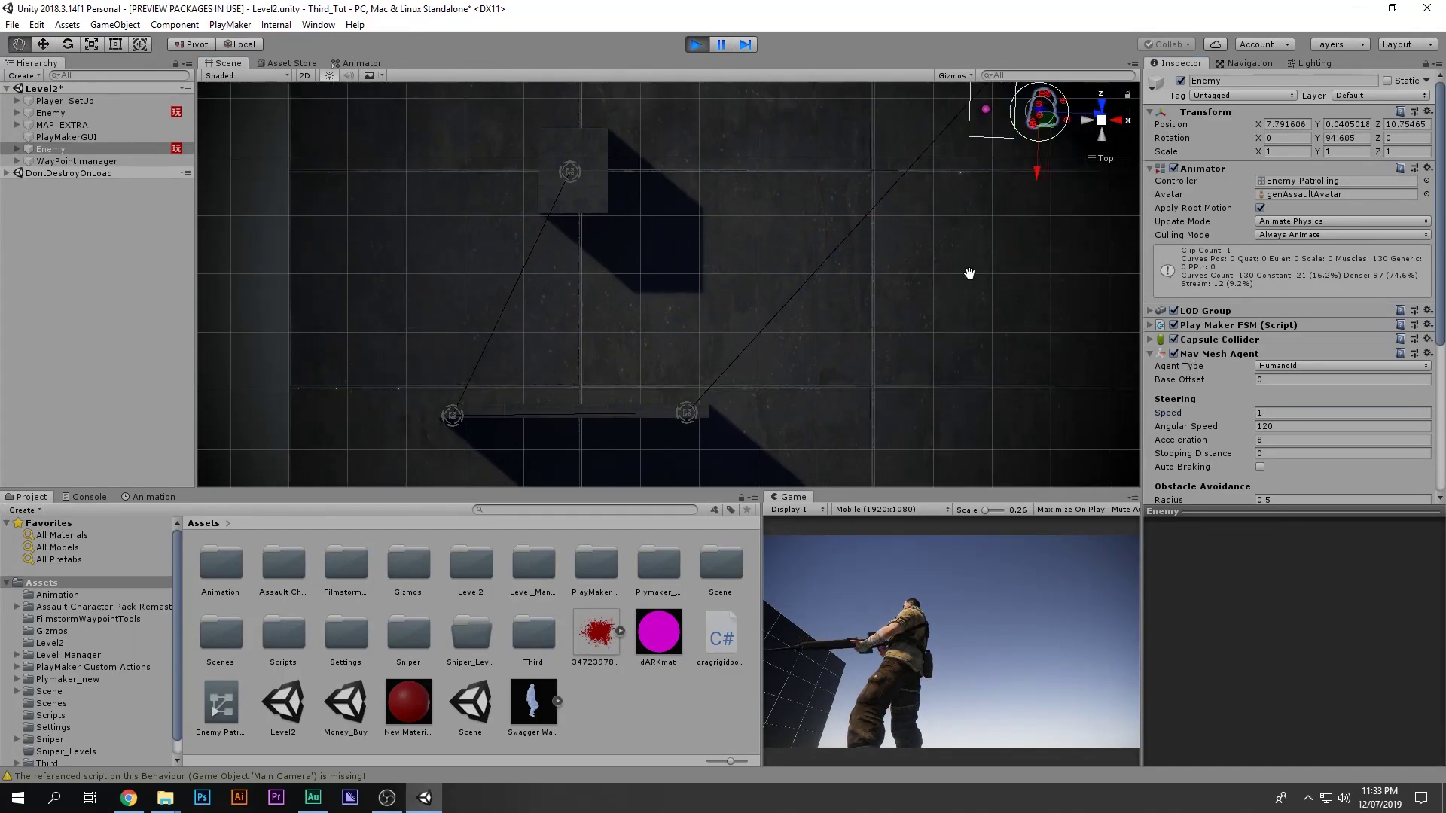
middle_drag(981, 269, 841, 297)
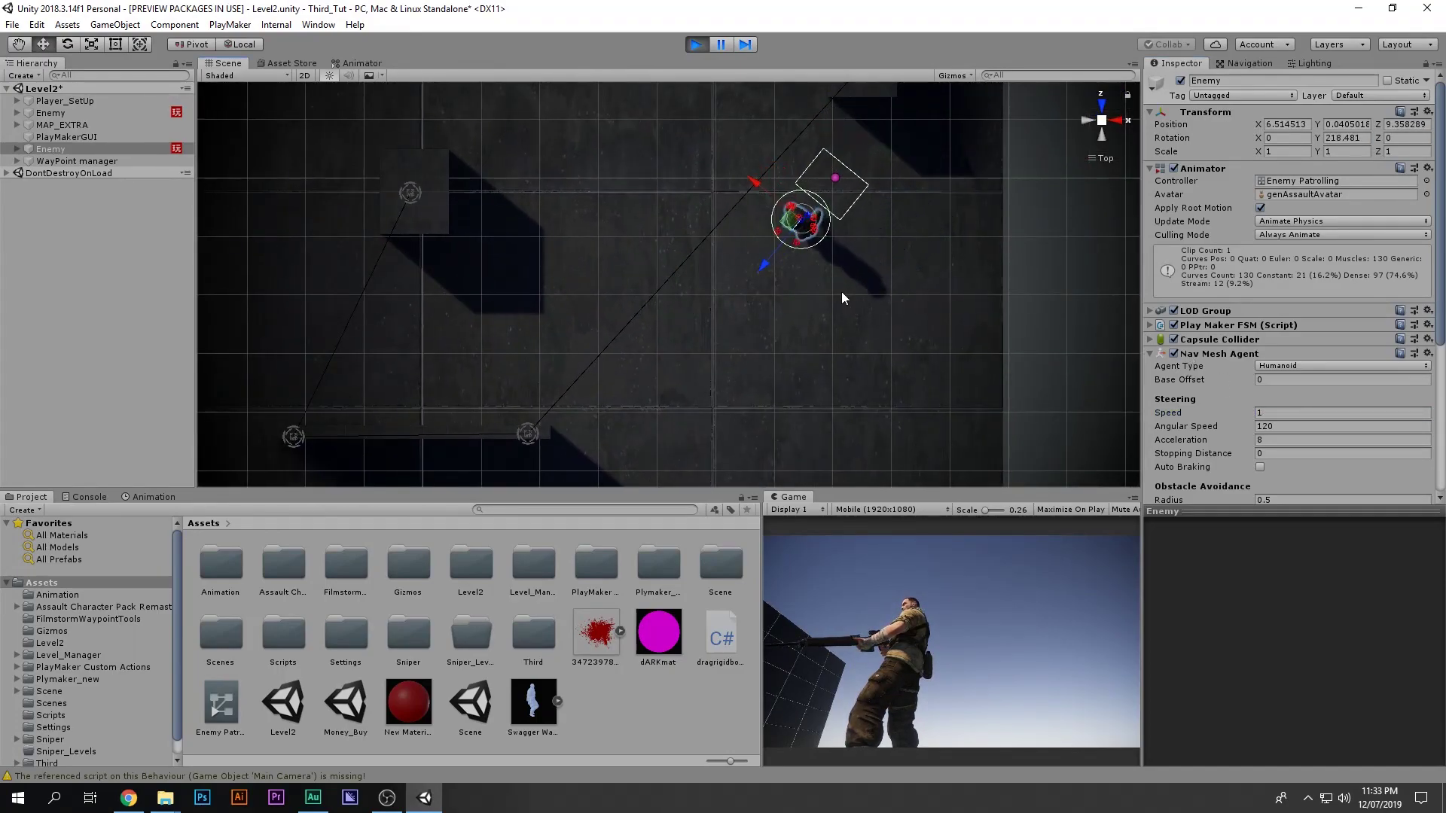
middle_drag(732, 312, 883, 207)
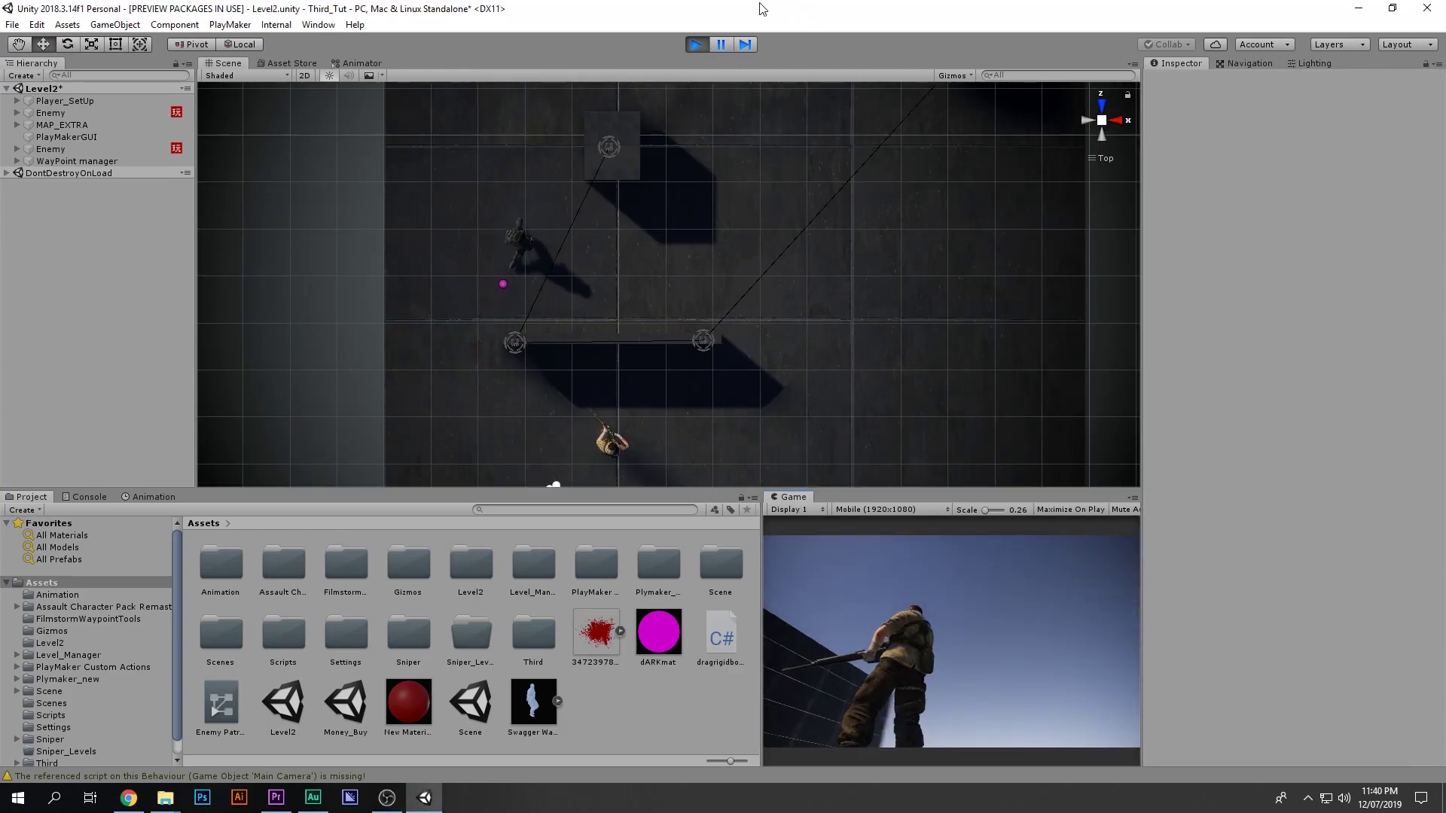
- Enlarge the Game view, walk the player behind the patrolling enemy to examine its turns, and pause the play-test
click(725, 44)
key(shift+space)
click(716, 41)
click(741, 354)
key(w)
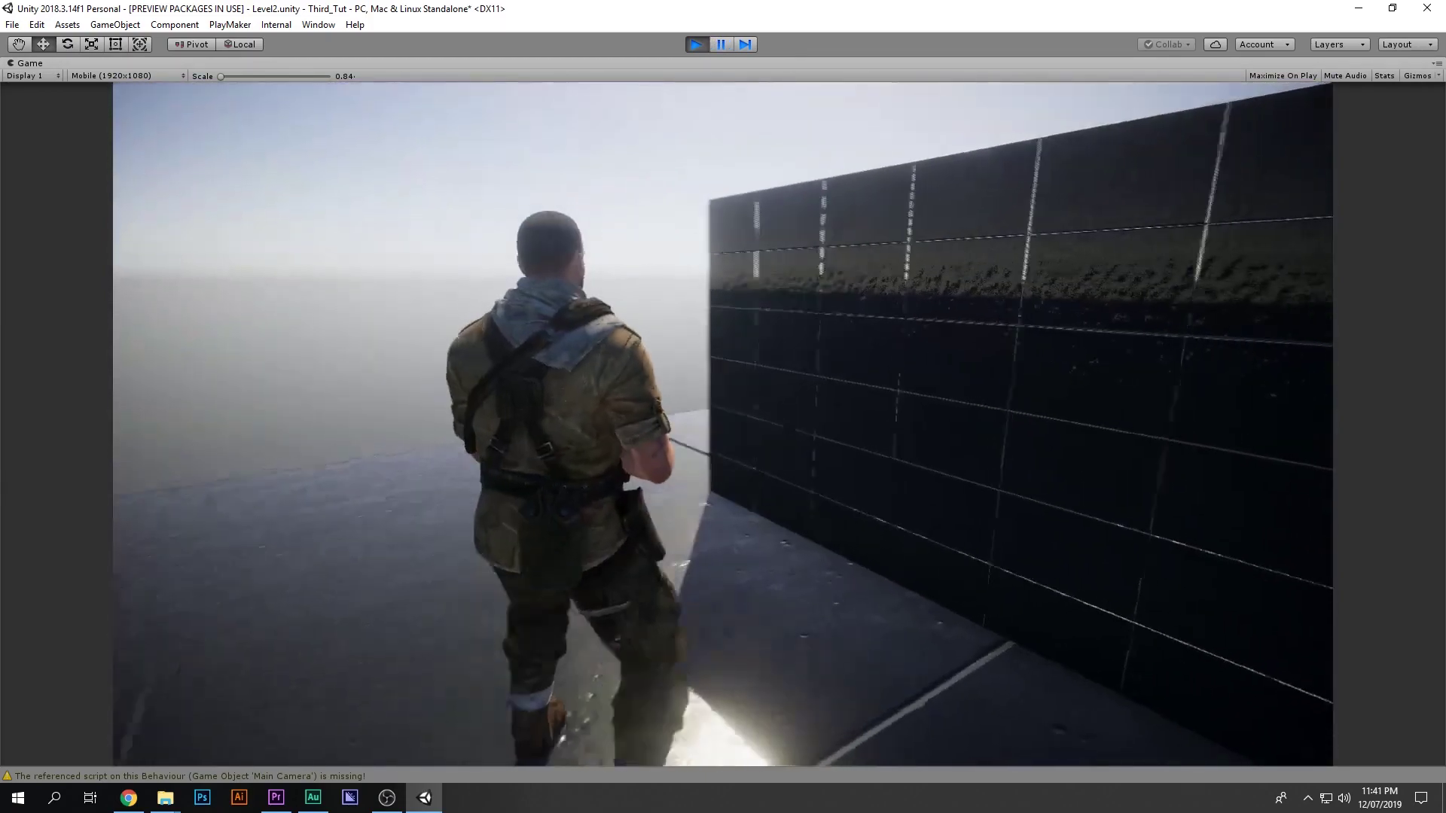
key(w)
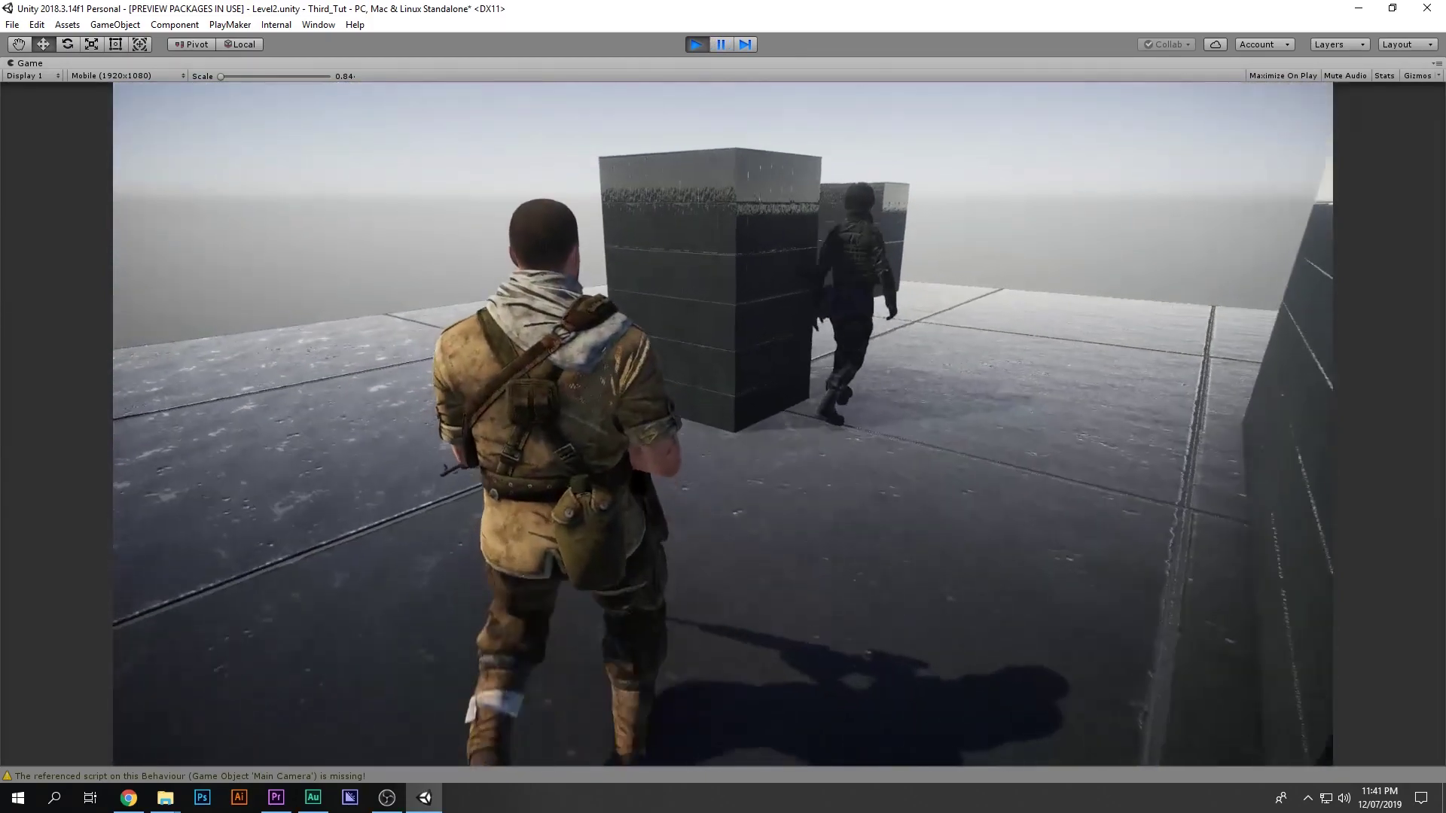
key(w)
key(d)
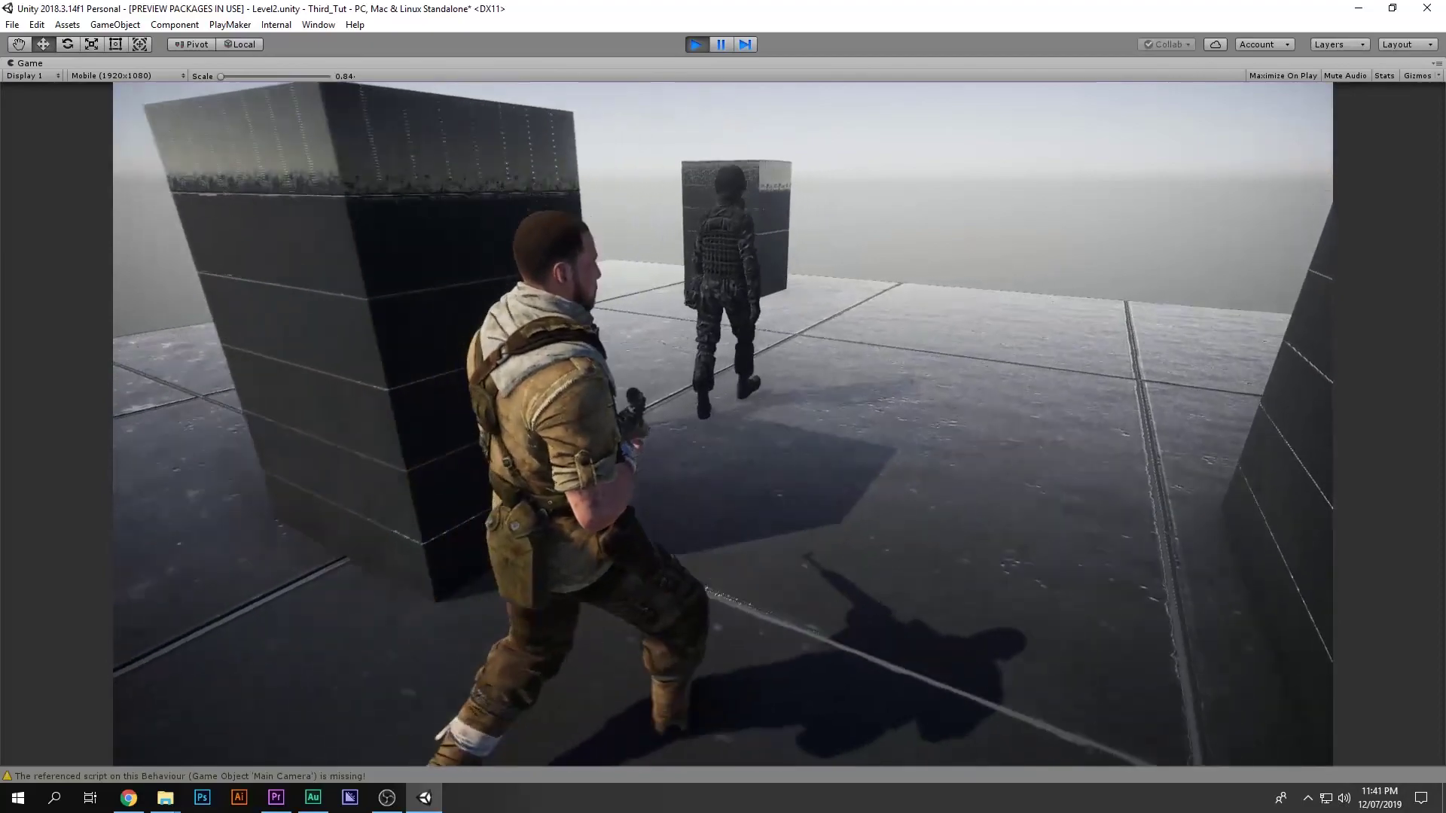
key(w)
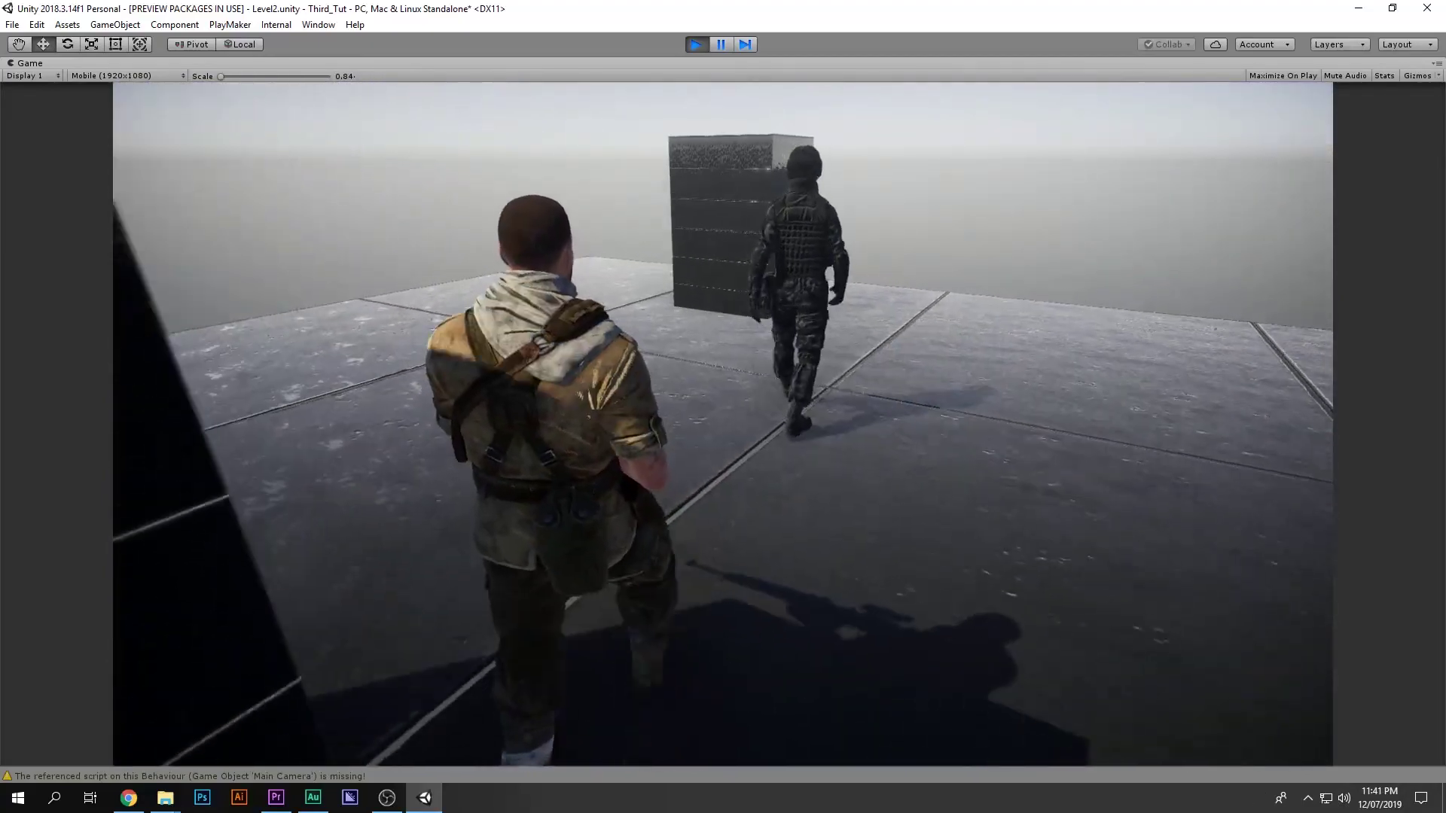
key(w)
key(w)
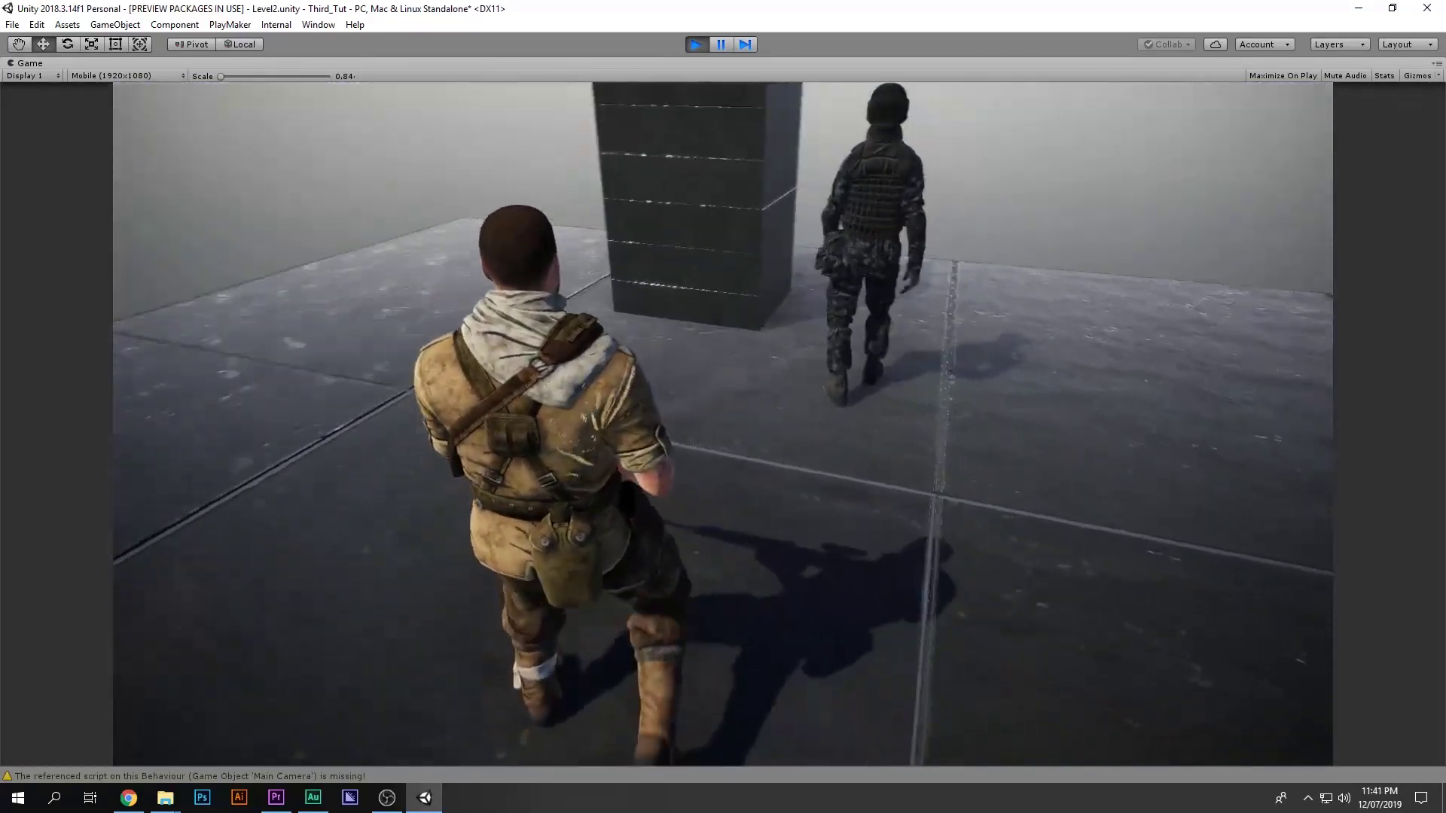
key(w)
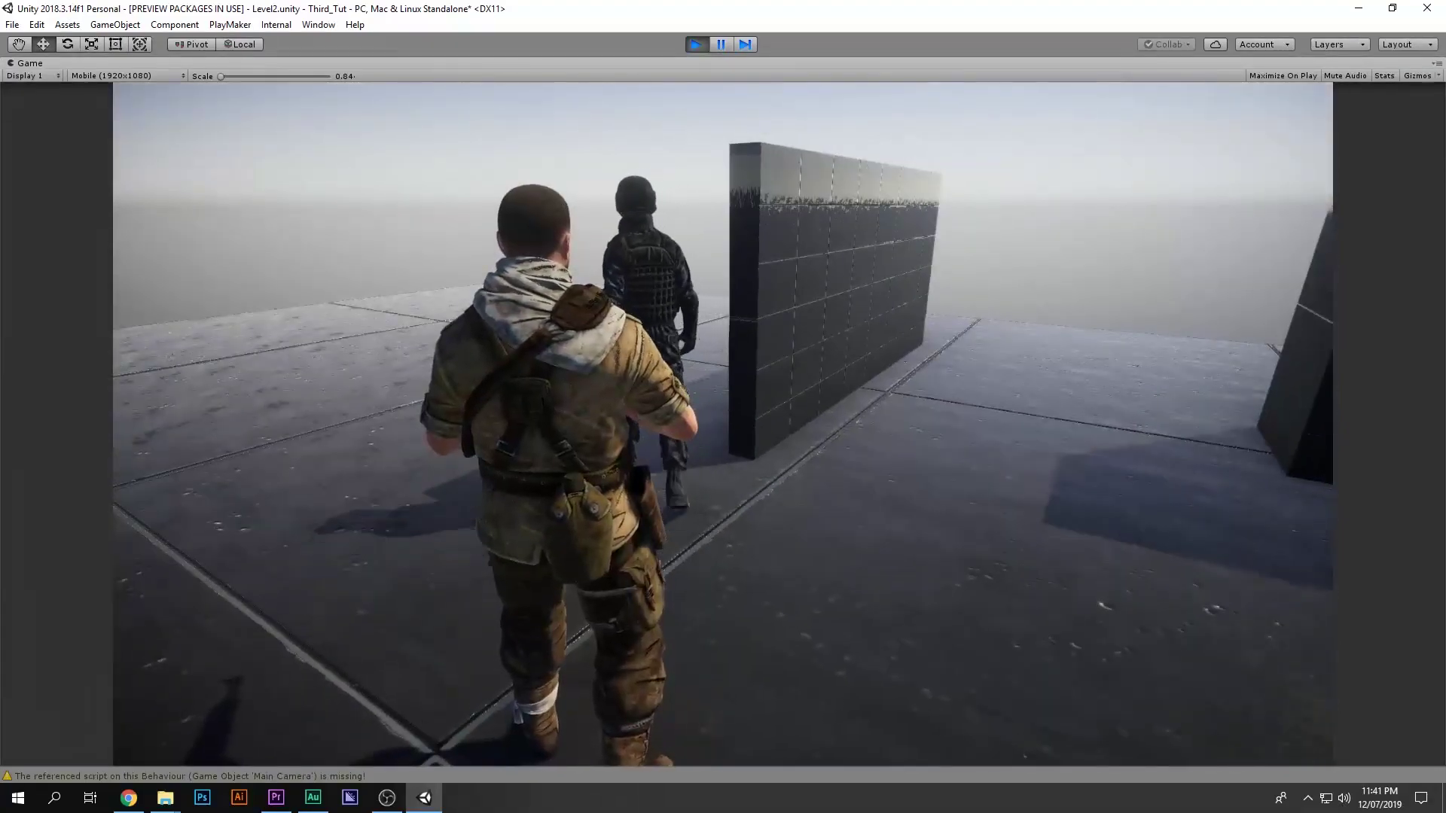
key(w)
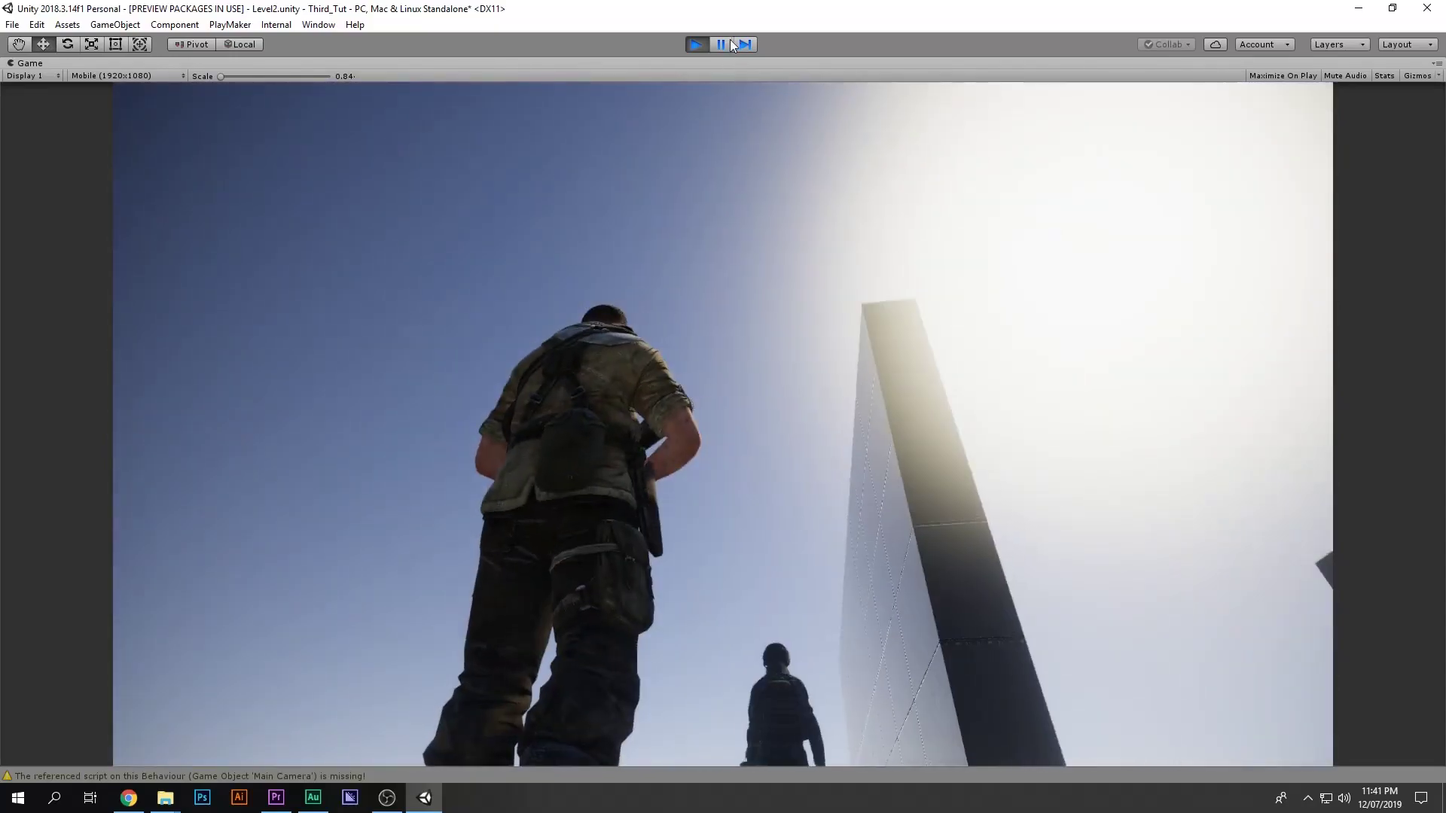
click(729, 42)
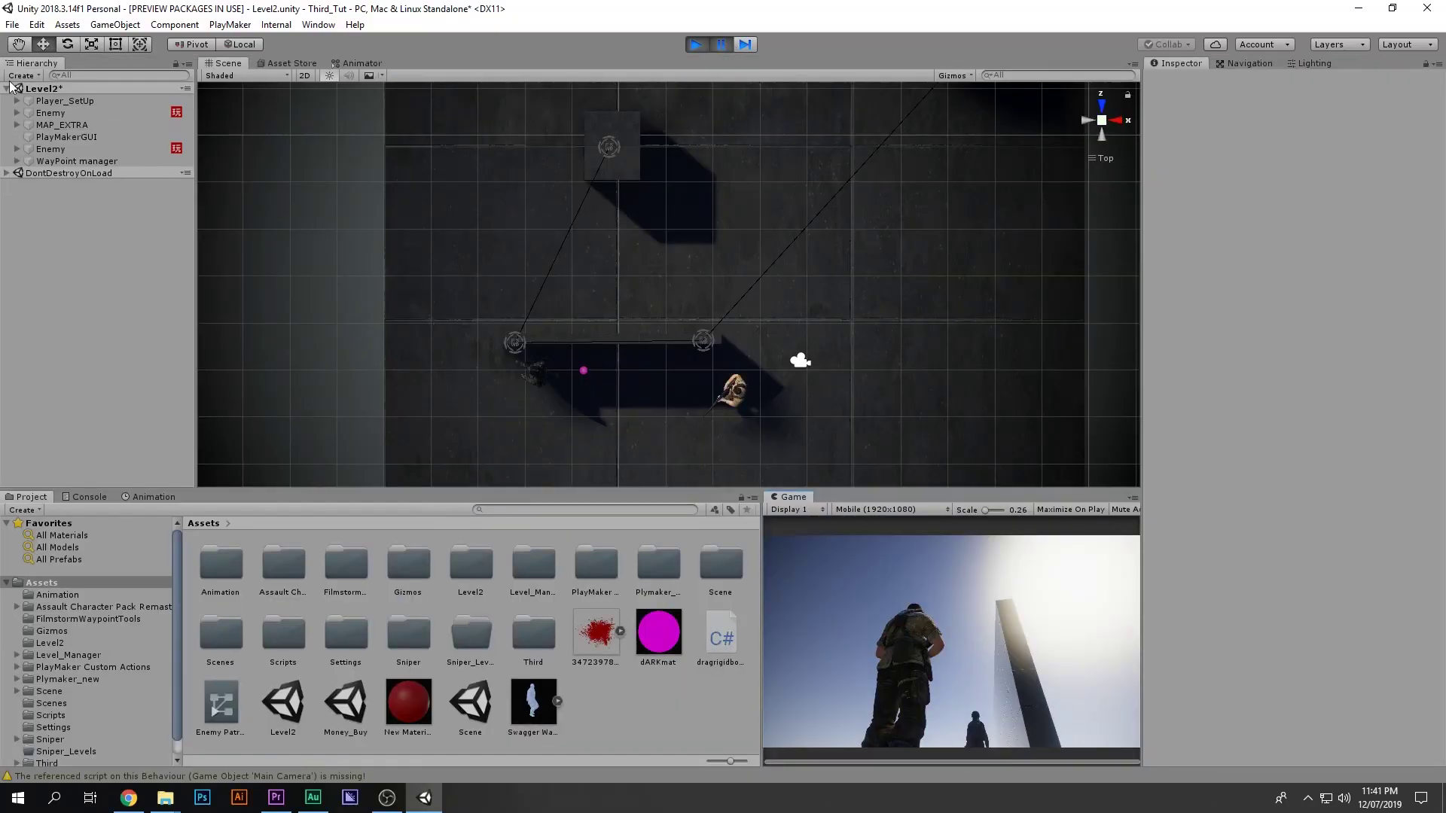
- Resume play and set the second Enemy's Nav Mesh Agent angular speed to 10000000
click(119, 149)
scroll(1041, 240, down, 3)
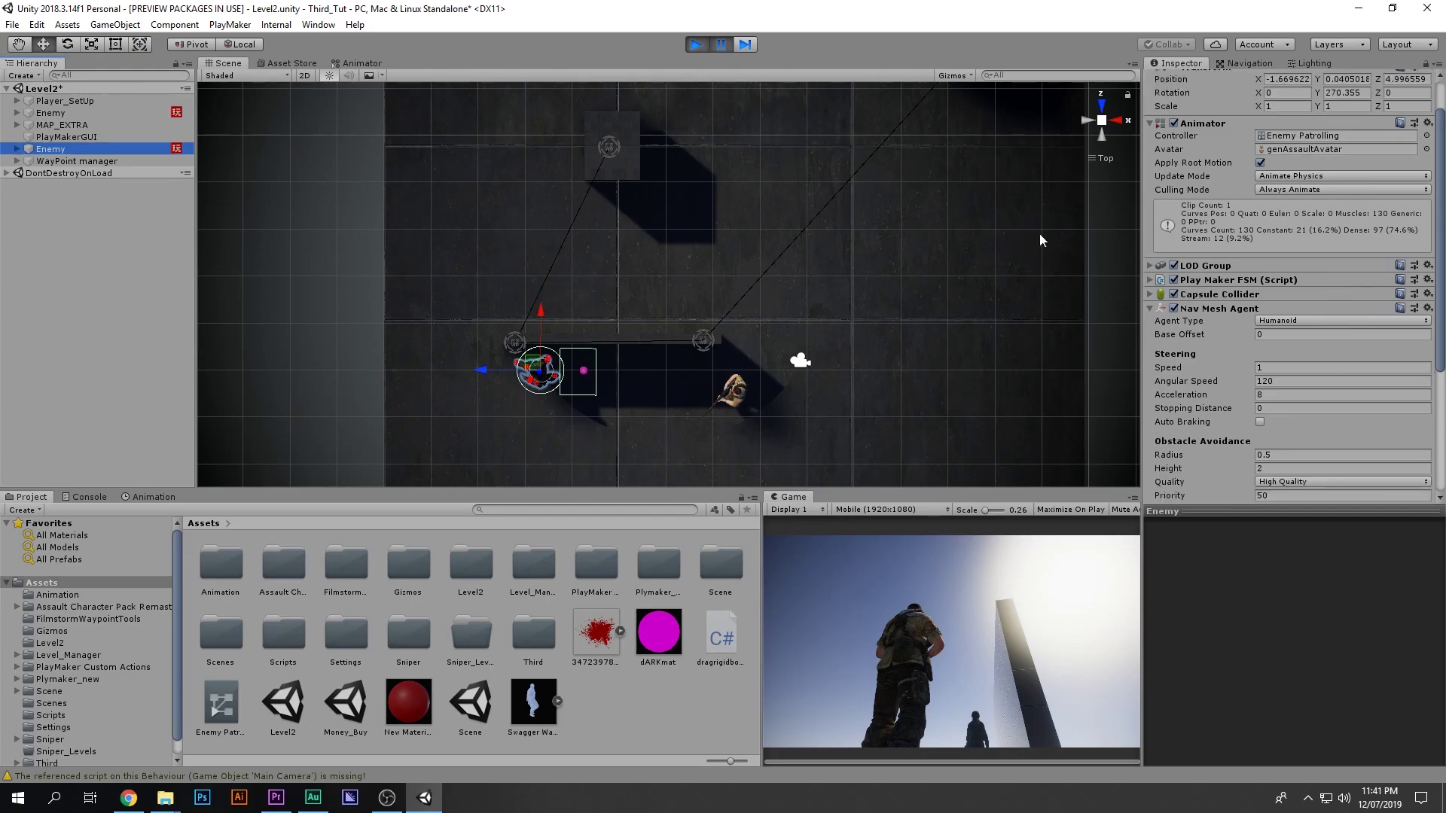
click(730, 43)
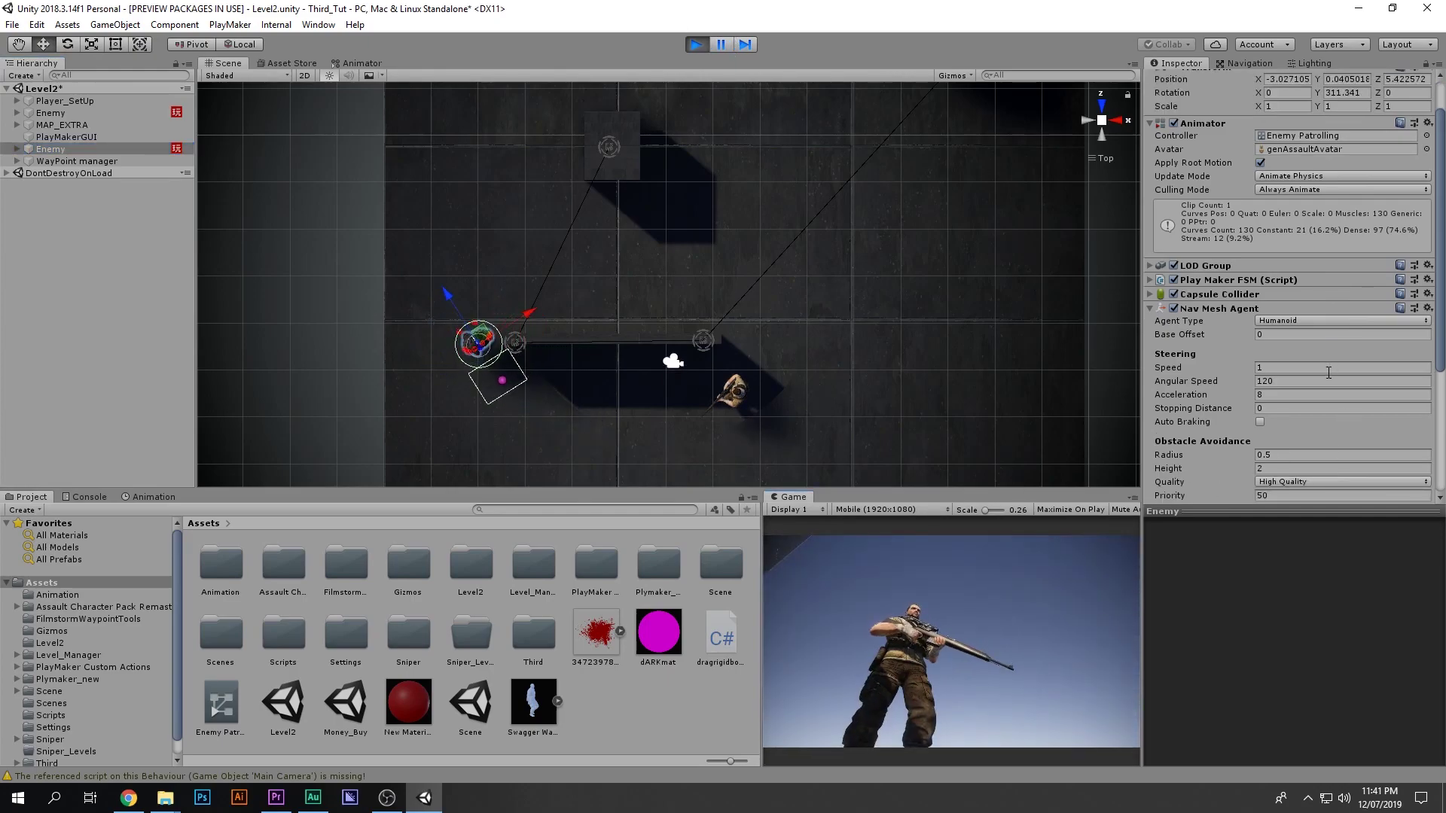
click(1293, 382)
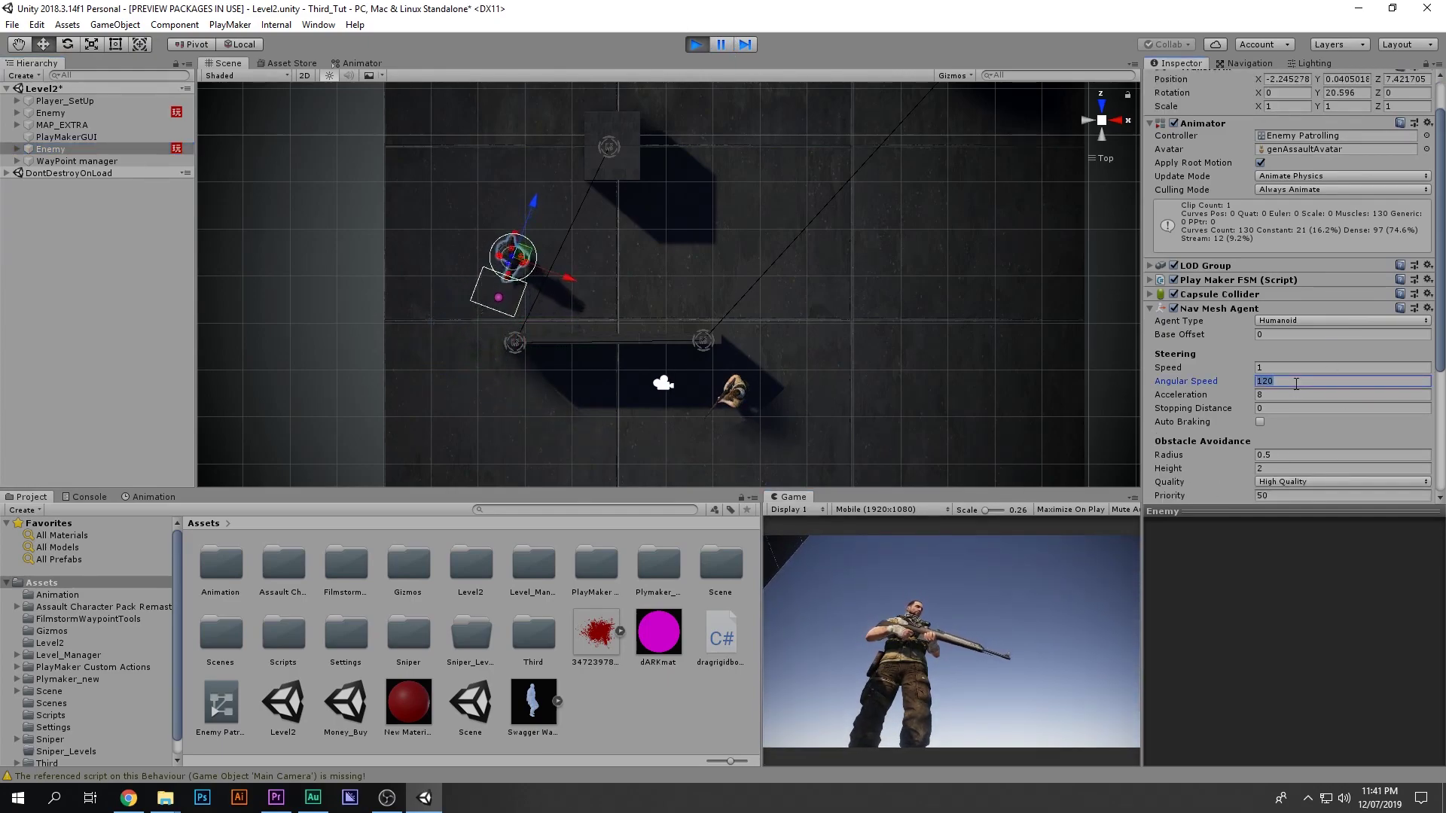
text(10000000)
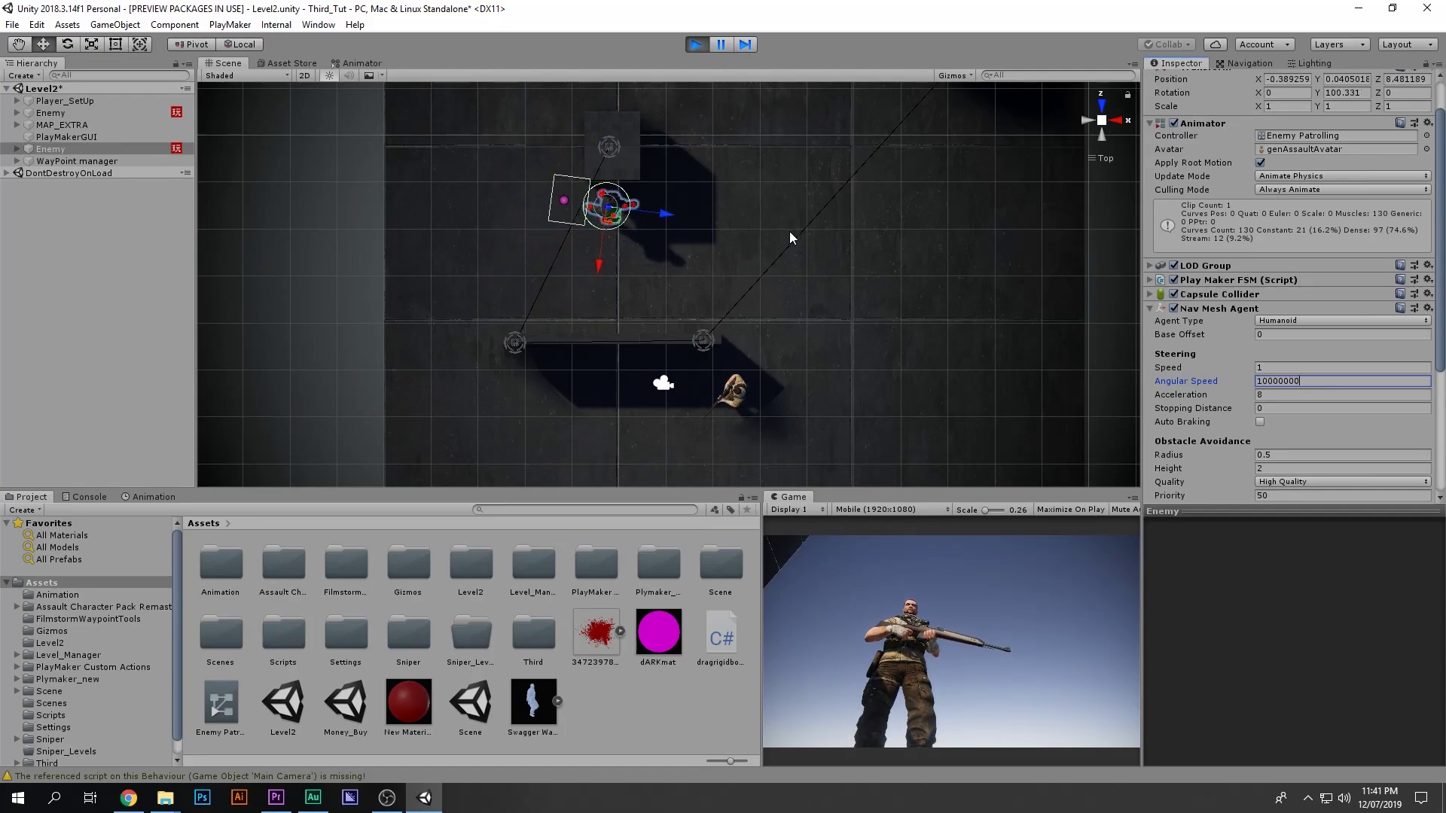
- Follow the enemy closely from an angled Scene view to examine how it turns at the waypoints
middle_drag(867, 219, 820, 255)
alt+drag(820, 254, 507, 320)
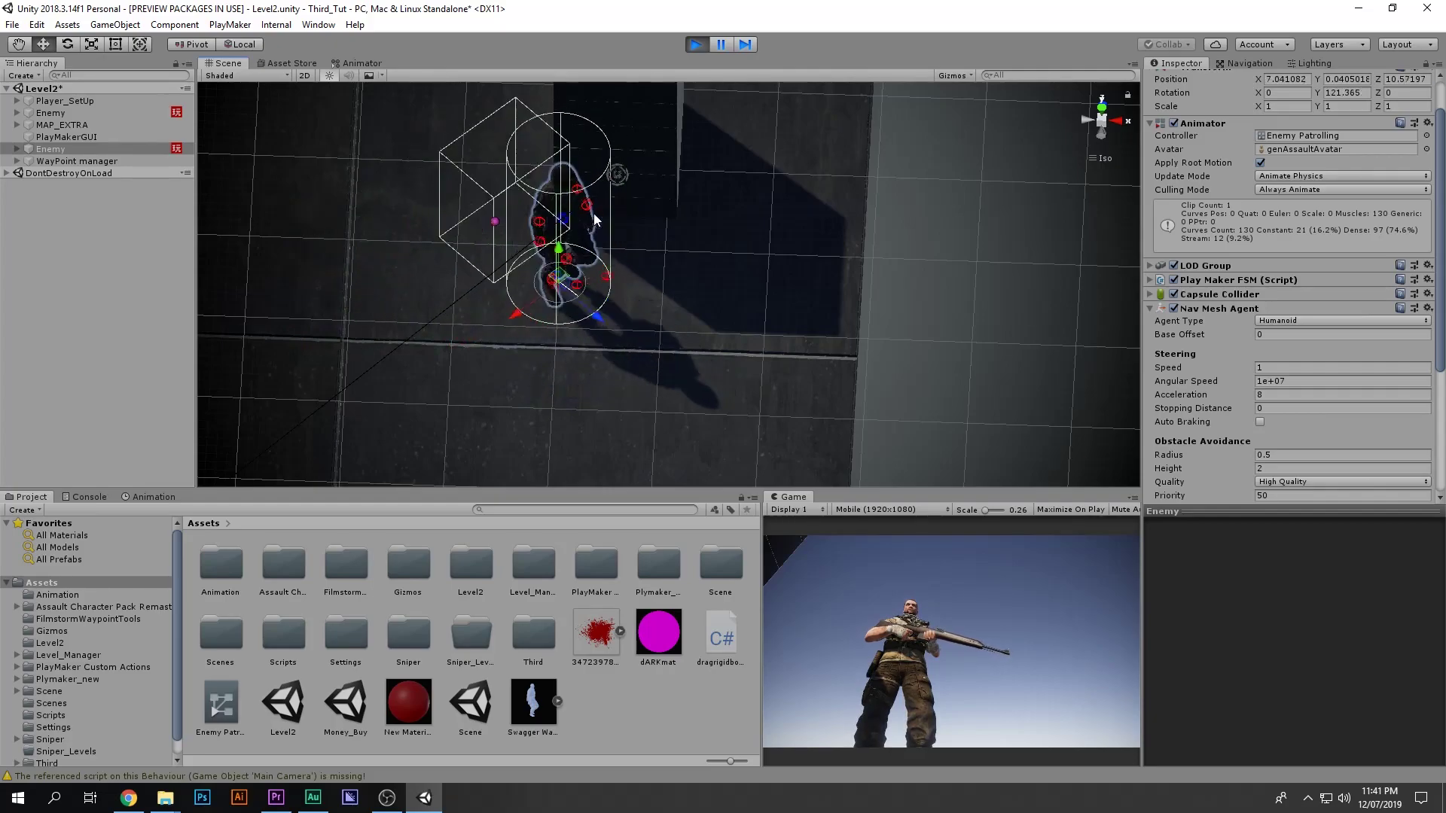
drag(483, 278, 786, 327)
middle_drag(786, 328, 804, 321)
scroll(804, 321, down, 2)
middle_drag(804, 322, 931, 253)
middle_drag(767, 437, 848, 339)
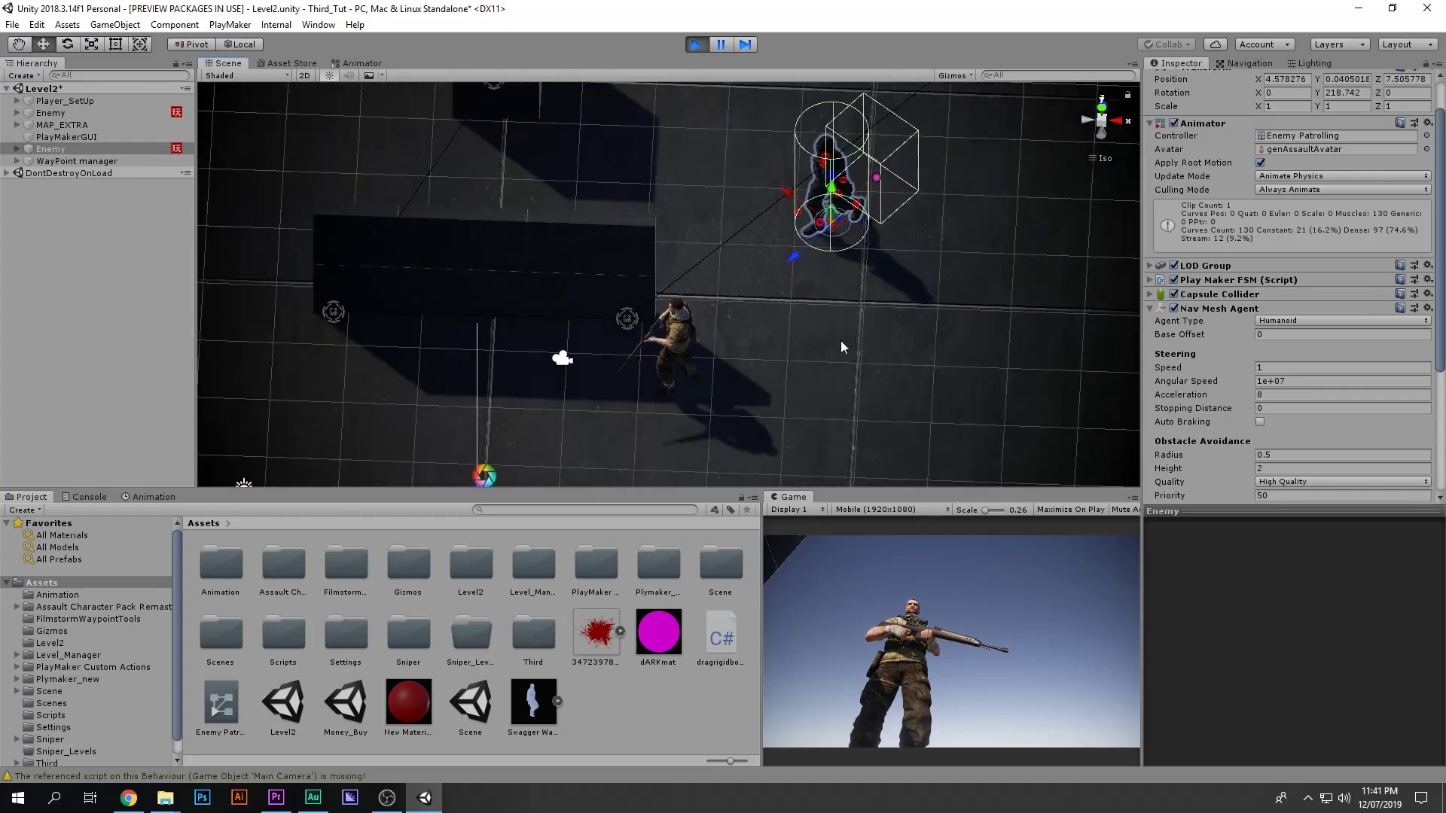
- Walk the player behind the enemy along the wall to check its turning, and pause the game
click(951, 640)
key(d)
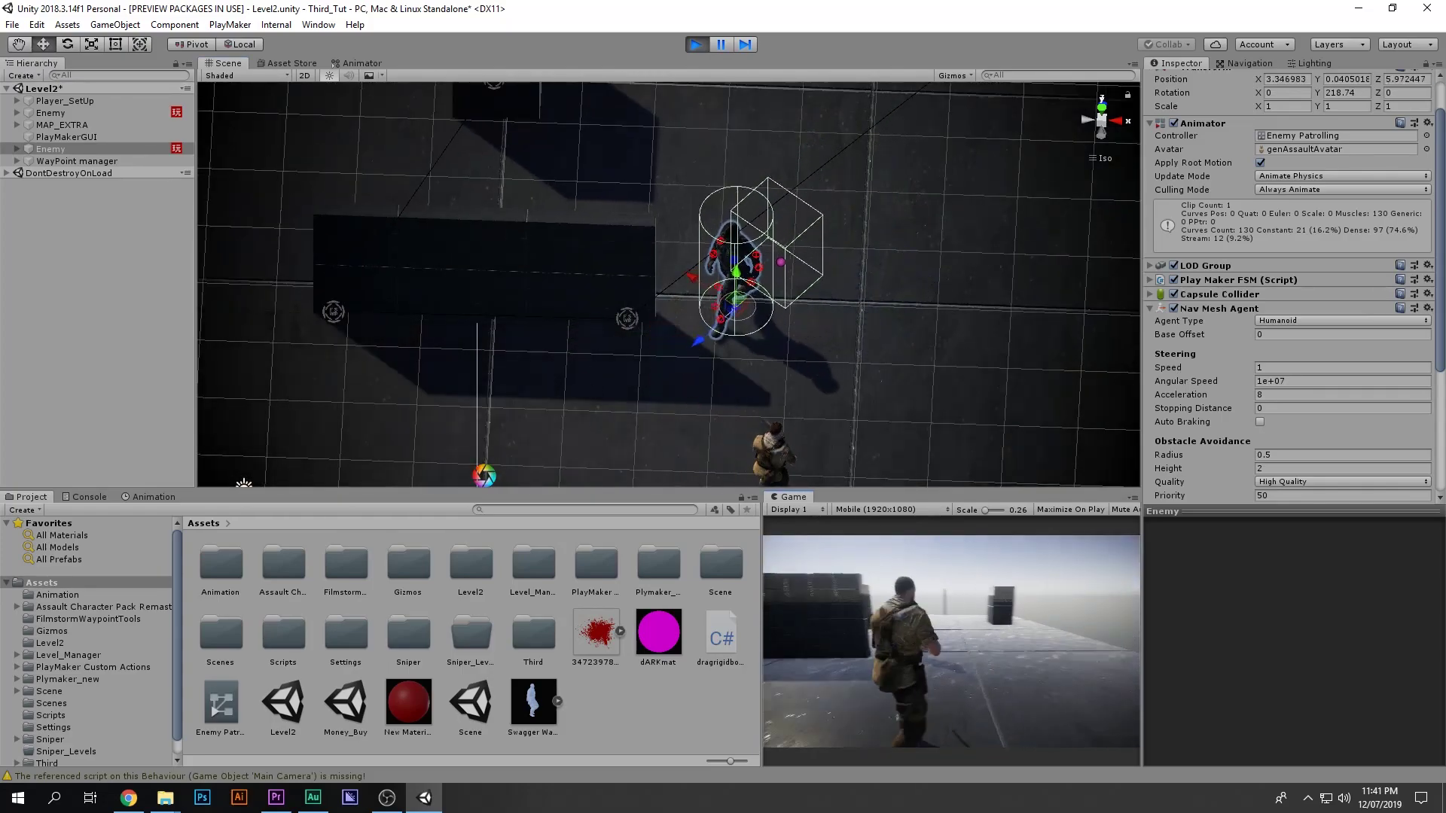
key(w)
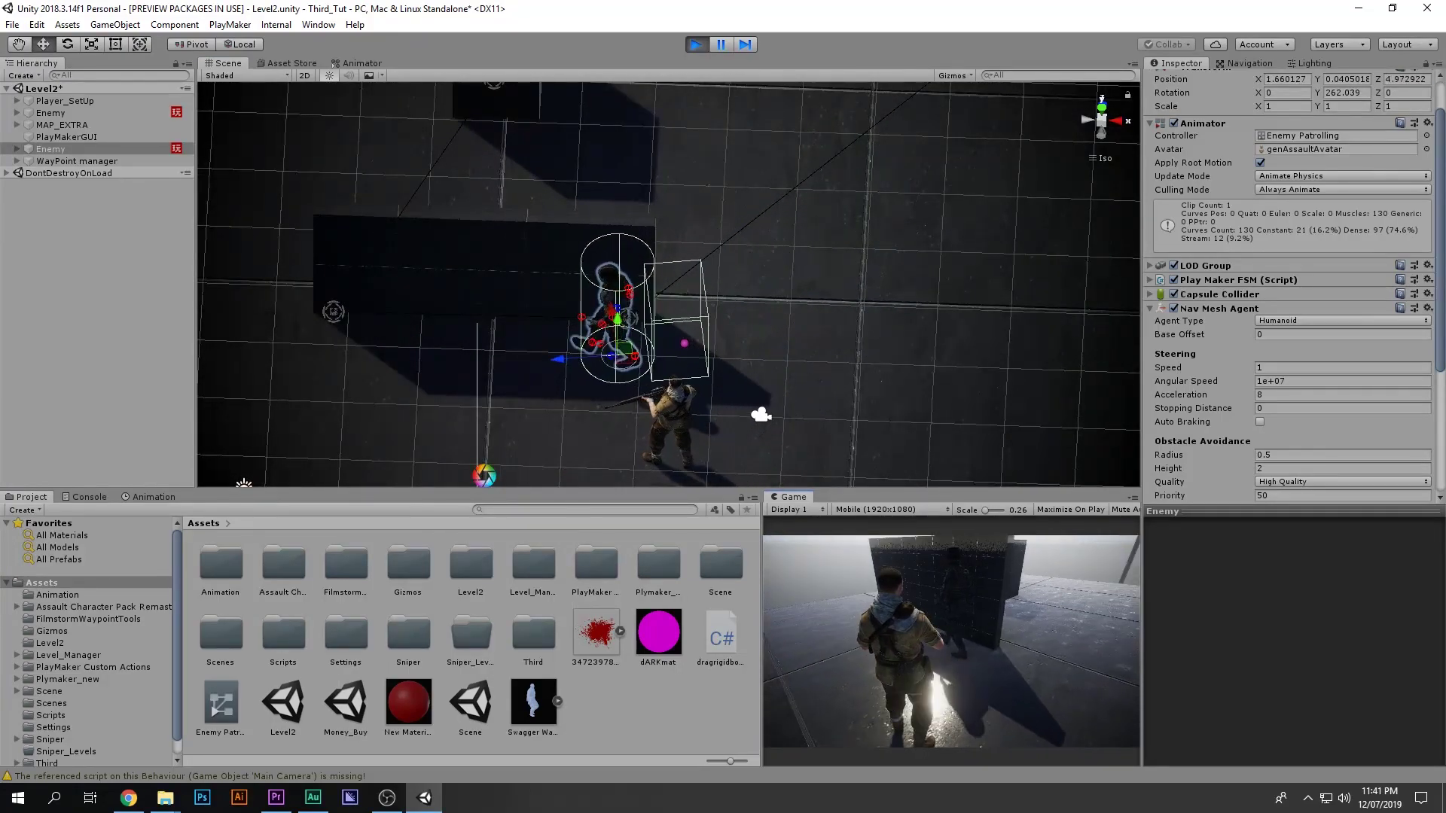
key(w)
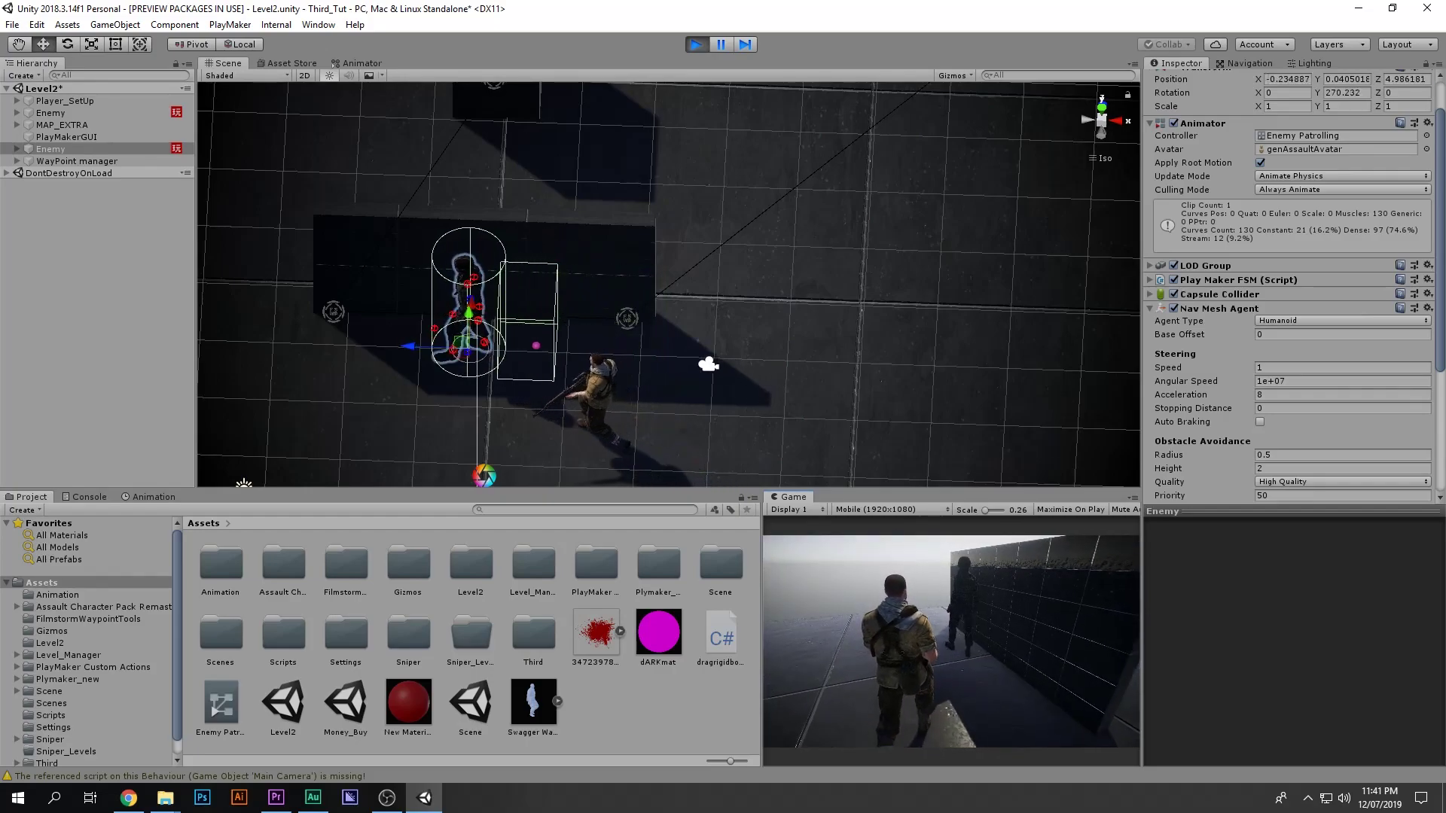
key(w)
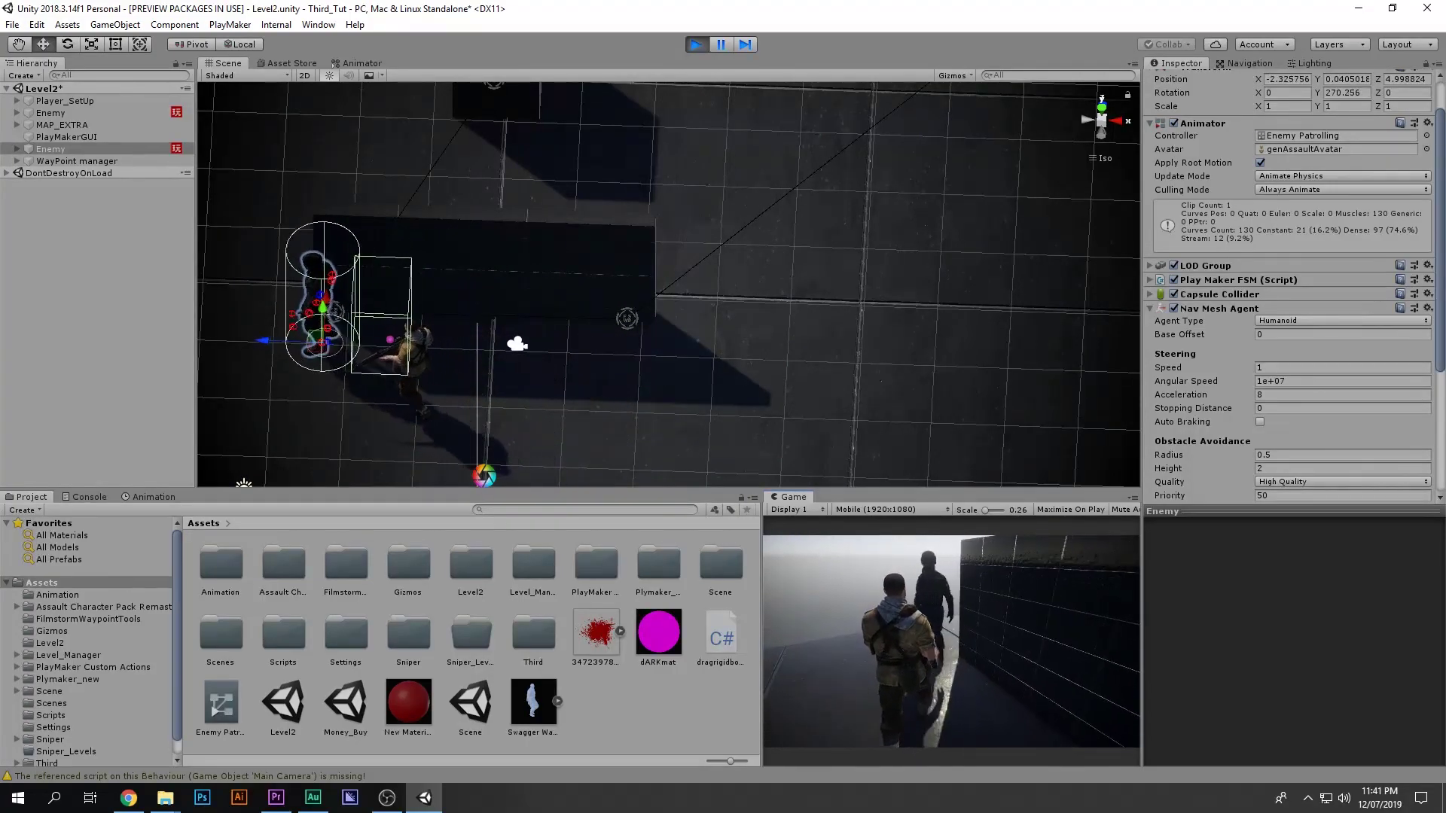
key(w)
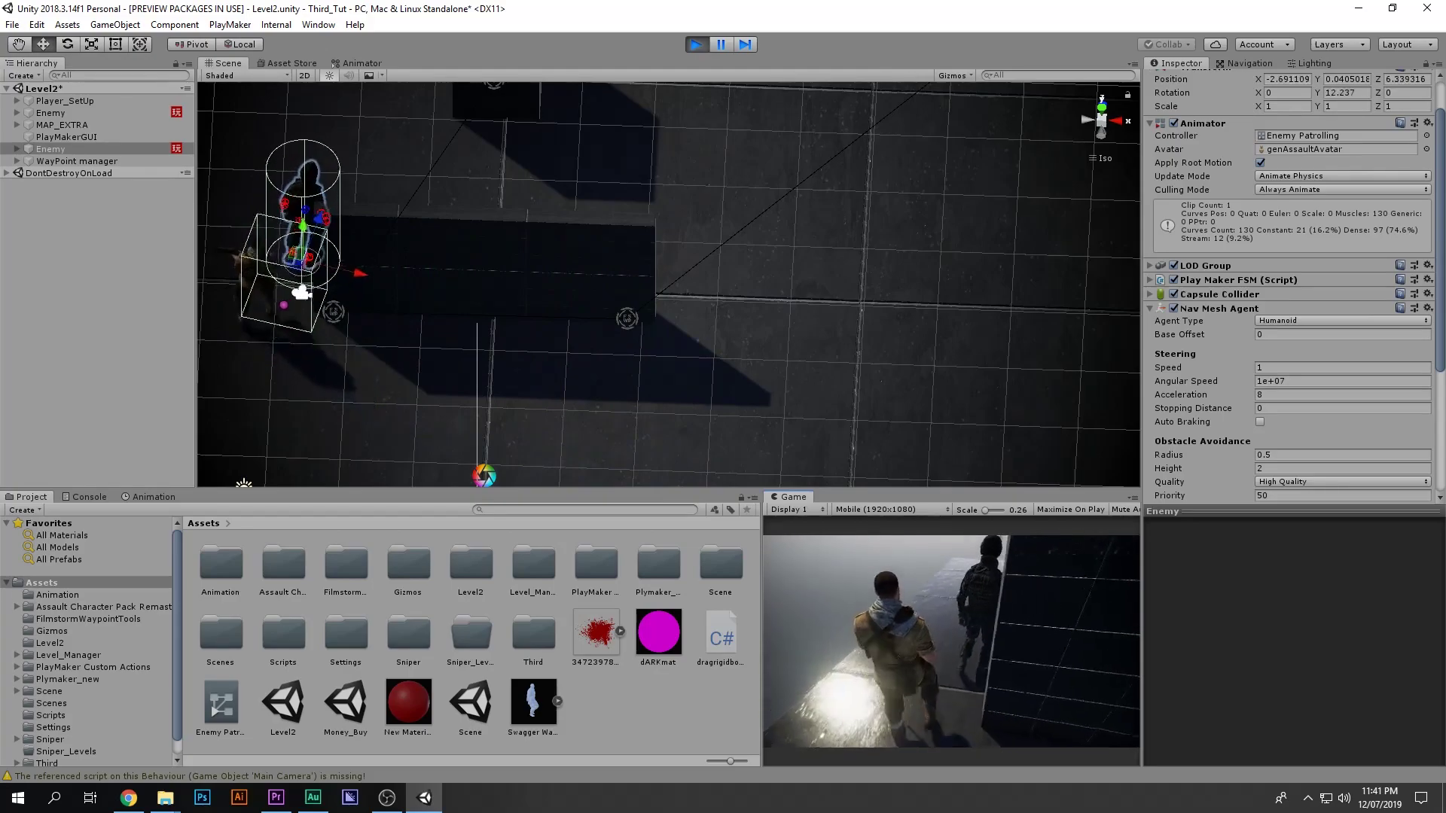
click(724, 45)
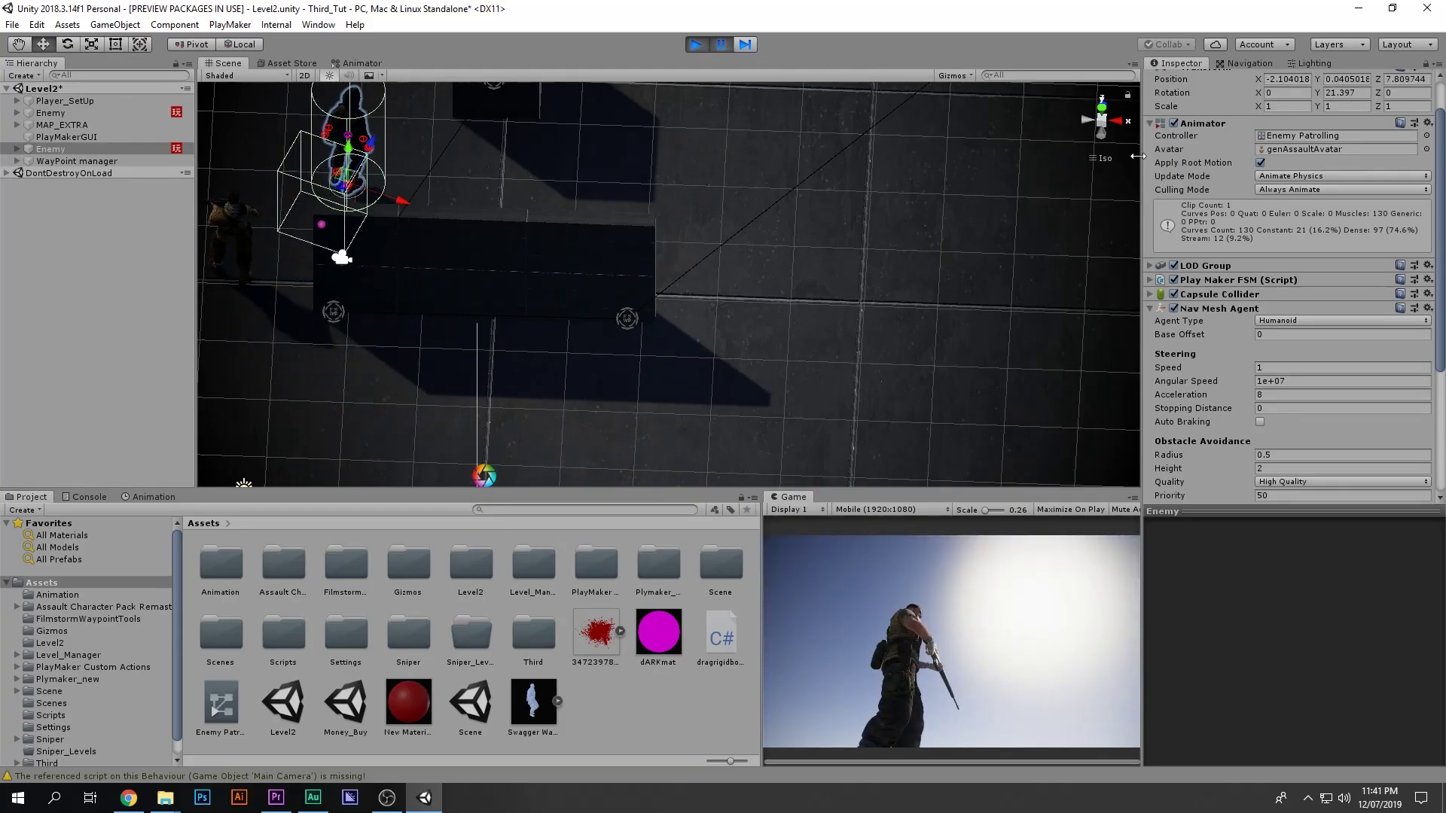
- Copy the enemy's Nav Mesh Agent component in top view, stop play mode, and paste its values back onto the agent
click(1103, 111)
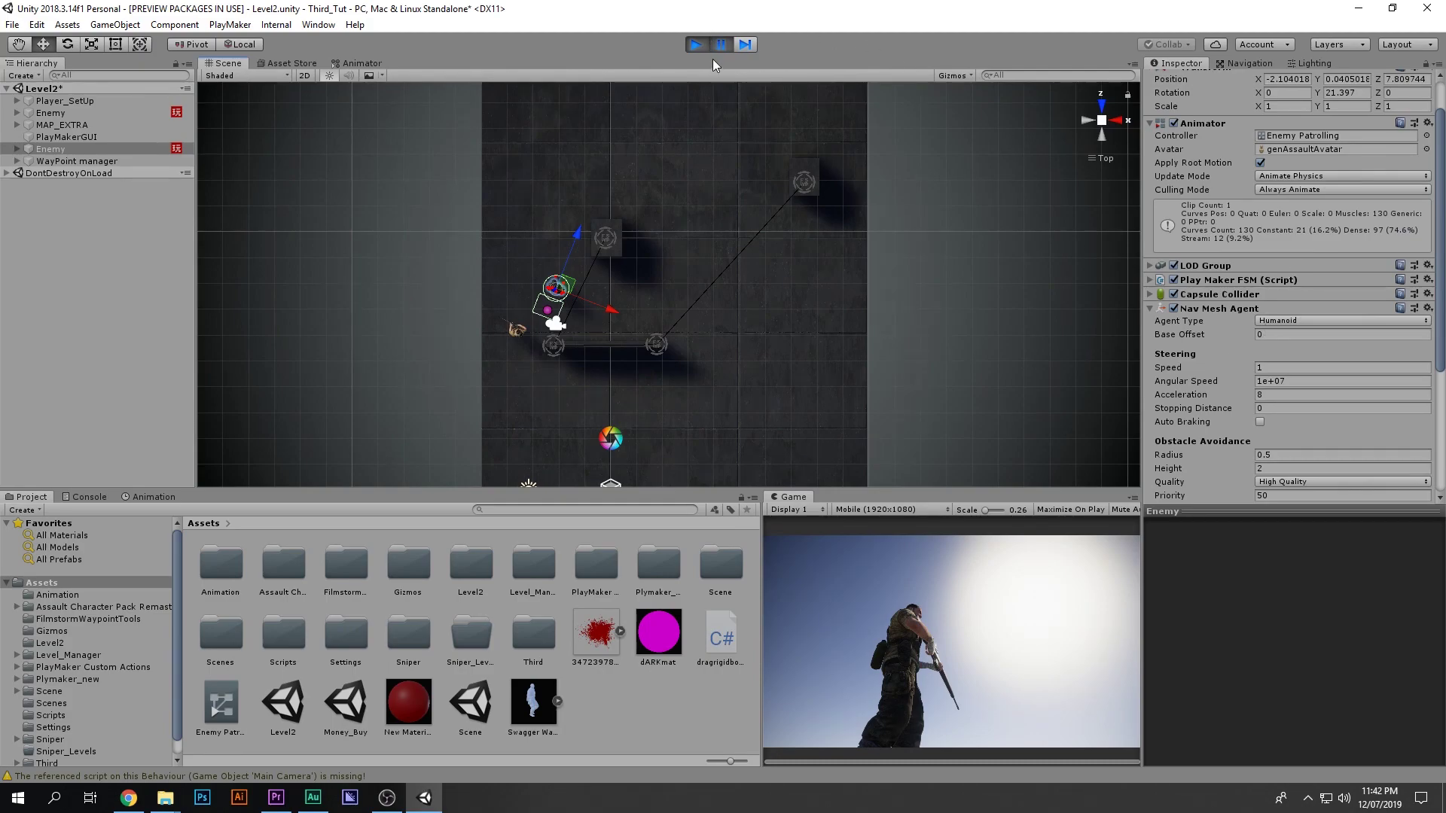
click(1429, 309)
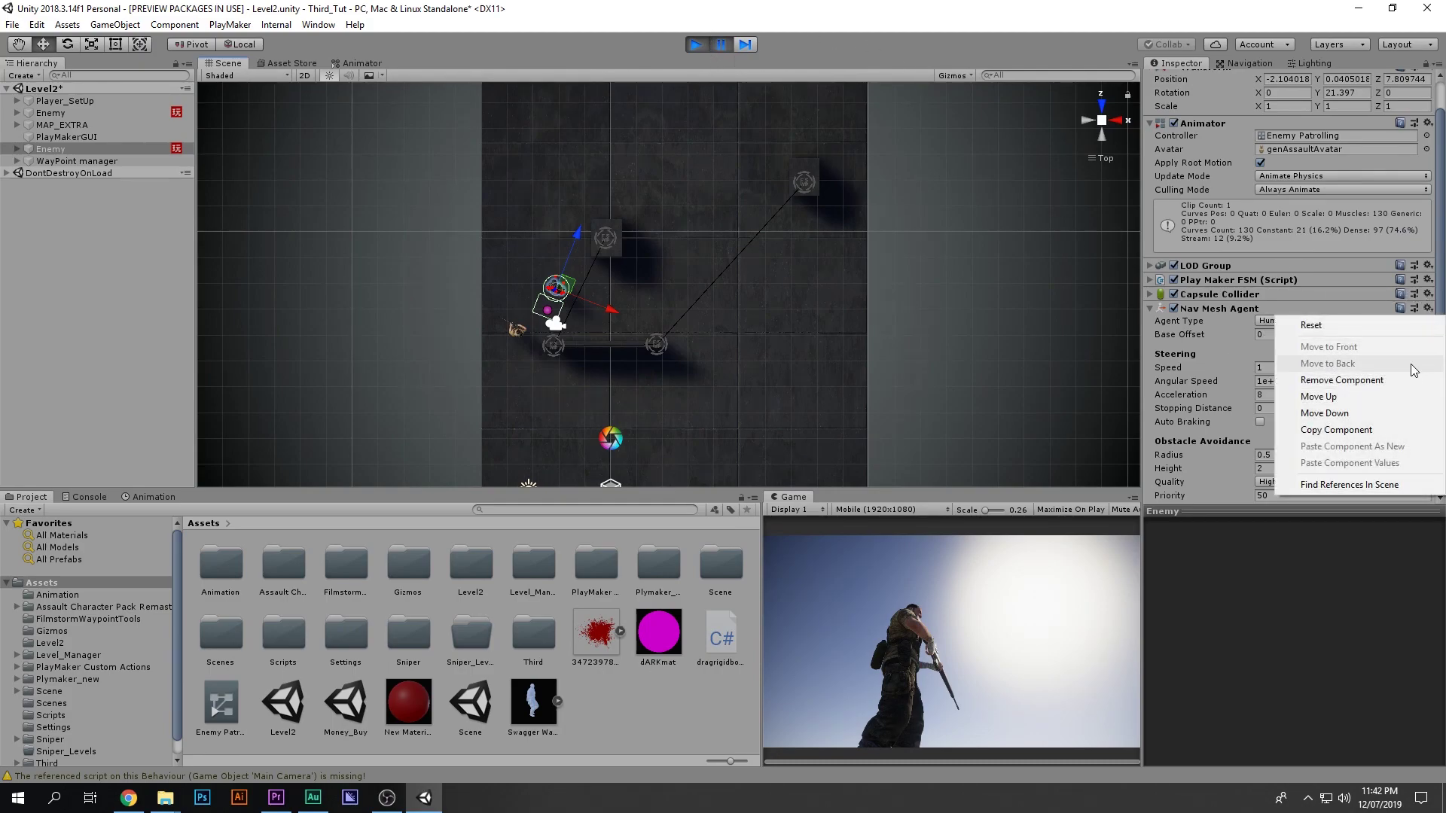
click(1376, 432)
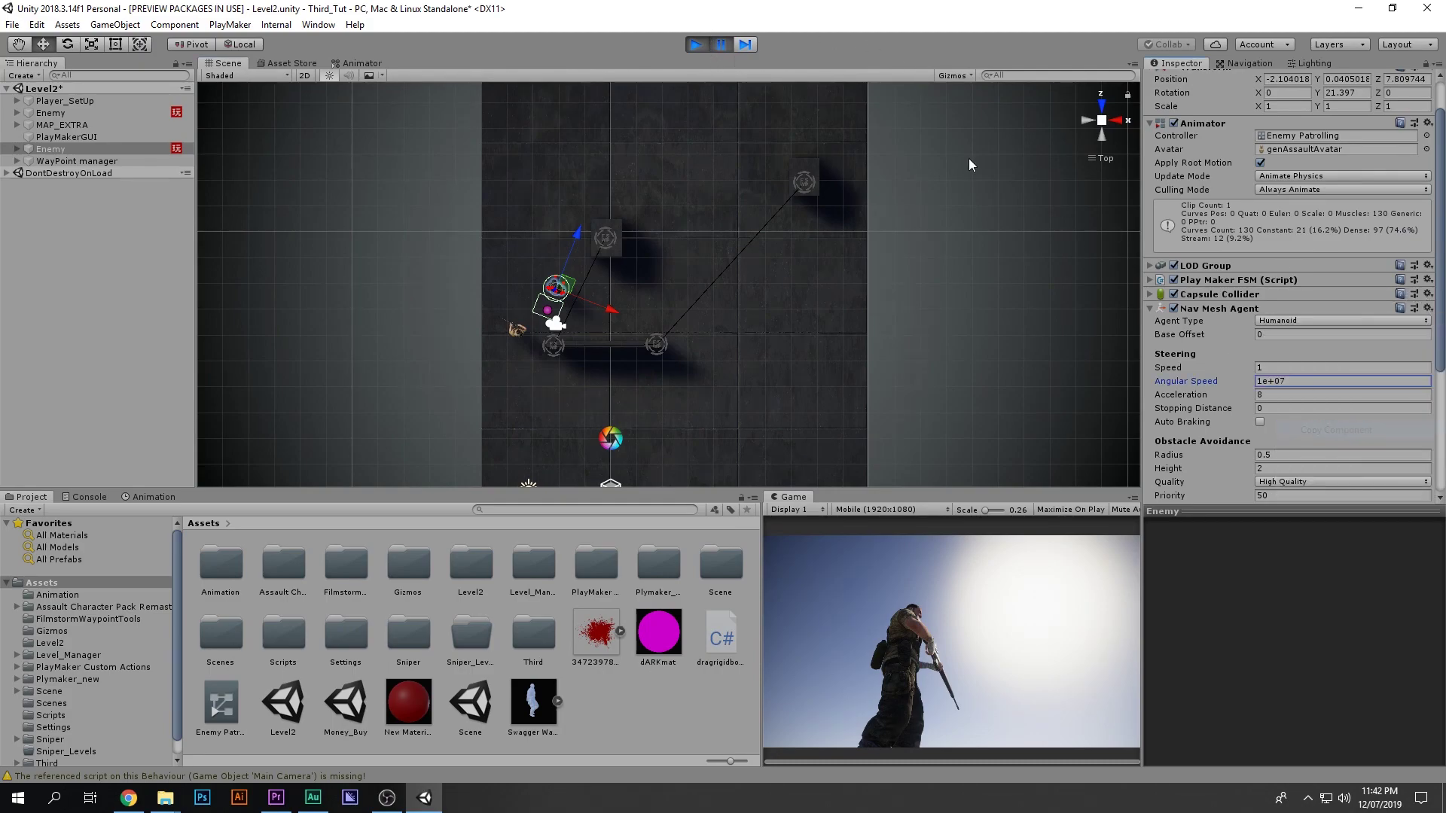
click(703, 43)
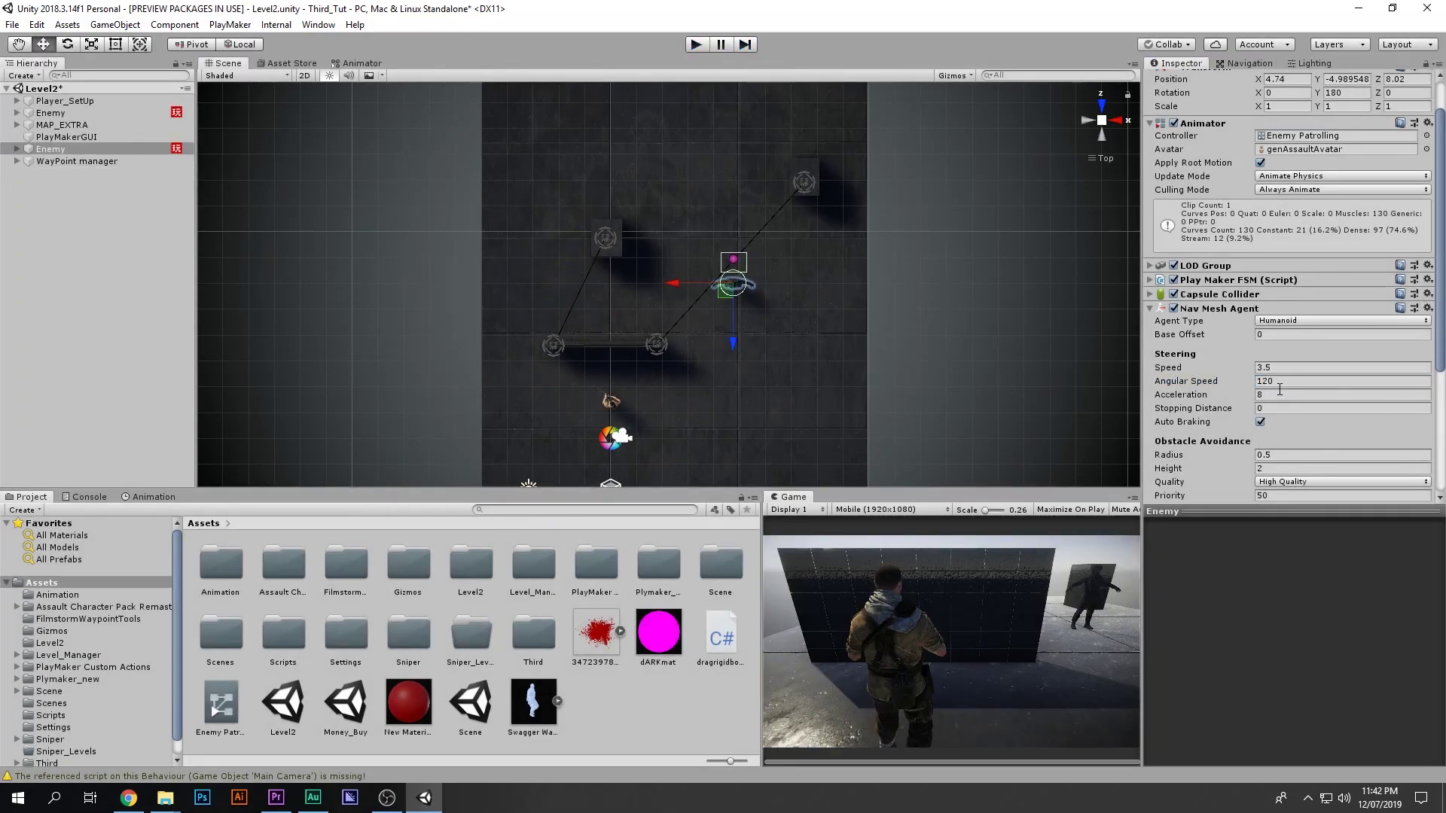
click(1429, 309)
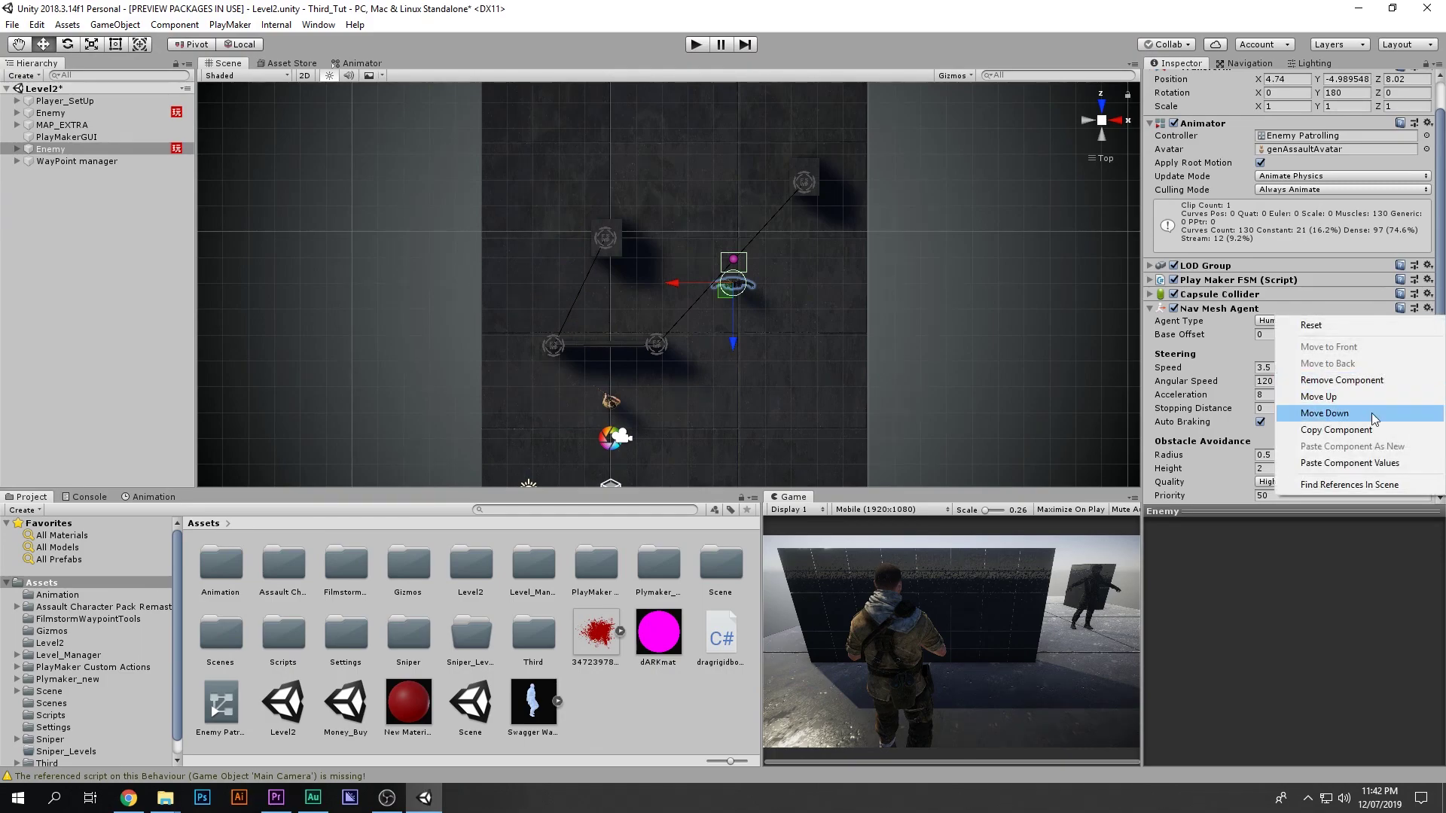
click(1370, 468)
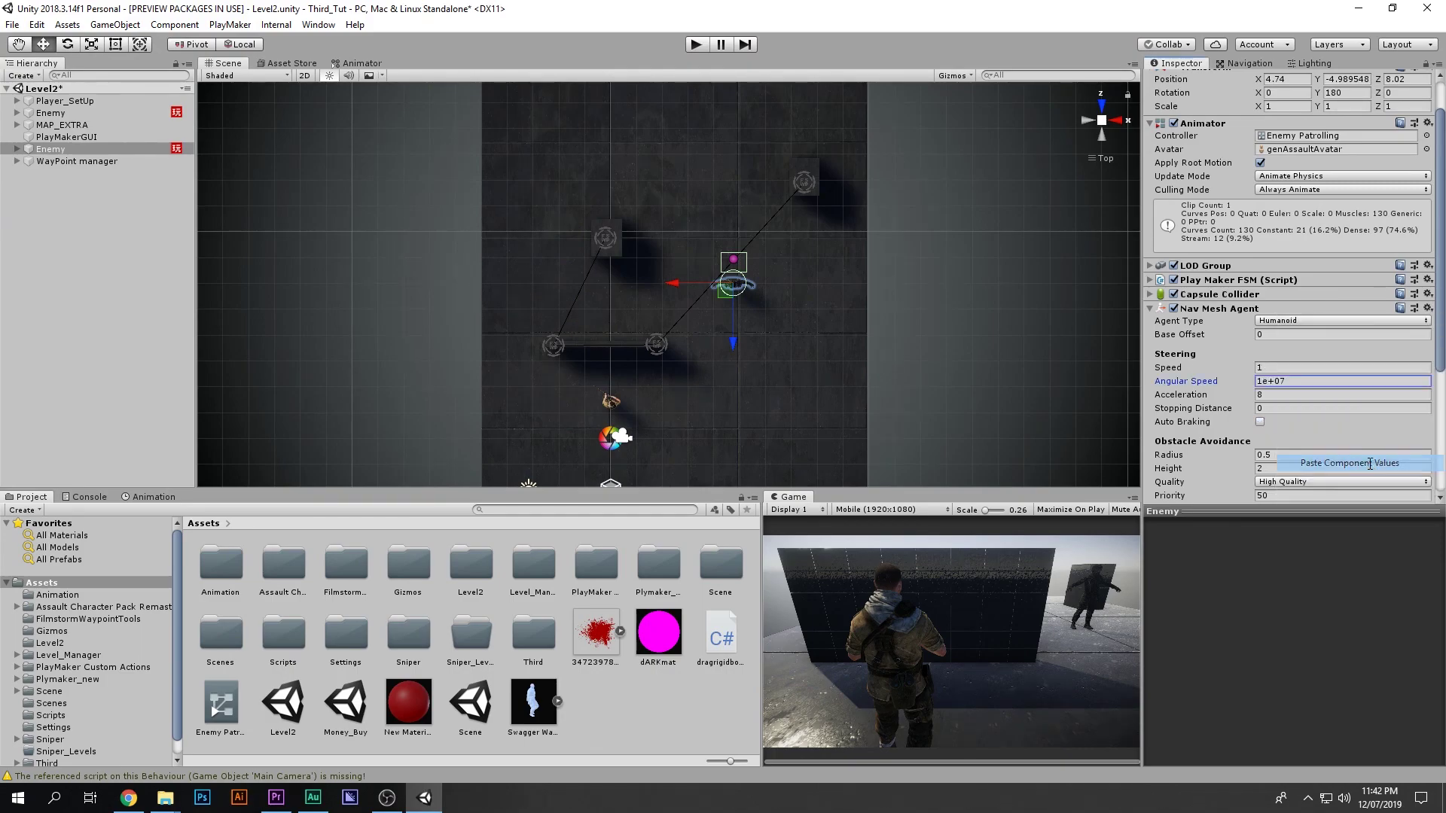
middle_drag(840, 256, 864, 238)
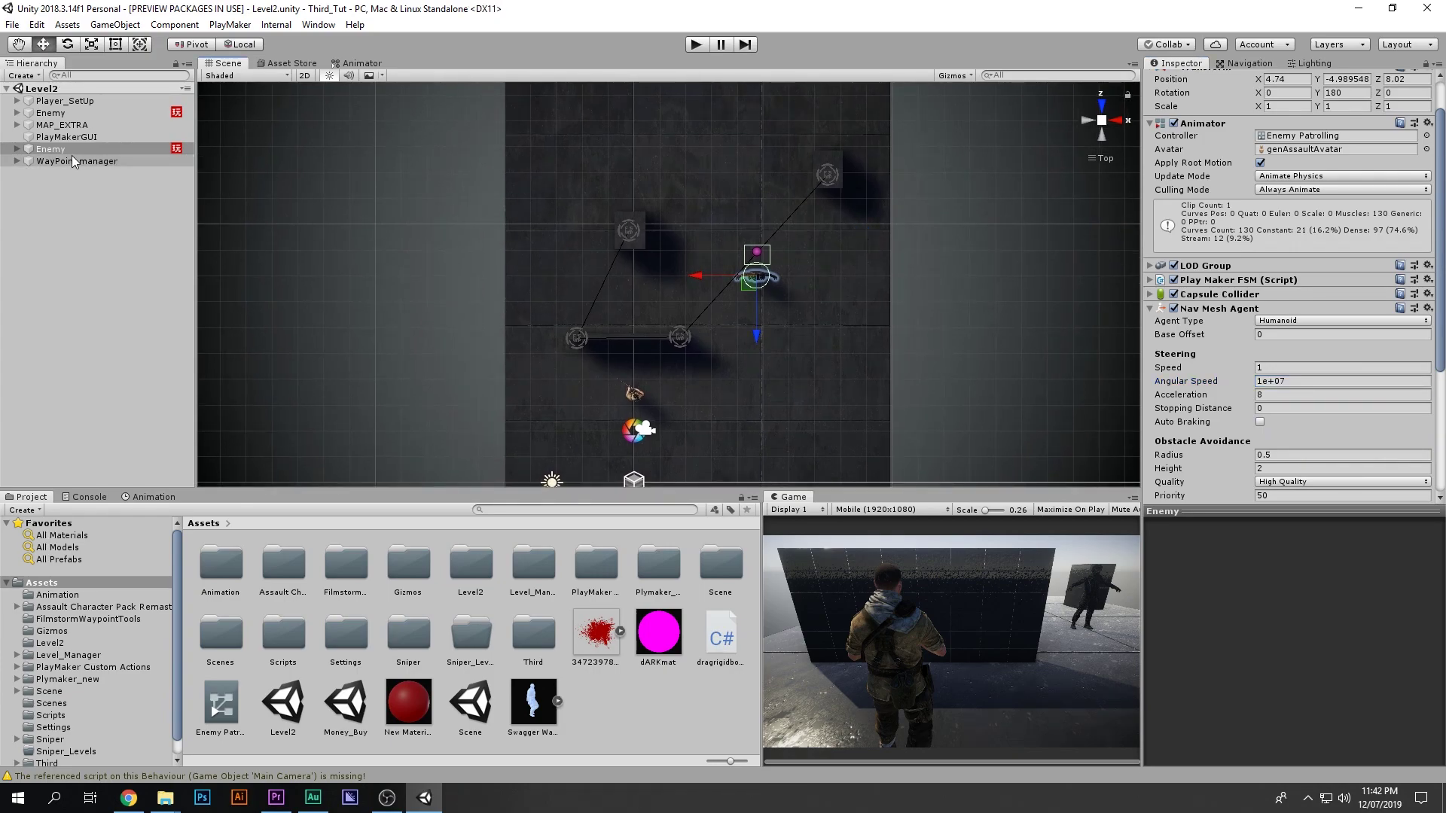
- Move the second and fourth path points of the WayPoint manager to new patrol positions on the map
click(16, 161)
click(118, 186)
drag(673, 335, 815, 427)
click(134, 208)
drag(630, 228, 723, 144)
- Duplicate the square wall block and reshape it into a long horizontal wall between the block and the existing long wall
click(642, 229)
key(ctrl+d)
drag(642, 228, 984, 286)
key(e)
key(r)
key(w)
drag(720, 287, 840, 297)
key(r)
- Duplicate the new long wall and place the copy diagonally beside the second waypoint
key(ctrl+d)
key(w)
key(e)
key(w)
drag(807, 383, 802, 371)
- Rebake the navigation mesh around the added walls and start play mode
click(1244, 63)
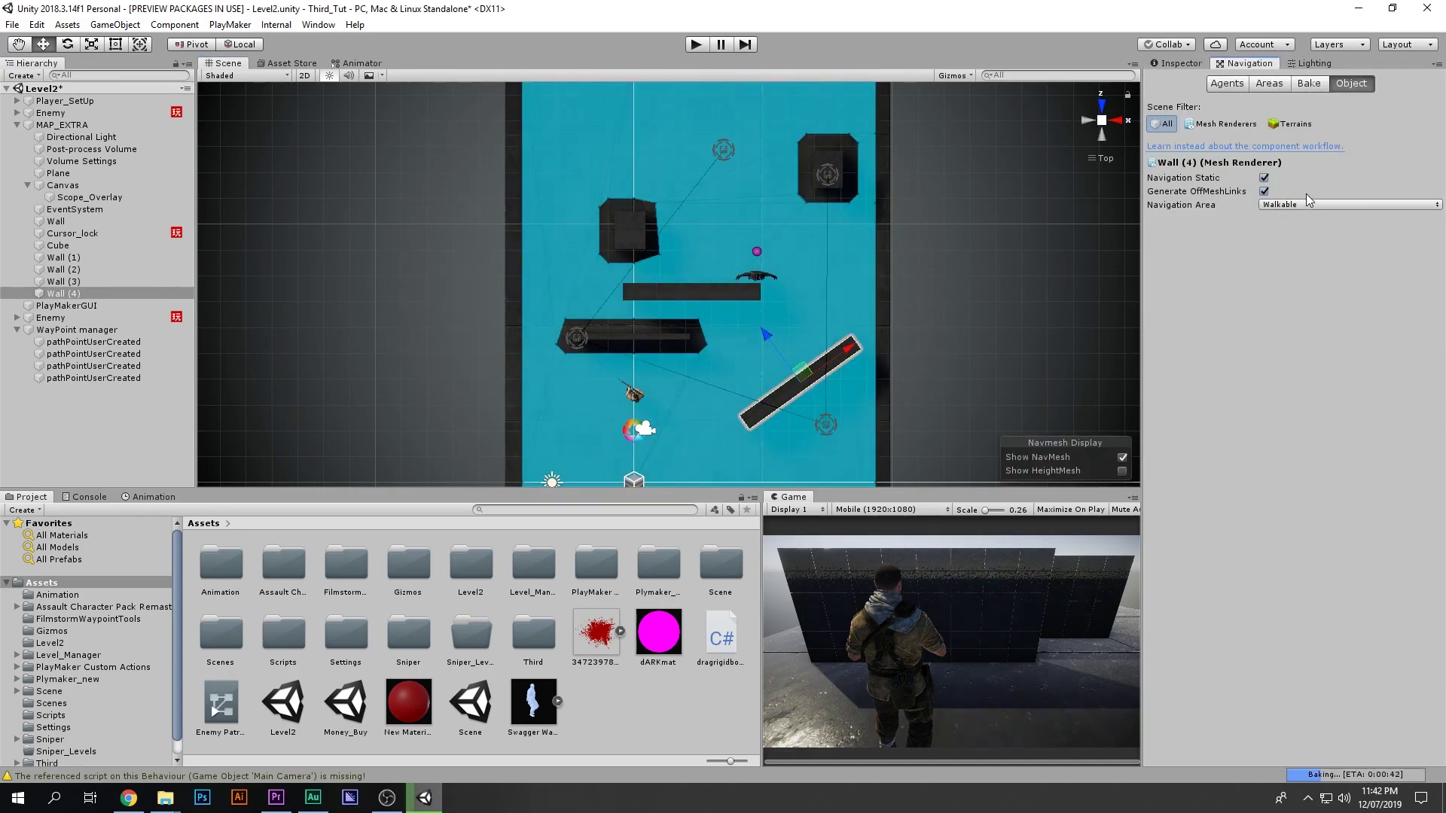
click(1308, 83)
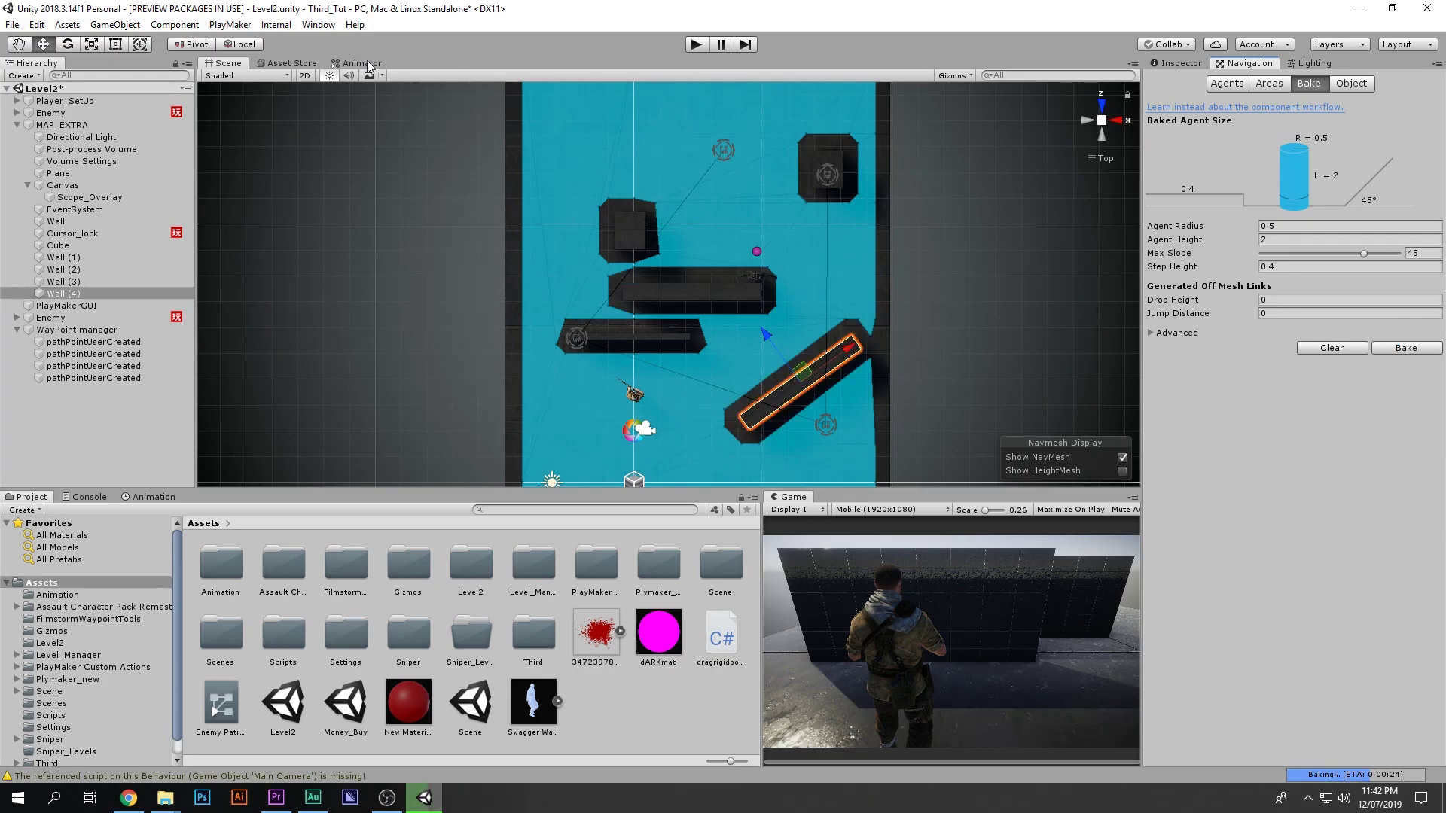
click(691, 45)
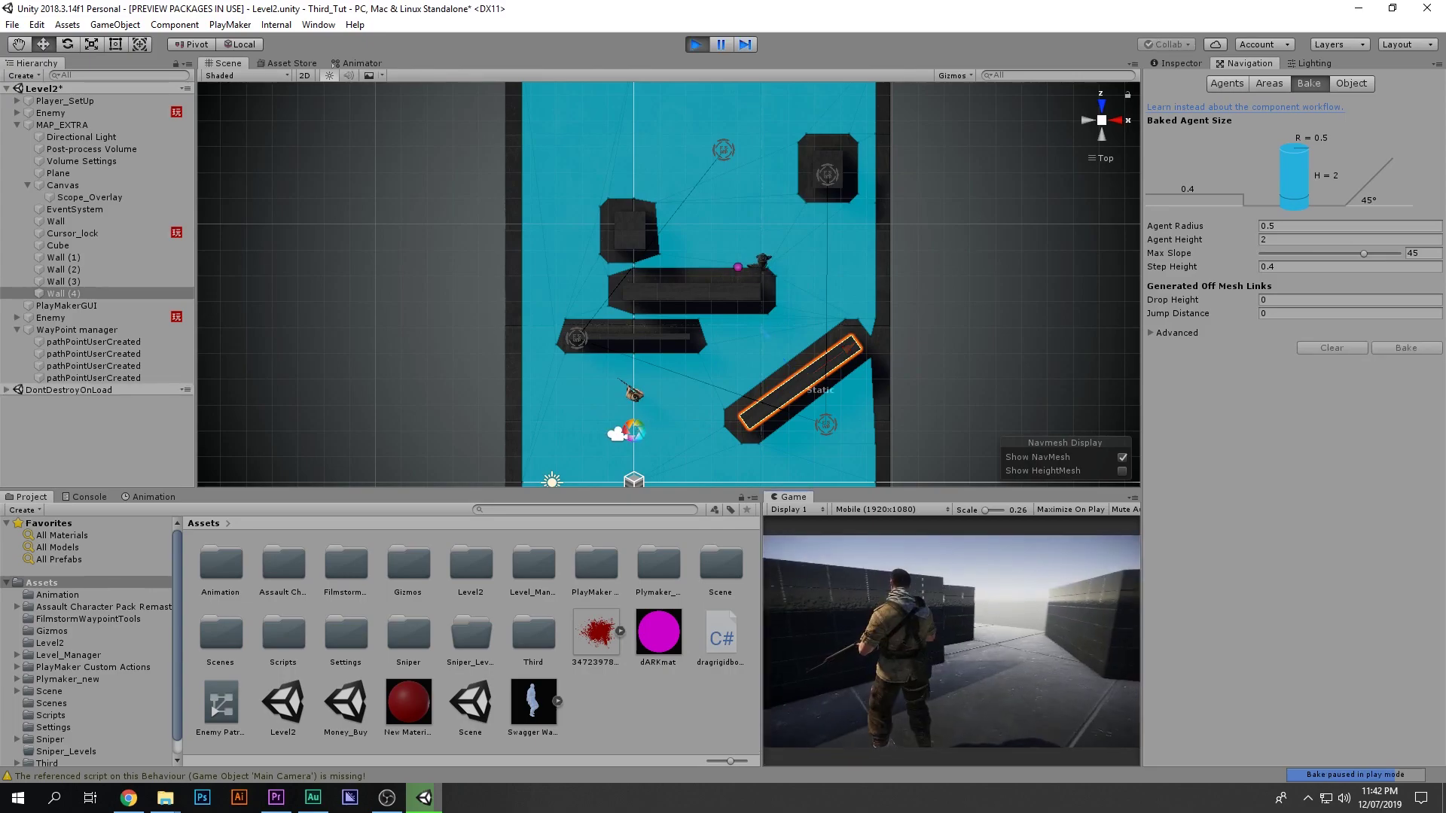
- Follow the enemy in top view to check that it patrols around the new walls between the moved waypoints
scroll(846, 376, up, 3)
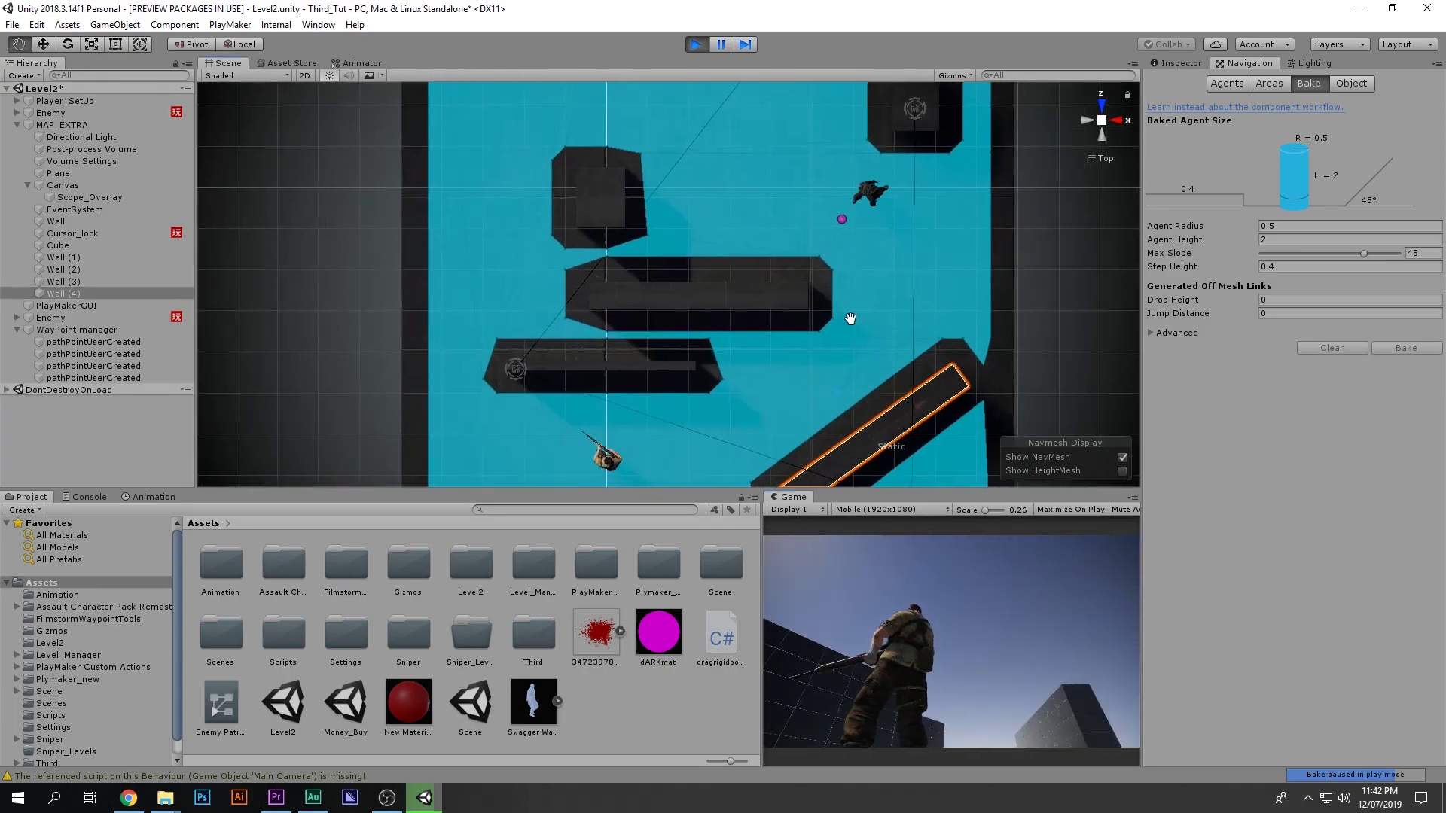
middle_drag(846, 389, 831, 243)
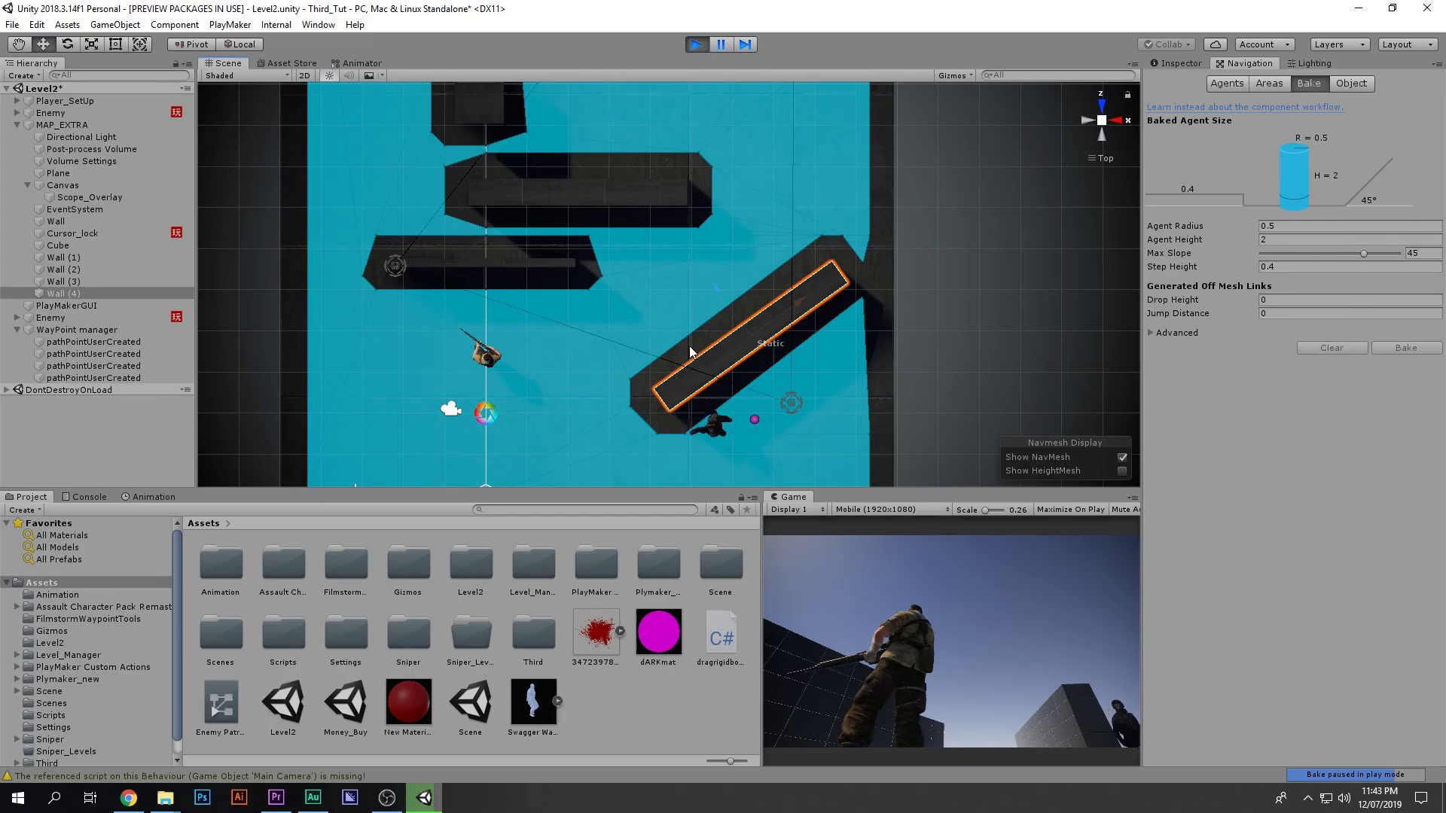
scroll(695, 437, up, 5)
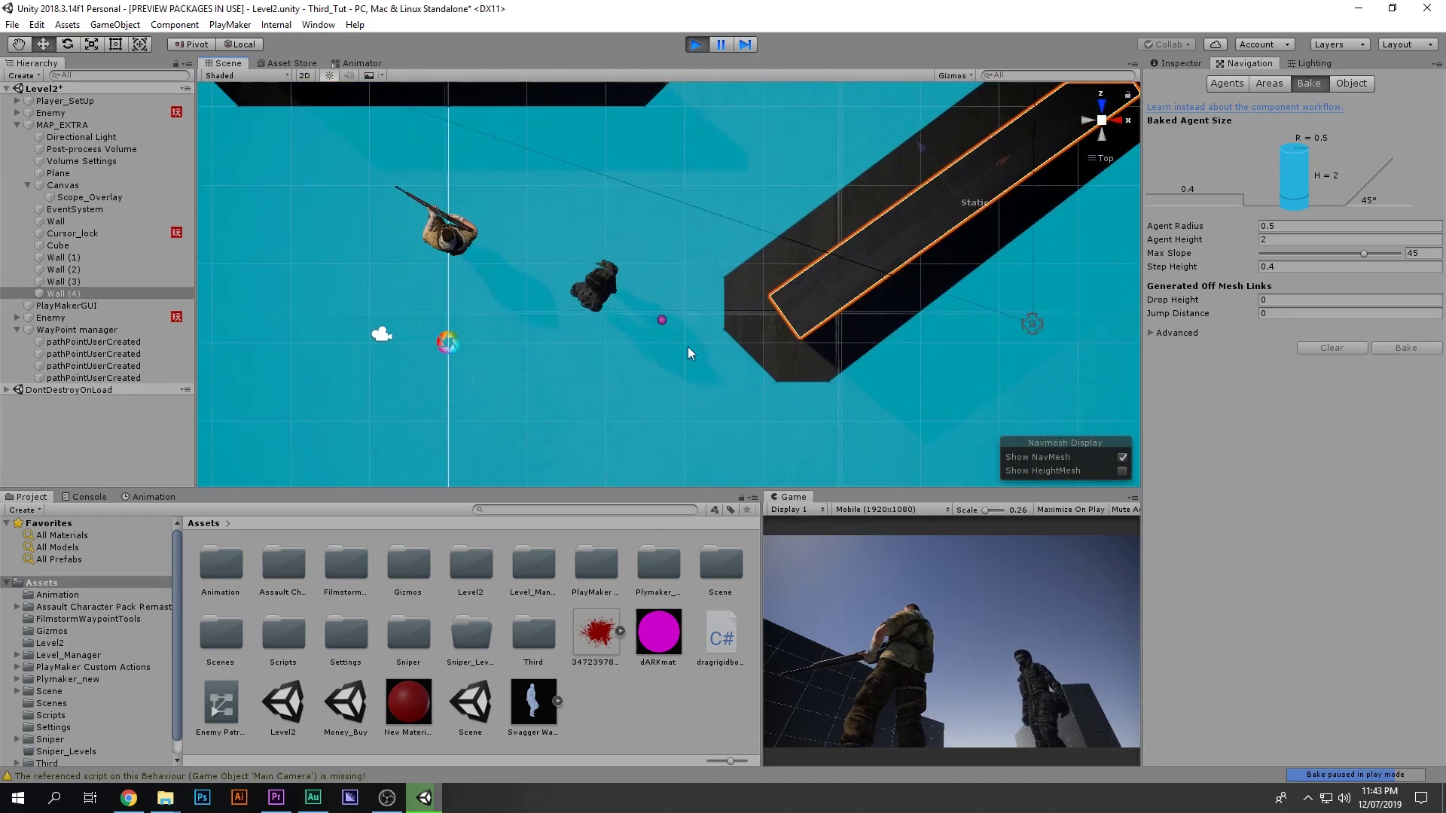
middle_drag(577, 316, 658, 392)
middle_drag(575, 339, 817, 392)
scroll(818, 391, up, 8)
middle_drag(658, 351, 816, 360)
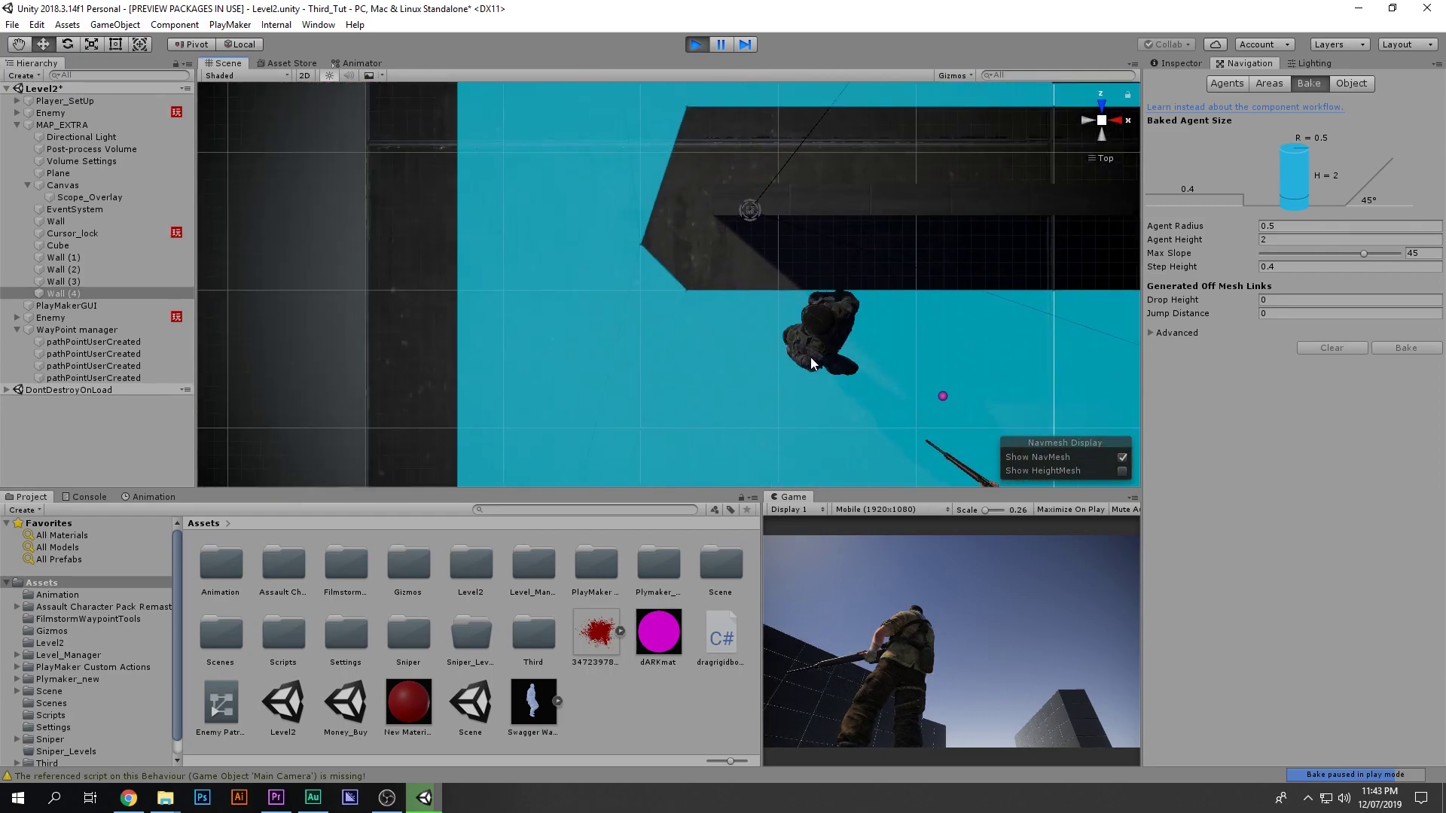
middle_drag(696, 203, 363, 394)
middle_drag(615, 190, 542, 403)
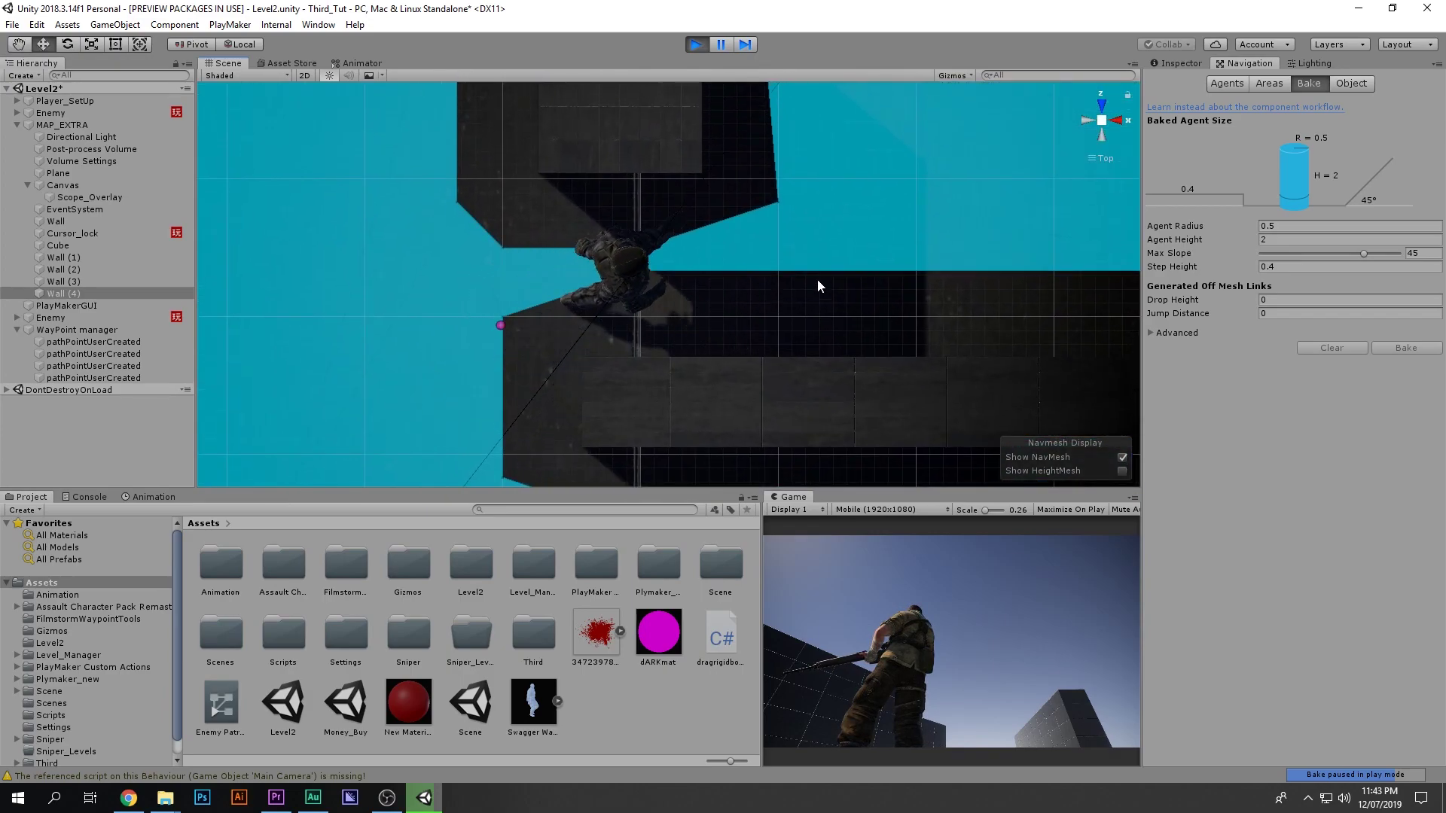
- Follow the patrolling enemy from the square block past the upper waypoints and down to the diagonal wall
middle_drag(1007, 178, 725, 482)
middle_drag(811, 206, 598, 128)
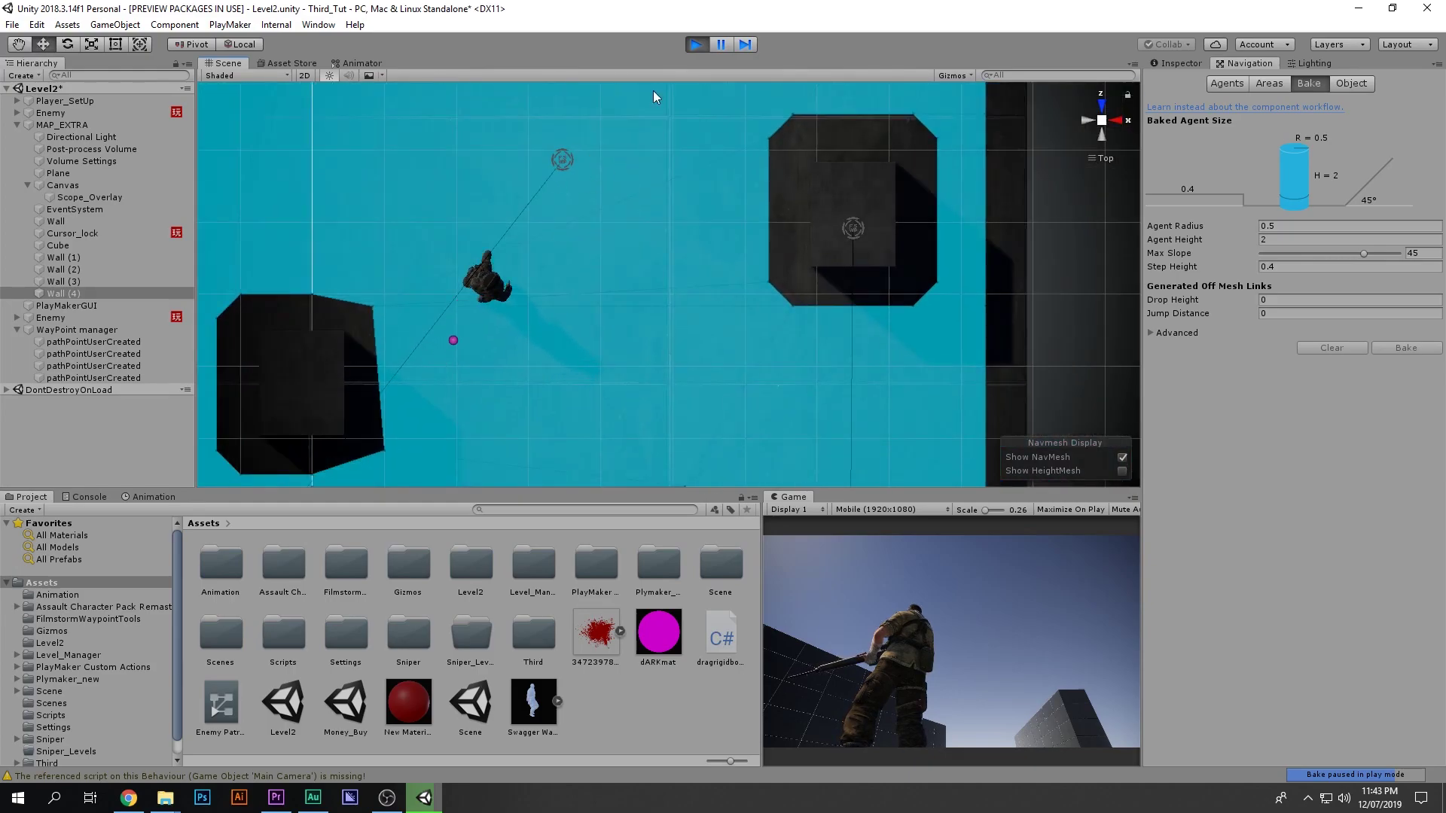
scroll(765, 187, up, 4)
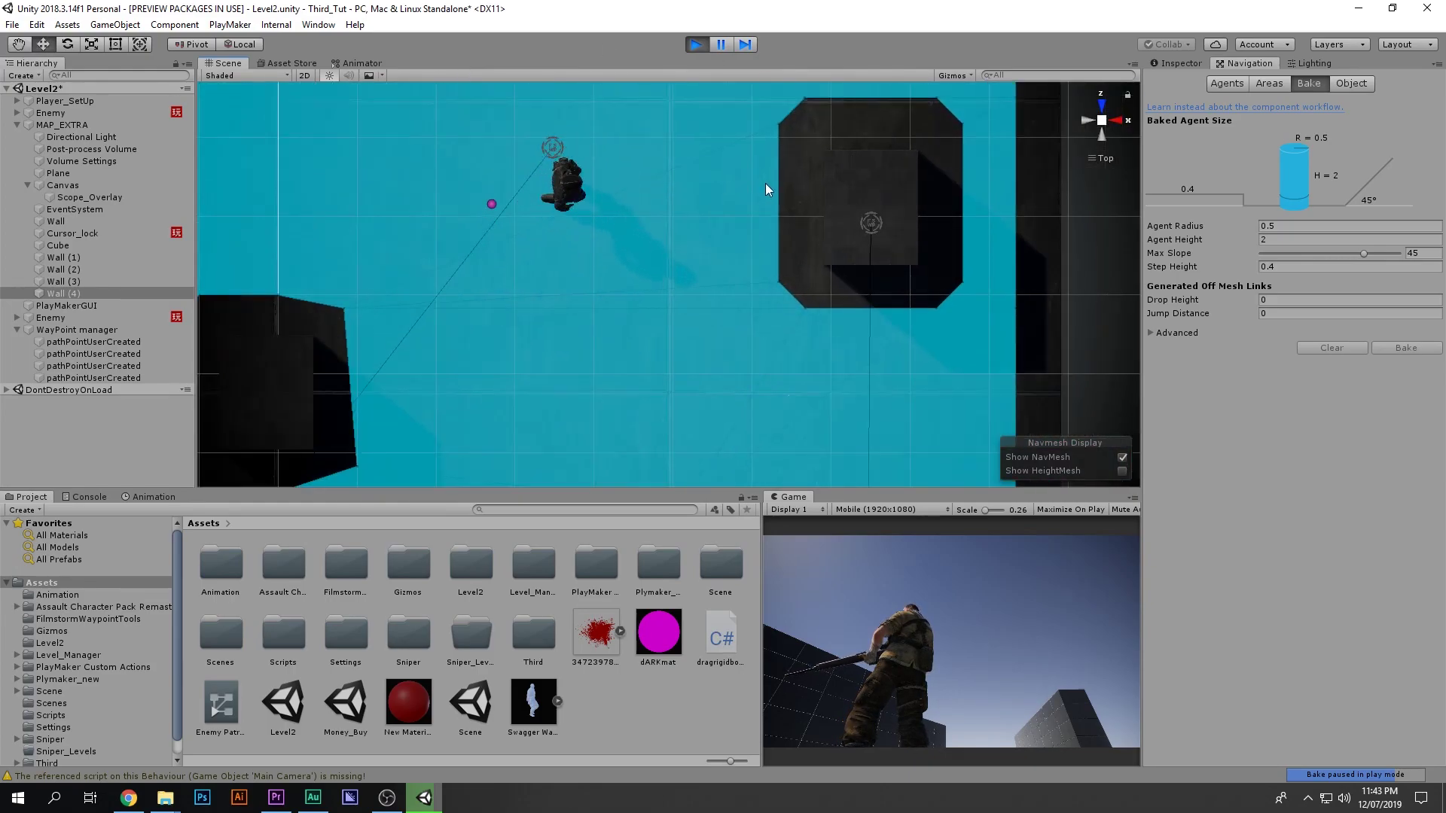
middle_drag(738, 200, 583, 209)
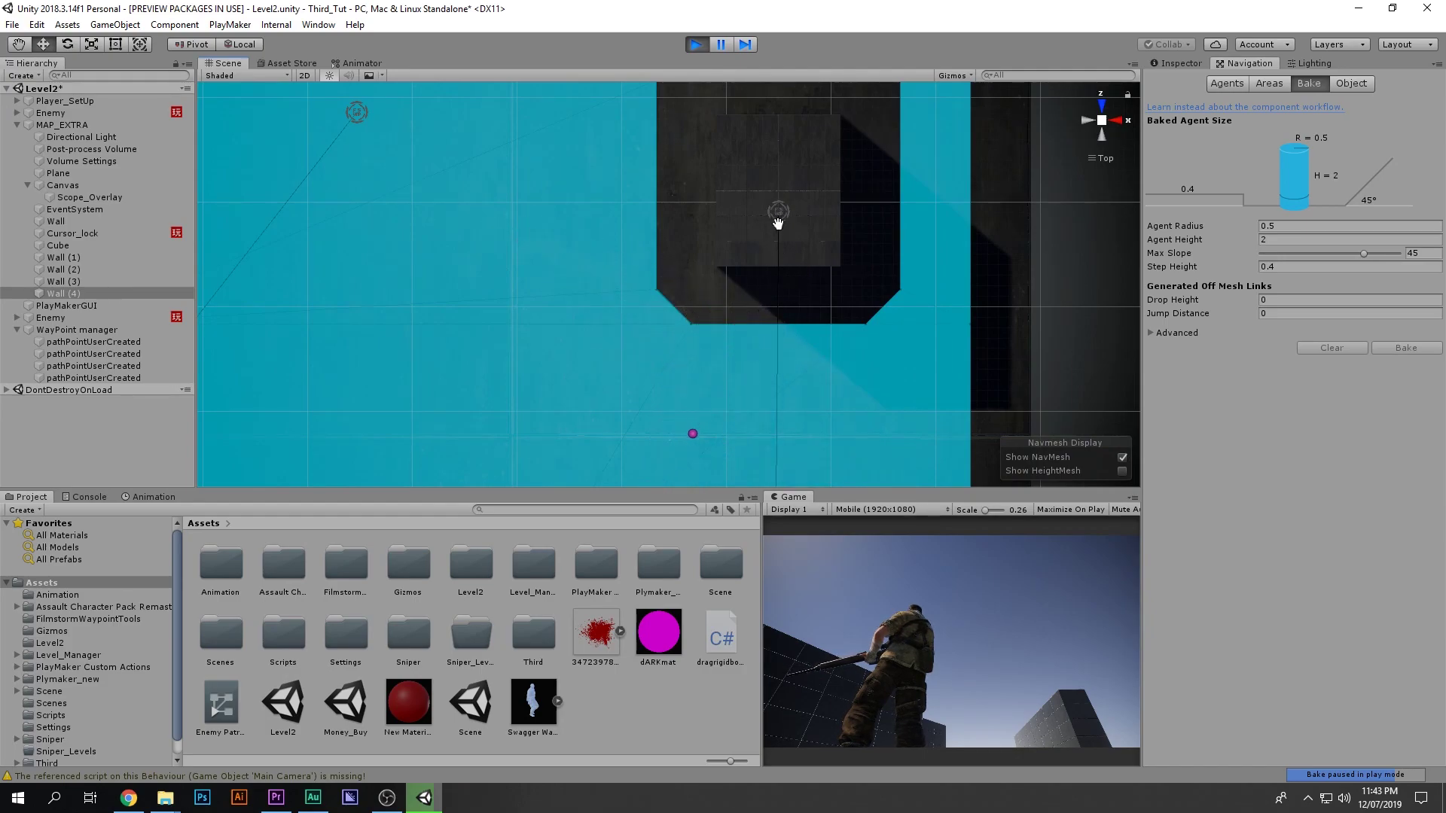
middle_drag(775, 245, 876, 15)
middle_drag(744, 291, 833, 151)
middle_drag(758, 352, 906, 100)
scroll(639, 378, down, 8)
middle_drag(626, 478, 701, 335)
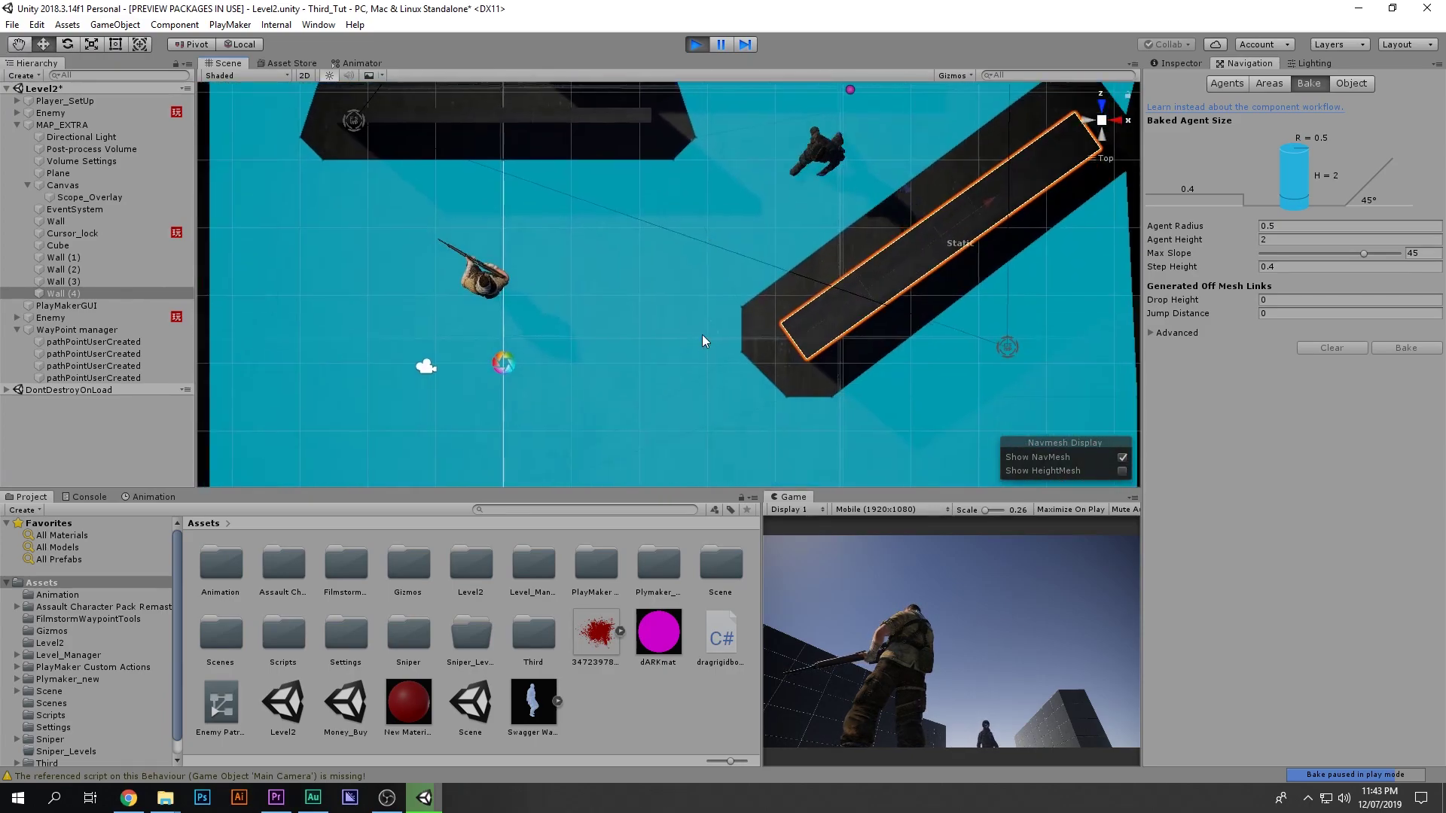
- Examine the enemy's whole patrol route across all walls and waypoints from a wider top view
scroll(702, 334, down, 4)
middle_drag(693, 464, 627, 325)
middle_drag(694, 248, 859, 456)
scroll(859, 457, down, 10)
middle_drag(624, 308, 623, 354)
middle_drag(705, 263, 650, 389)
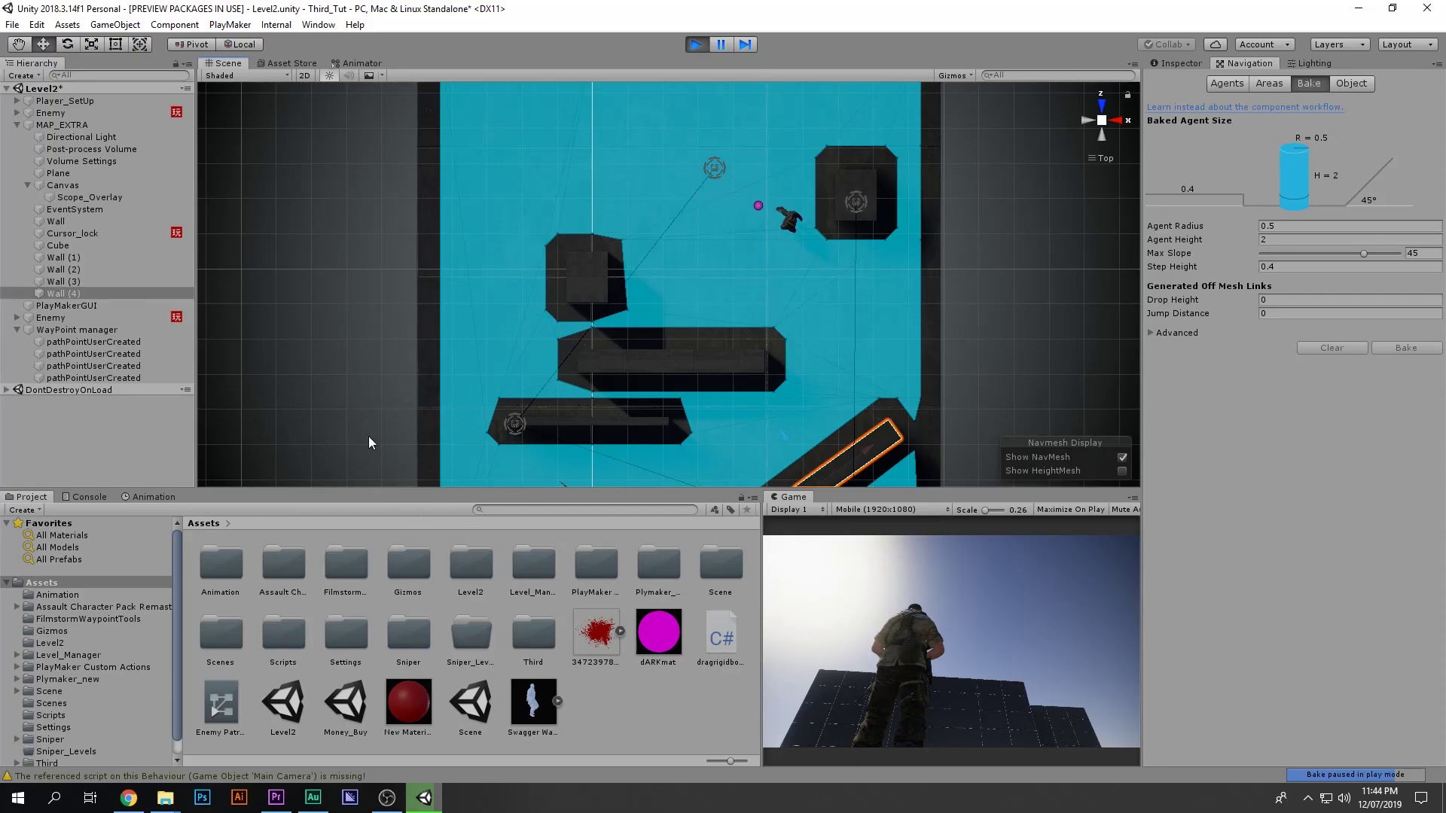
- Switch to Chrome and open the YouTube channel's Monetization page in a new tab
click(128, 797)
click(226, 39)
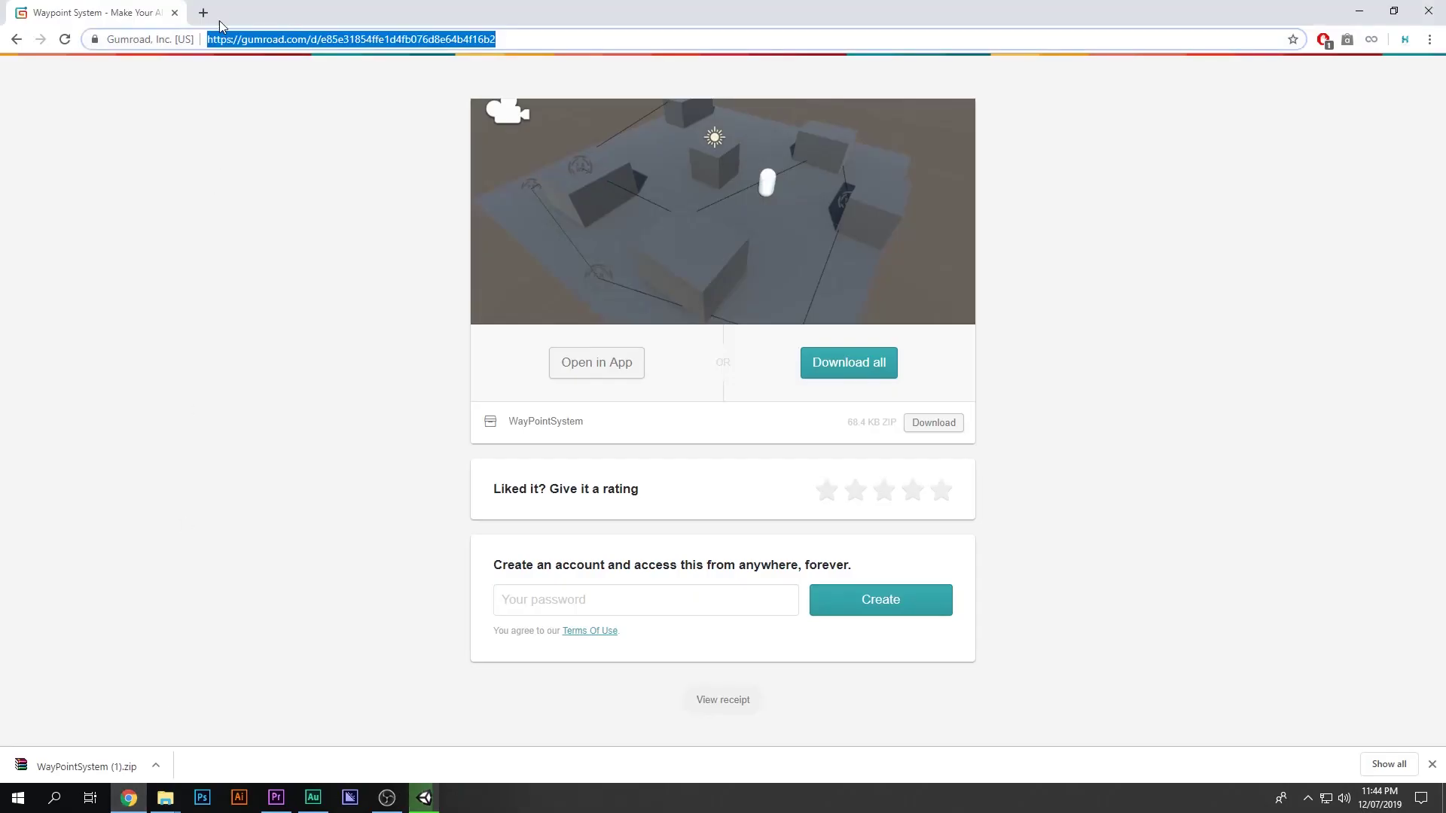
click(204, 12)
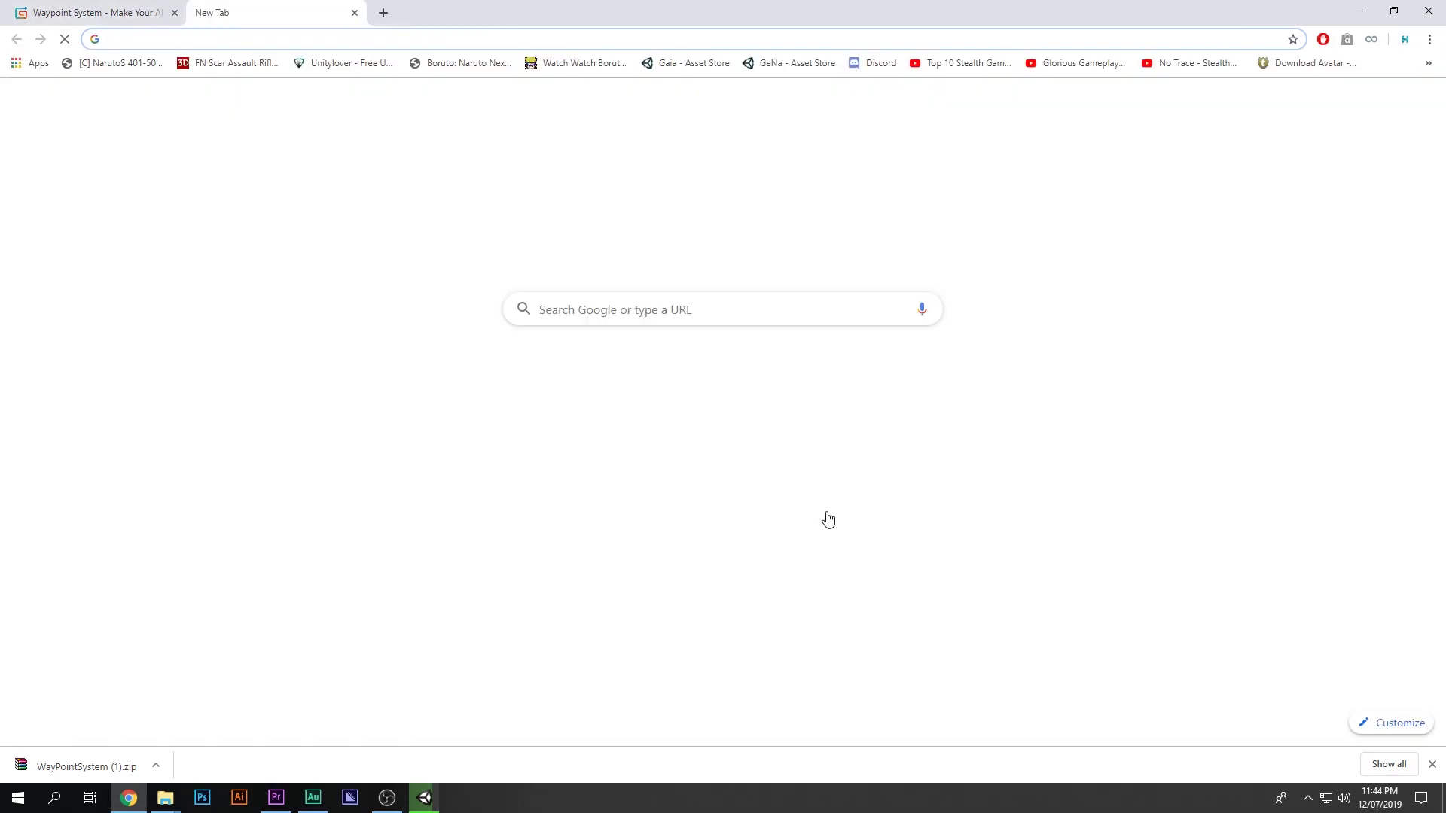
click(873, 497)
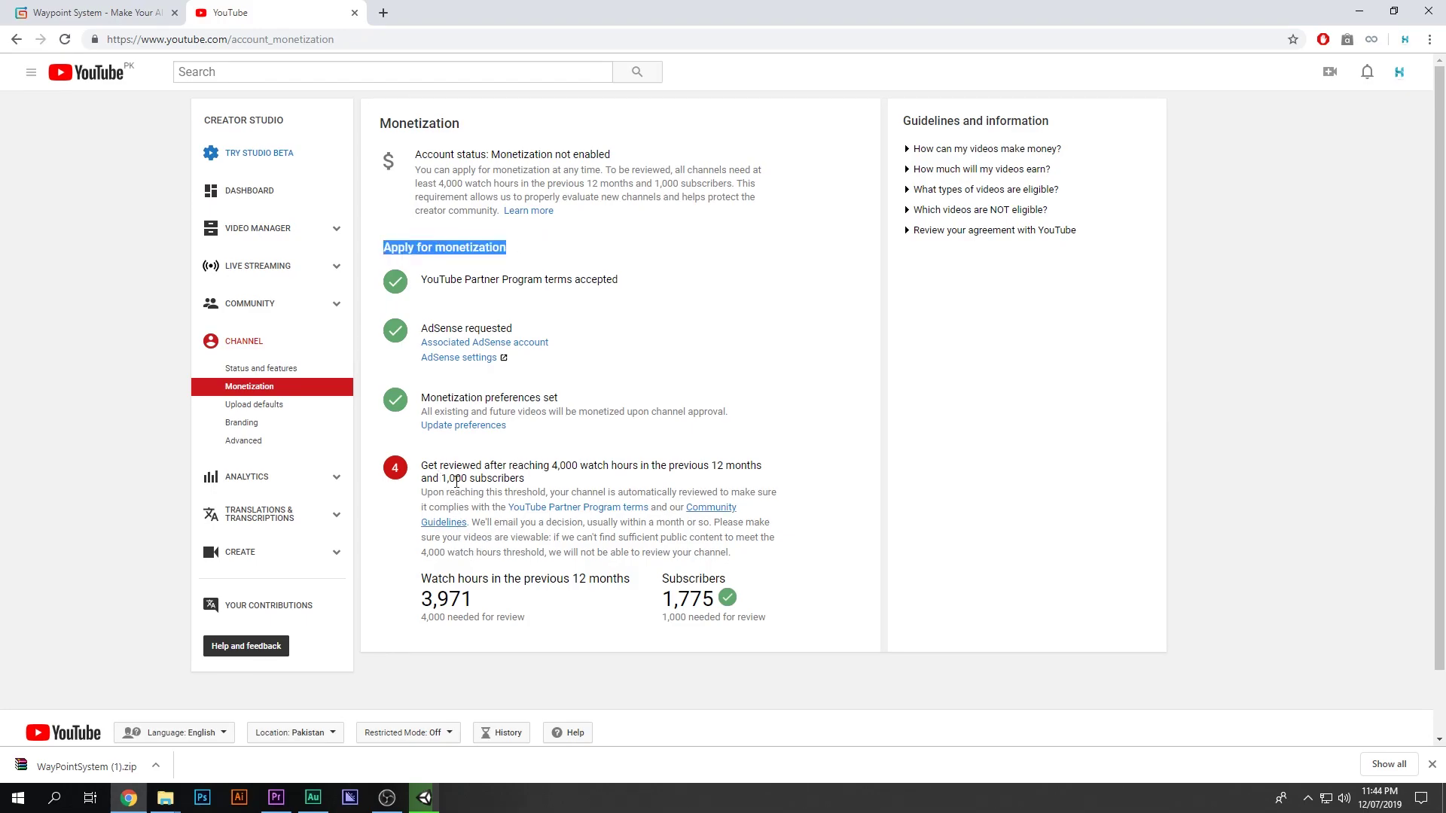
- Review the monetization review requirements, watch hours and subscriber figures, and return to the running Unity scene
drag(443, 479, 626, 465)
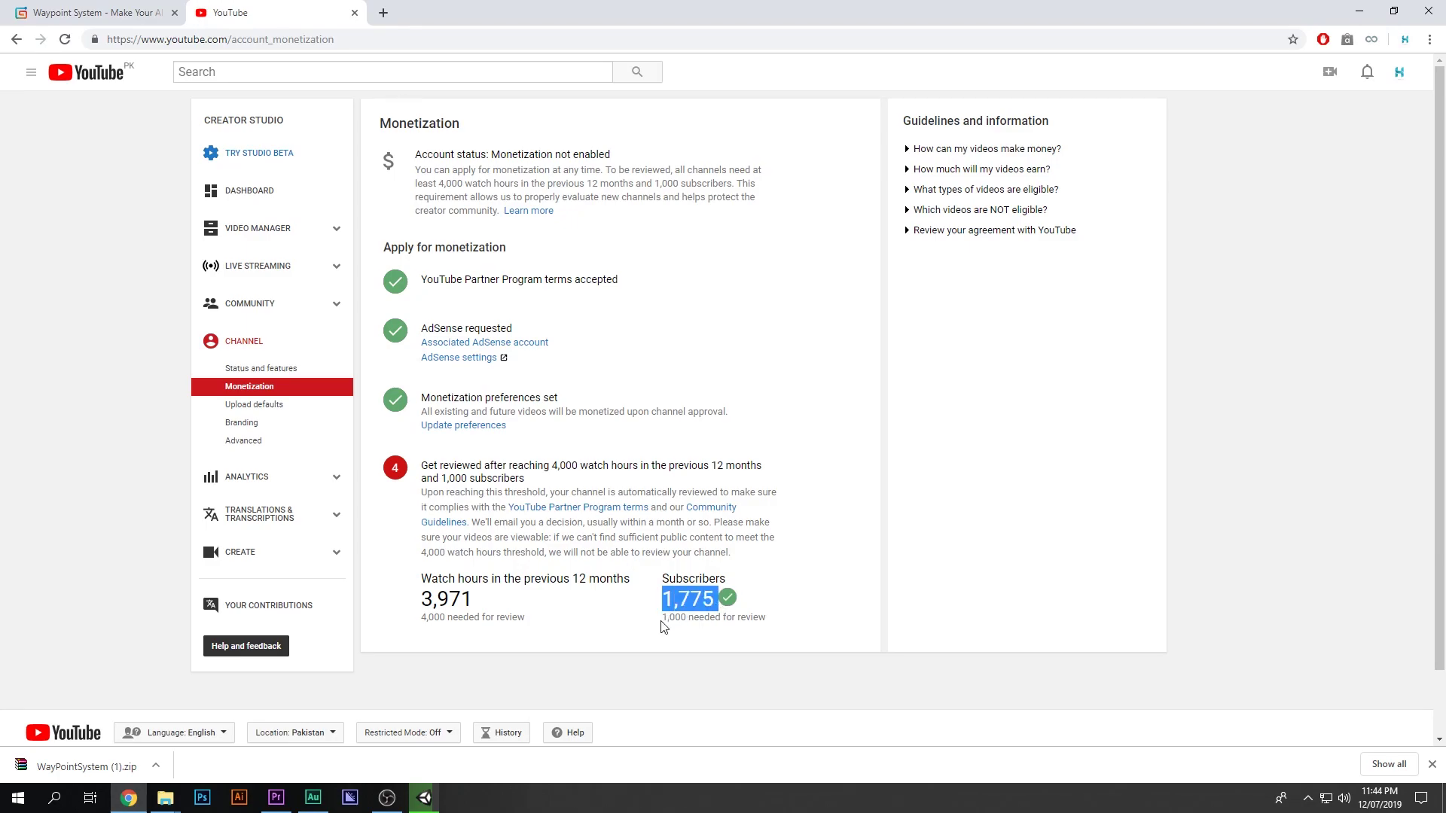
click(428, 602)
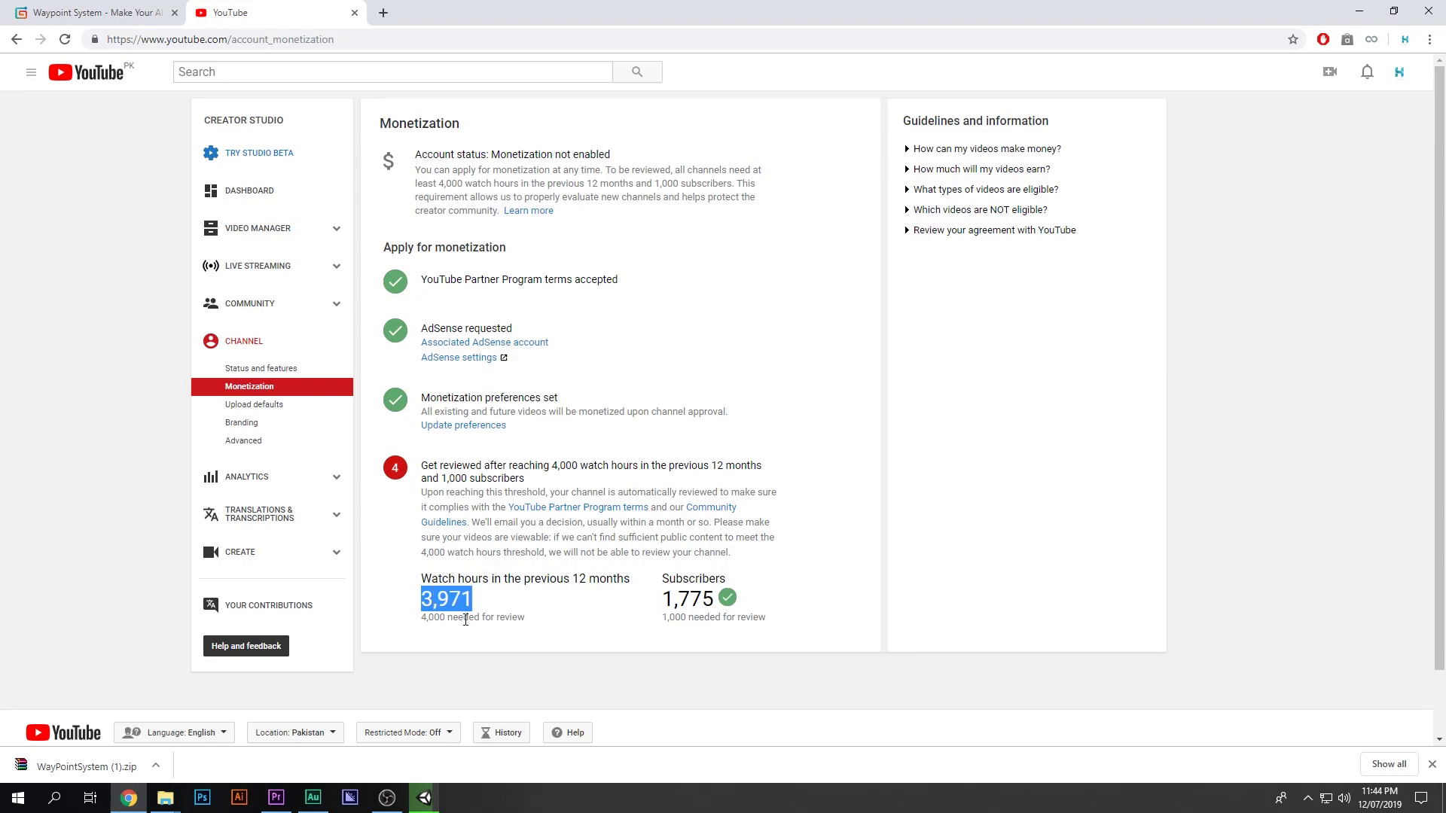
click(444, 599)
click(439, 619)
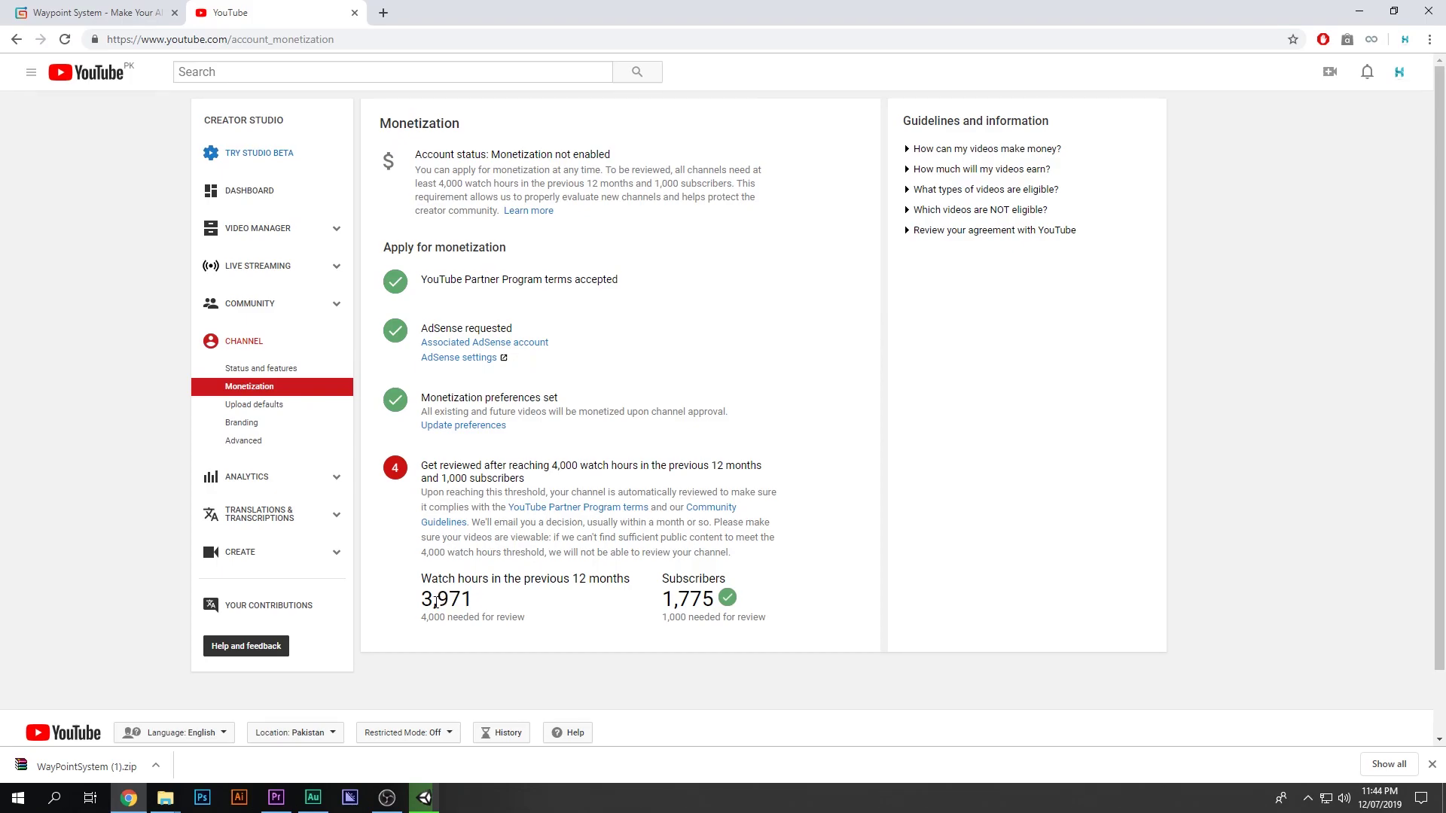
drag(435, 602, 467, 601)
click(448, 597)
drag(443, 599, 516, 600)
drag(386, 247, 736, 258)
click(736, 258)
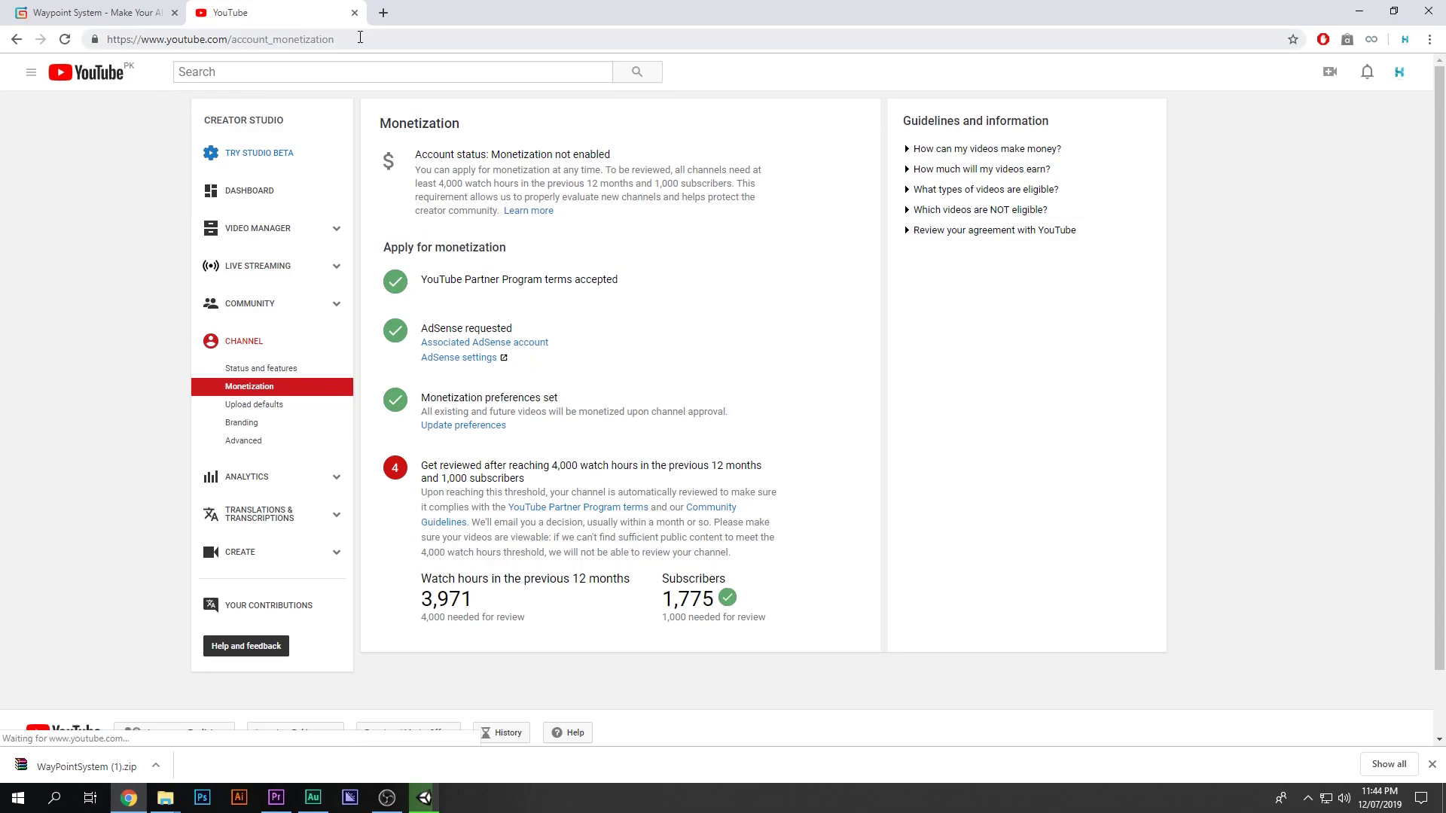
click(1359, 10)
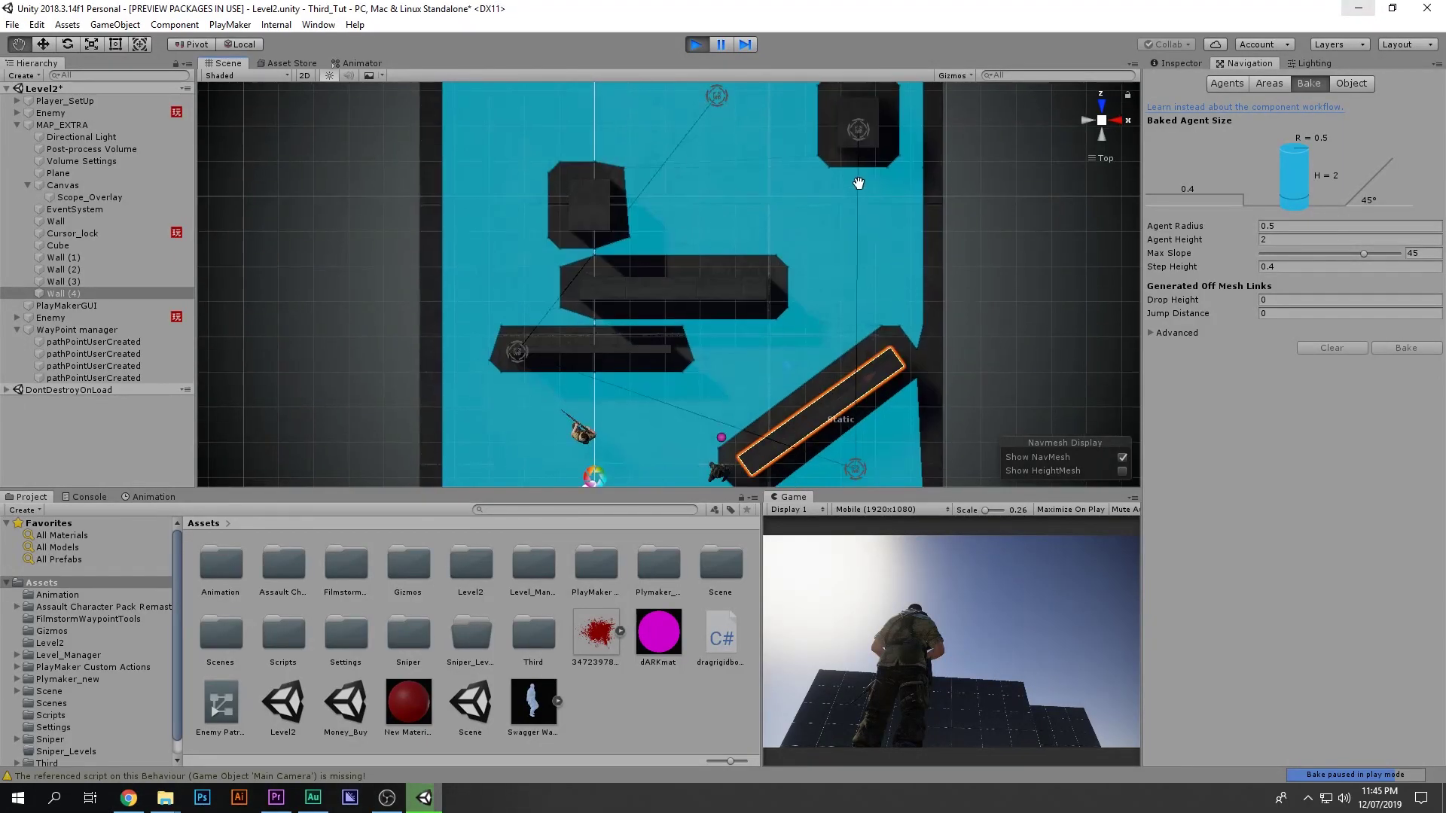